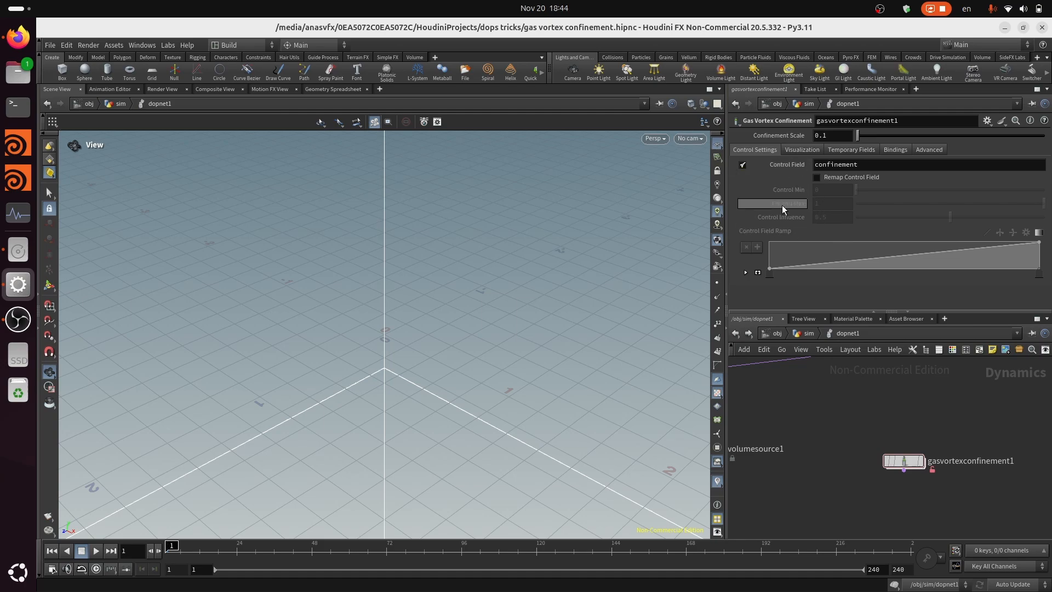
# Find the smokeobject1 node in the dopnet1 network and select it
pyautogui.moveTo(851, 455); pyautogui.dragTo(863, 498, button='middle')
pyautogui.scroll(-1, 871, 480)
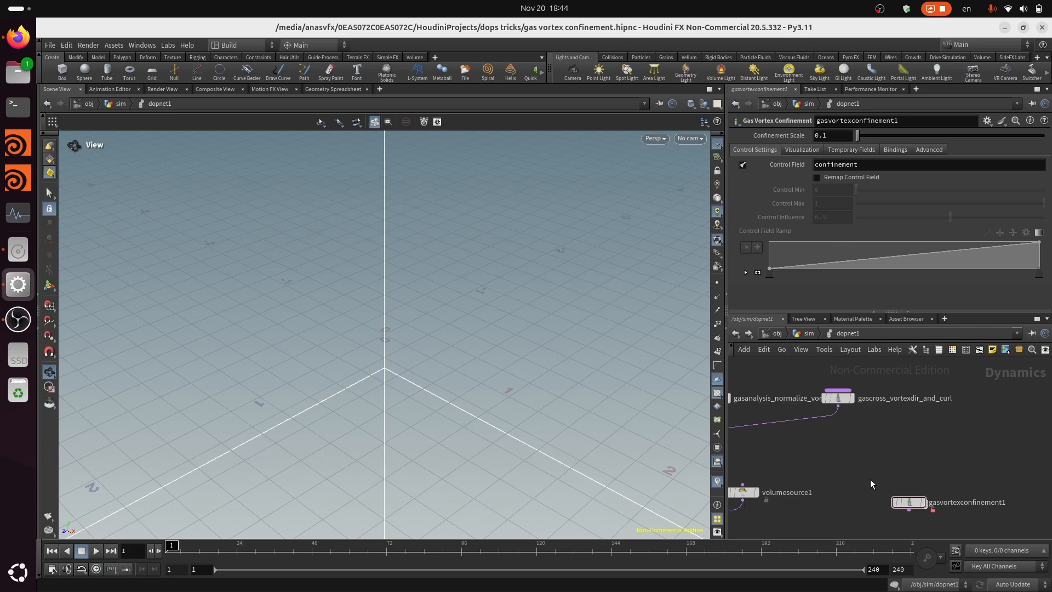
pyautogui.scroll(1, 857, 413)
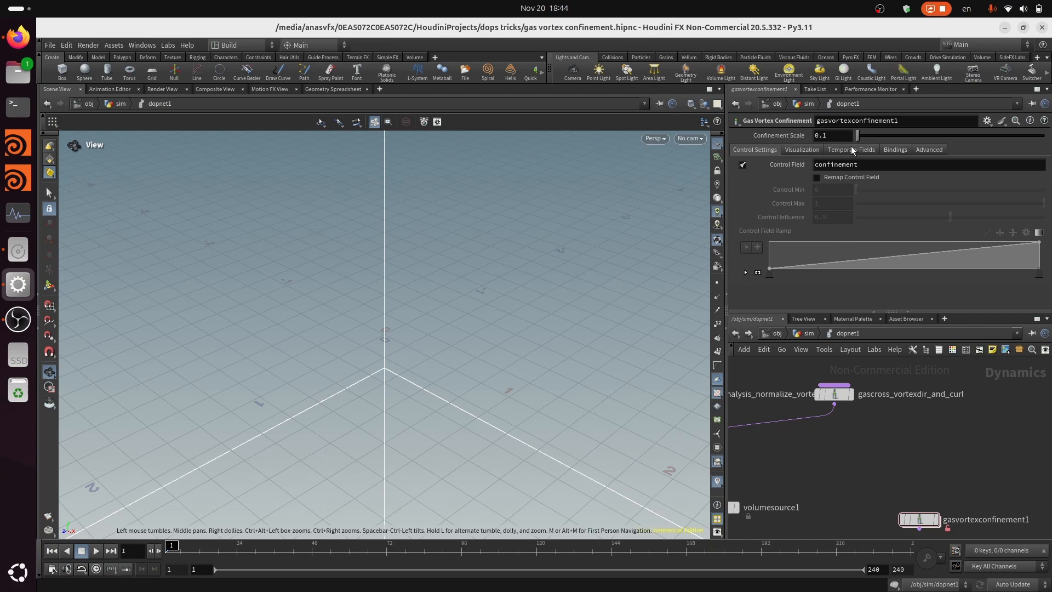
pyautogui.scroll(-3, 998, 430)
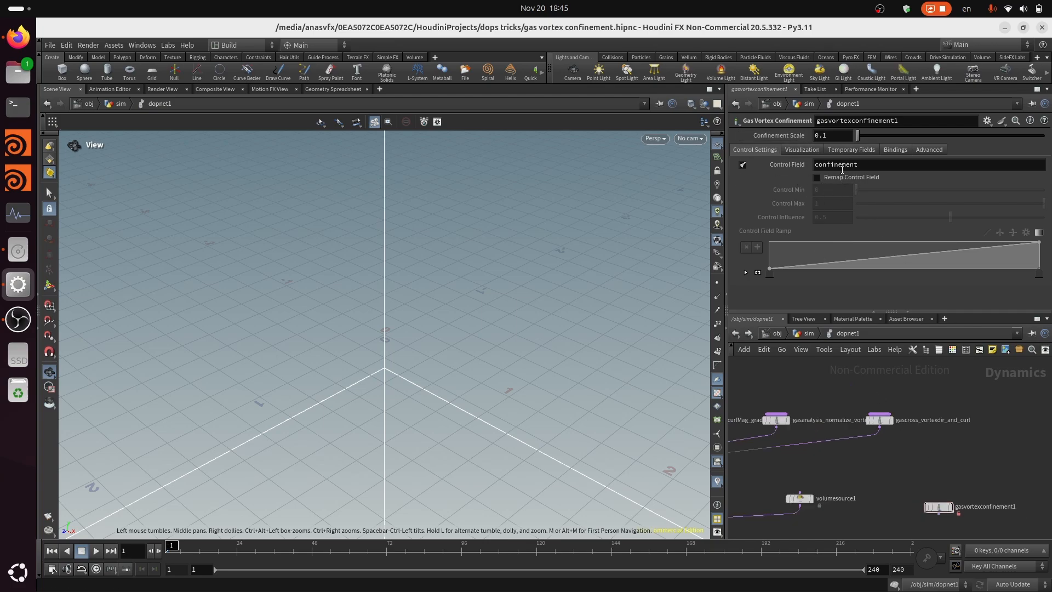
pyautogui.scroll(-5, 982, 433)
pyautogui.scroll(2, 783, 450)
pyautogui.moveTo(785, 451); pyautogui.dragTo(849, 451, button='middle')
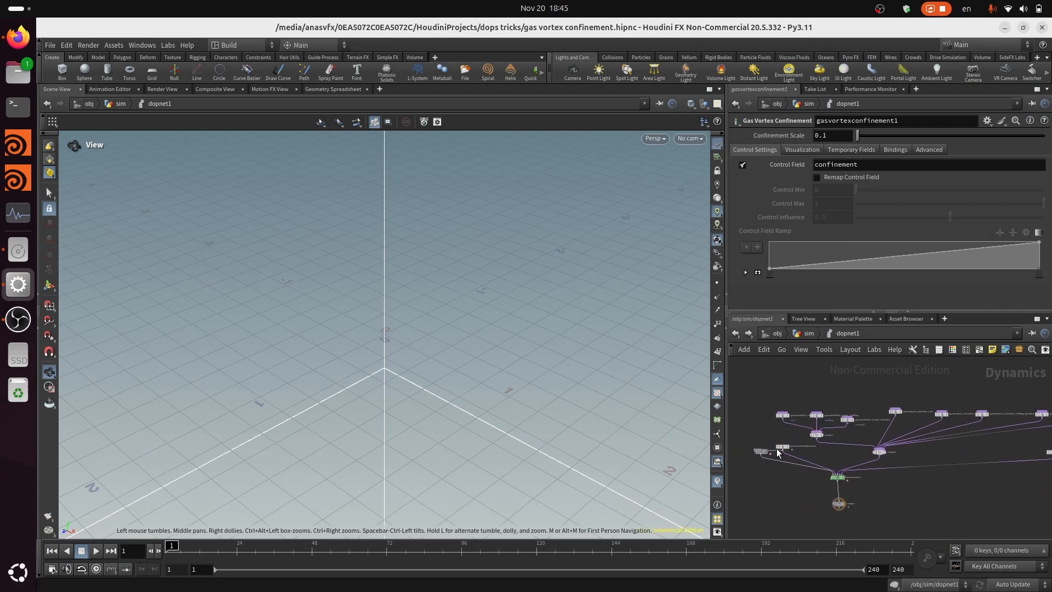
pyautogui.scroll(6, 778, 452)
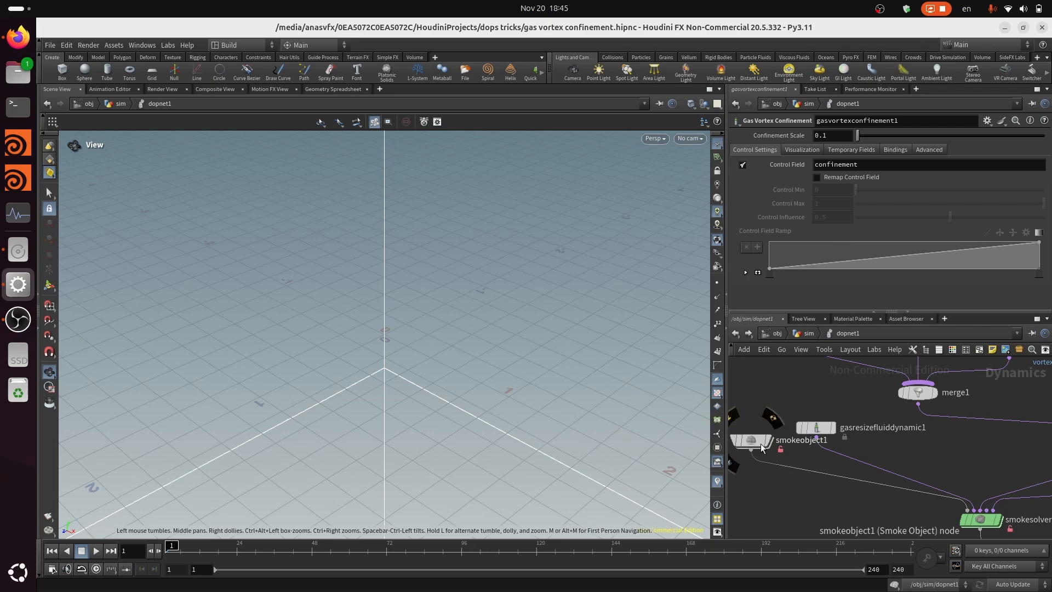
pyautogui.scroll(3, 757, 442)
pyautogui.click(754, 439)
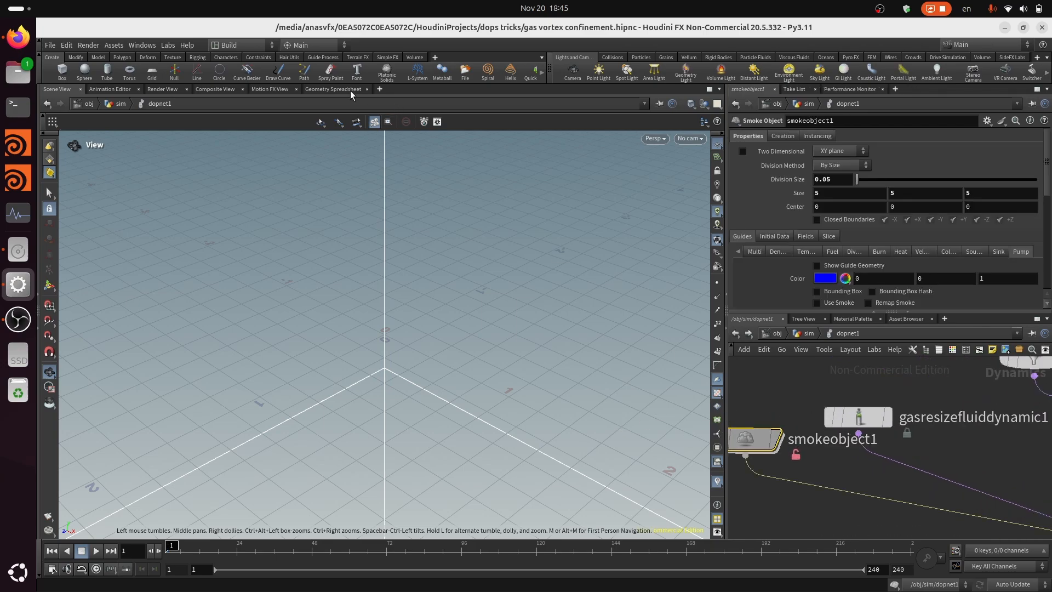
# Expand smokeobject1's data in the geometry spreadsheet and play the simulation up to frame 8
pyautogui.click(334, 89)
pyautogui.click(54, 148)
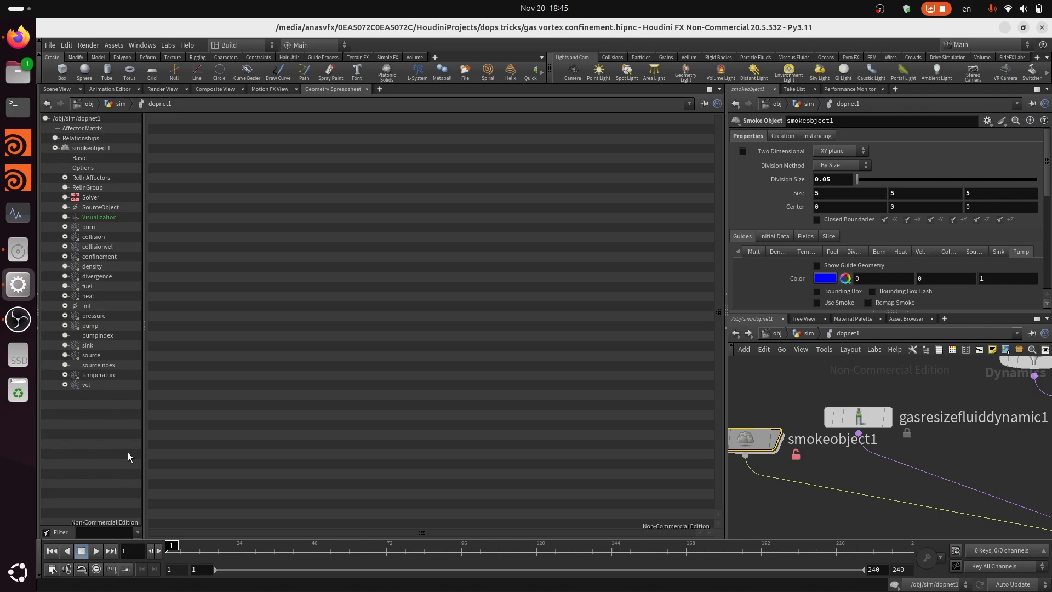
pyautogui.click(99, 551)
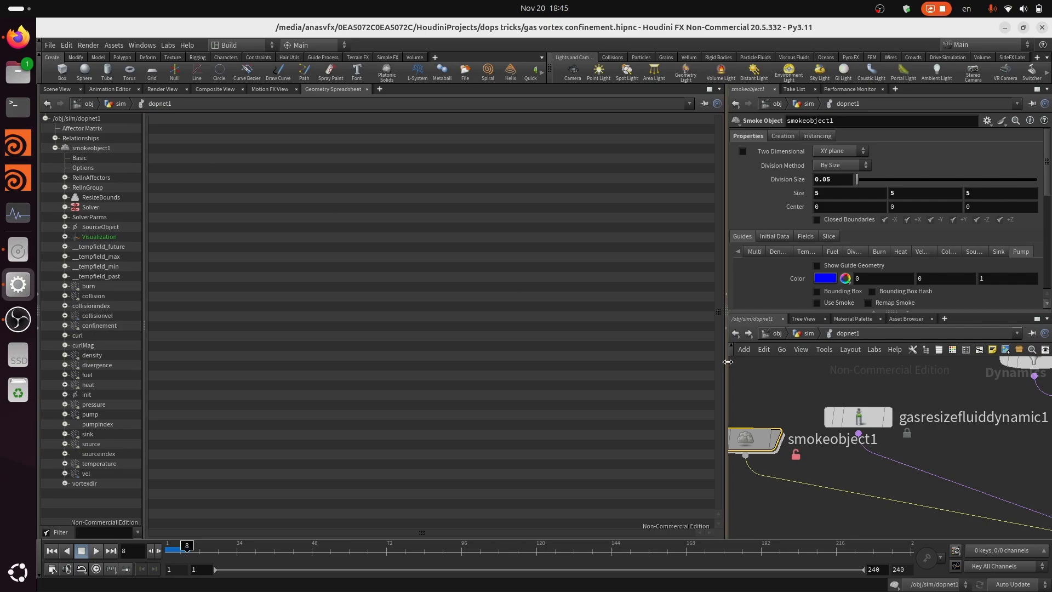
# Return to the scene view, go up to the sim geometry network and display the dopnet1 node
pyautogui.click(55, 89)
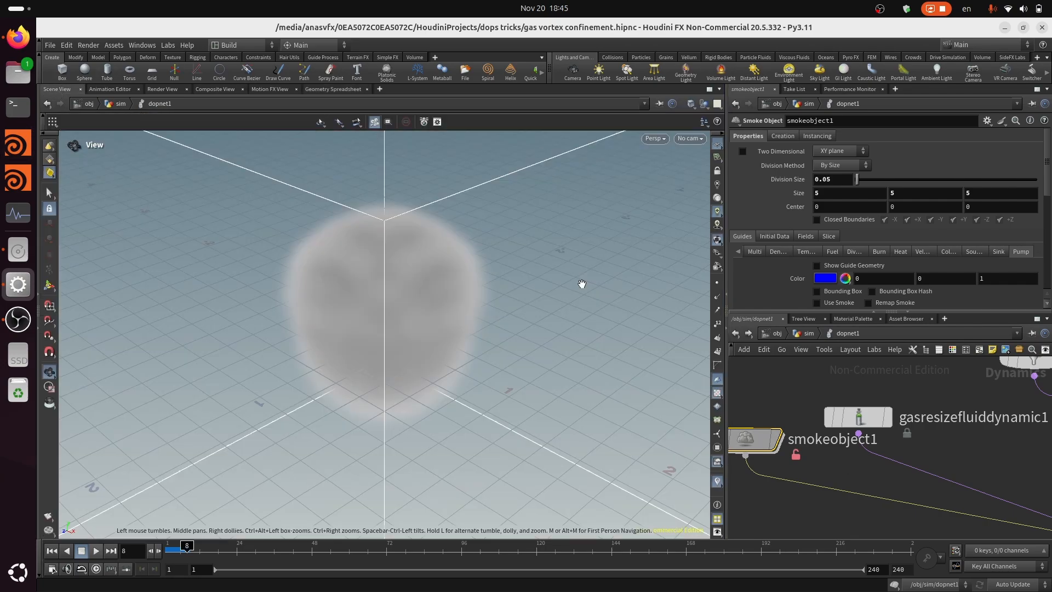
pyautogui.moveTo(544, 370); pyautogui.dragTo(871, 364)
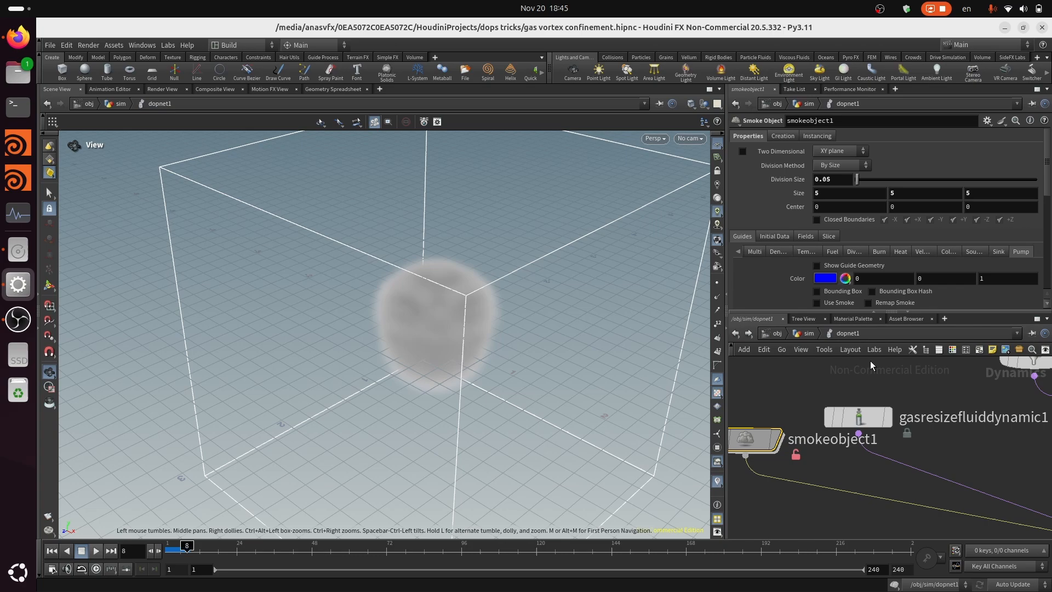
pyautogui.click(809, 333)
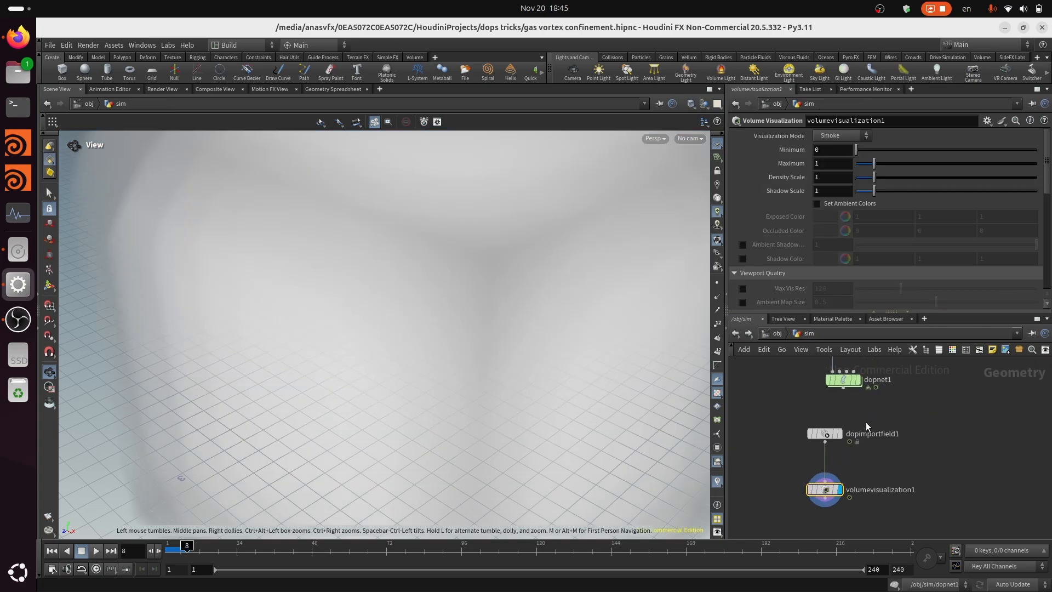
pyautogui.scroll(2, 850, 477)
pyautogui.moveTo(764, 454); pyautogui.dragTo(809, 482, button='middle')
pyautogui.scroll(1, 810, 483)
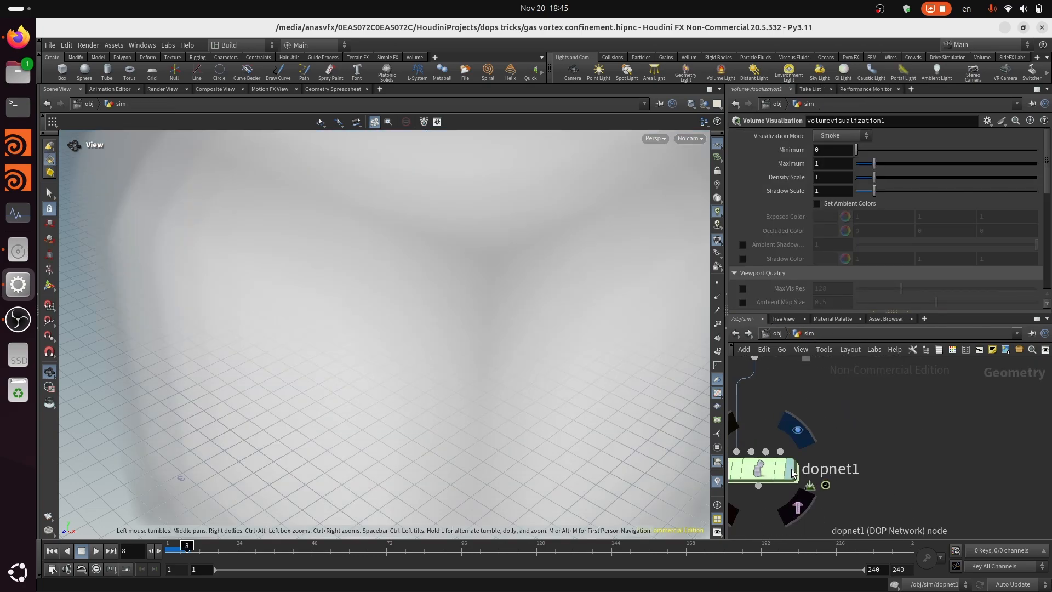
pyautogui.click(790, 470)
# Add a DOP Import Fields node beside dopnet1 in the sim network
pyautogui.scroll(-3, 765, 475)
pyautogui.press('Tab')
pyautogui.write('d')
pyautogui.moveTo(932, 454)
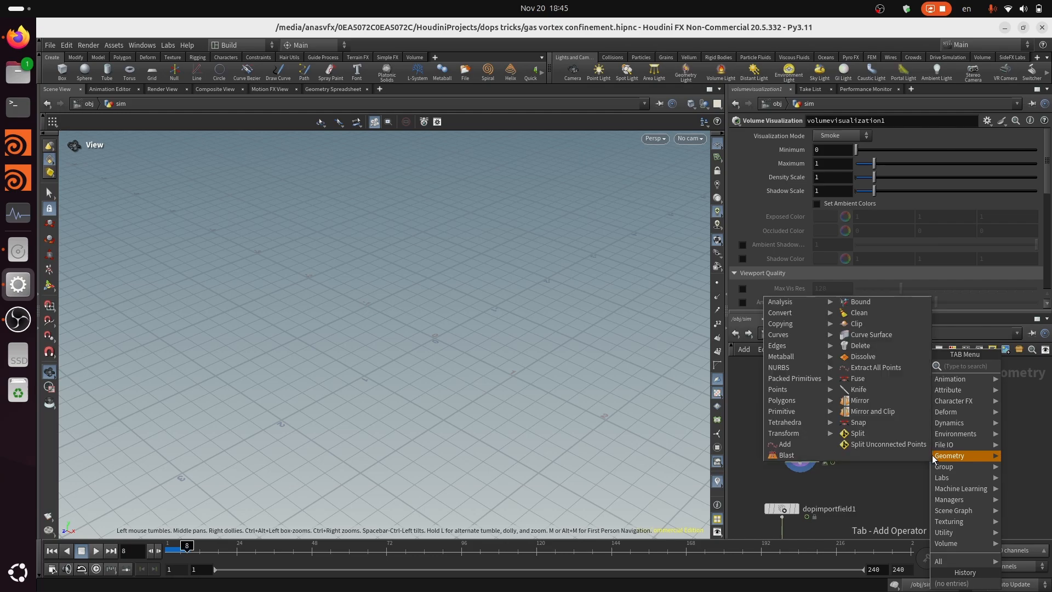
pyautogui.write('op')
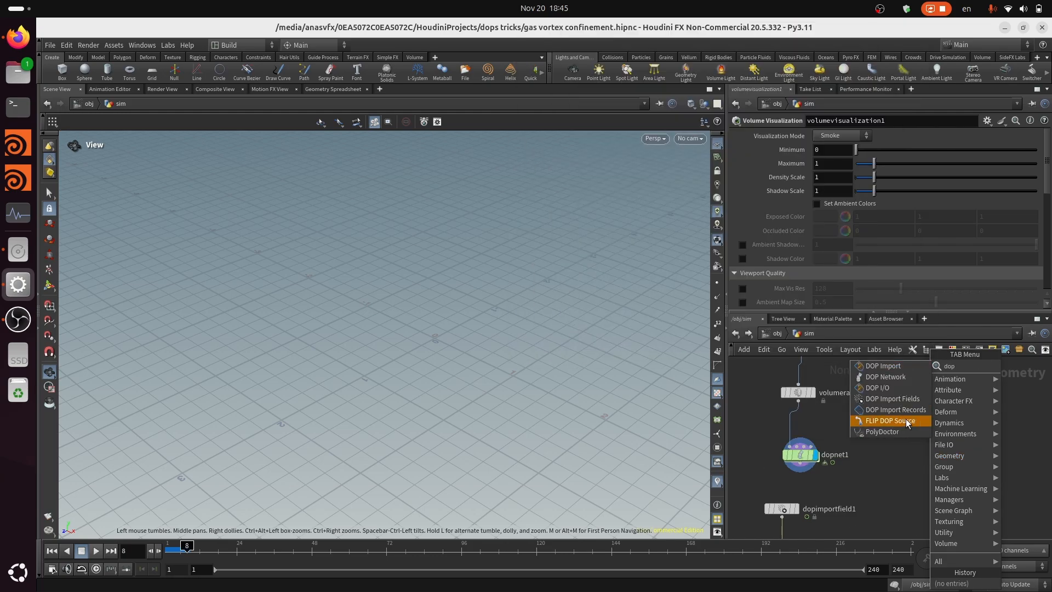
pyautogui.click(892, 399)
pyautogui.click(930, 459)
pyautogui.scroll(2, 887, 508)
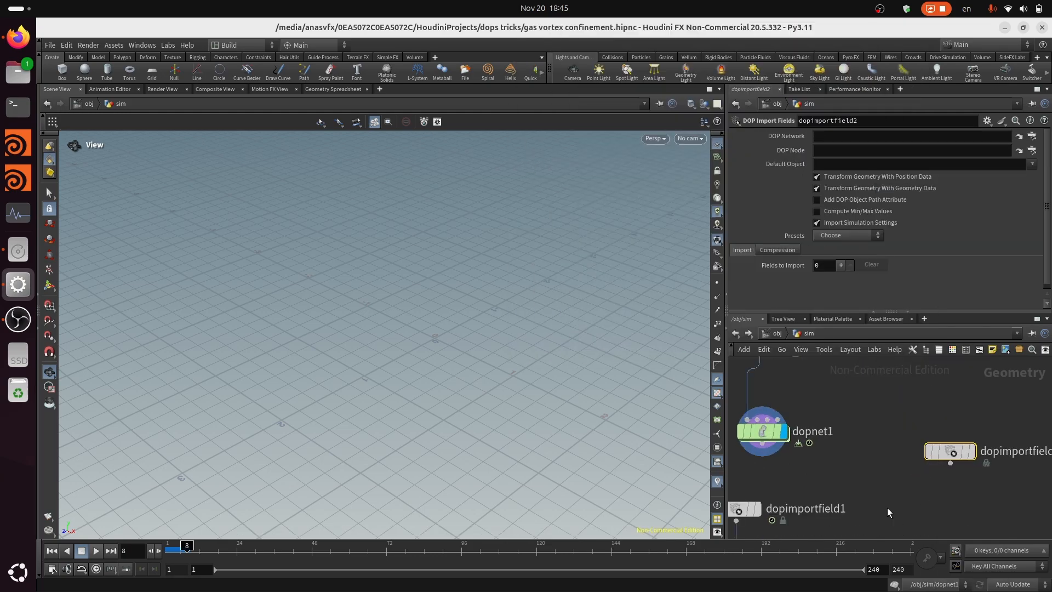
pyautogui.moveTo(860, 481); pyautogui.dragTo(856, 456, button='middle')
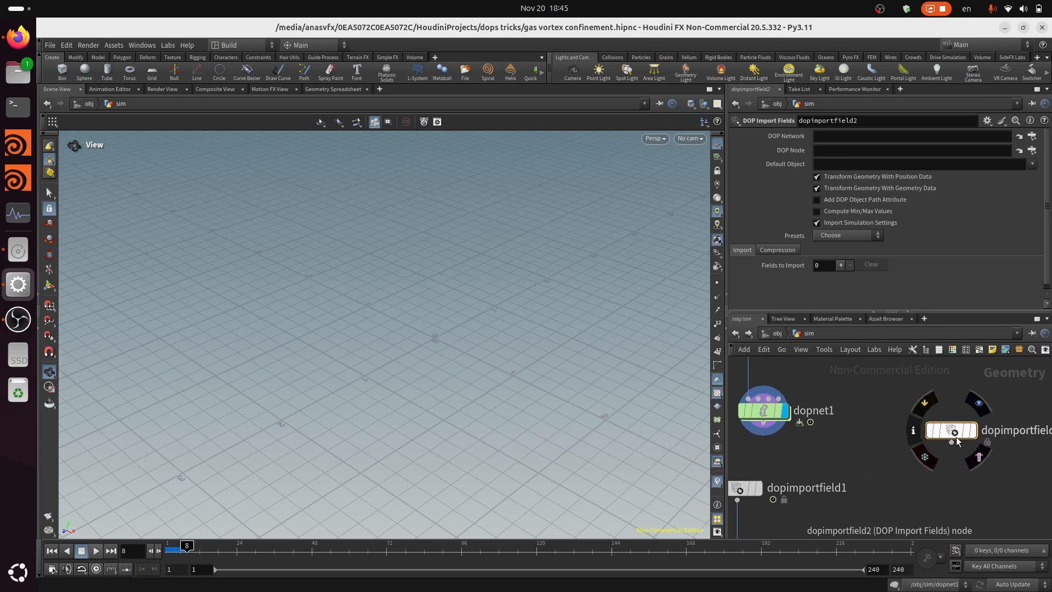
pyautogui.scroll(2, 953, 433)
pyautogui.moveTo(798, 410); pyautogui.dragTo(867, 425, button='middle')
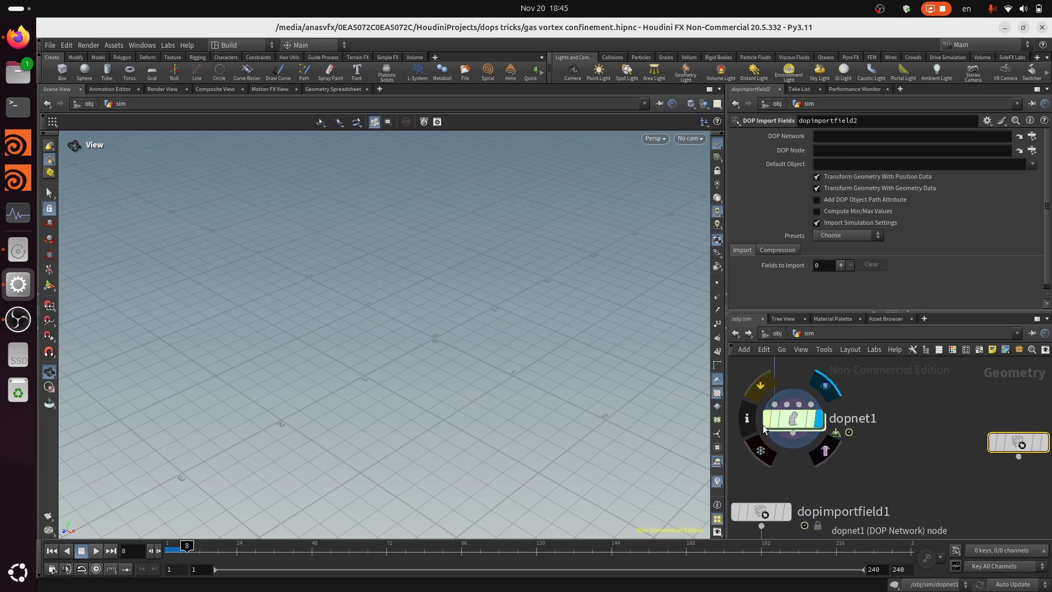
pyautogui.scroll(1, 929, 451)
pyautogui.moveTo(929, 450); pyautogui.dragTo(857, 463, button='middle')
pyautogui.scroll(-2, 862, 466)
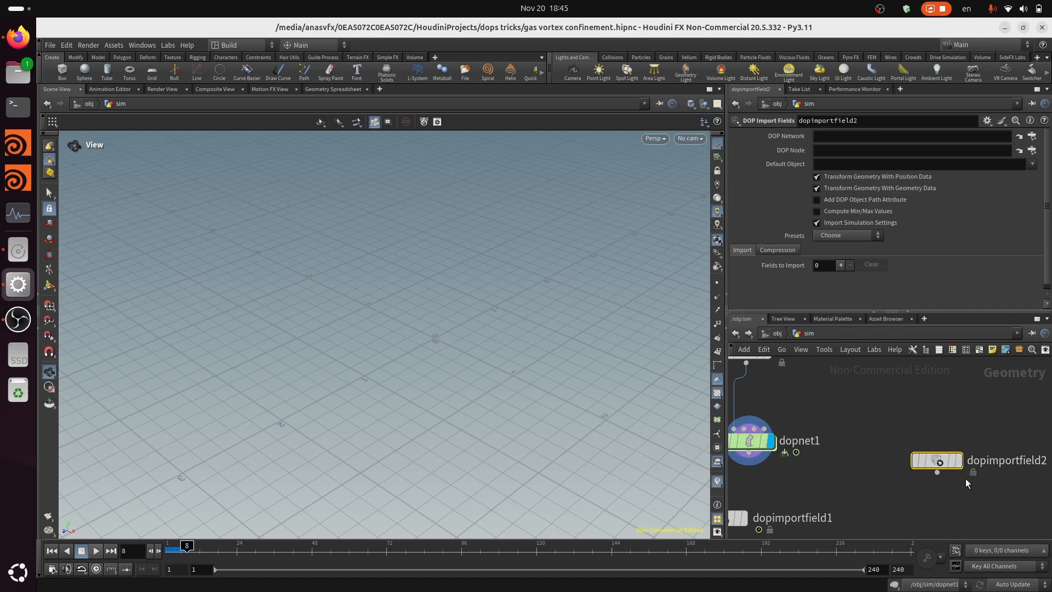
pyautogui.scroll(2, 938, 463)
pyautogui.moveTo(884, 489); pyautogui.dragTo(928, 504, button='middle')
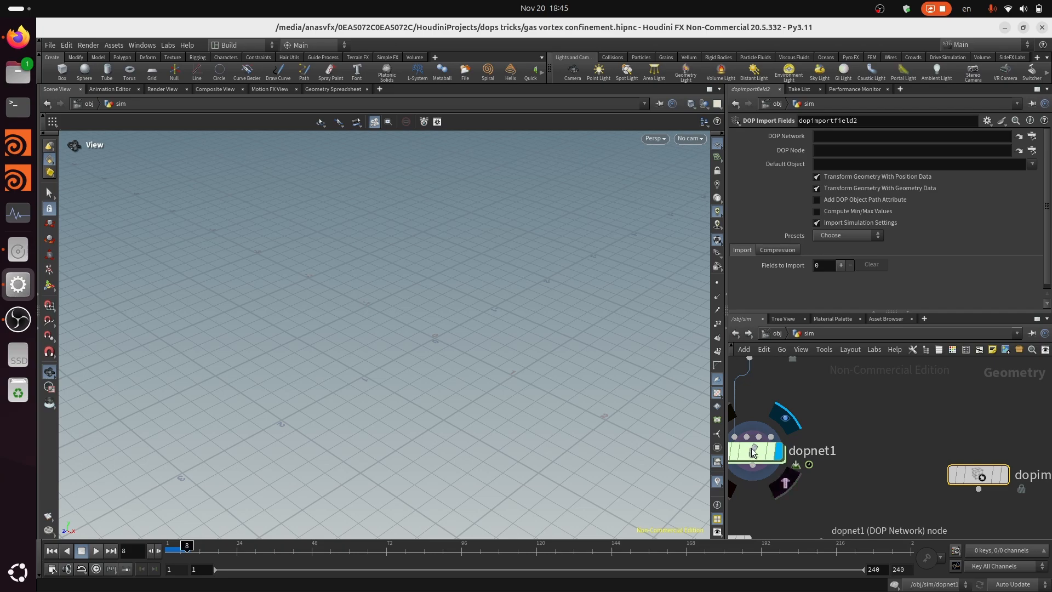
pyautogui.moveTo(770, 458); pyautogui.dragTo(882, 149)
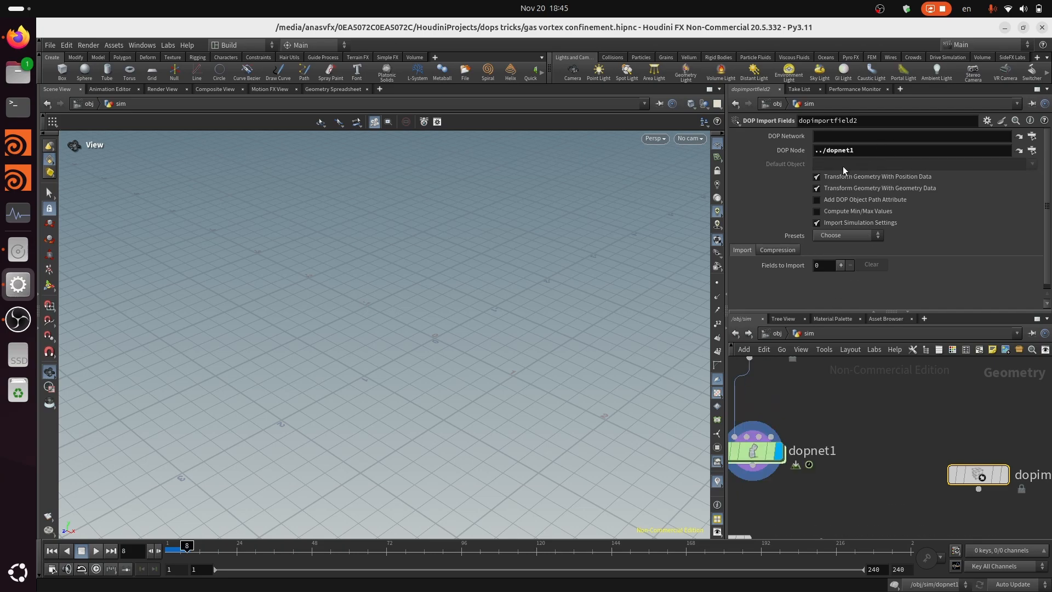
pyautogui.doubleClick(872, 152)
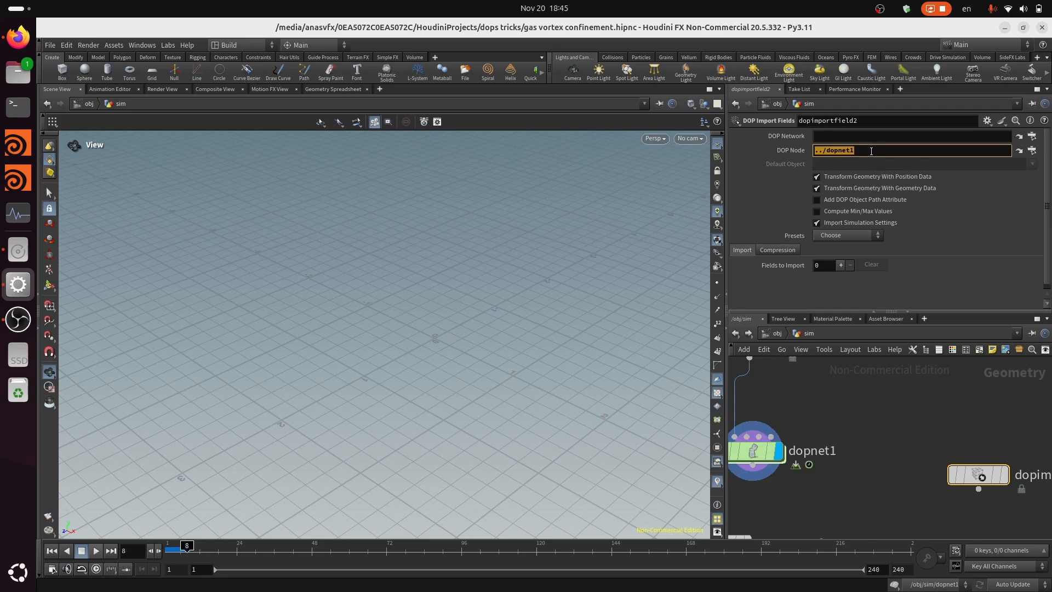
pyautogui.press('BackSpace')
# Set the new import node's DOP Network to ../dopnet1 and its Default Object to smokeobject1
pyautogui.moveTo(748, 461); pyautogui.dragTo(921, 137)
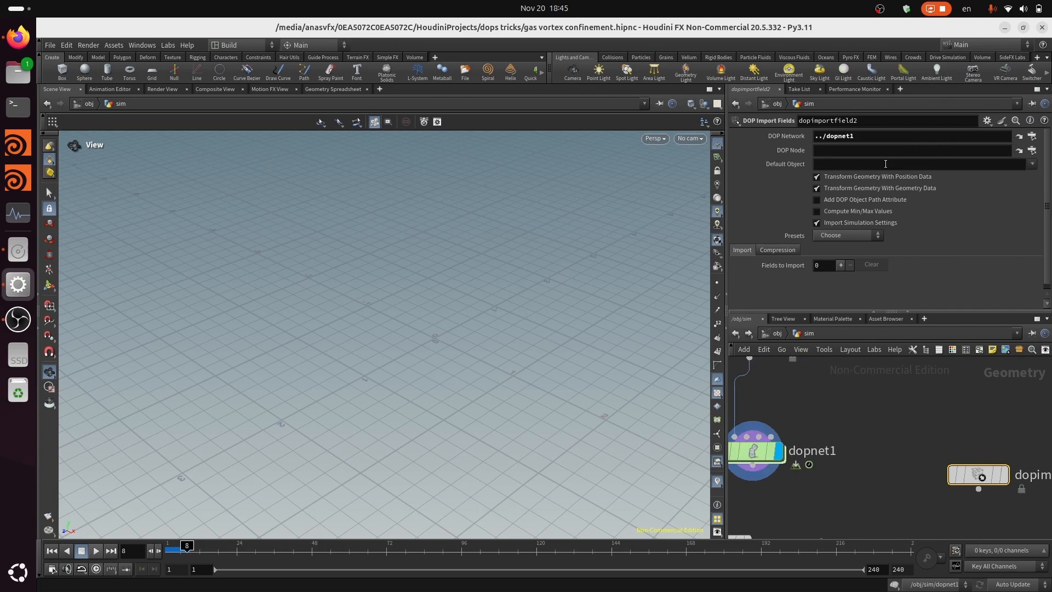
pyautogui.click(932, 152)
pyautogui.click(1034, 164)
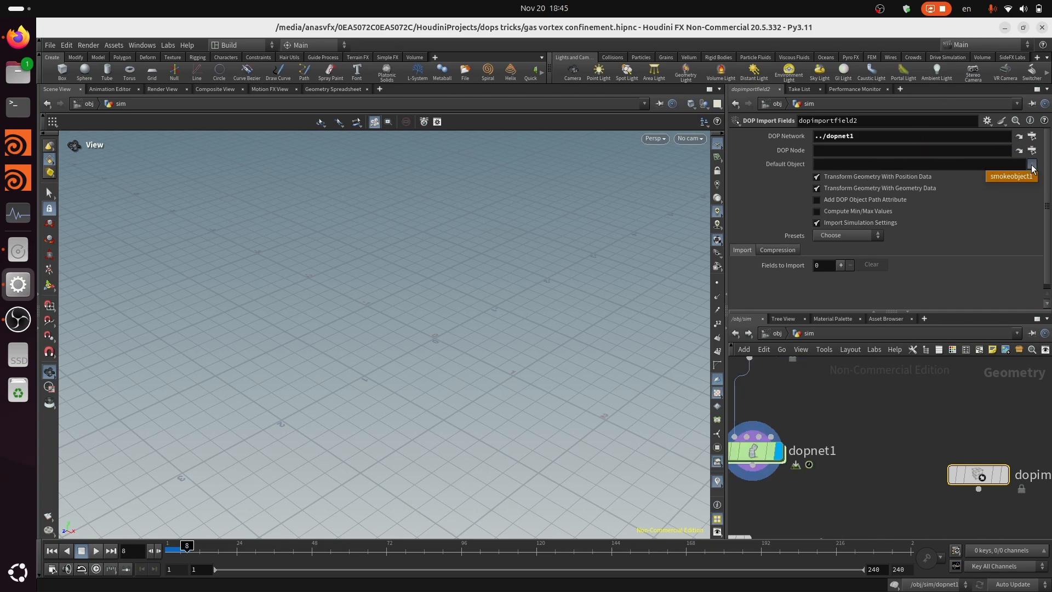
pyautogui.click(1011, 175)
# Add one field to import, with smokeobject1 as the object and confinement as the field
pyautogui.scroll(-1, 798, 258)
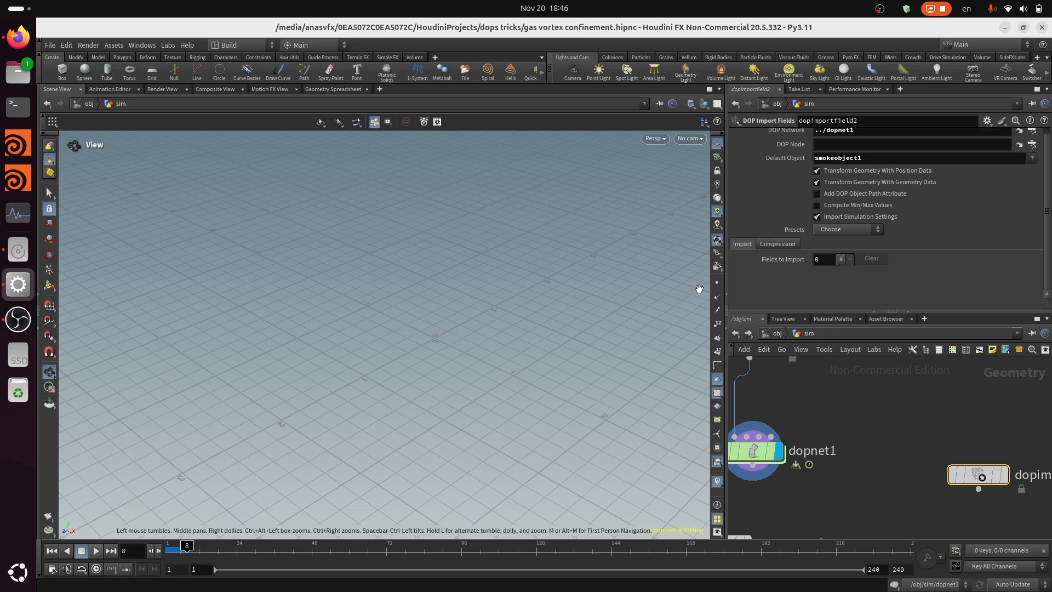
pyautogui.click(841, 259)
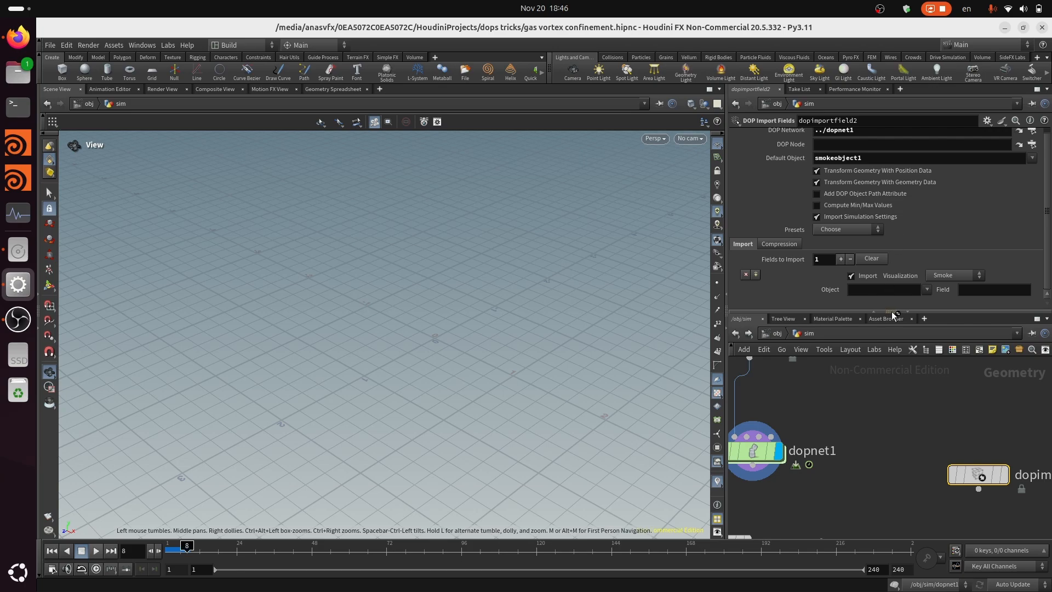
pyautogui.press('h')
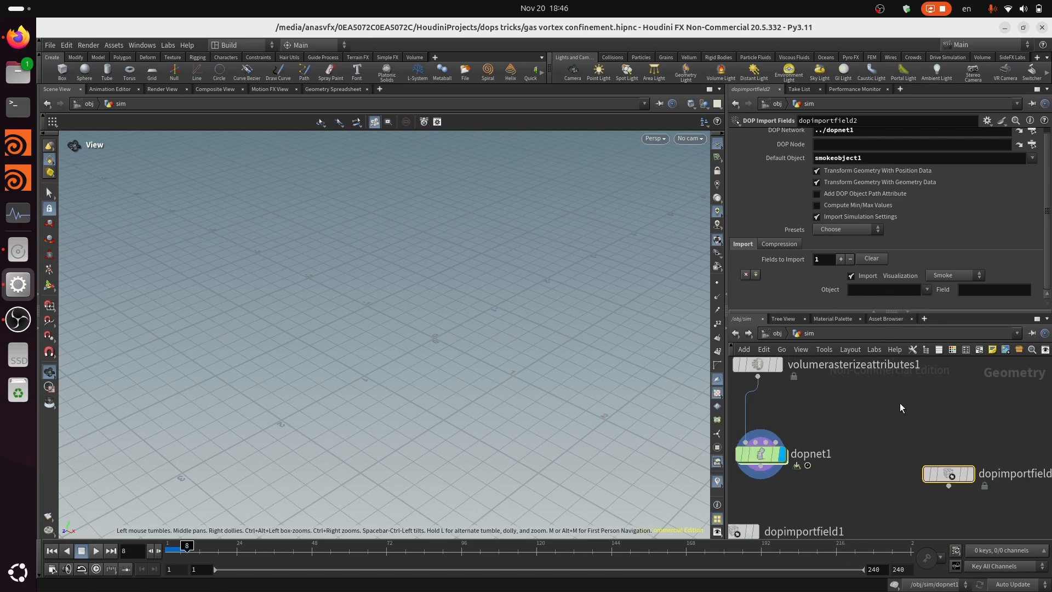
pyautogui.click(927, 289)
pyautogui.click(935, 302)
pyautogui.click(981, 290)
pyautogui.write('confinement')
pyautogui.press('Return')
# Display the new DOP Import Fields node and frame its confinement volume in the viewport
pyautogui.scroll(3, 947, 475)
pyautogui.moveTo(923, 449)
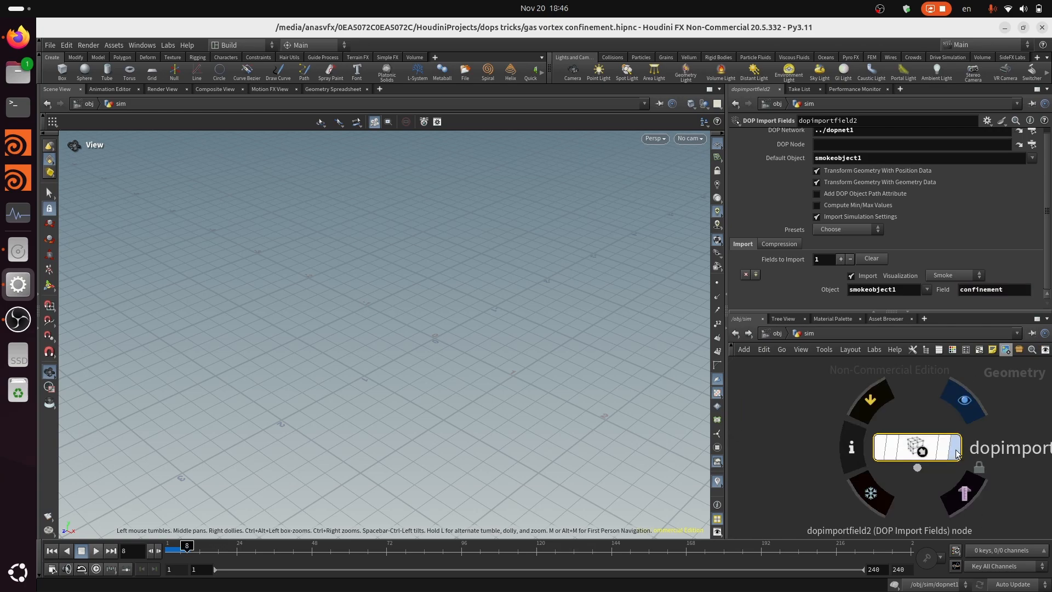
pyautogui.click(958, 453)
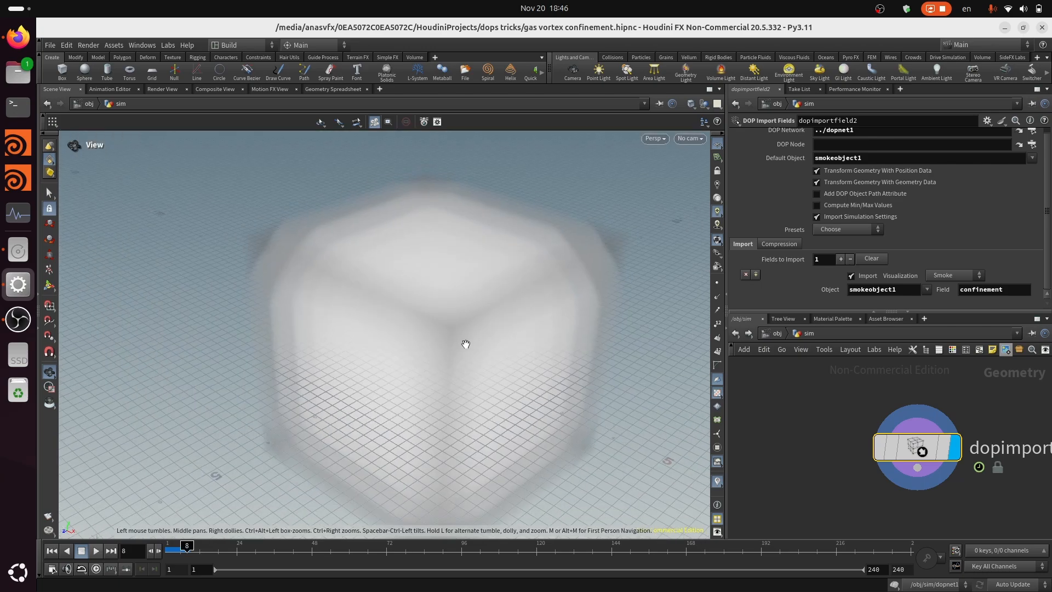
pyautogui.scroll(-4, 515, 351)
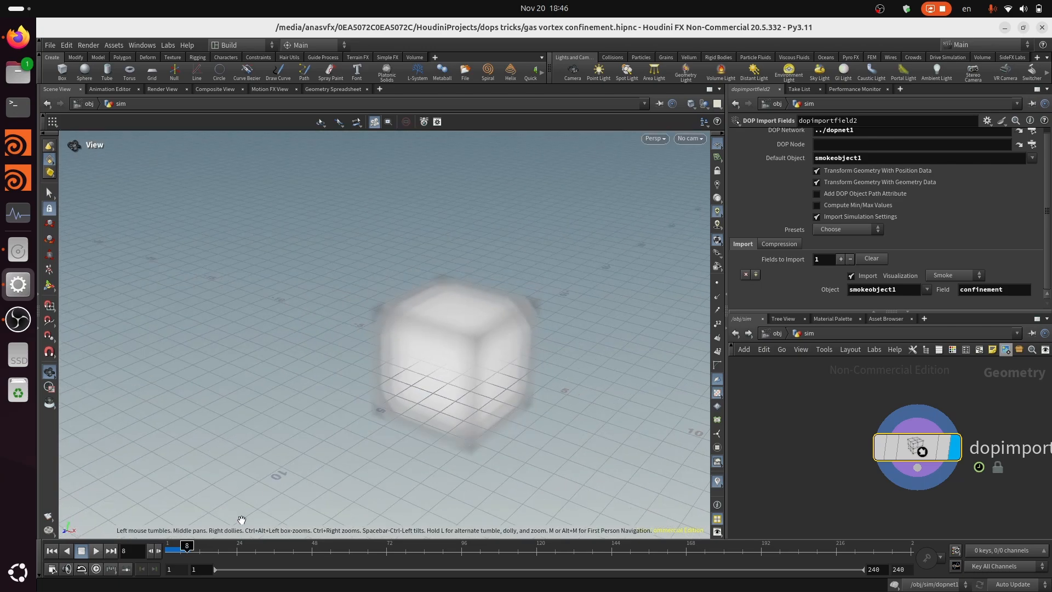
pyautogui.moveTo(440, 382); pyautogui.dragTo(341, 388, button='middle')
# Play the simulation up to frame 18 and examine the shape of the confinement field from several sides
pyautogui.click(96, 550)
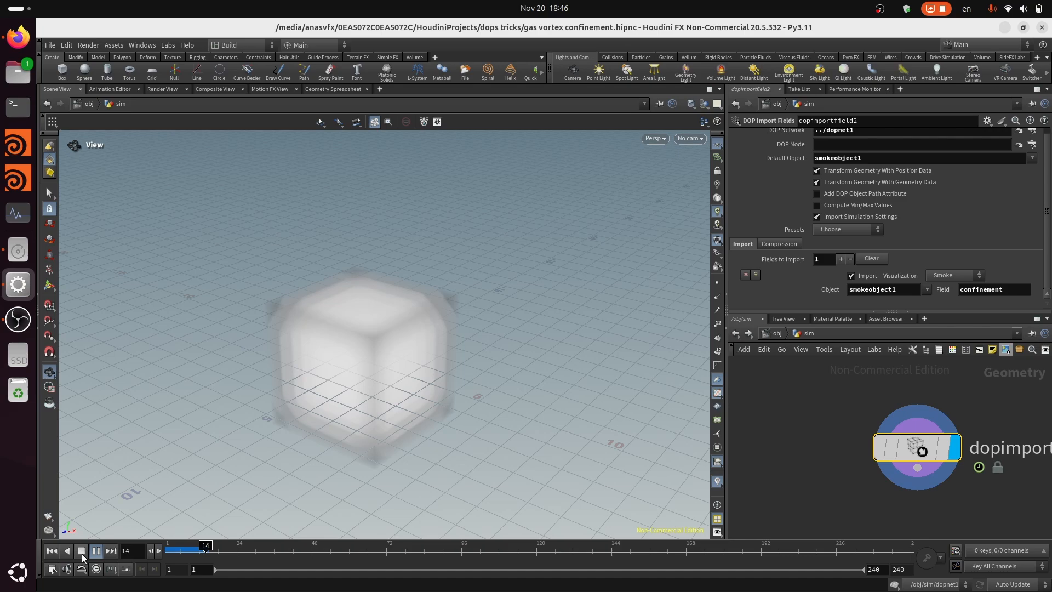
pyautogui.click(82, 551)
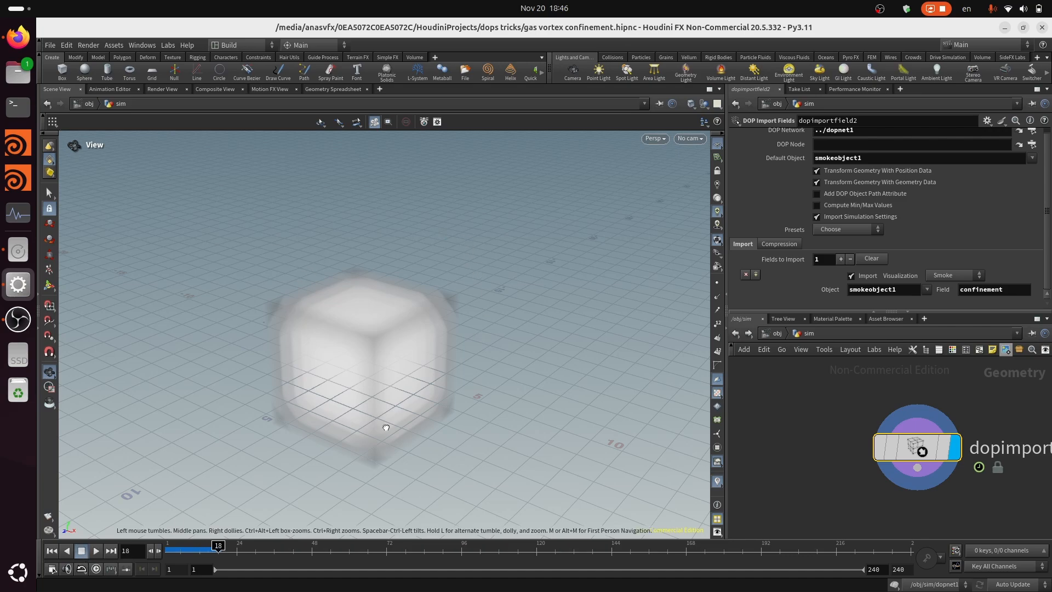
pyautogui.moveTo(385, 427); pyautogui.dragTo(335, 275)
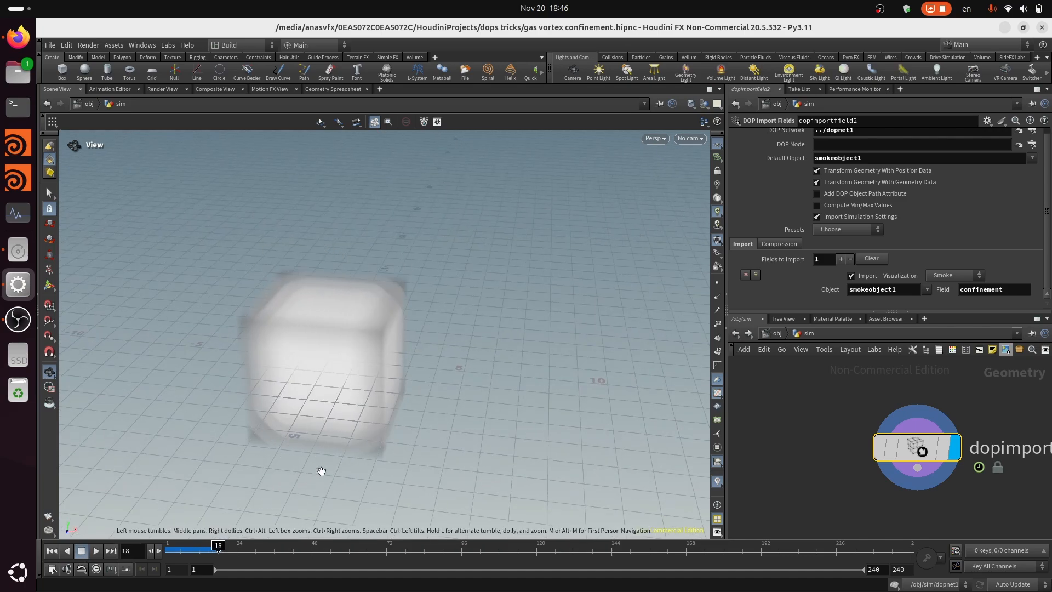
pyautogui.moveTo(322, 472); pyautogui.dragTo(248, 428)
pyautogui.scroll(-5, 811, 435)
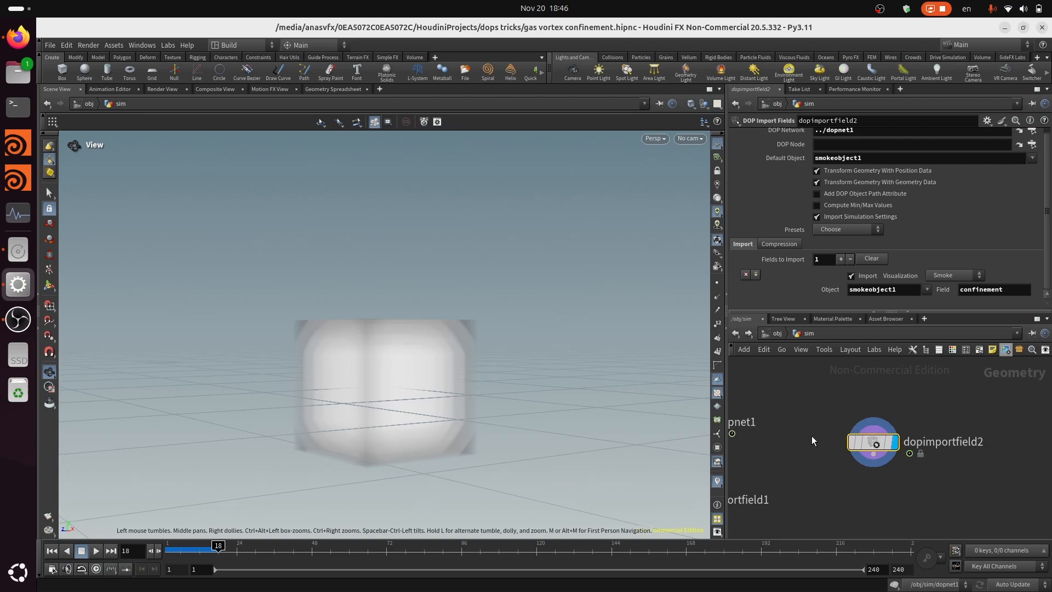
pyautogui.moveTo(845, 447); pyautogui.dragTo(891, 454, button='middle')
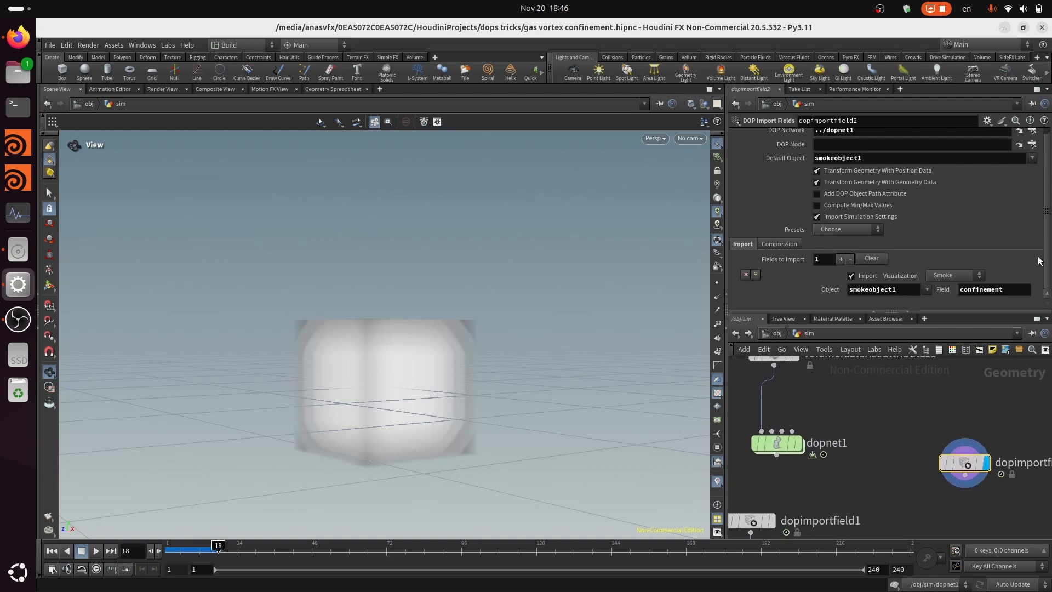
pyautogui.scroll(3, 841, 438)
pyautogui.scroll(-3, 861, 460)
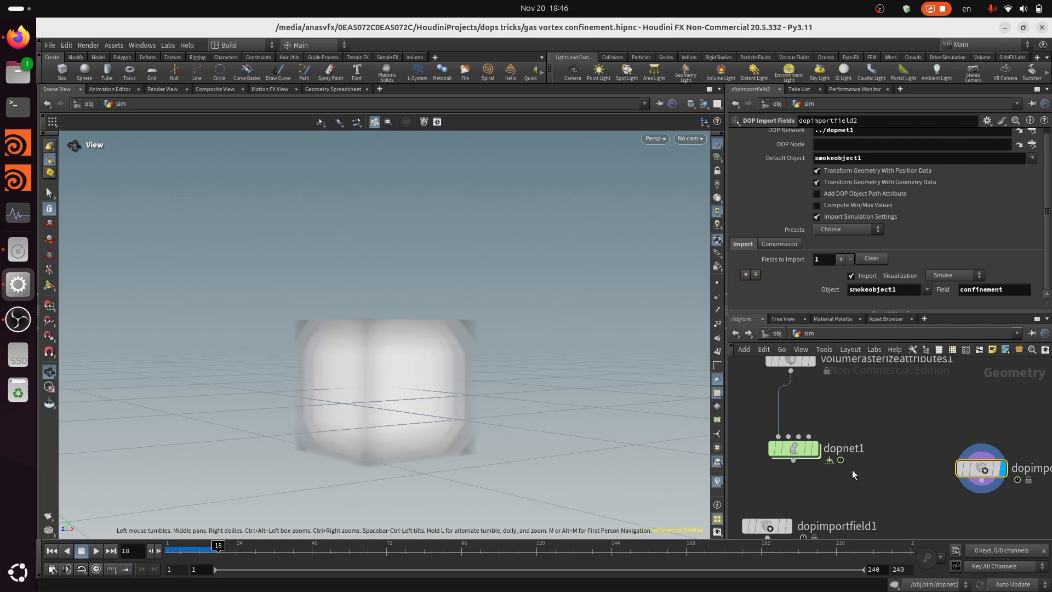
# Enter dopnet1 and inspect the Control Field setting of the gasvortexconfinement1 node
pyautogui.scroll(3, 803, 448)
pyautogui.click(802, 445)
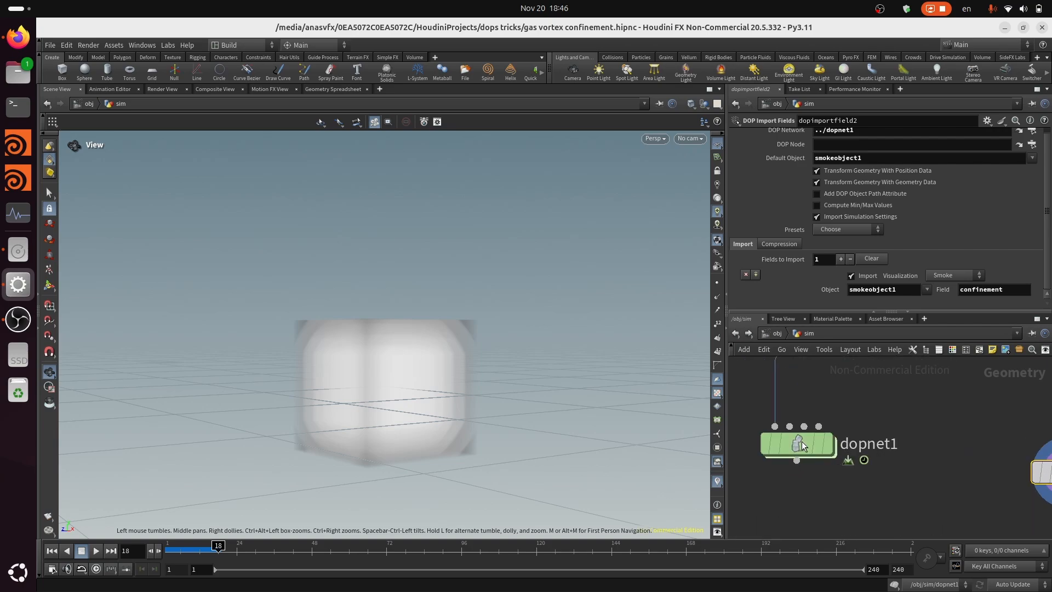
pyautogui.scroll(-2, 948, 465)
pyautogui.scroll(2, 855, 460)
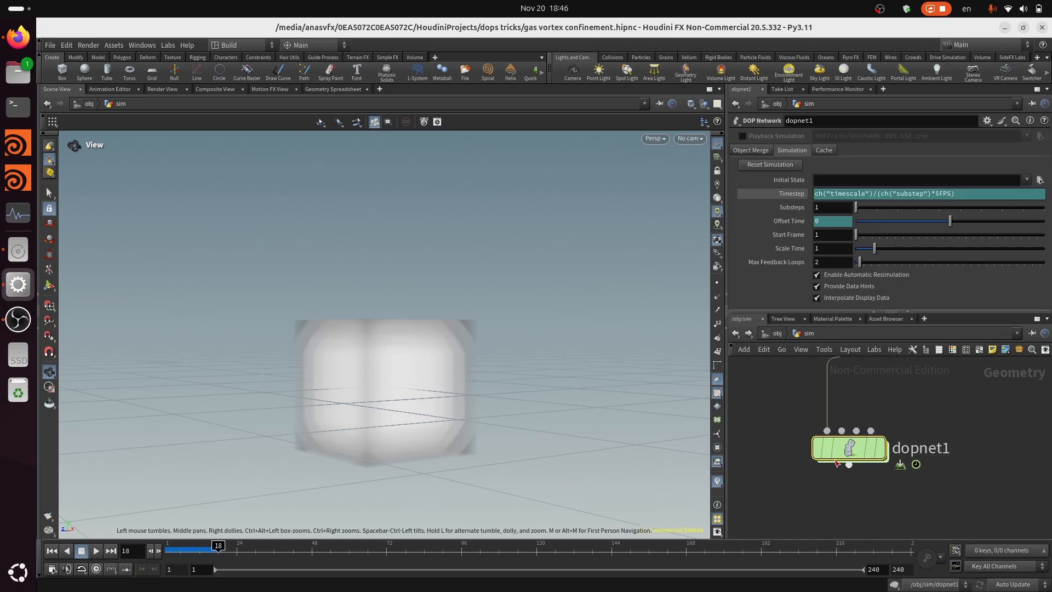
pyautogui.doubleClick(855, 447)
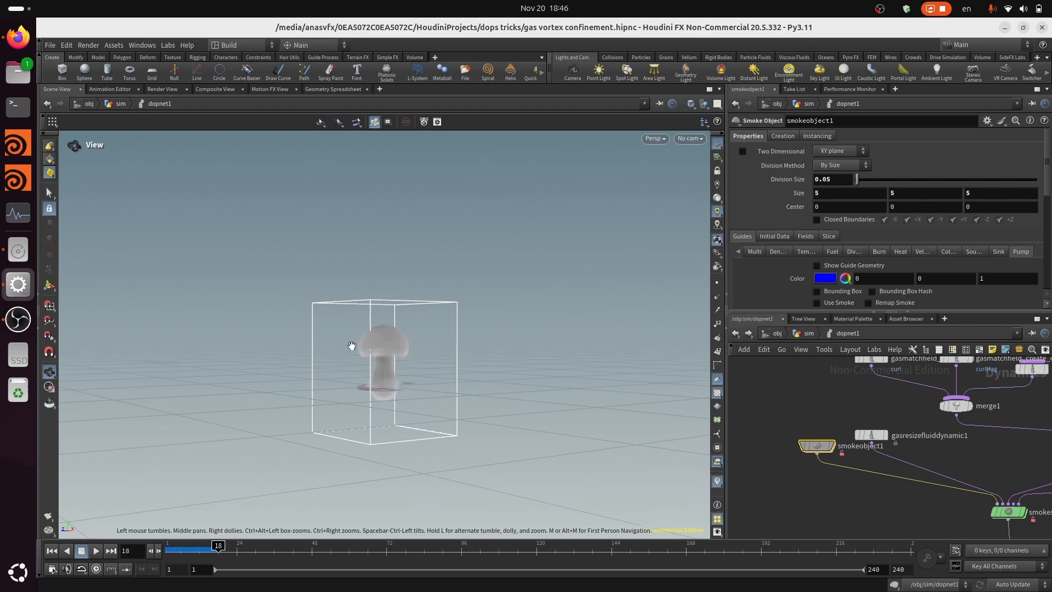
pyautogui.scroll(-2, 837, 414)
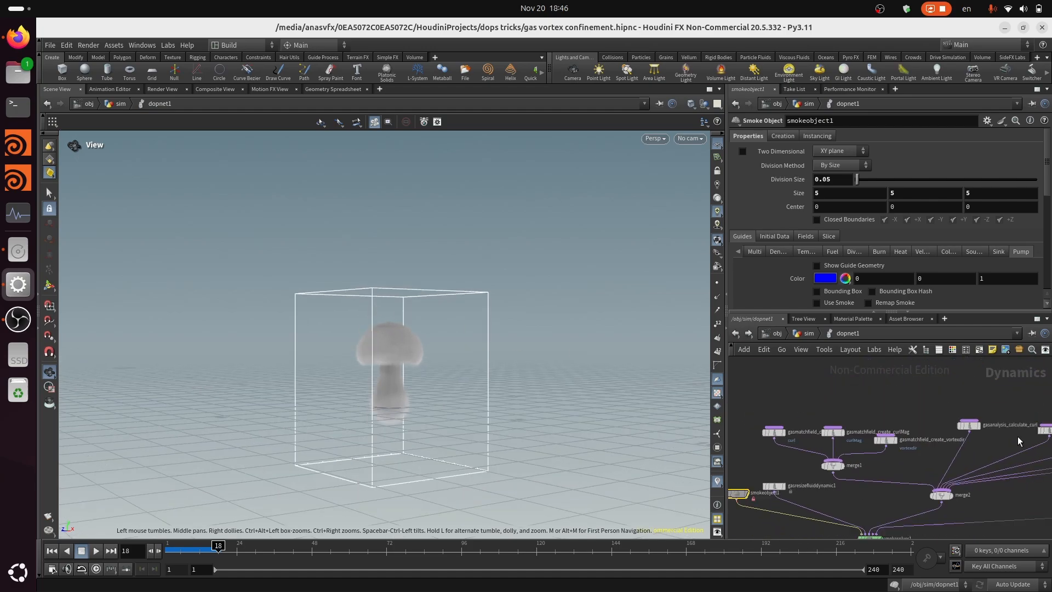
pyautogui.moveTo(1008, 443); pyautogui.dragTo(673, 440, button='middle')
pyautogui.scroll(-1, 908, 439)
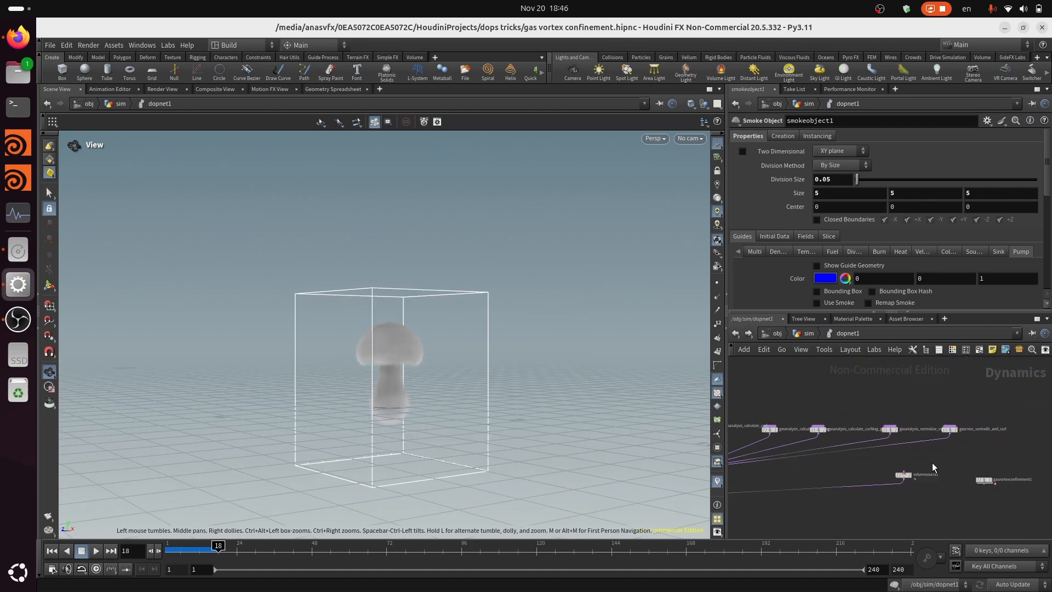
pyautogui.click(993, 482)
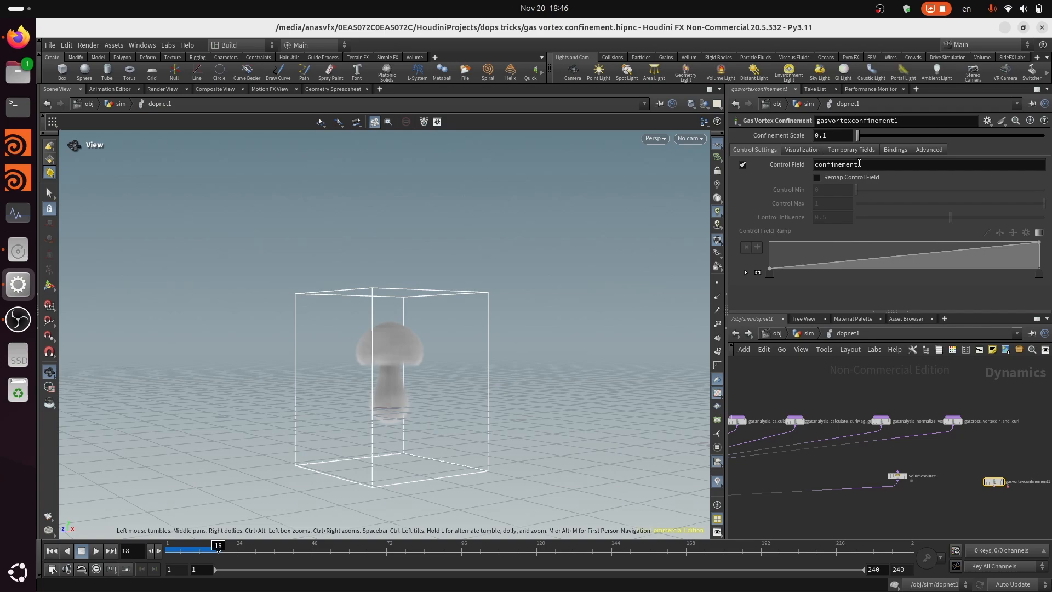
pyautogui.scroll(-3, 971, 459)
pyautogui.moveTo(840, 491); pyautogui.dragTo(916, 477, button='middle')
pyautogui.scroll(5, 817, 445)
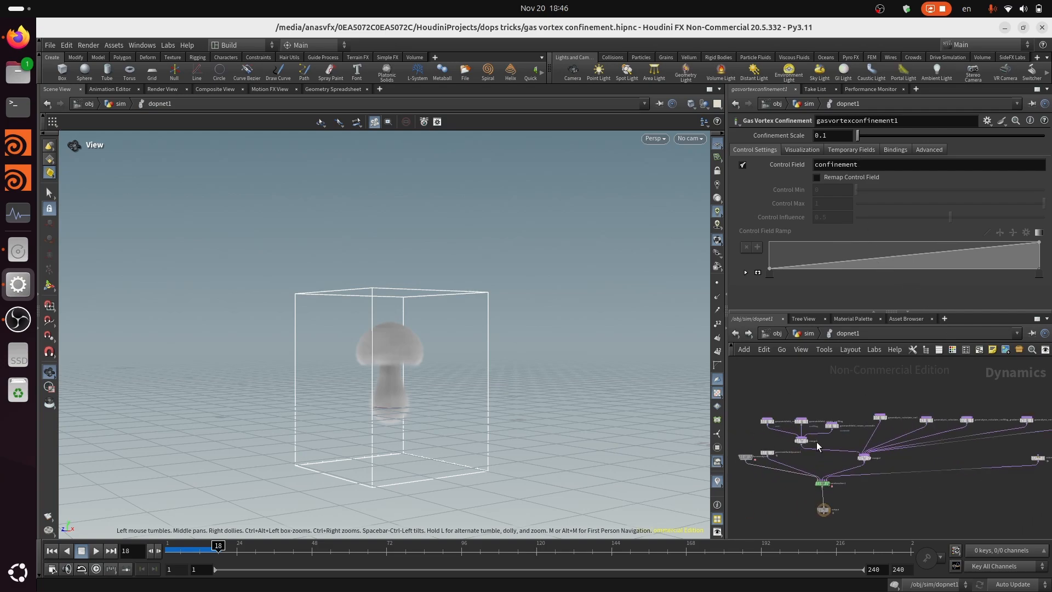
# Return to the sim network to view the imported confinement volume, and re-enter dopnet1 to compare it with the smoke
pyautogui.click(809, 333)
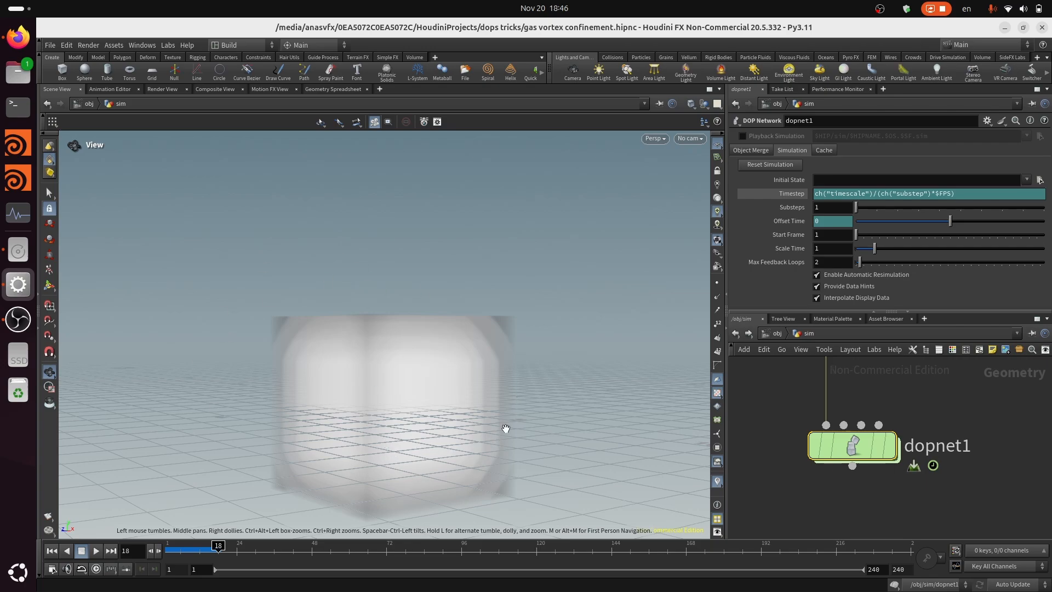
pyautogui.scroll(-3, 984, 490)
pyautogui.scroll(3, 1009, 458)
pyautogui.moveTo(1009, 459); pyautogui.dragTo(969, 452, button='middle')
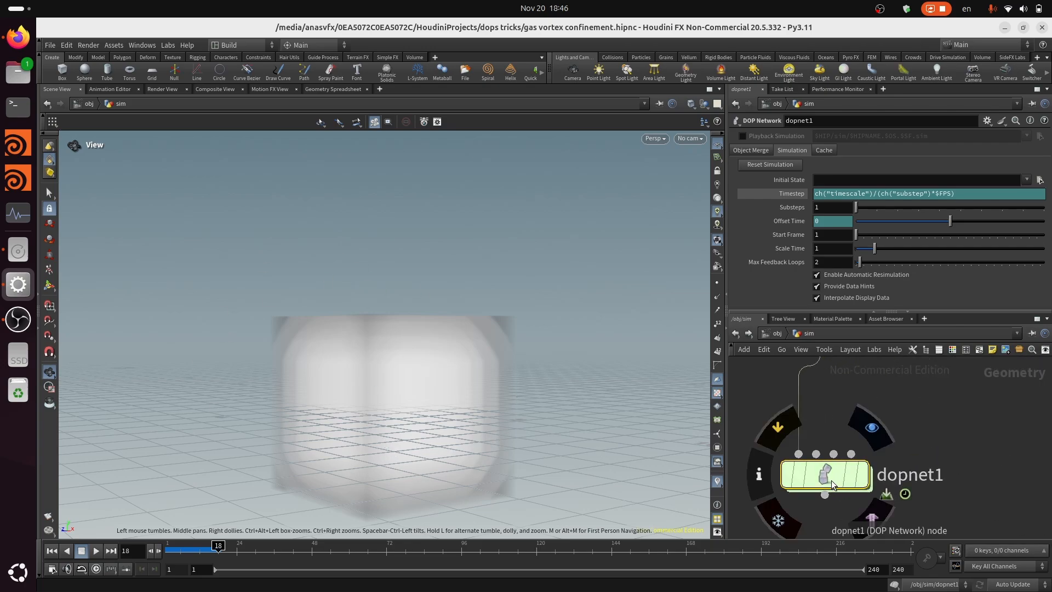
pyautogui.doubleClick(831, 480)
pyautogui.moveTo(857, 488); pyautogui.dragTo(981, 478, button='middle')
pyautogui.scroll(-3, 972, 502)
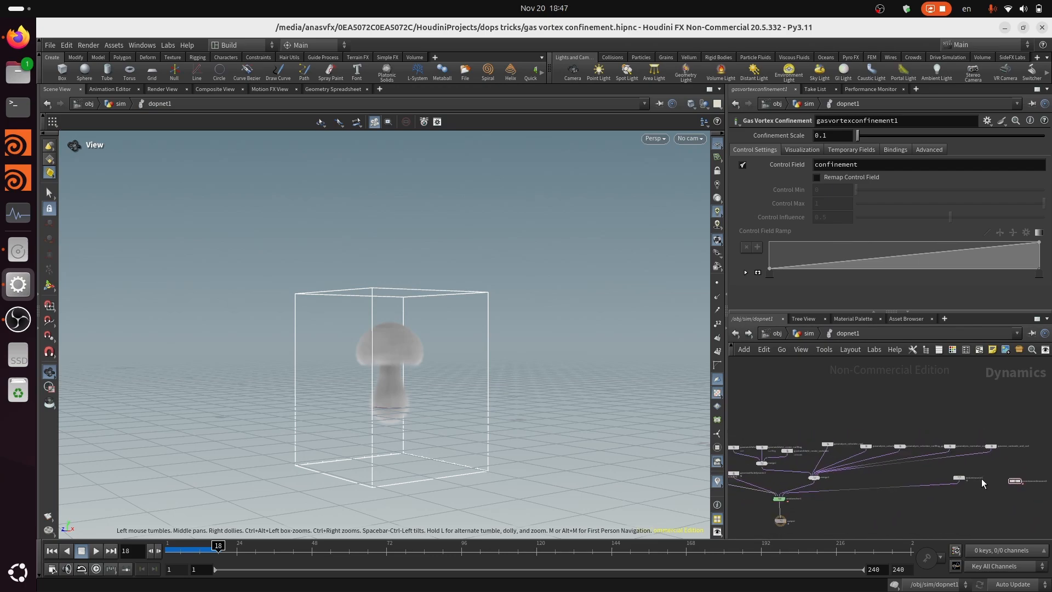
pyautogui.click(798, 334)
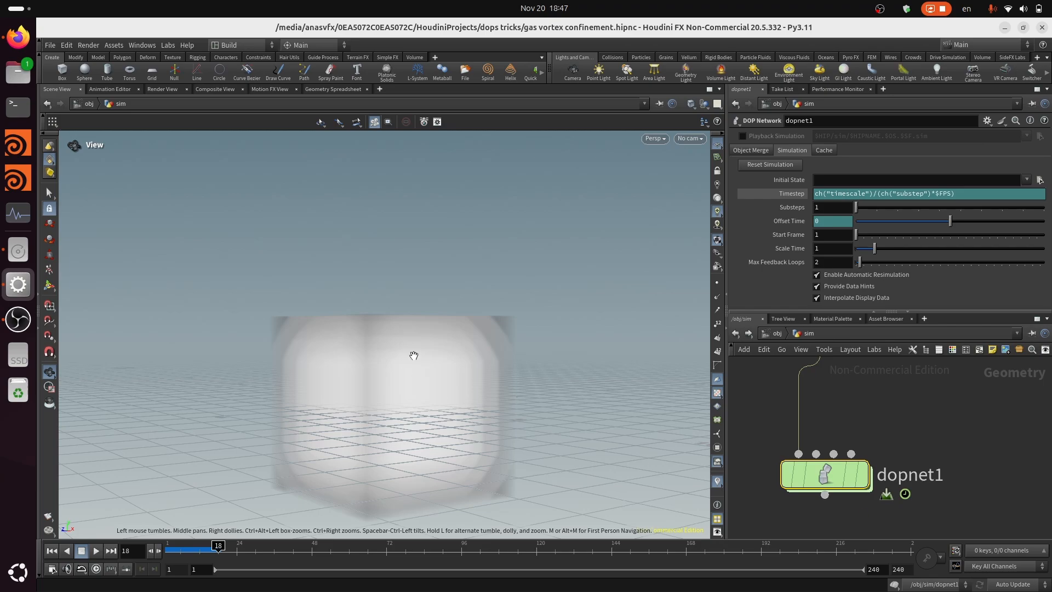
pyautogui.doubleClick(825, 475)
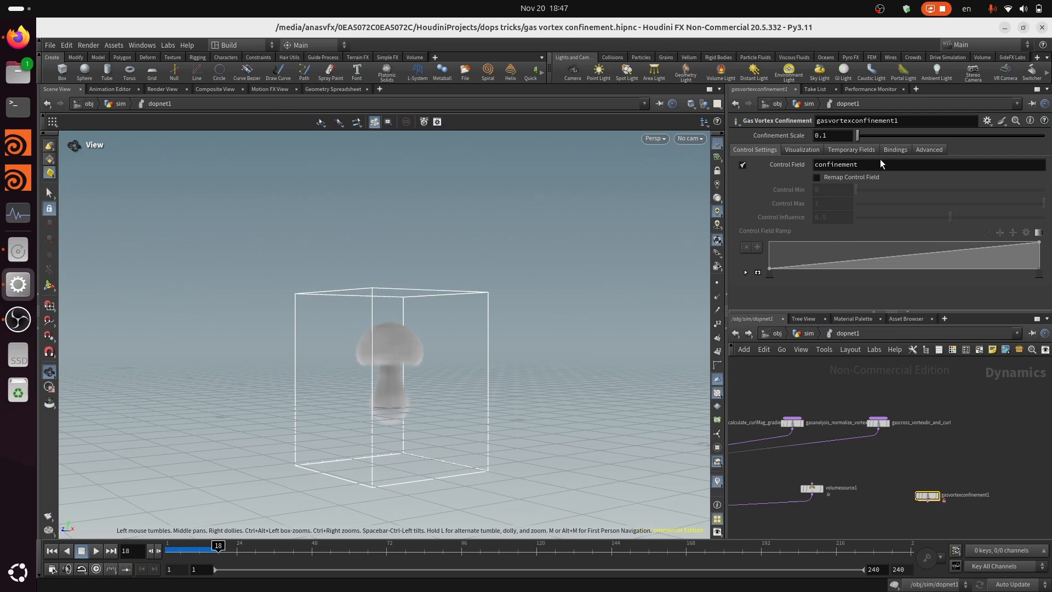
# Look over the microsolver chain in dopnet1 and check the destination and source fields of gascross_vortexdir_and_curl
pyautogui.scroll(2, 837, 488)
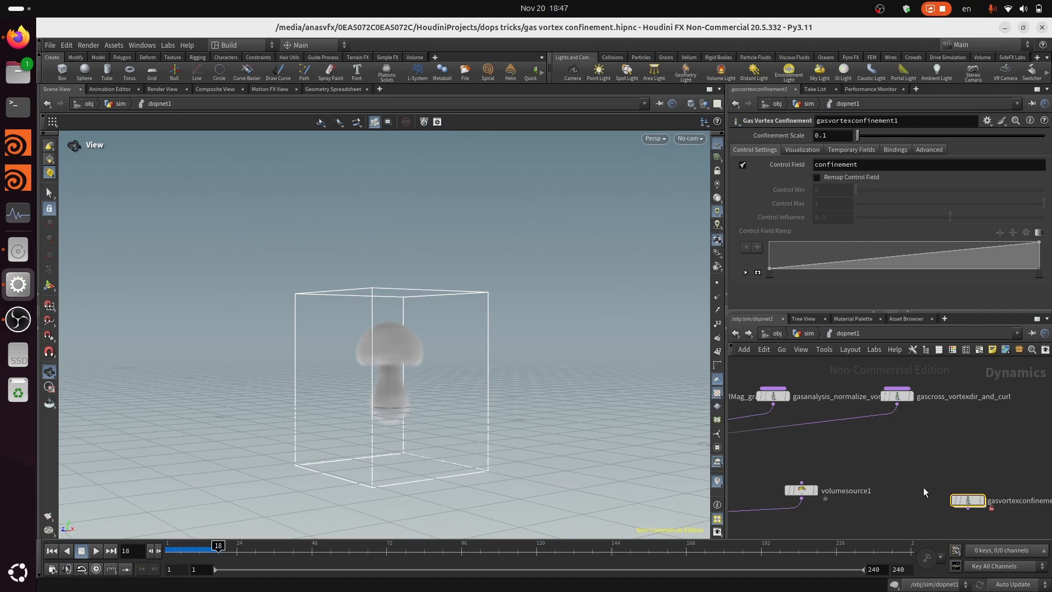
pyautogui.moveTo(923, 487); pyautogui.dragTo(940, 481, button='middle')
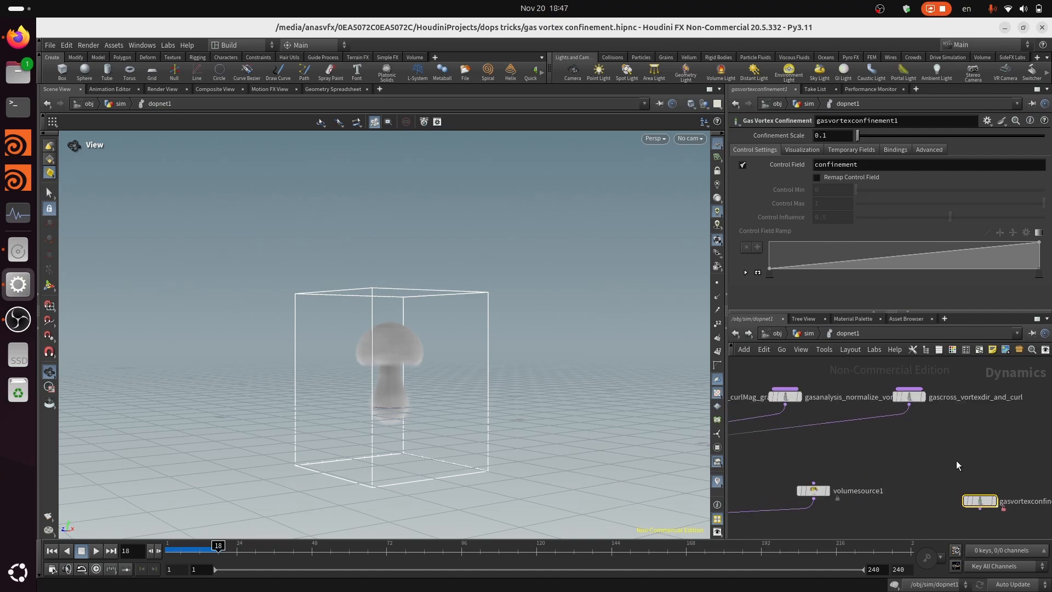
pyautogui.scroll(2, 955, 461)
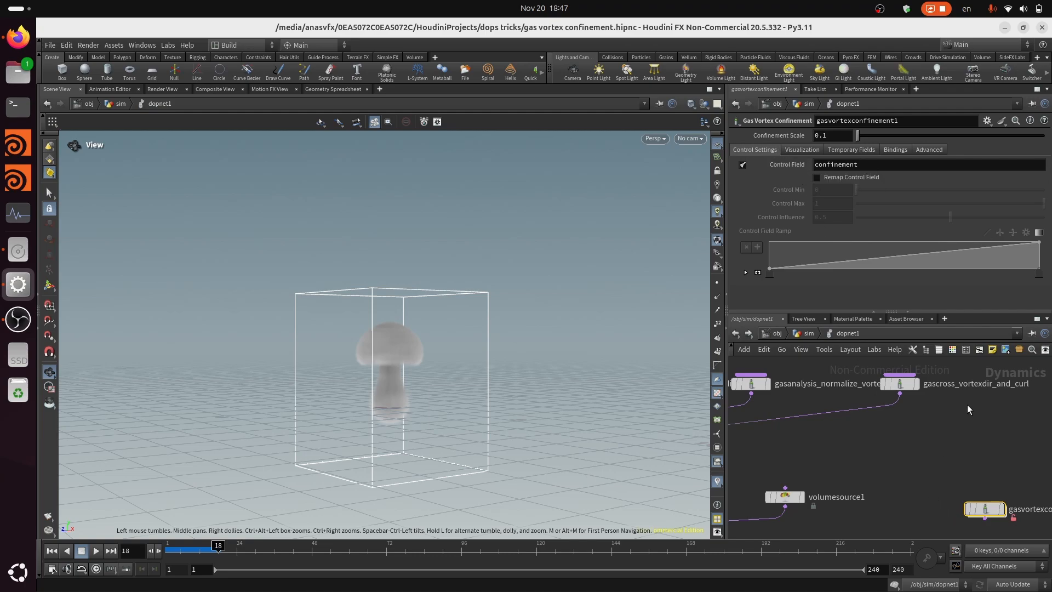
pyautogui.moveTo(968, 405); pyautogui.dragTo(906, 450, button='middle')
pyautogui.scroll(-4, 939, 458)
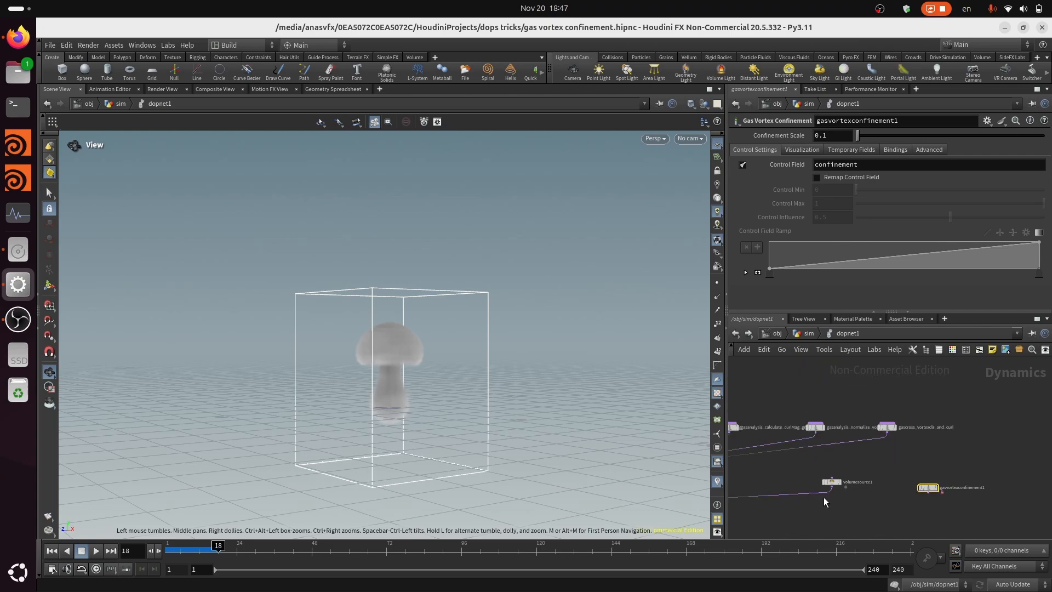
pyautogui.moveTo(849, 515); pyautogui.dragTo(890, 494, button='middle')
pyautogui.scroll(-2, 892, 474)
pyautogui.scroll(2, 919, 455)
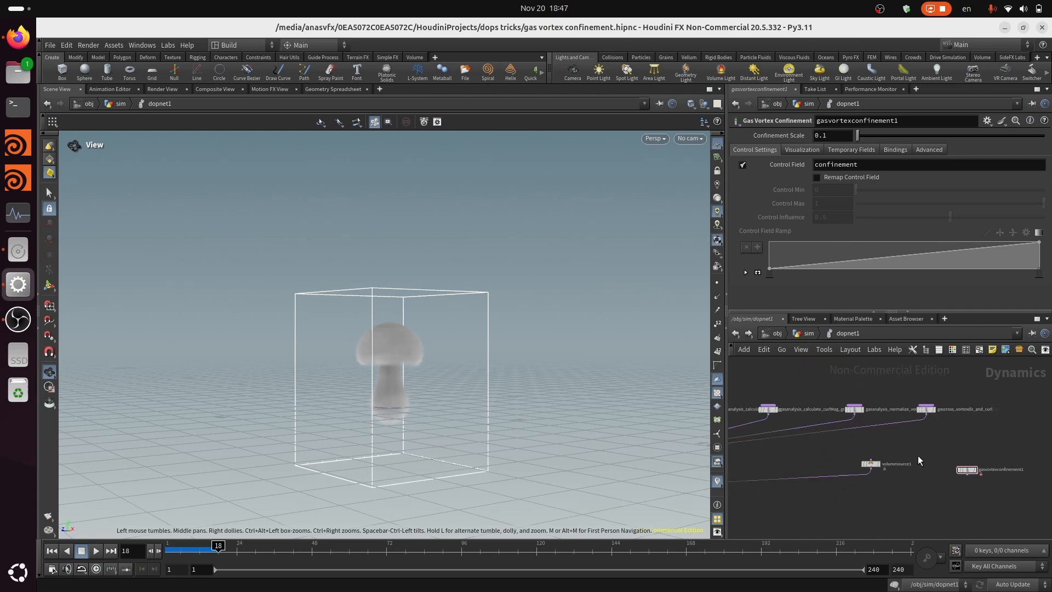
pyautogui.moveTo(871, 460); pyautogui.dragTo(904, 473)
pyautogui.scroll(3, 906, 472)
pyautogui.moveTo(910, 467)
pyautogui.mouseDown(button='middle')
pyautogui.moveTo(874, 524)
pyautogui.moveTo(903, 481)
pyautogui.mouseUp(button='middle')
pyautogui.scroll(2, 913, 469)
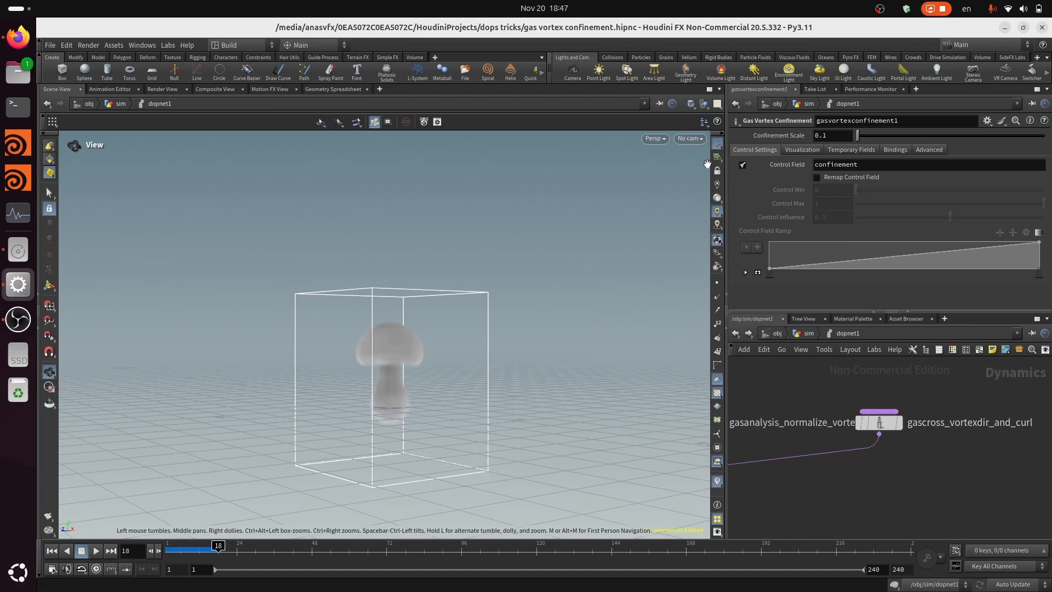
pyautogui.click(878, 422)
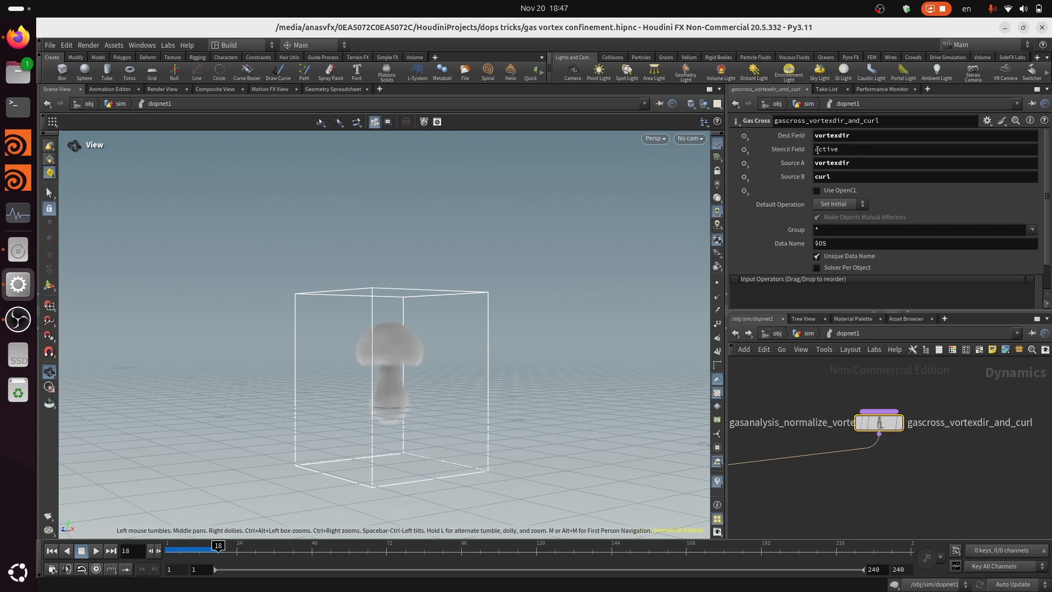
pyautogui.scroll(-5, 859, 472)
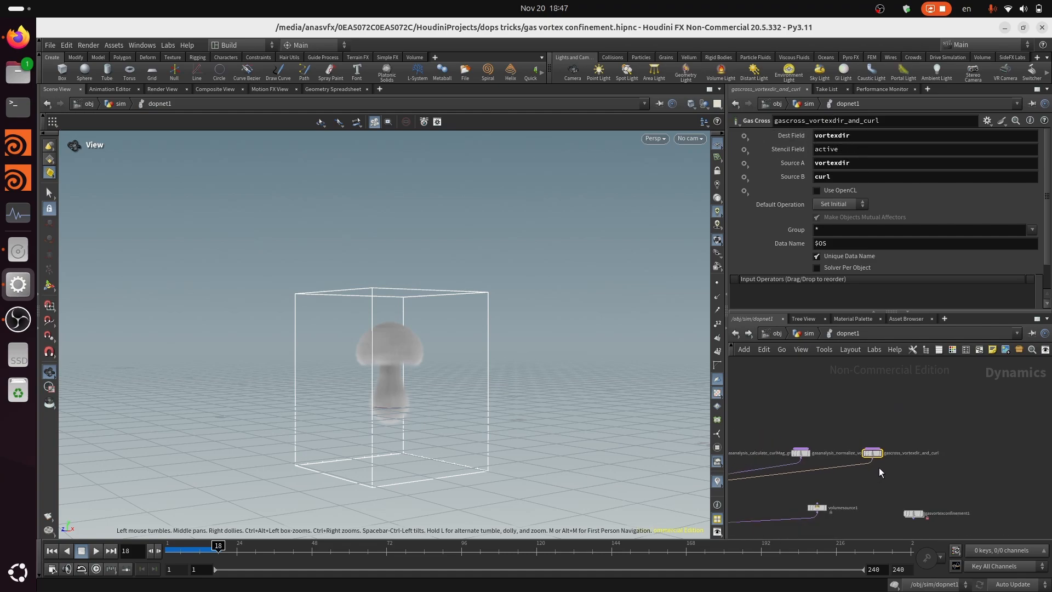
# Add a Gas Field VOP beside gascross_vortexdir_and_curl and wire its output into merge2
pyautogui.moveTo(880, 469); pyautogui.dragTo(910, 411, button='middle')
pyautogui.scroll(-2, 912, 418)
pyautogui.moveTo(737, 459); pyautogui.dragTo(847, 467, button='middle')
pyautogui.scroll(3, 883, 452)
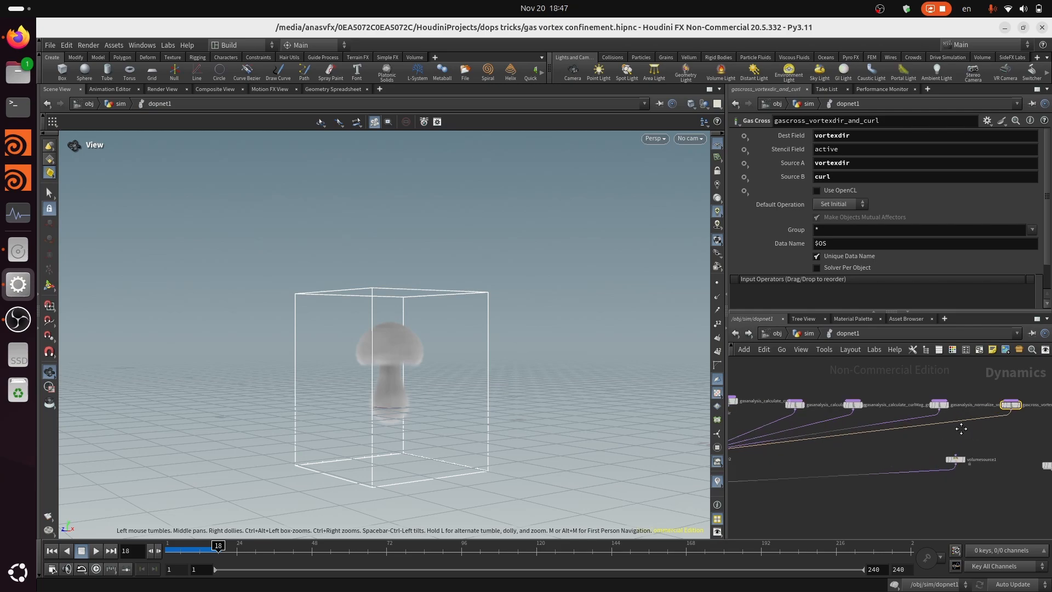
pyautogui.scroll(3, 1031, 410)
pyautogui.moveTo(1039, 411); pyautogui.dragTo(982, 431, button='middle')
pyautogui.press('Tab')
pyautogui.write('gas f')
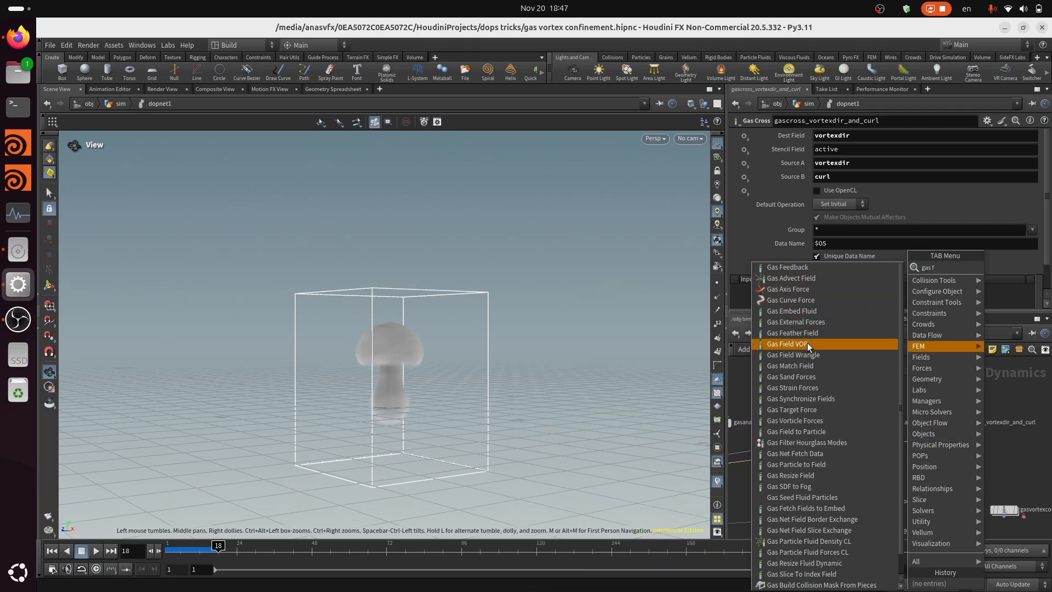
pyautogui.click(792, 344)
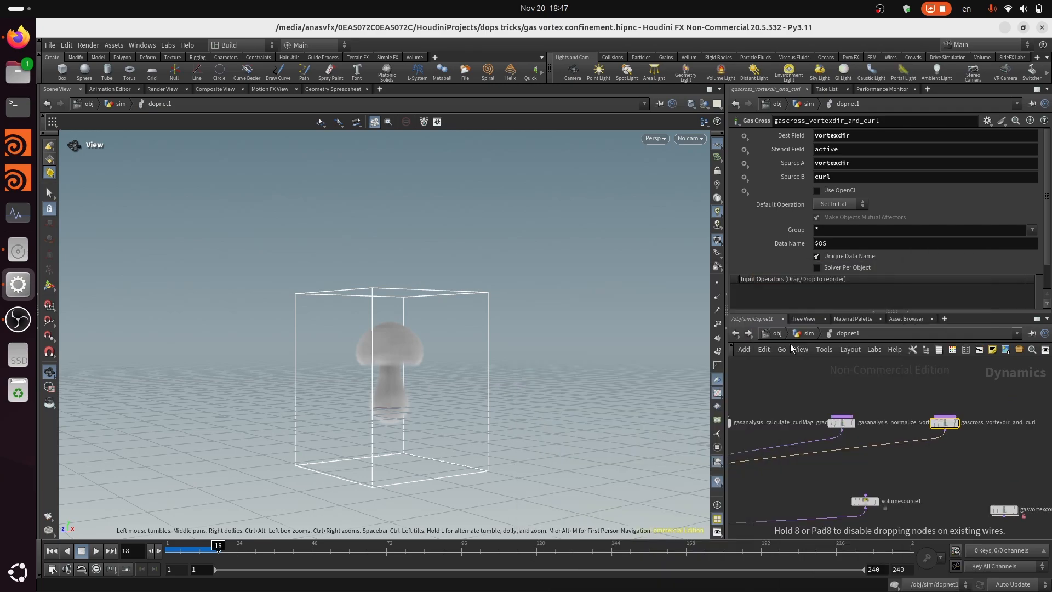
pyautogui.click(1038, 430)
pyautogui.click(1043, 437)
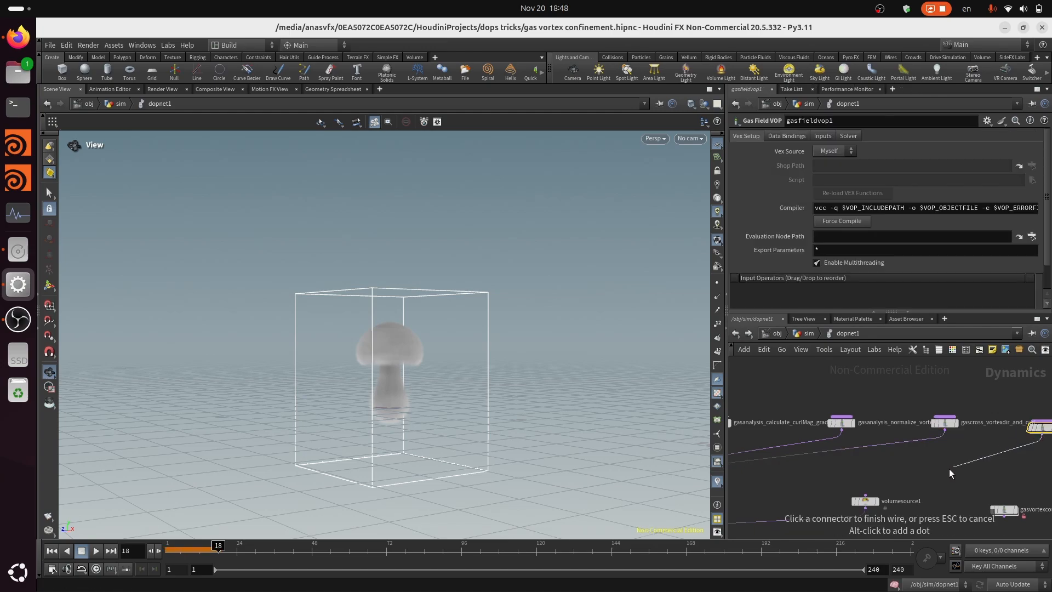
pyautogui.click(802, 439)
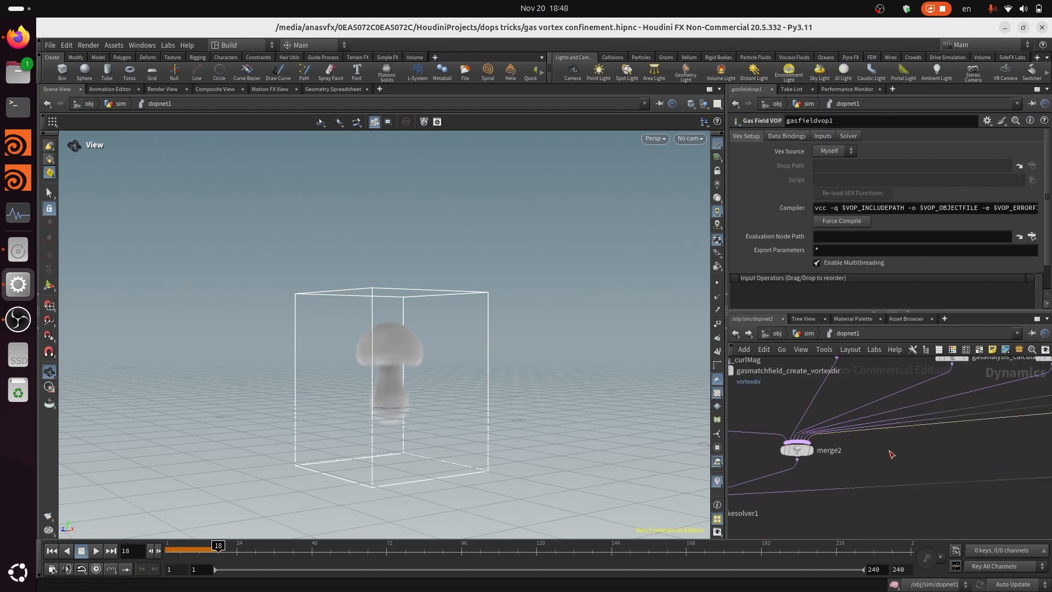
# Rename the new Gas Field VOP node to gasfieldvop_control_field
pyautogui.moveTo(1013, 458); pyautogui.dragTo(903, 479, button='middle')
pyautogui.scroll(4, 954, 459)
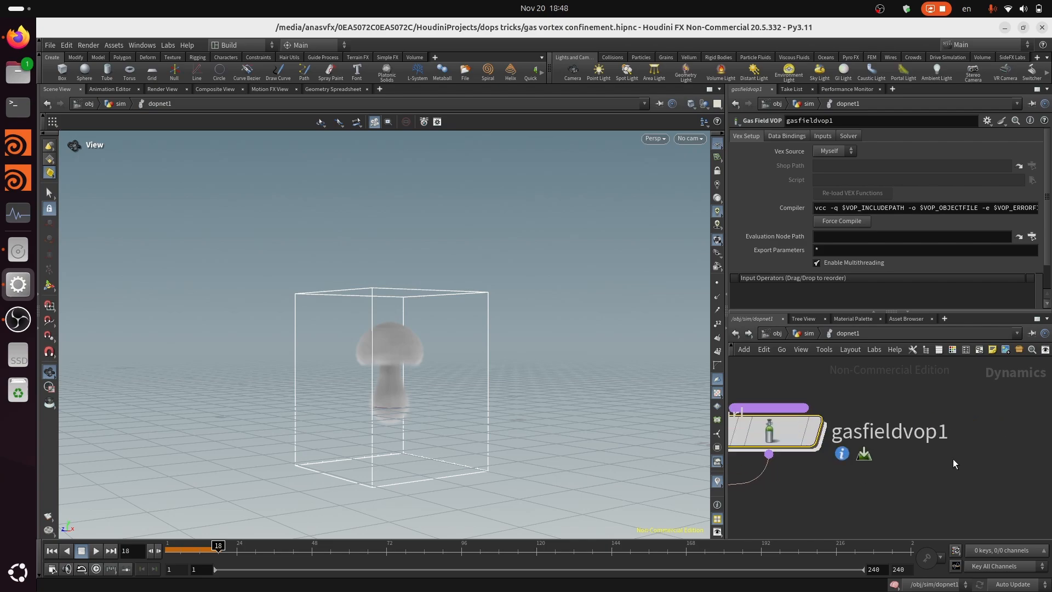
pyautogui.click(951, 427)
pyautogui.press('BackSpace')
pyautogui.write('_')
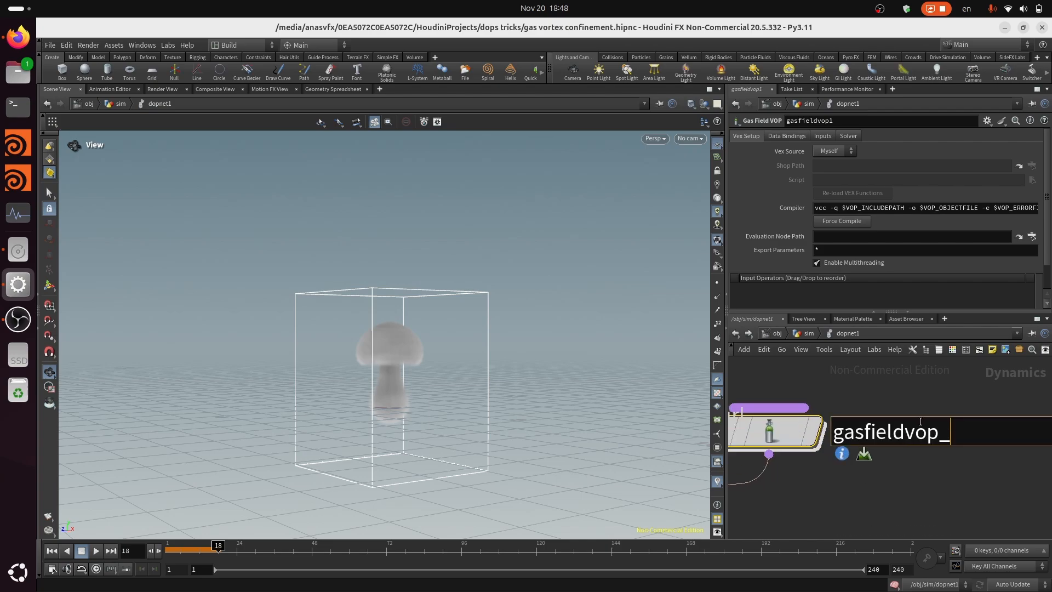
pyautogui.write('control_fie')
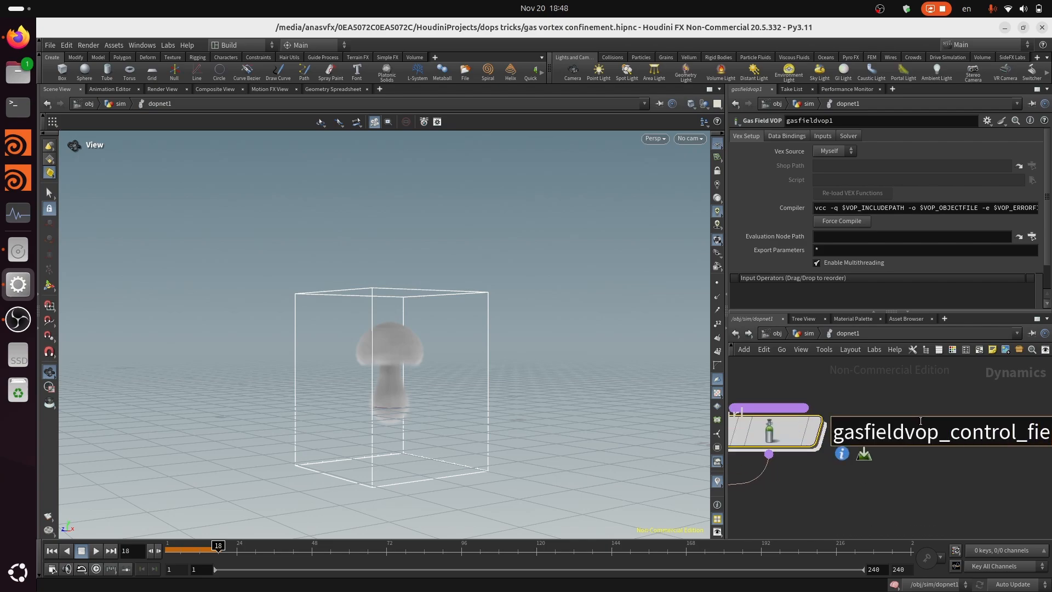
pyautogui.write('ld')
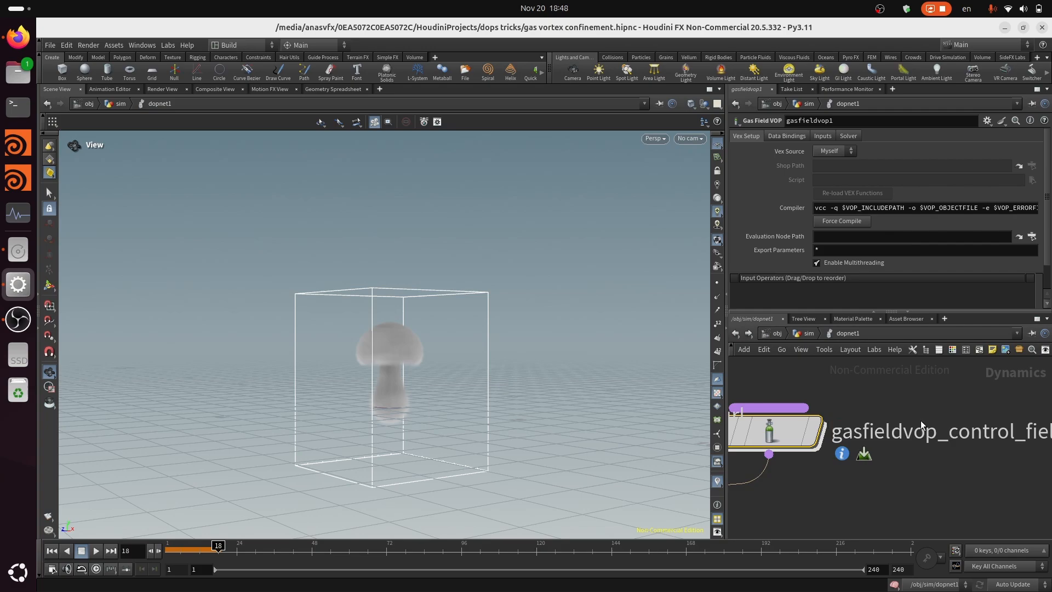
pyautogui.press('Return')
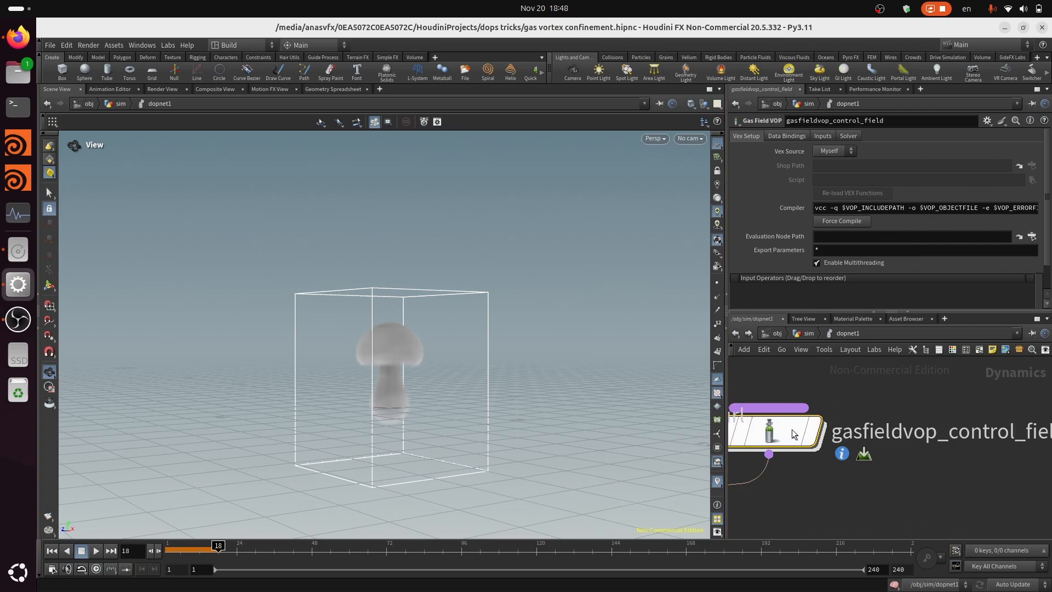
# Examine the global parameters and output nodes inside gasfieldvop_control_field, and return to the dopnet1 network
pyautogui.doubleClick(769, 432)
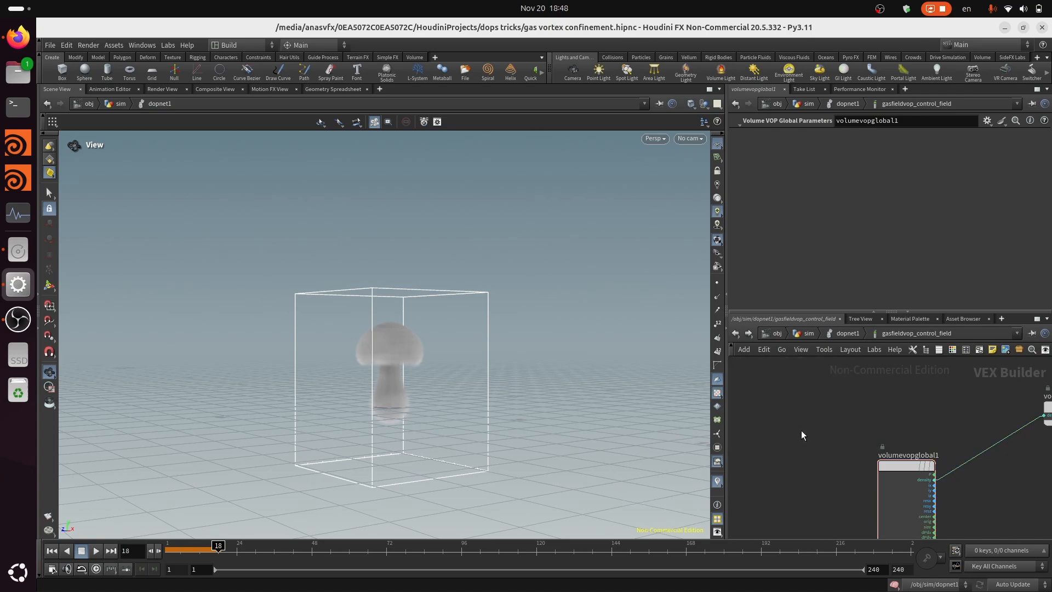
pyautogui.moveTo(898, 468); pyautogui.dragTo(758, 390)
pyautogui.scroll(-3, 826, 411)
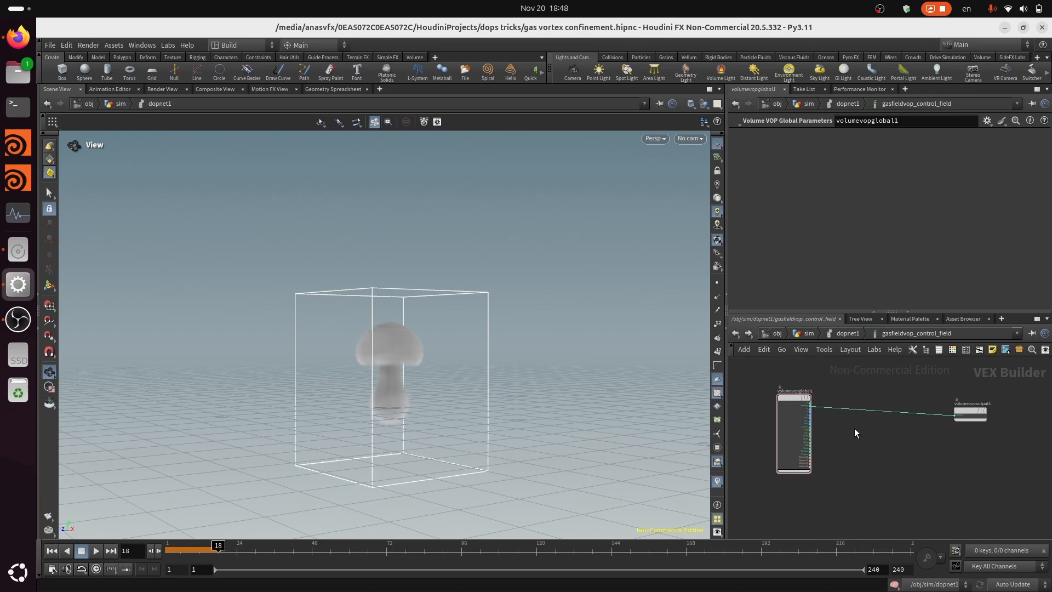
pyautogui.moveTo(919, 420); pyautogui.dragTo(871, 418, button='middle')
pyautogui.scroll(3, 871, 415)
pyautogui.moveTo(920, 399); pyautogui.dragTo(1015, 380)
pyautogui.scroll(-3, 1015, 379)
pyautogui.scroll(3, 910, 418)
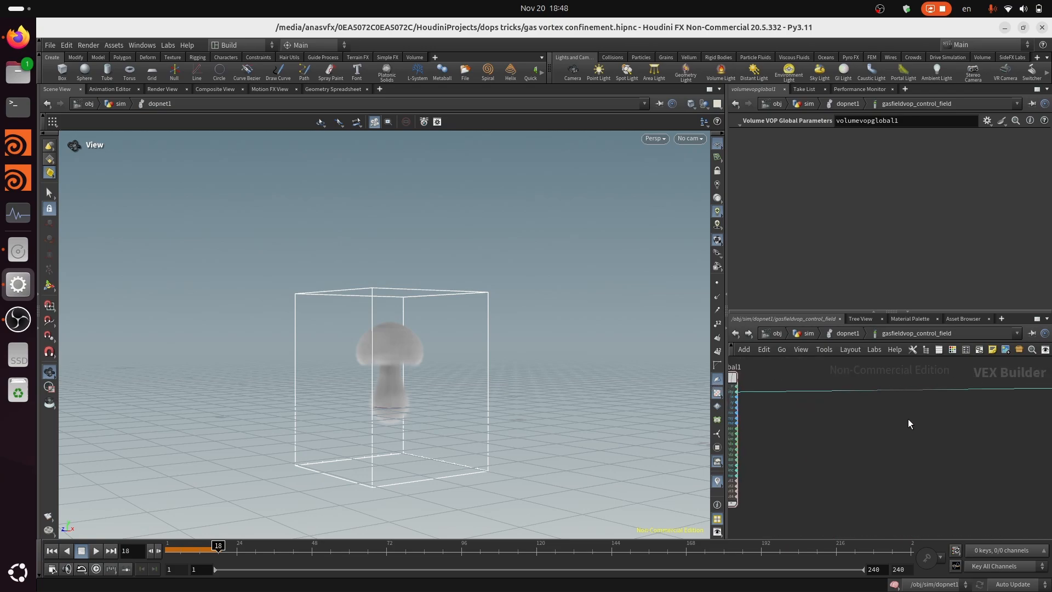
pyautogui.moveTo(828, 462); pyautogui.dragTo(902, 431, button='middle')
pyautogui.scroll(-3, 902, 432)
pyautogui.click(851, 338)
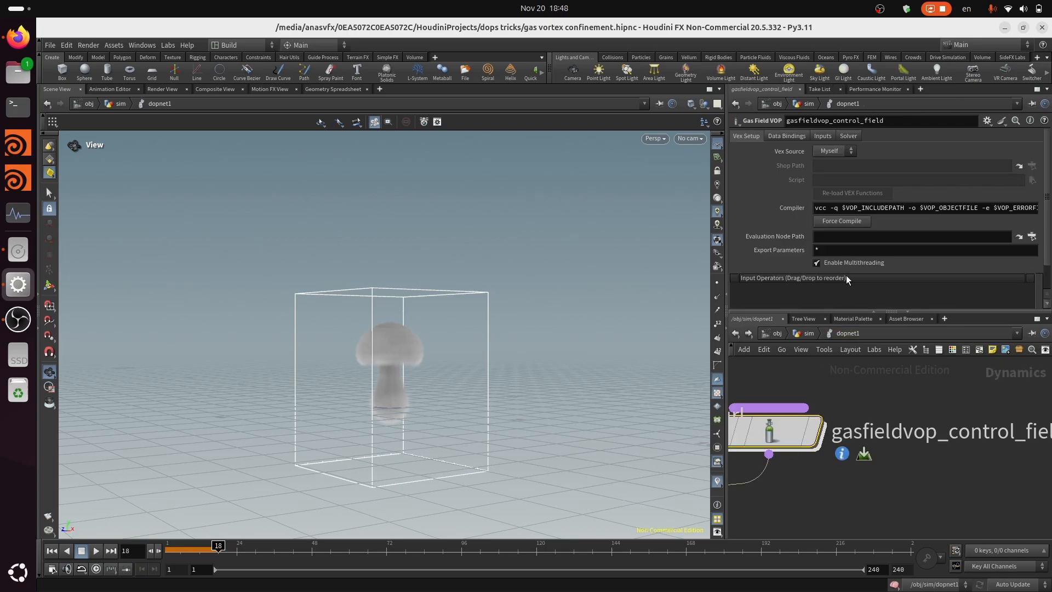
# Collapse the field-creation, analysis, cross and Gas Field VOP nodes with merge1 and merge2 into a subnetwork, and rewind to frame 1
pyautogui.click(788, 137)
pyautogui.scroll(-2, 946, 442)
pyautogui.scroll(-5, 946, 443)
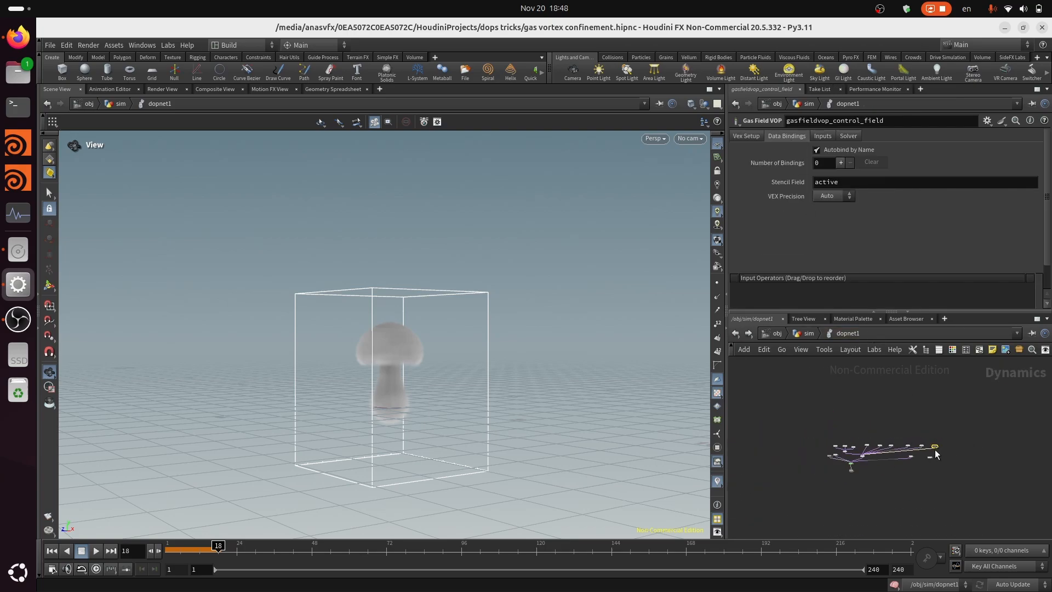
pyautogui.scroll(3, 869, 456)
pyautogui.moveTo(902, 436); pyautogui.dragTo(870, 456, button='middle')
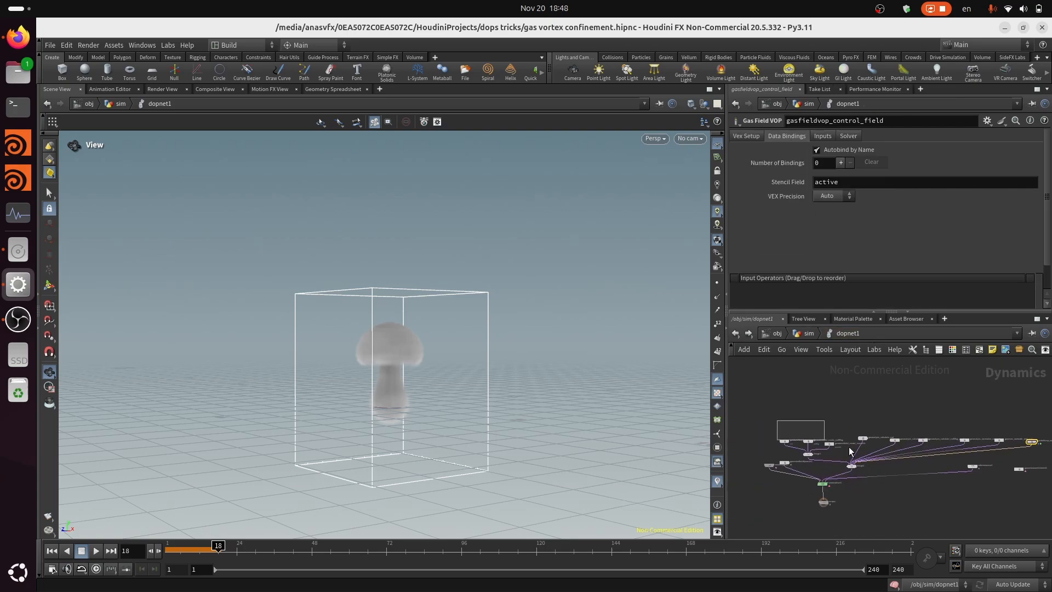
pyautogui.click(895, 440)
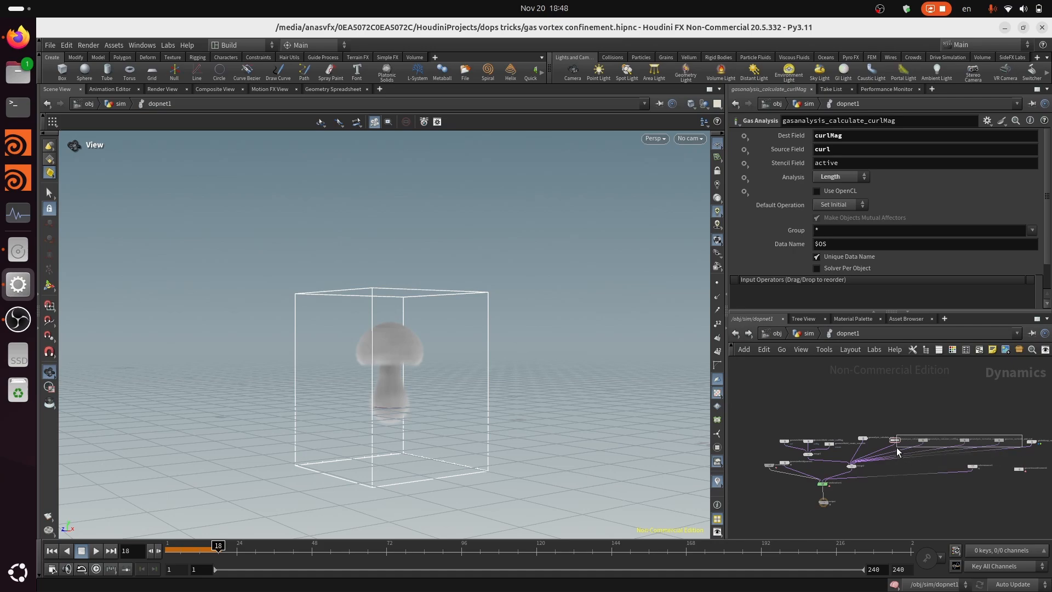
pyautogui.moveTo(1033, 409); pyautogui.dragTo(786, 465)
pyautogui.scroll(8, 864, 455)
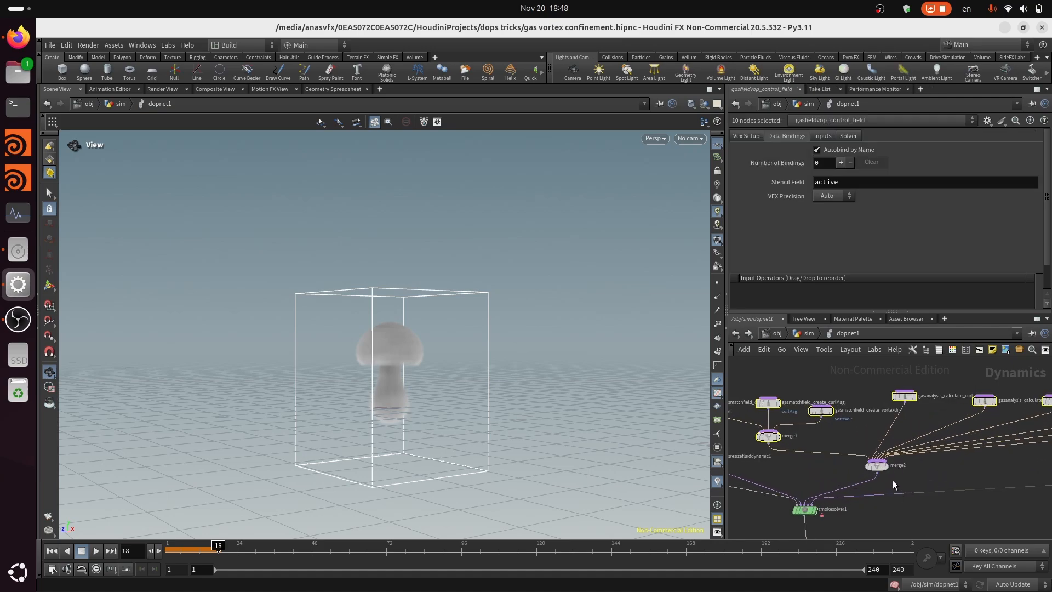
pyautogui.scroll(-6, 863, 446)
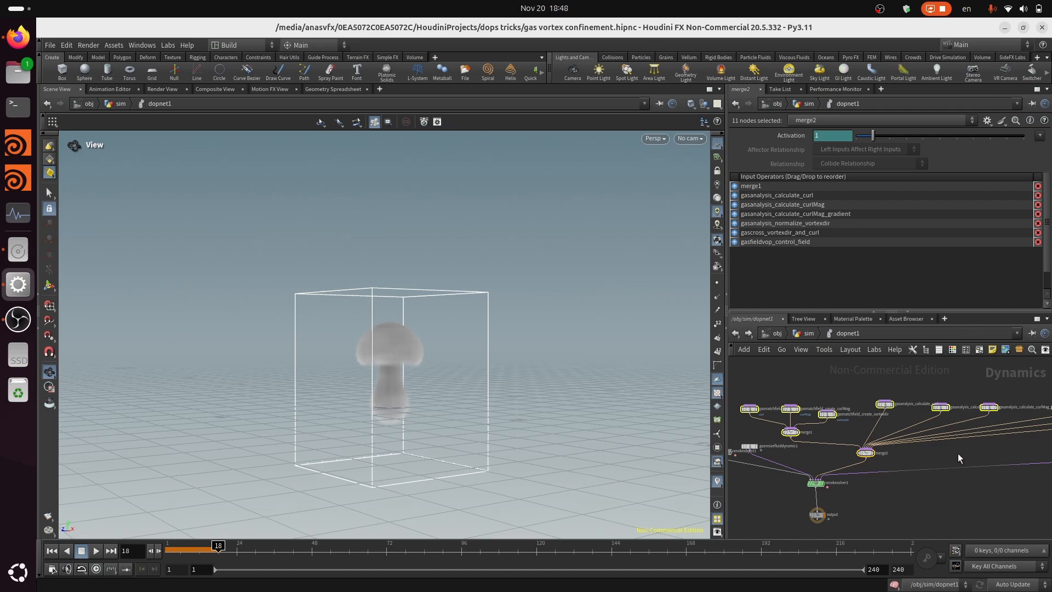
pyautogui.scroll(2, 958, 453)
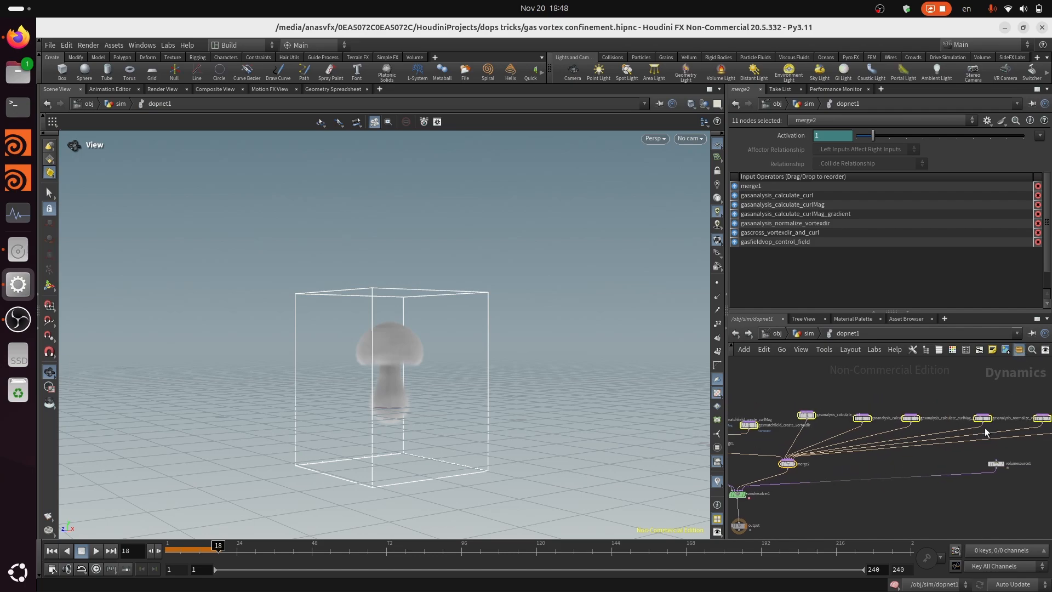
pyautogui.hotkey('shift', 'c')
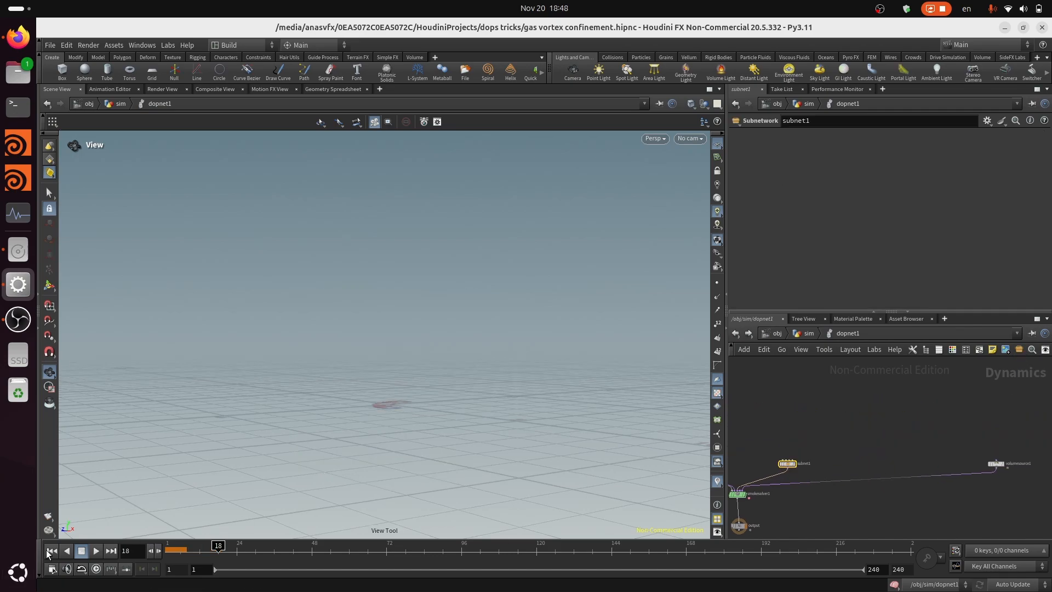
pyautogui.click(52, 551)
# Rename the new subnetwork vortex_confinement and save the scene
pyautogui.scroll(5, 803, 463)
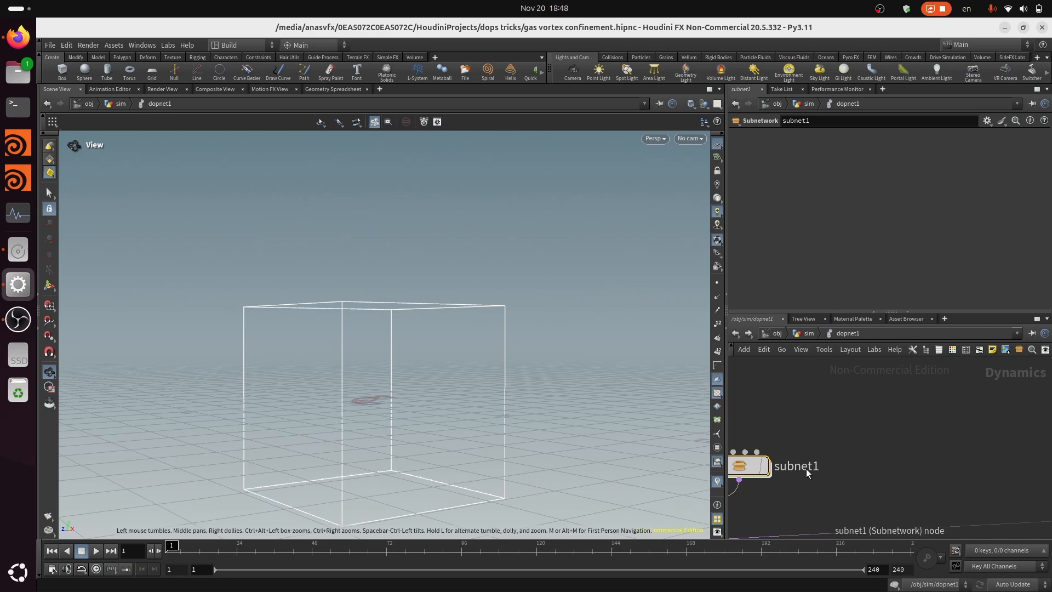
pyautogui.doubleClick(807, 469)
pyautogui.write('vorti')
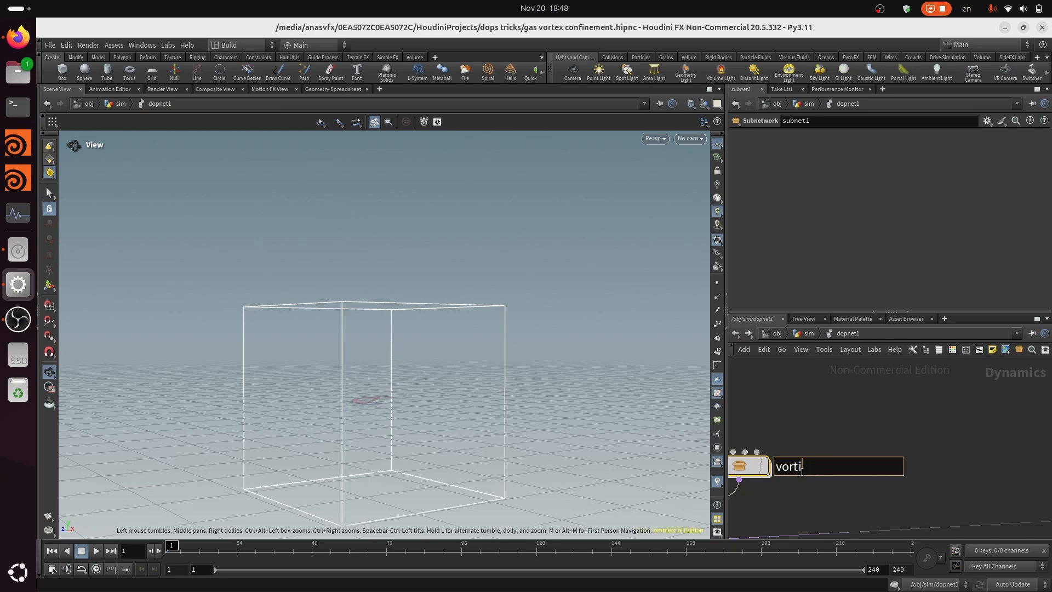
pyautogui.press('BackSpace')
pyautogui.write('ex_confinement')
pyautogui.press('Return')
pyautogui.hotkey('ctrl', 's')
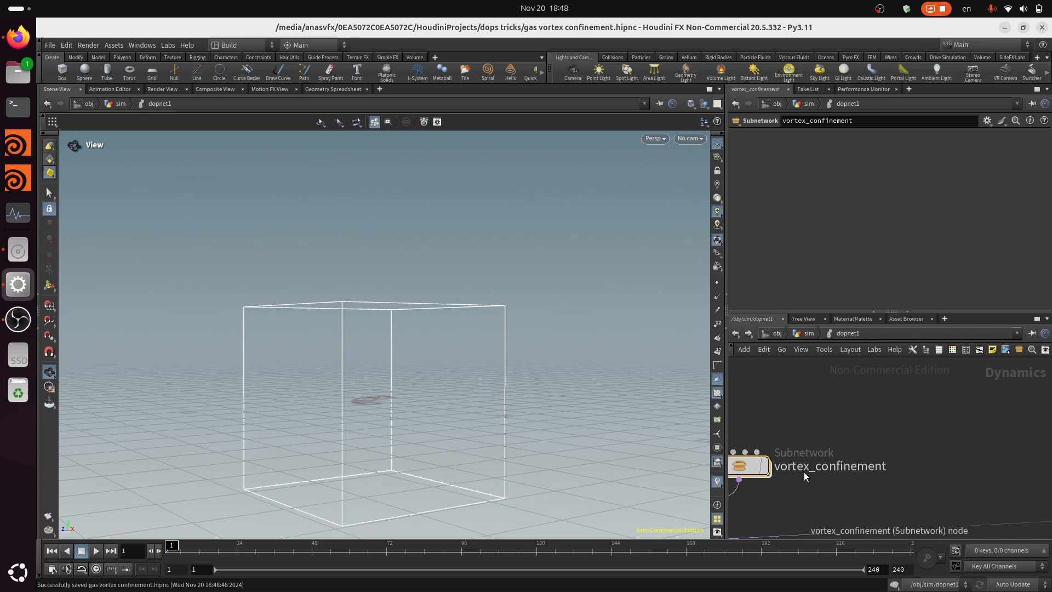
# Open the parameter interface editor for the vortex_confinement subnetwork and add a folder under root
pyautogui.scroll(-3, 900, 439)
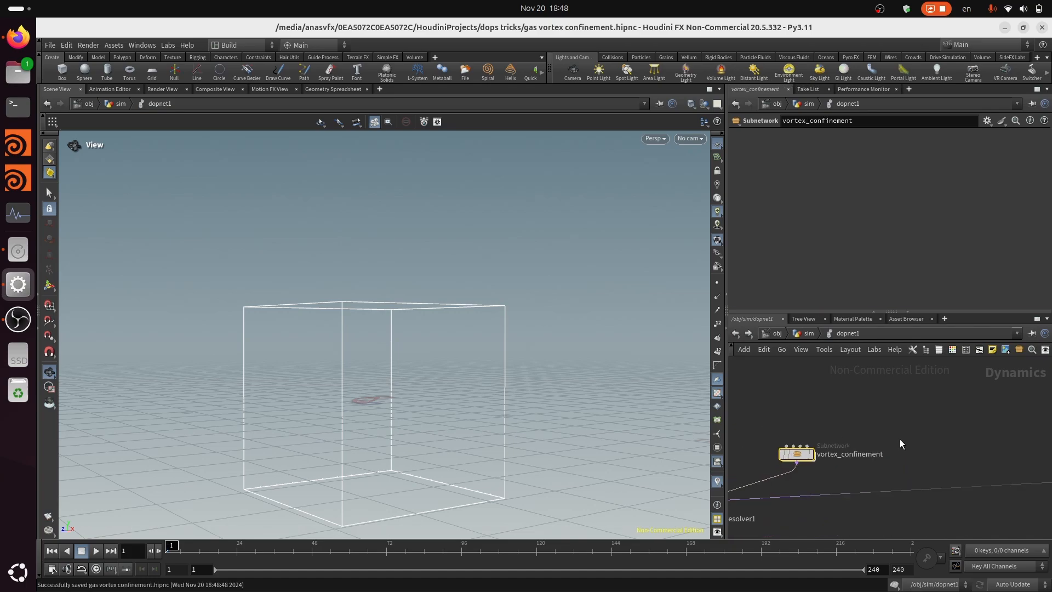
pyautogui.click(987, 122)
pyautogui.click(959, 134)
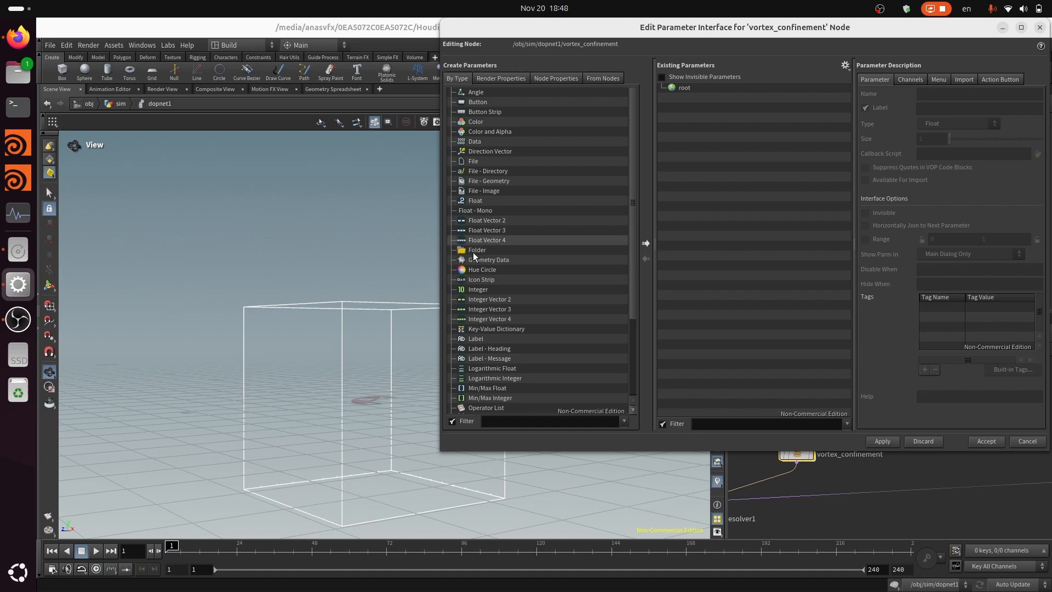
pyautogui.moveTo(475, 256); pyautogui.dragTo(682, 94)
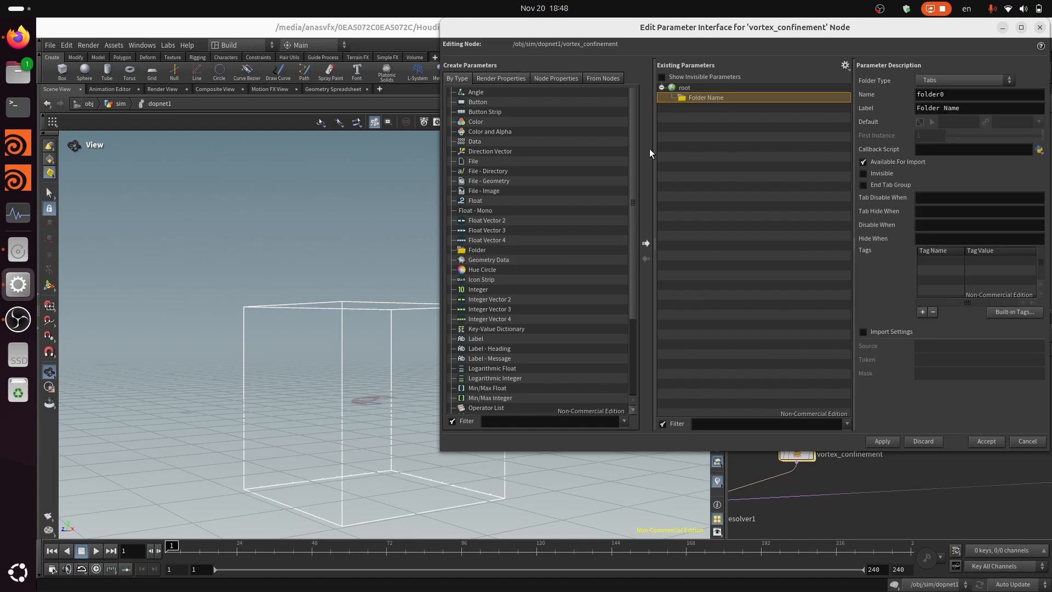
# Name the new folder control_settings and label it Control Settings
pyautogui.click(982, 96)
pyautogui.doubleClick(982, 95)
pyautogui.write('control_field')
pyautogui.press('Tab')
pyautogui.write('Co')
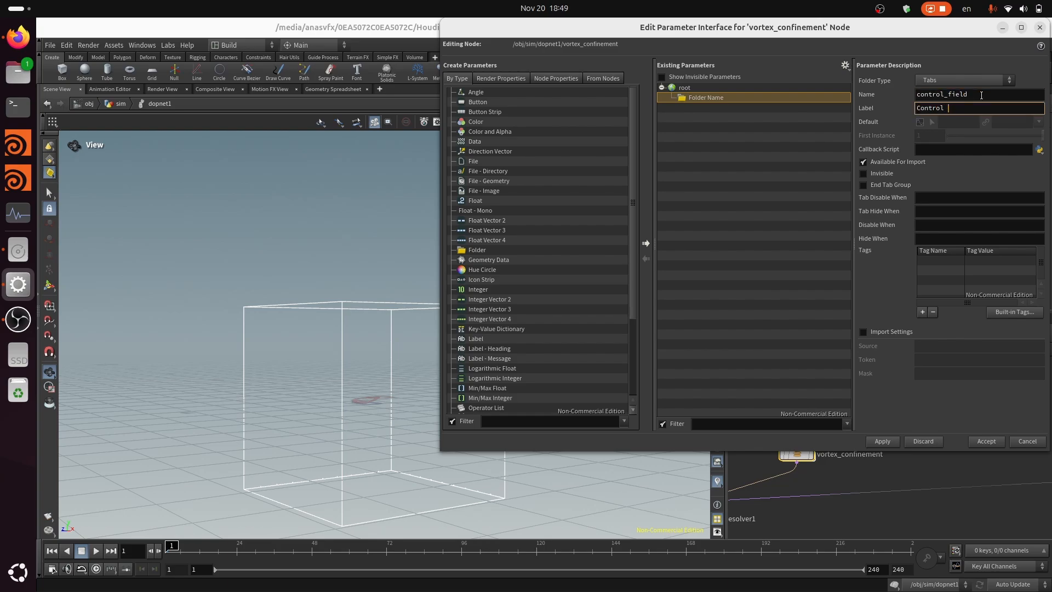
pyautogui.write('ntrol Settings')
pyautogui.click(980, 94)
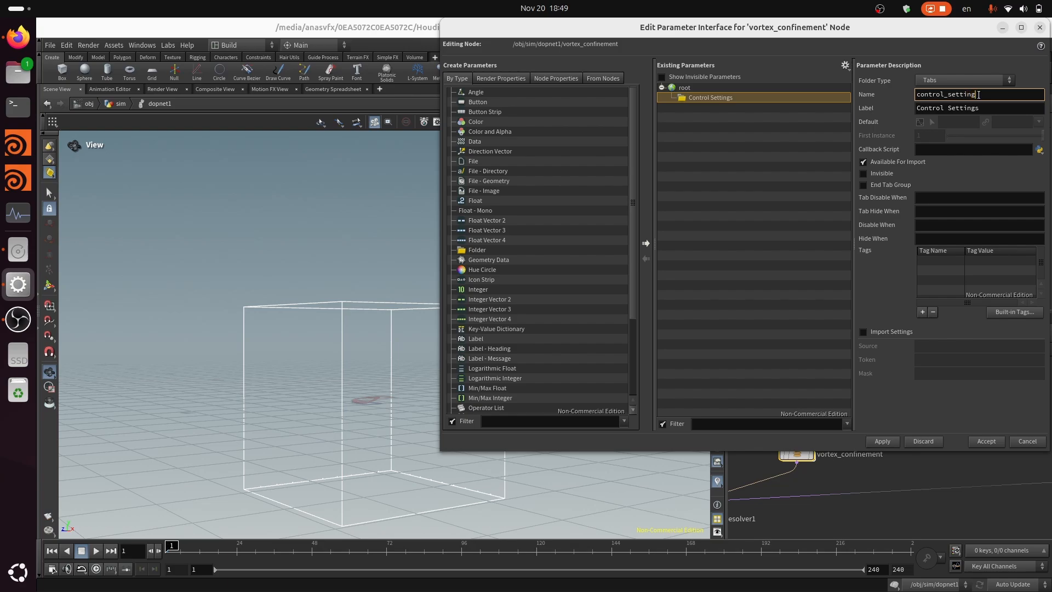
pyautogui.write('s')
pyautogui.press('Return')
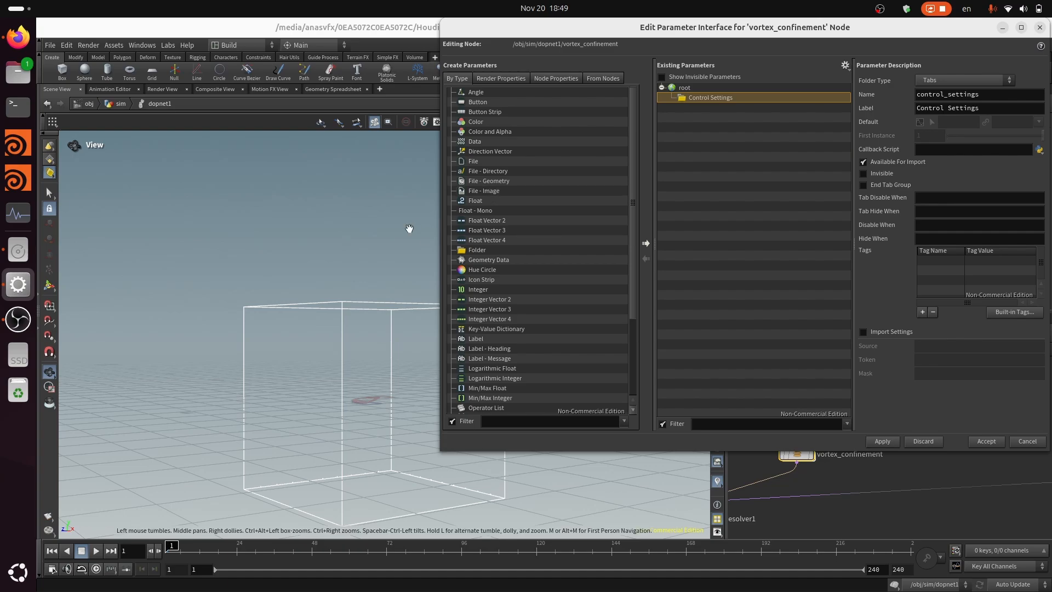
# Add a string parameter named control_field, labelled Control Field, inside the Control Settings folder and accept the interface changes
pyautogui.scroll(-4, 534, 317)
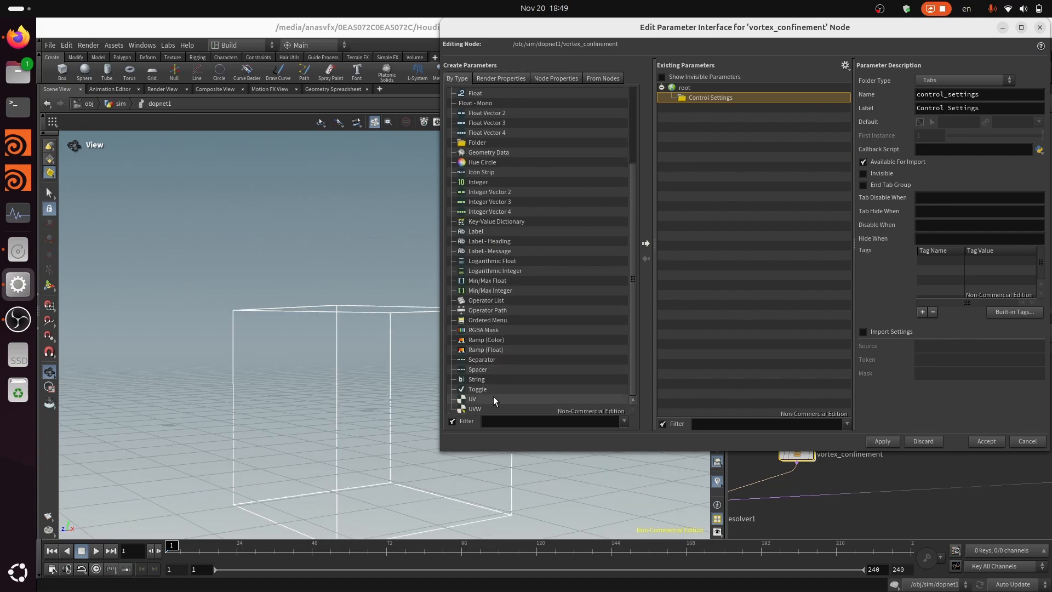
pyautogui.moveTo(482, 379); pyautogui.dragTo(706, 108)
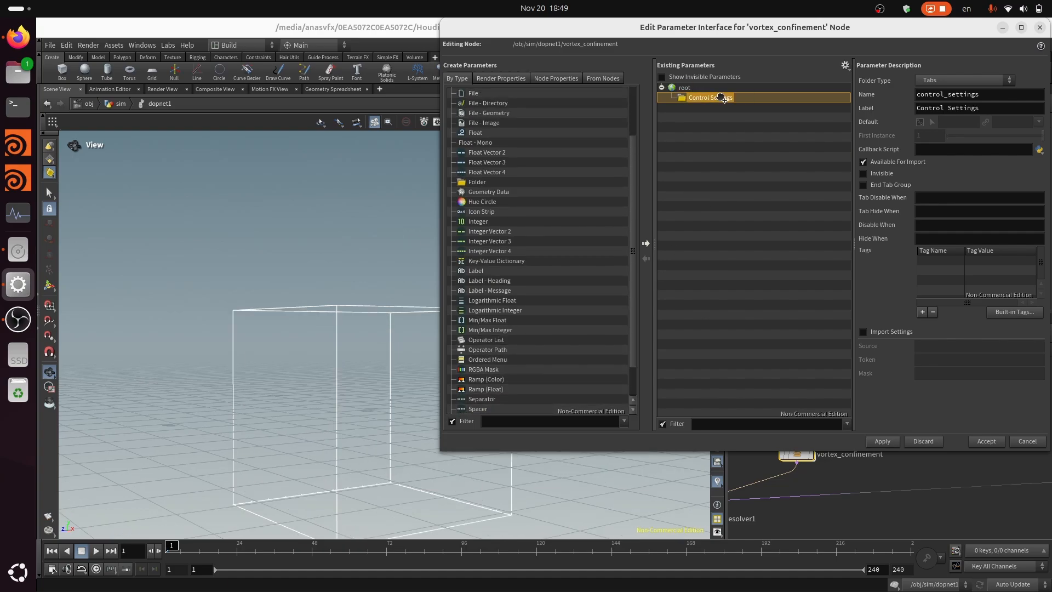
pyautogui.doubleClick(958, 100)
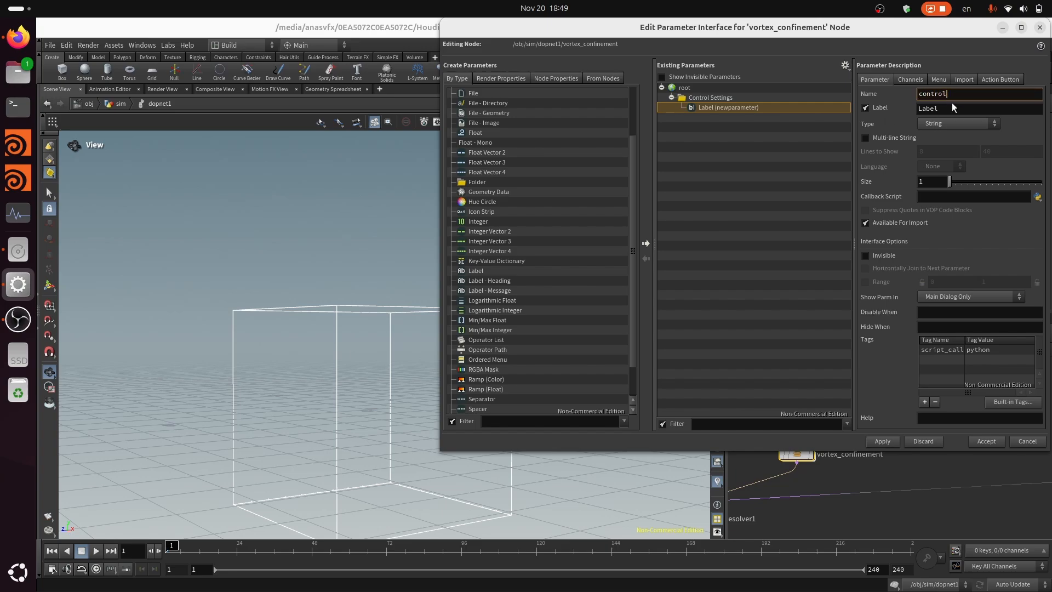
pyautogui.write('control_field')
pyautogui.press('Tab')
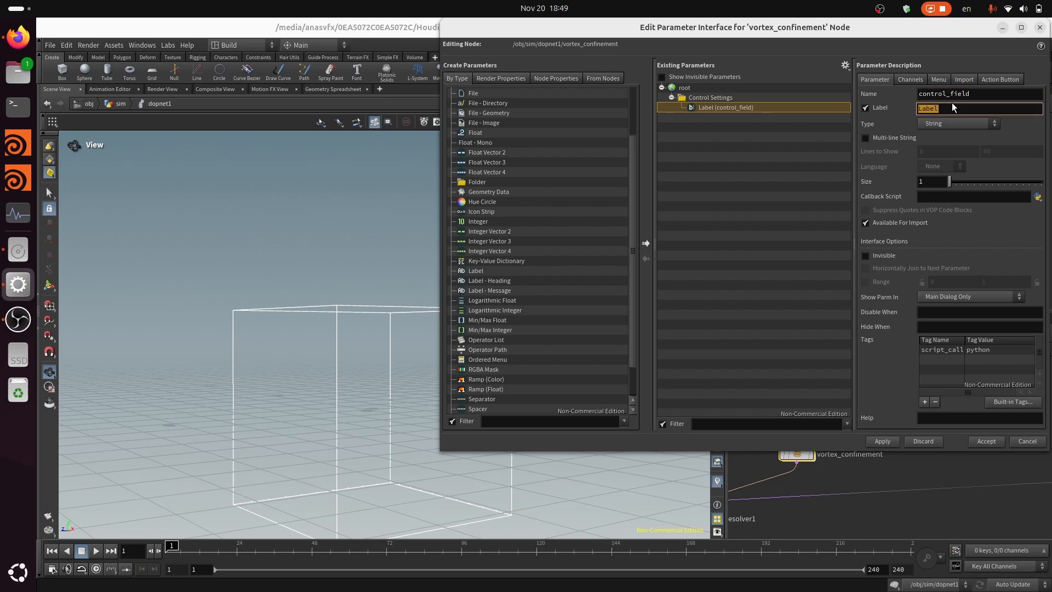
pyautogui.write('Control Field')
pyautogui.press('Return')
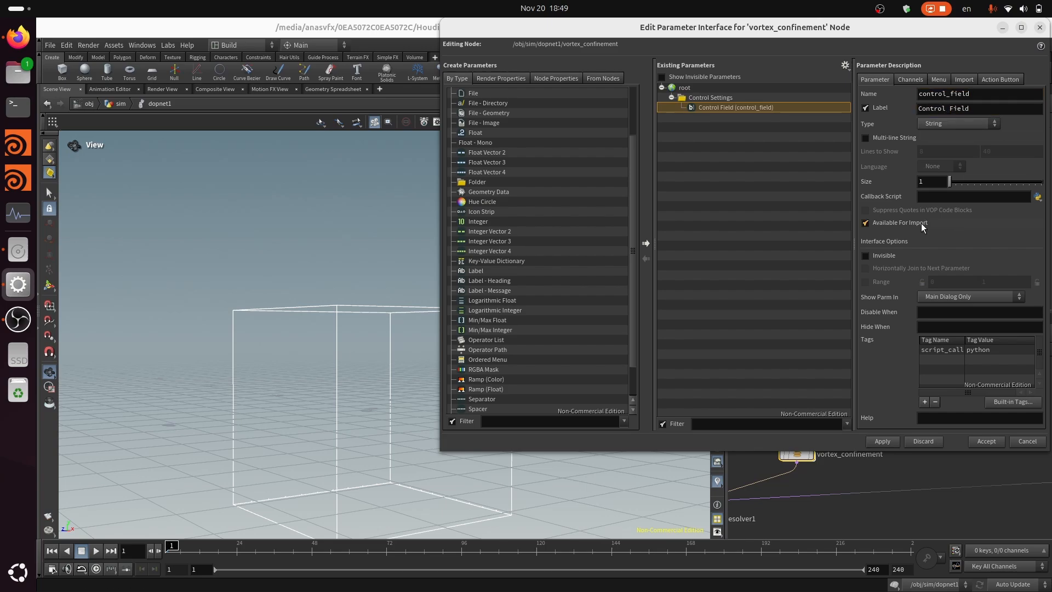
pyautogui.click(885, 442)
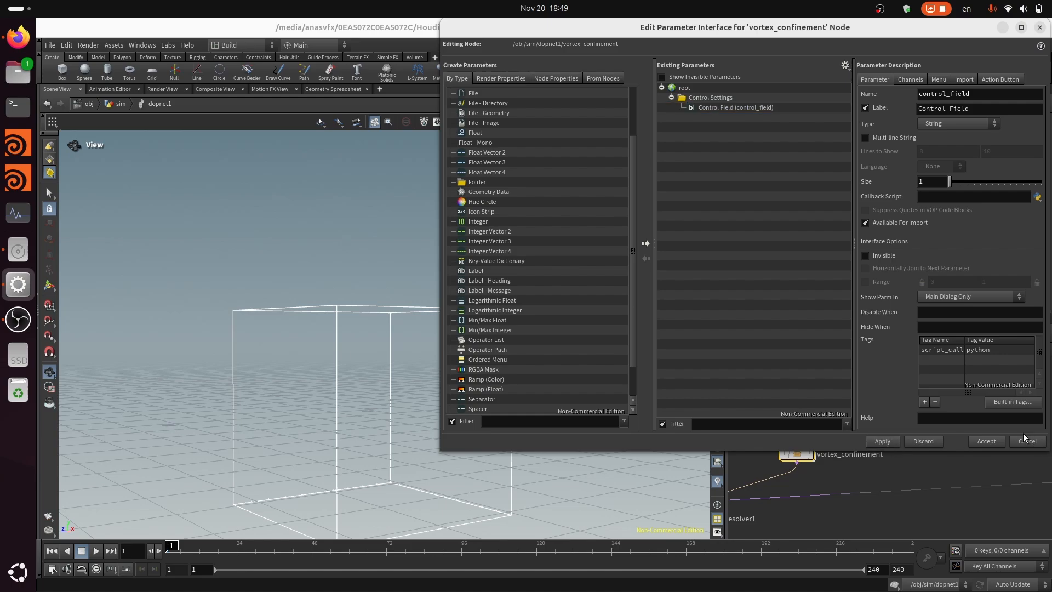
pyautogui.click(986, 441)
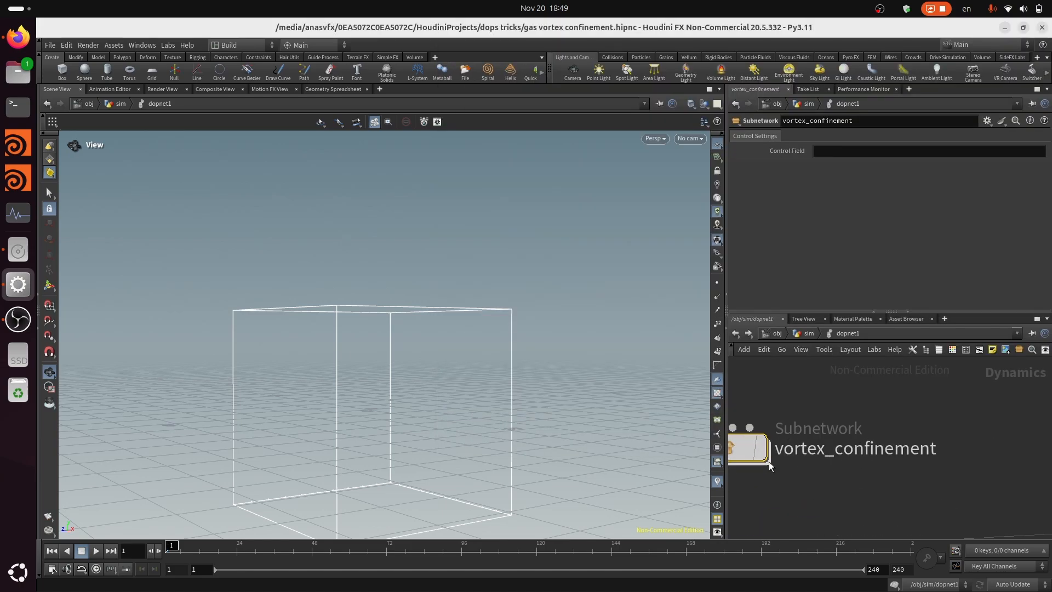
# Inside vortex_confinement, add one data binding to gasfieldvop_control_field with DOP Data set to `chs("../control_field")
pyautogui.doubleClick(744, 448)
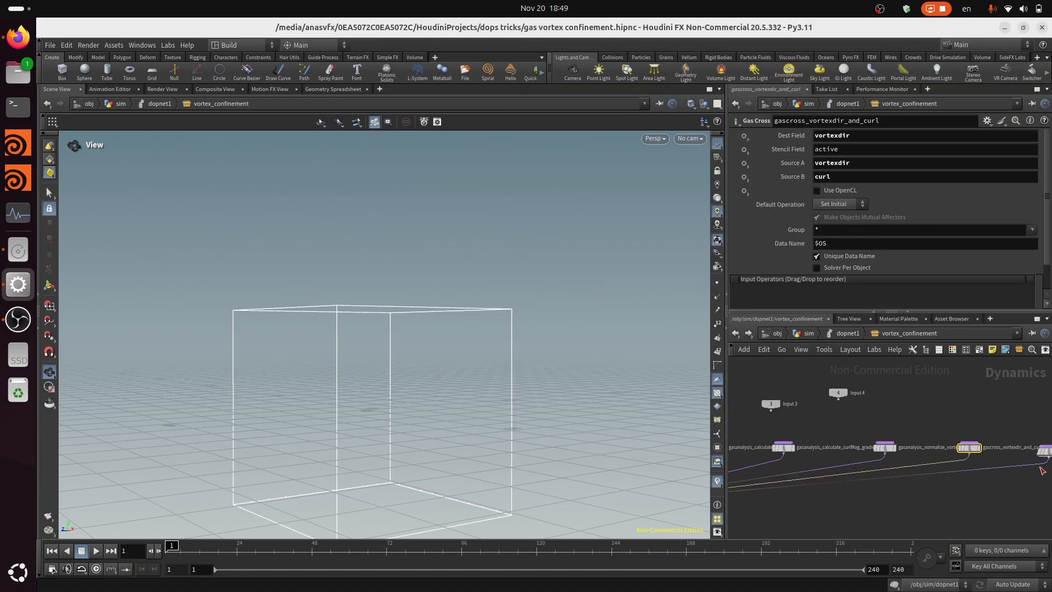
pyautogui.click(903, 437)
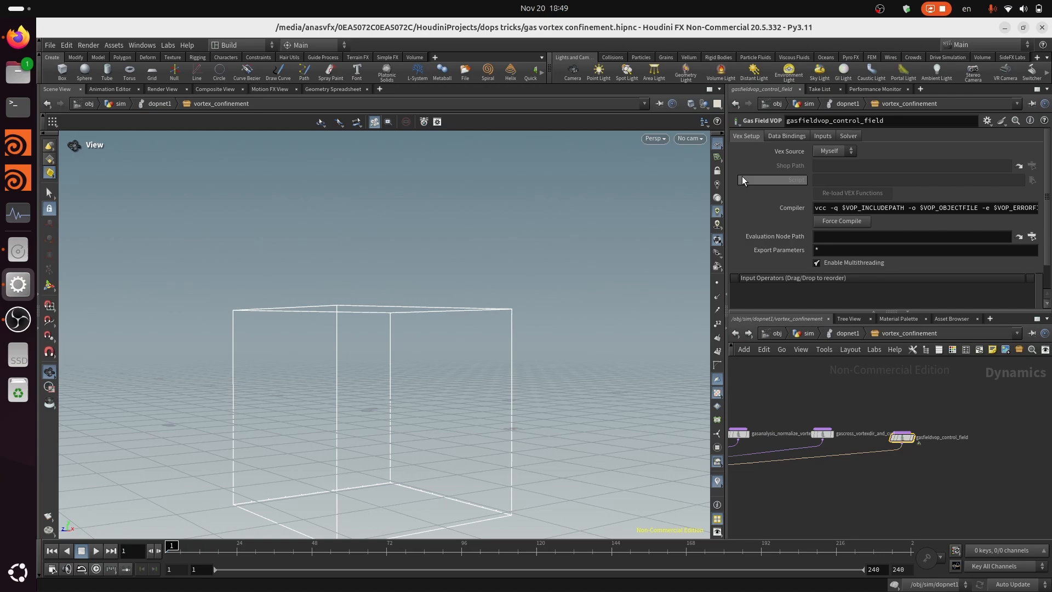
pyautogui.click(796, 137)
pyautogui.click(840, 164)
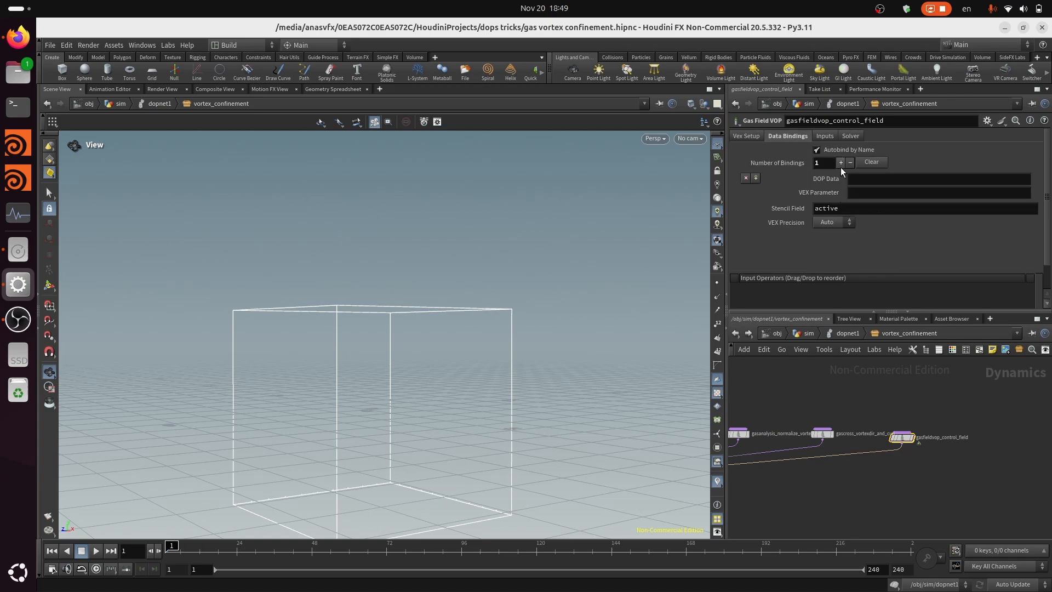
pyautogui.click(873, 185)
pyautogui.write('`chs')
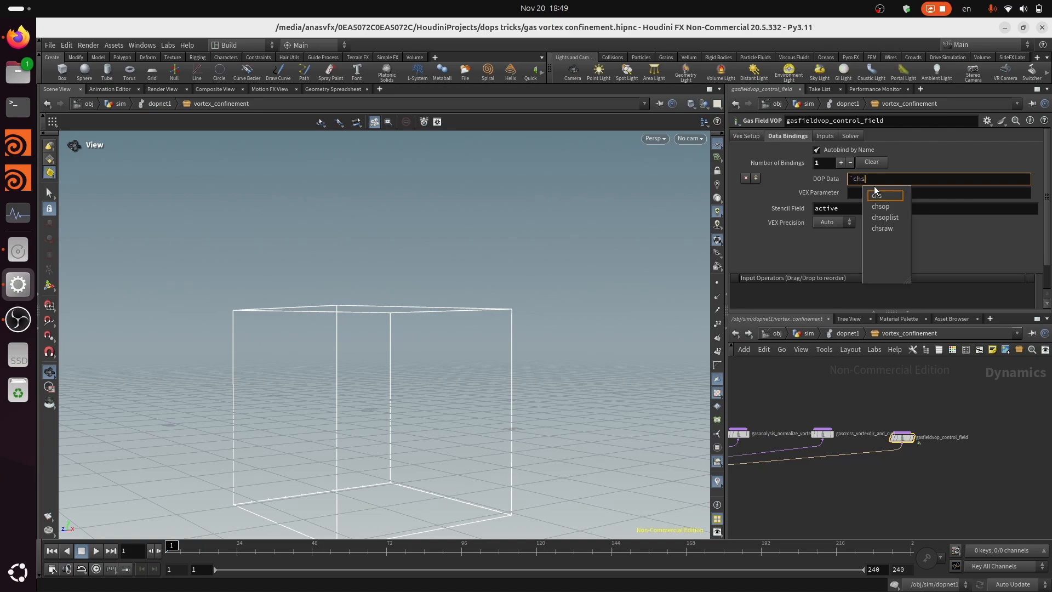
pyautogui.write('(')
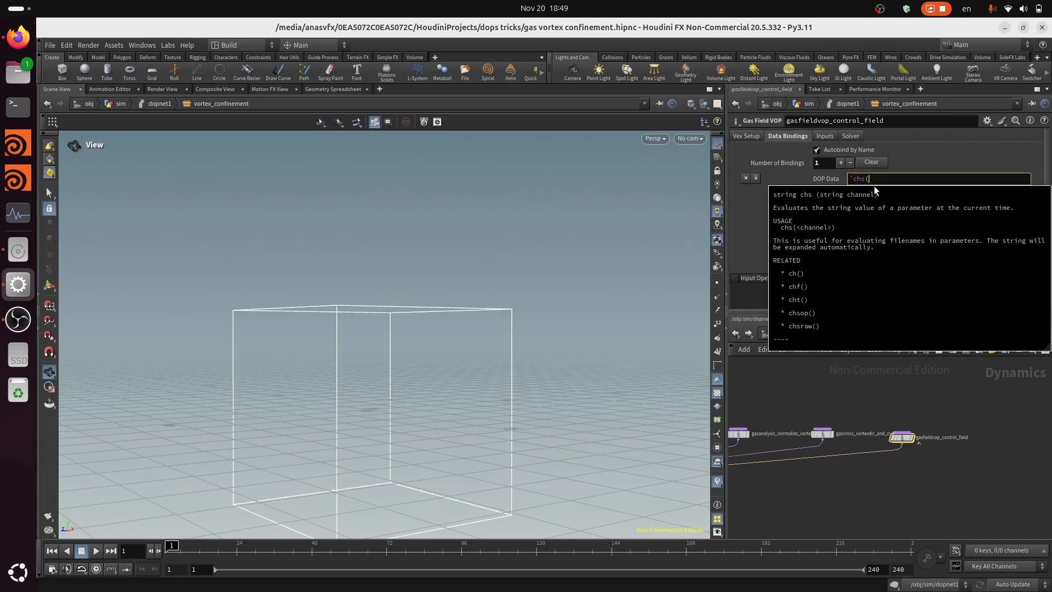
pyautogui.write('"../')
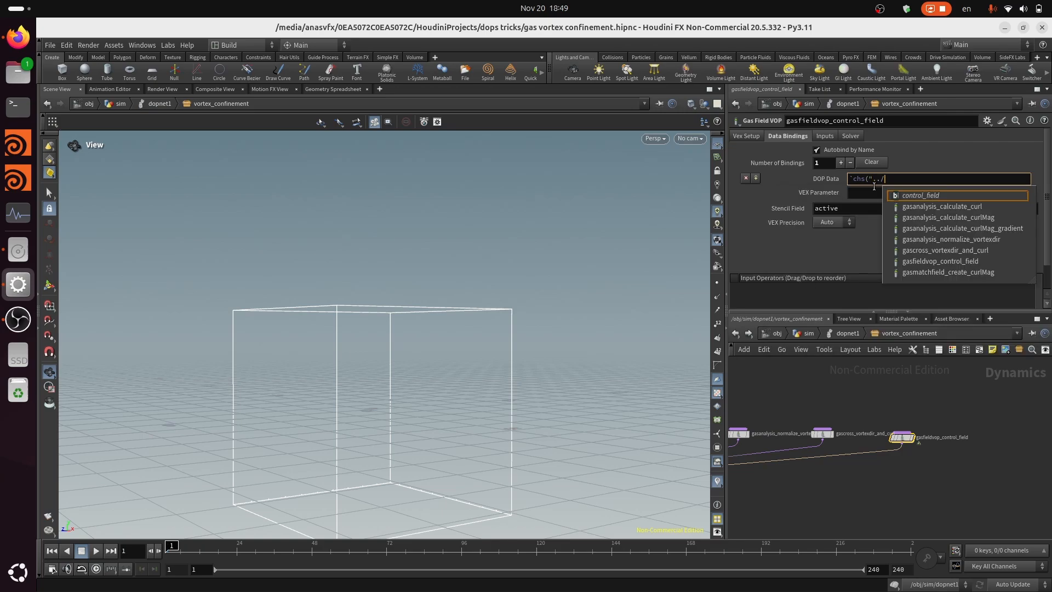
pyautogui.press('Return')
pyautogui.write('"')
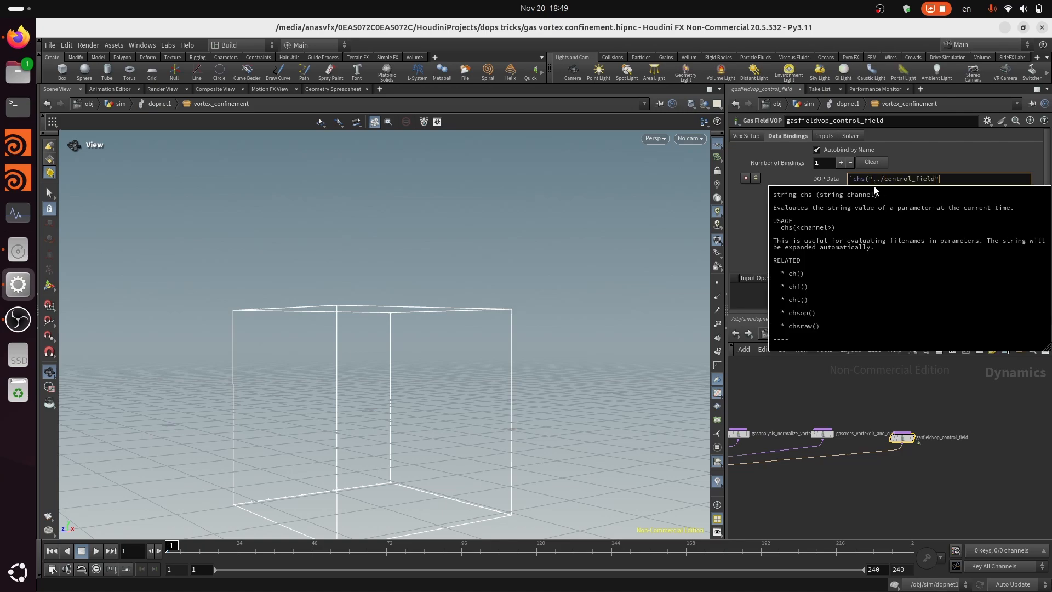
pyautogui.write(')')
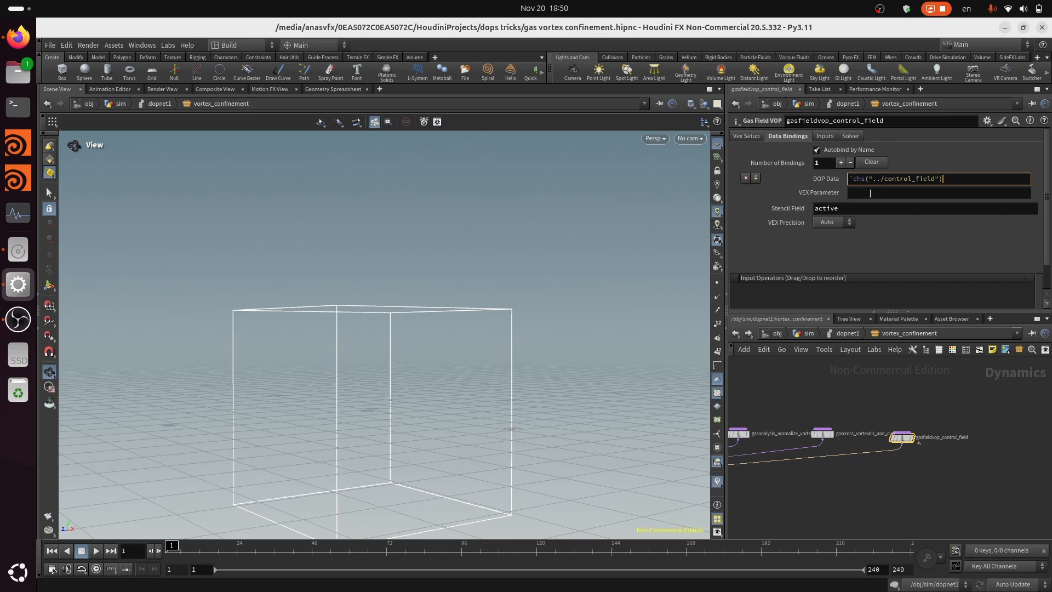
# Set the binding's VEX Parameter to control and save the scene
pyautogui.click(860, 193)
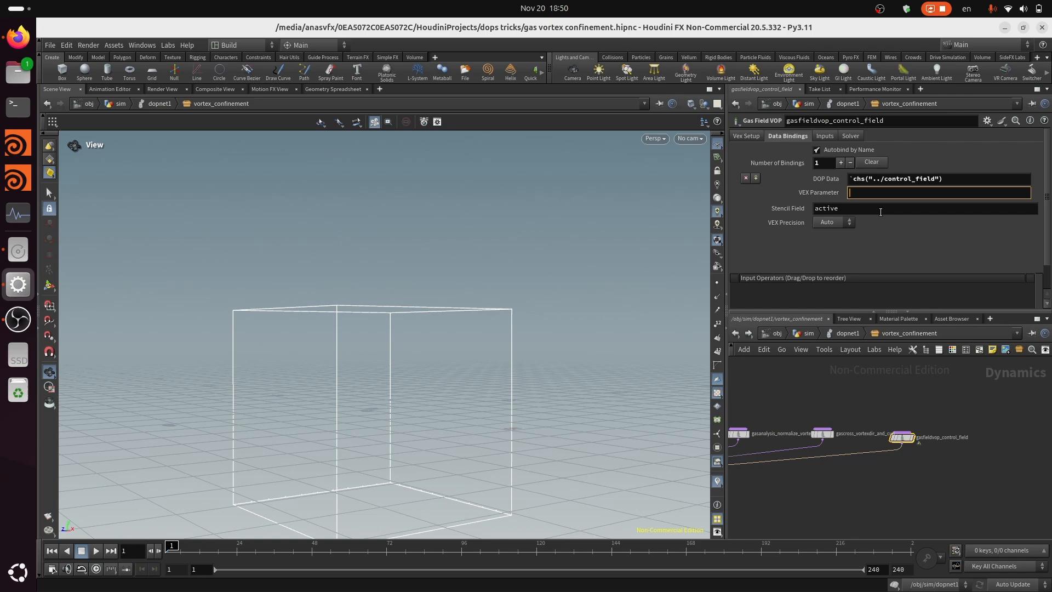
pyautogui.write('control')
pyautogui.press('Return')
pyautogui.hotkey('ctrl', 's')
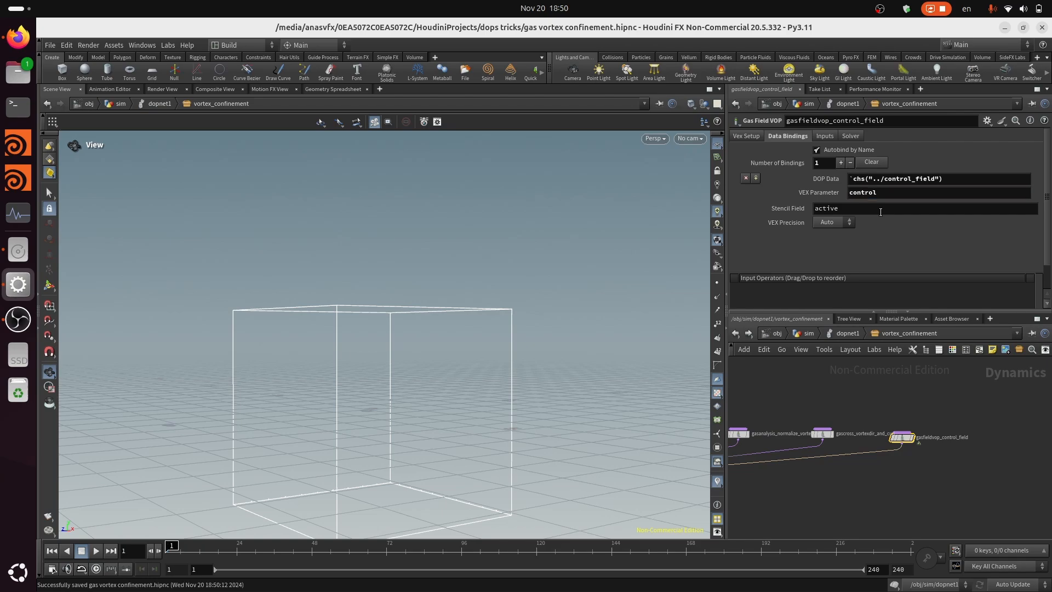
# Return briefly to dopnet1, re-enter vortex_confinement and open the VEX network inside gasfieldvop_control_field
pyautogui.scroll(5, 899, 444)
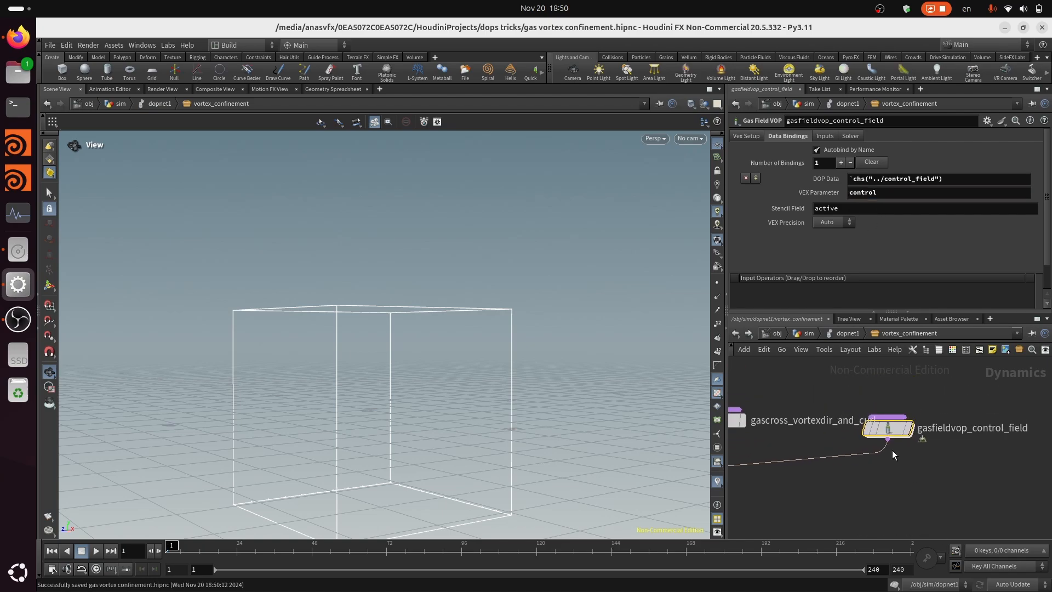
pyautogui.click(847, 334)
pyautogui.doubleClick(741, 447)
pyautogui.click(863, 406)
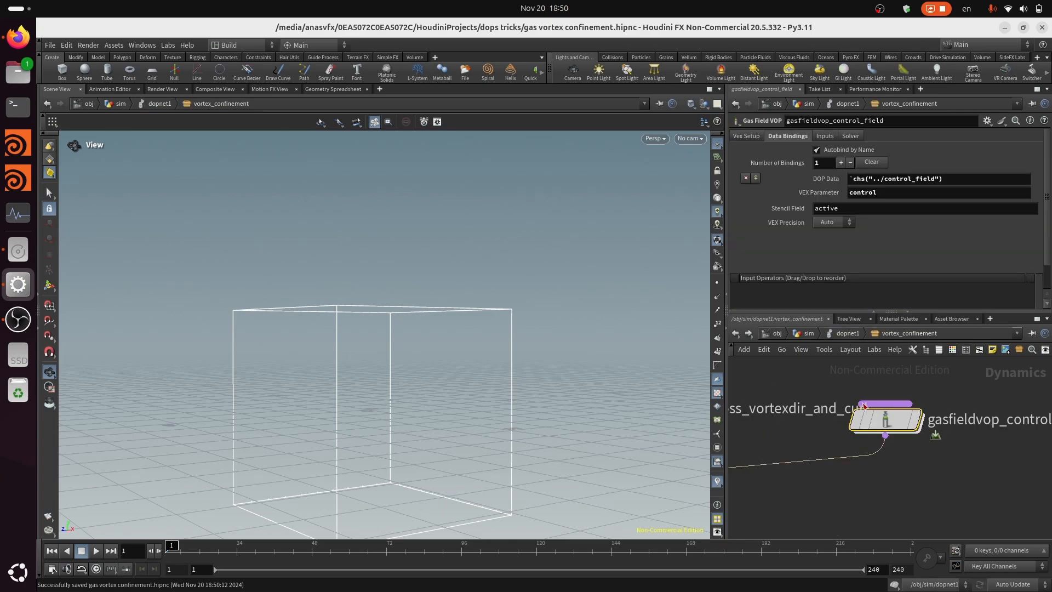
pyautogui.doubleClick(882, 417)
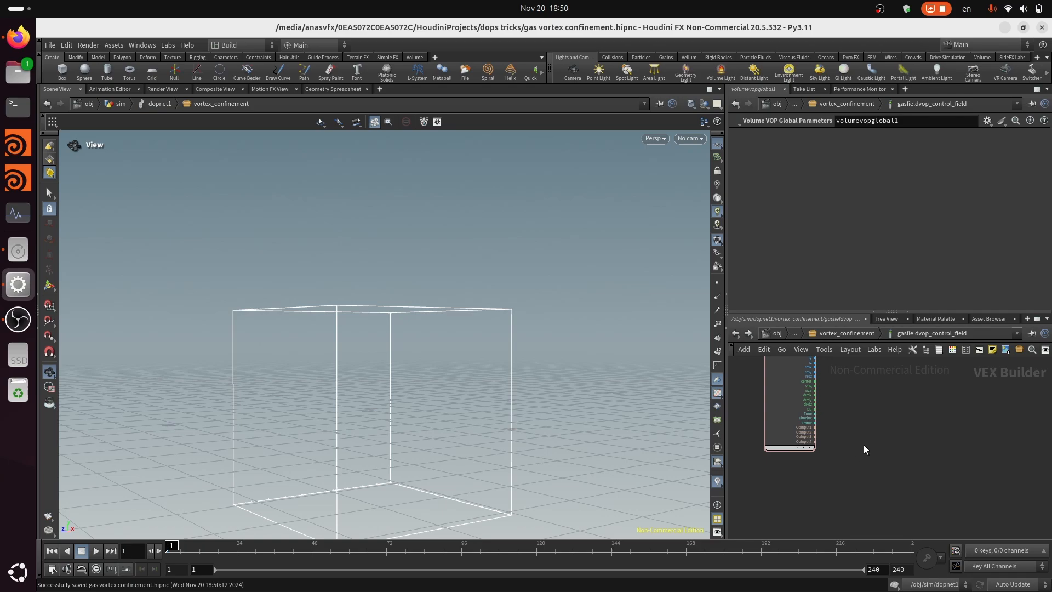
pyautogui.press('Tab')
pyautogui.write('bi')
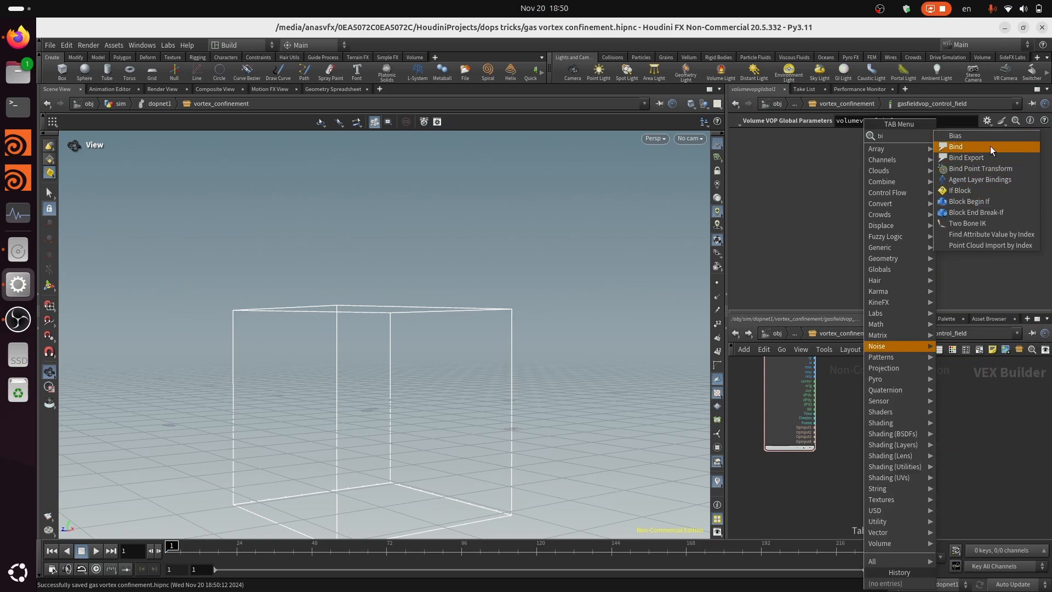
pyautogui.click(974, 146)
# Add a Parameter node to the VEX network with both its name and label set to control
pyautogui.press('Tab')
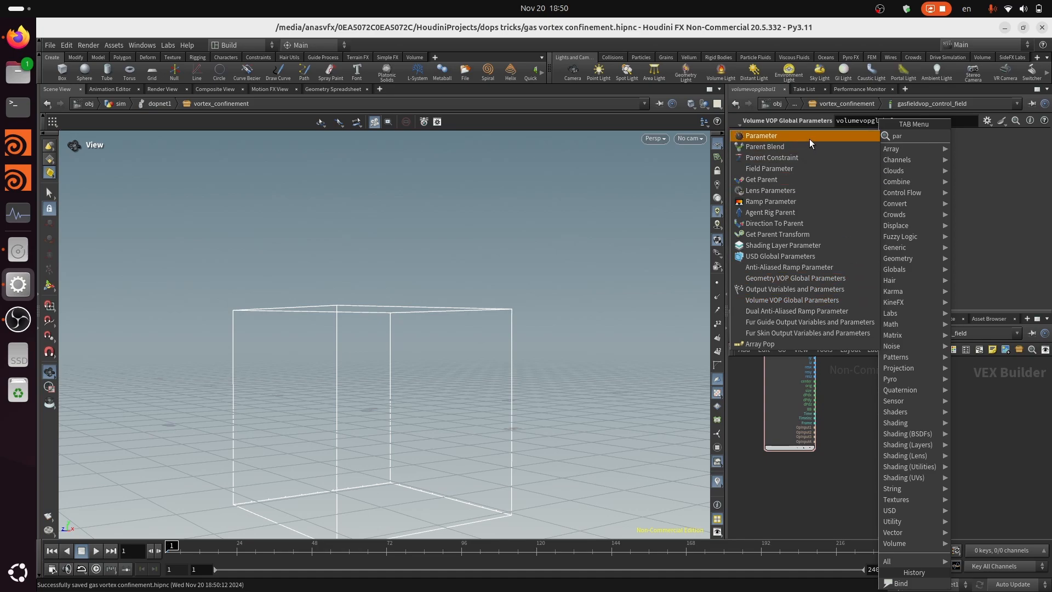
pyautogui.click(810, 138)
pyautogui.click(886, 432)
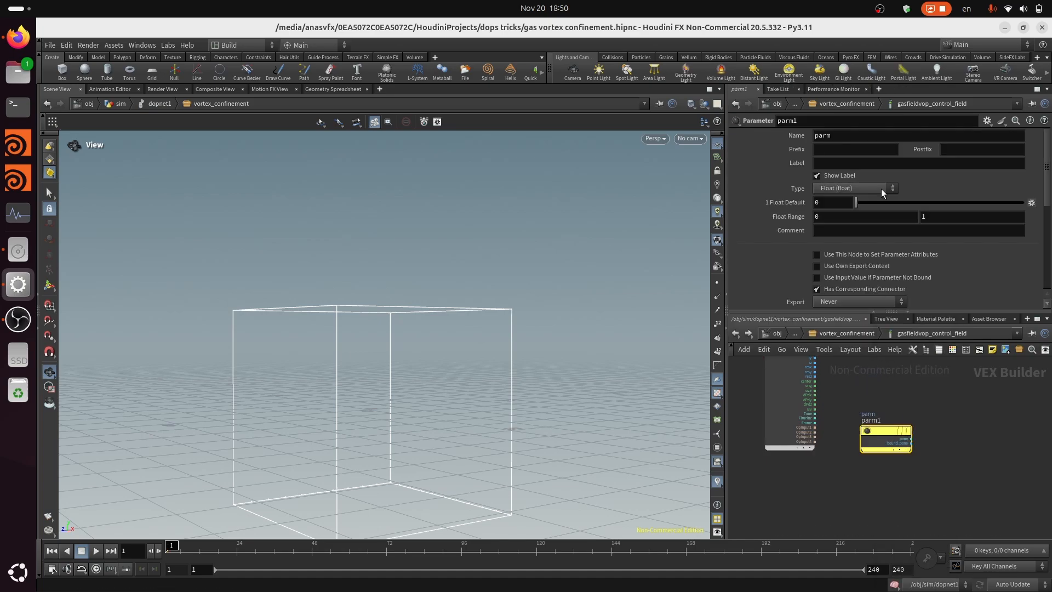
pyautogui.click(887, 139)
pyautogui.write('control')
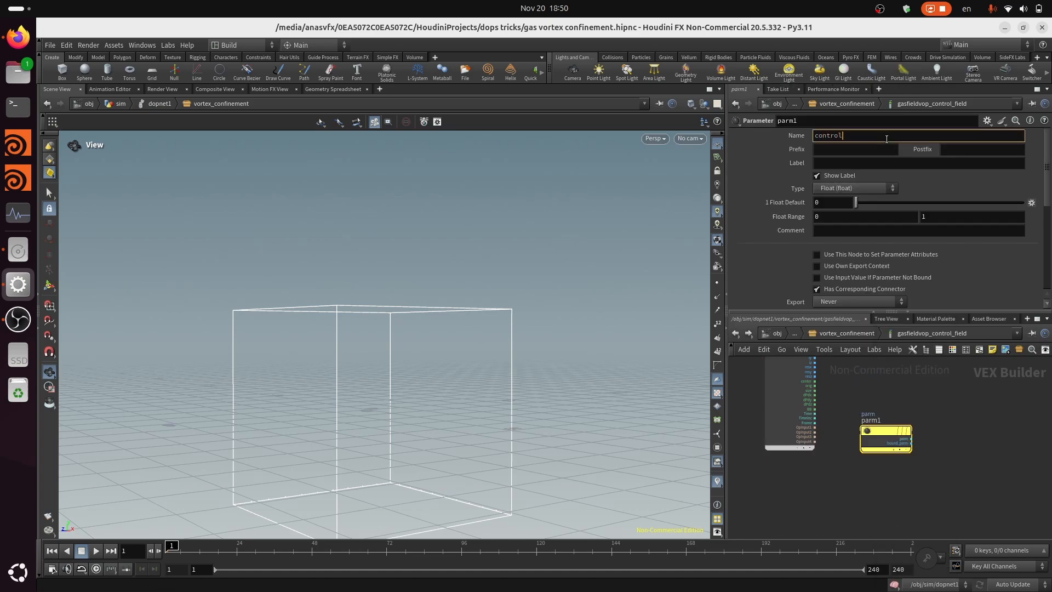
pyautogui.press('Tab')
pyautogui.write('contro')
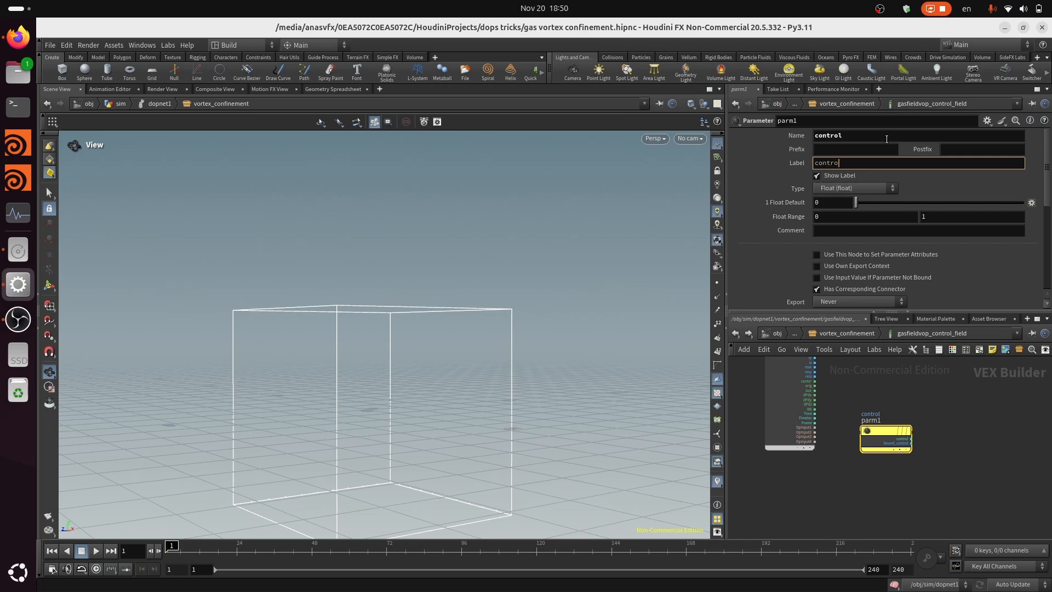
pyautogui.write('l')
pyautogui.press('Return')
# Make the control parameter invisible and save the scene
pyautogui.scroll(-5, 906, 257)
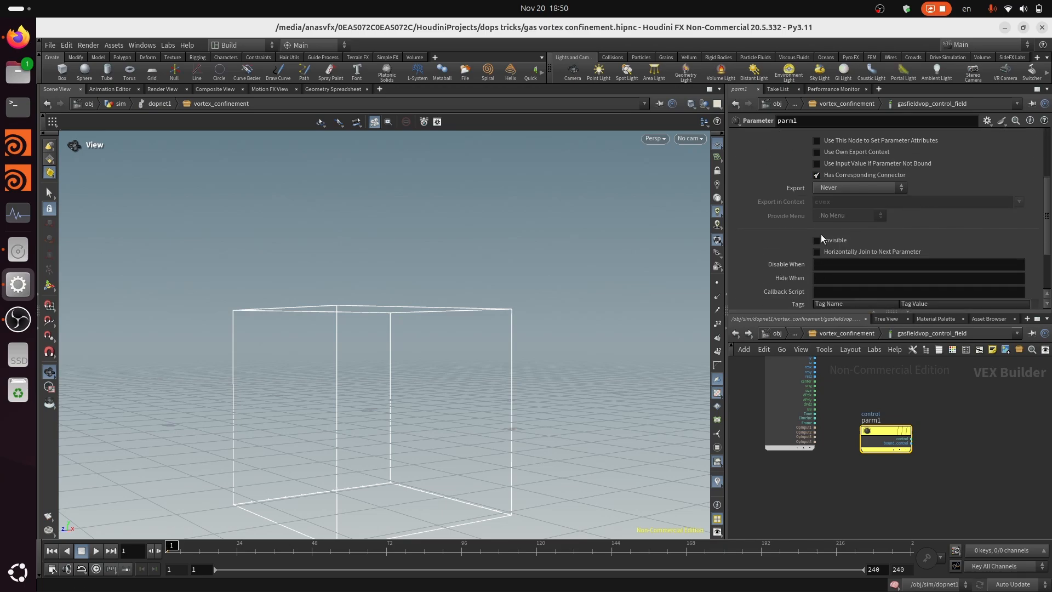
pyautogui.moveTo(949, 463); pyautogui.dragTo(859, 500, button='middle')
pyautogui.hotkey('ctrl', 's')
pyautogui.scroll(-4, 858, 482)
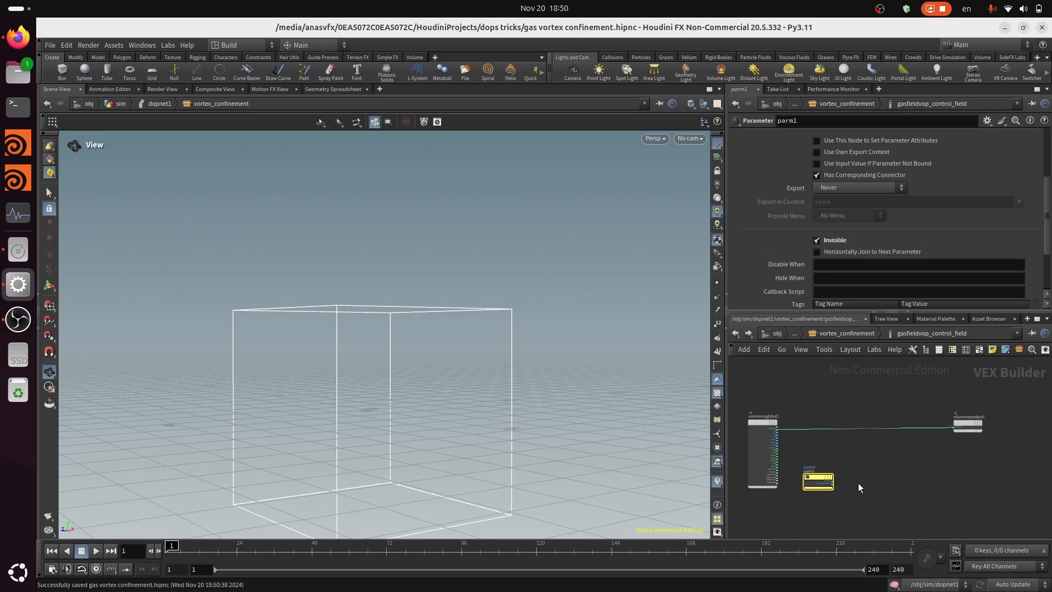
# Add an If block to the right of the control parameter node, leaving clear space between them
pyautogui.scroll(3, 911, 489)
pyautogui.press('Tab')
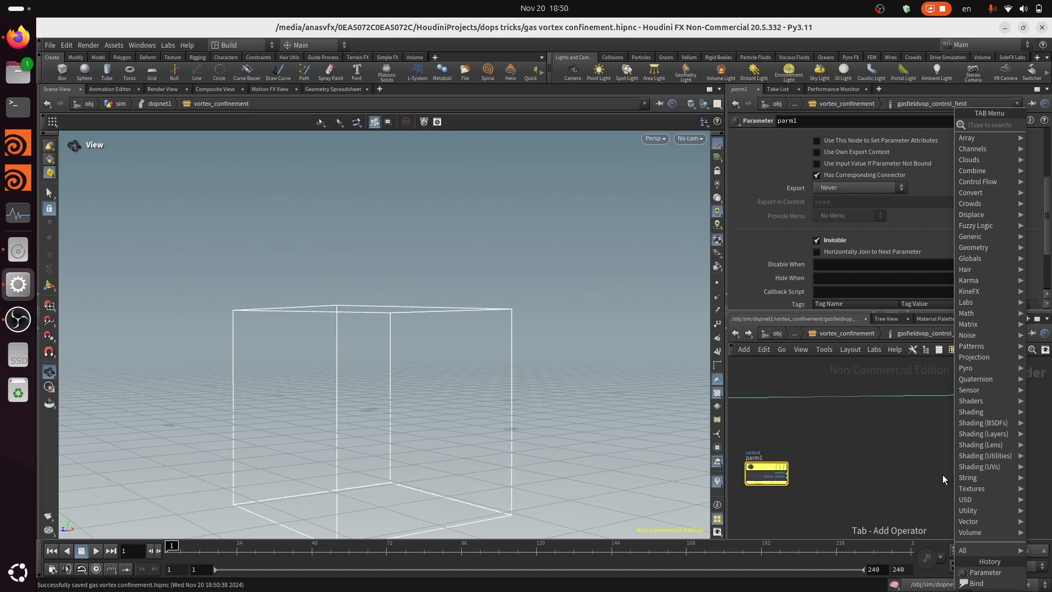
pyautogui.write('if')
pyautogui.press('Return')
pyautogui.click(943, 475)
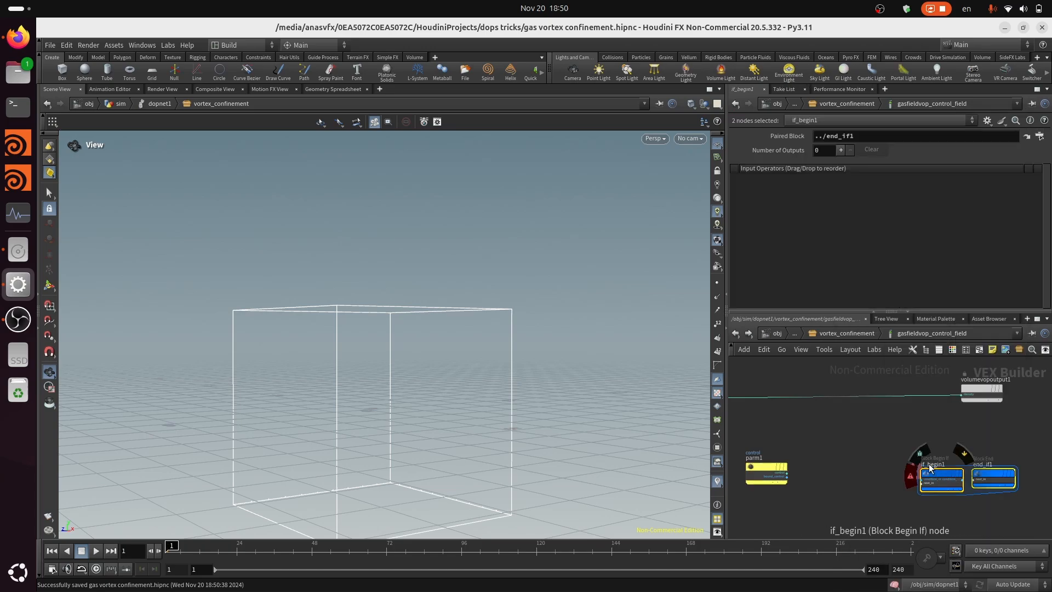
pyautogui.scroll(2, 892, 493)
pyautogui.moveTo(892, 492); pyautogui.dragTo(997, 480, button='middle')
pyautogui.moveTo(841, 465); pyautogui.dragTo(858, 467, button='middle')
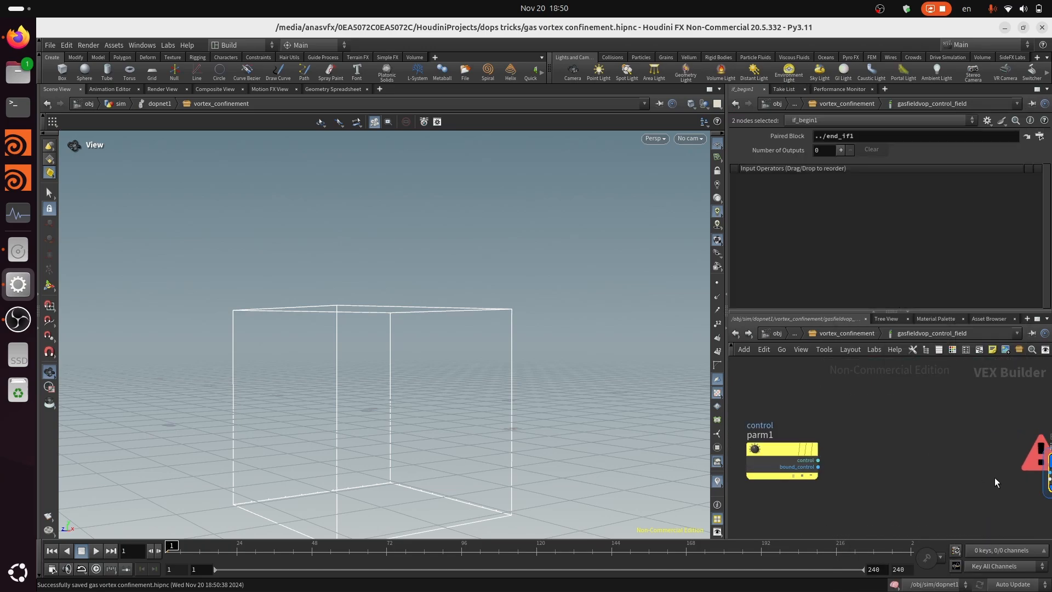
pyautogui.moveTo(995, 479); pyautogui.dragTo(873, 480, button='middle')
pyautogui.moveTo(957, 470); pyautogui.dragTo(876, 448)
pyautogui.click(944, 524)
pyautogui.moveTo(893, 483); pyautogui.dragTo(1015, 488, button='middle')
# Promote the If block's condition as a subnet input and rename it enable_control
pyautogui.rightClick(966, 454)
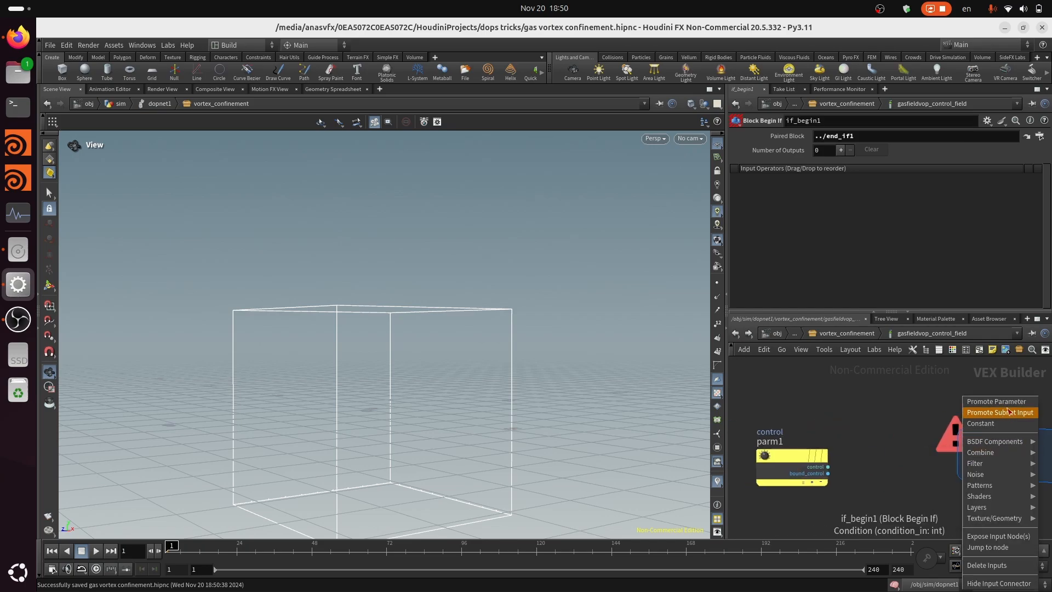
pyautogui.click(1009, 410)
pyautogui.scroll(4, 979, 459)
pyautogui.click(970, 453)
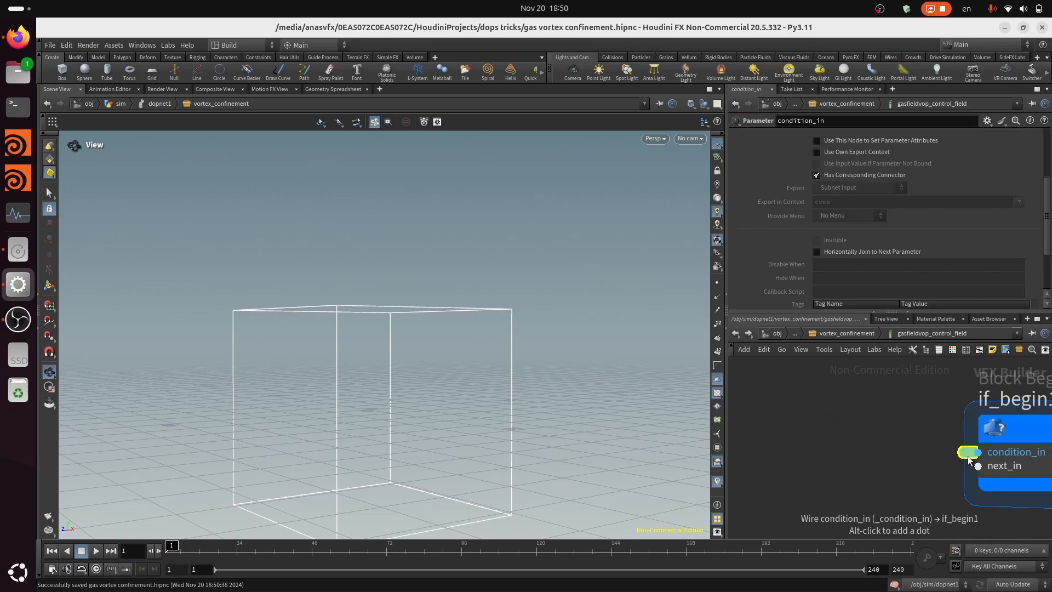
pyautogui.scroll(5, 836, 150)
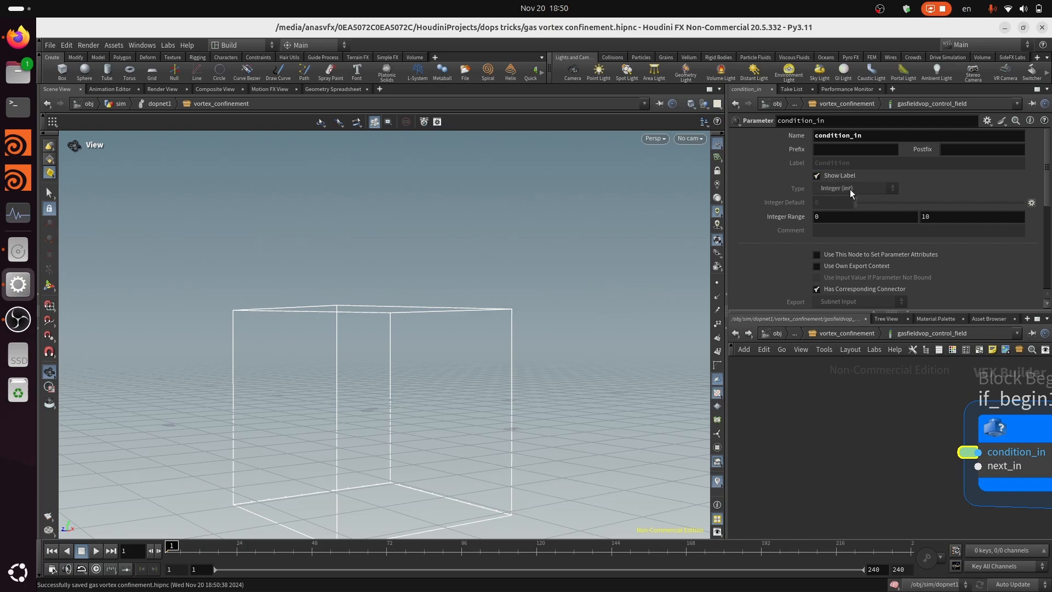
pyautogui.doubleClick(872, 136)
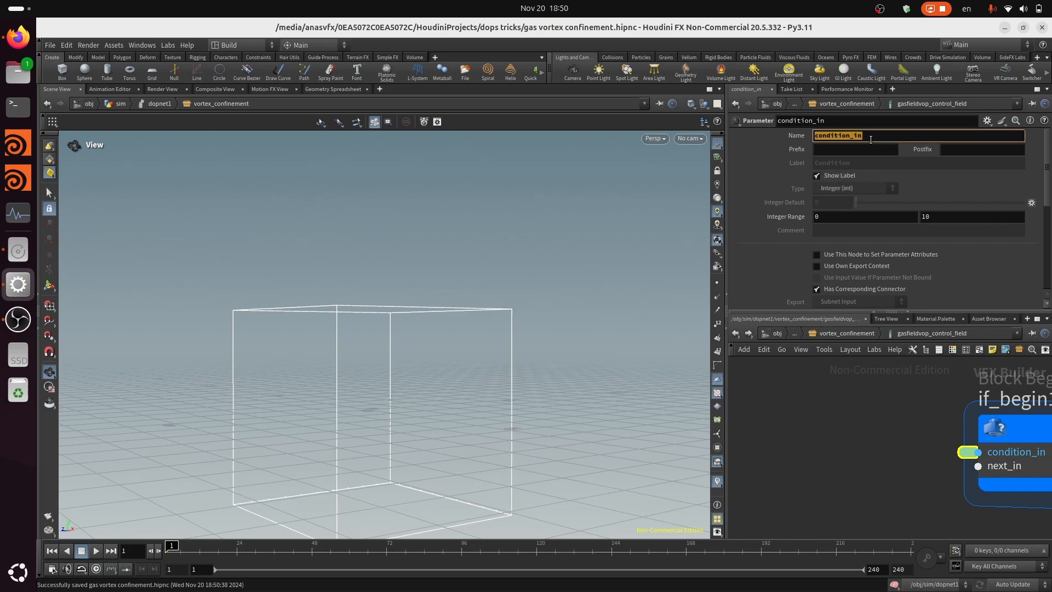
pyautogui.write('enable_control')
pyautogui.press('Return')
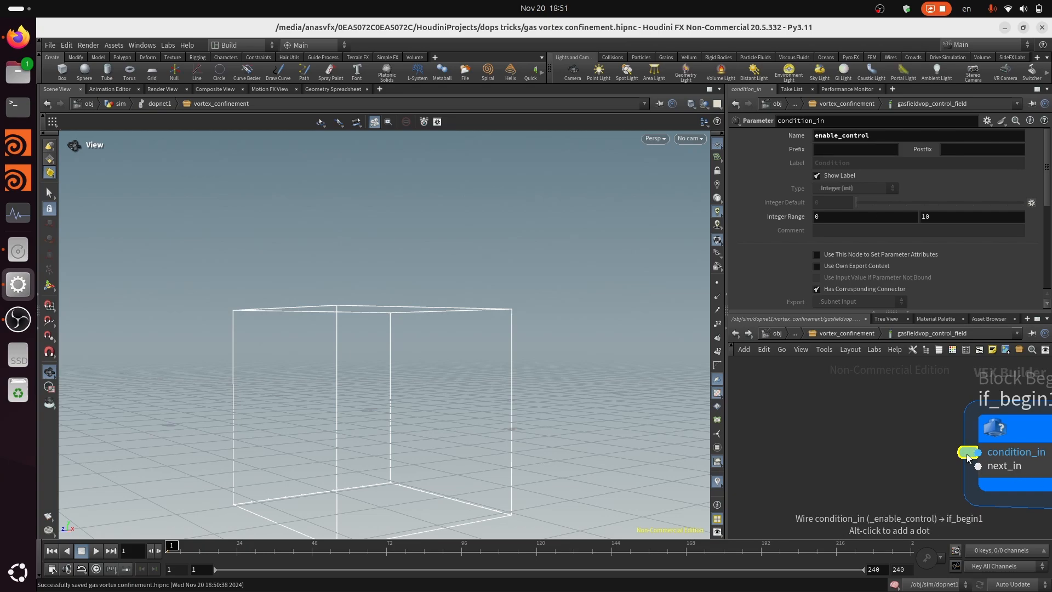
# Expand the enable_control subnet input into a full node and delete it
pyautogui.scroll(-6, 966, 453)
pyautogui.scroll(3, 1030, 468)
pyautogui.moveTo(1037, 468); pyautogui.dragTo(1010, 462, button='middle')
pyautogui.moveTo(960, 486); pyautogui.dragTo(935, 533, button='middle')
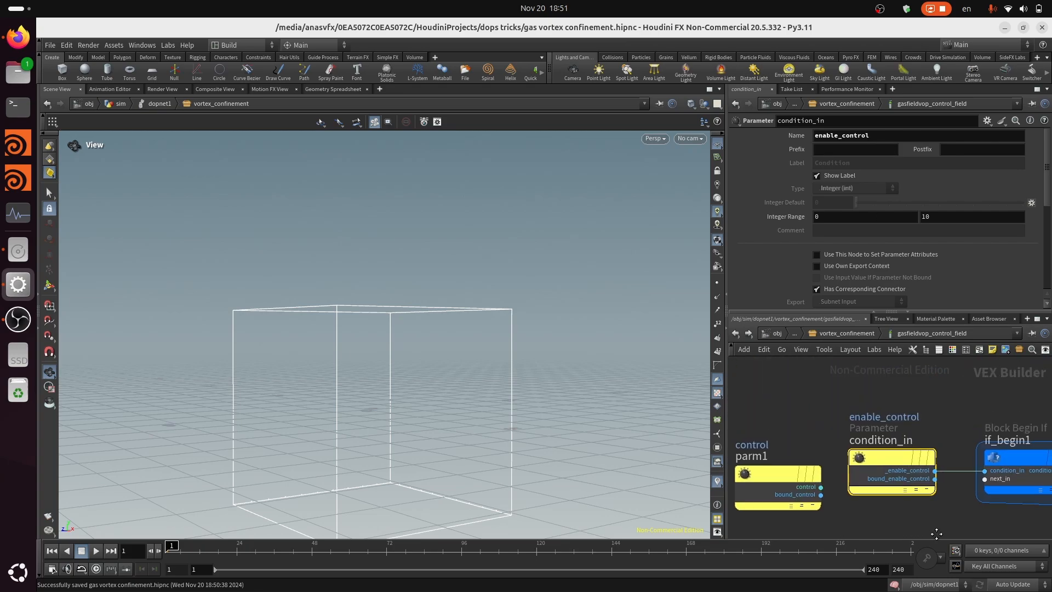
pyautogui.scroll(-3, 936, 527)
pyautogui.scroll(2, 914, 481)
pyautogui.moveTo(910, 478); pyautogui.dragTo(892, 458)
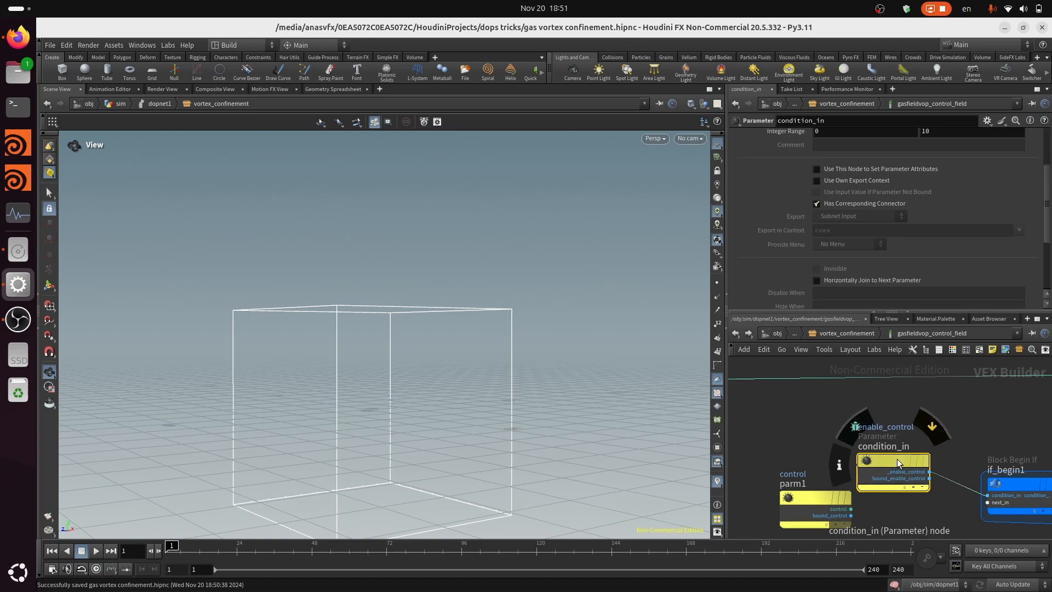
pyautogui.press('Delete')
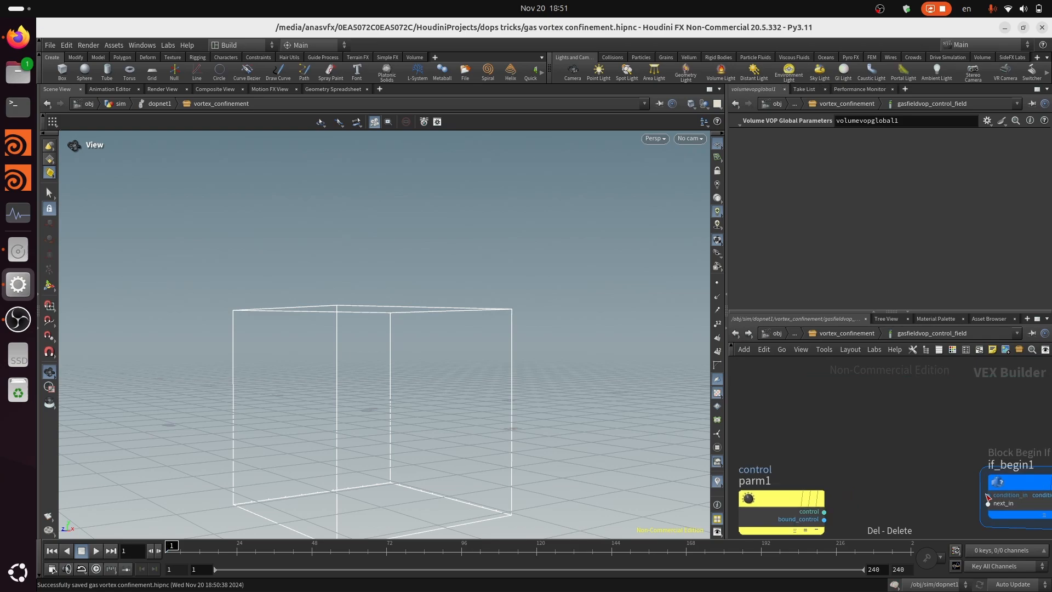
# Promote the If block's condition_in input as a parameter
pyautogui.scroll(3, 985, 490)
pyautogui.rightClick(993, 498)
pyautogui.click(947, 401)
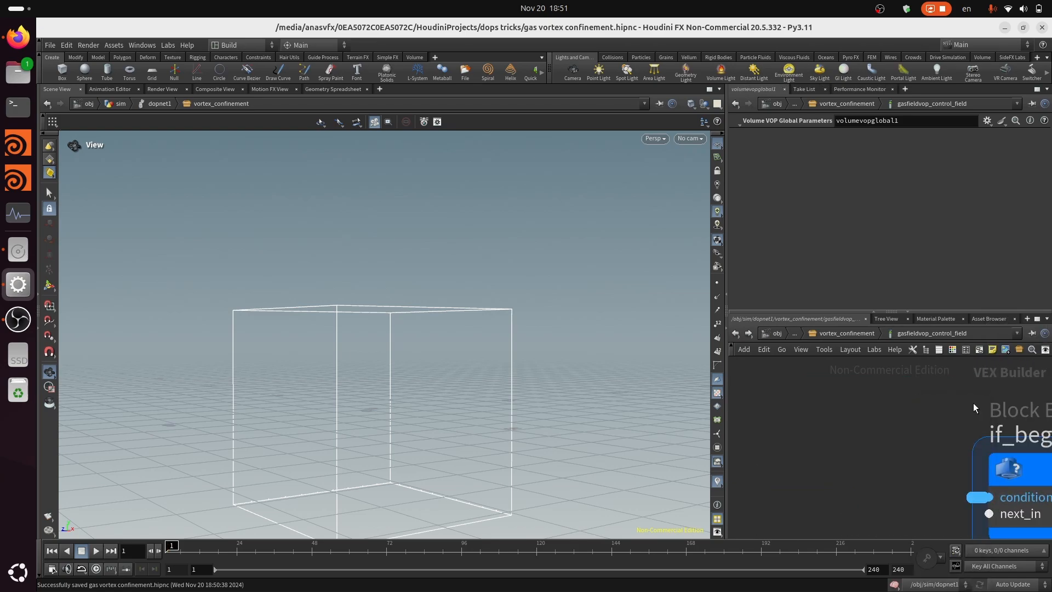
pyautogui.scroll(3, 784, 176)
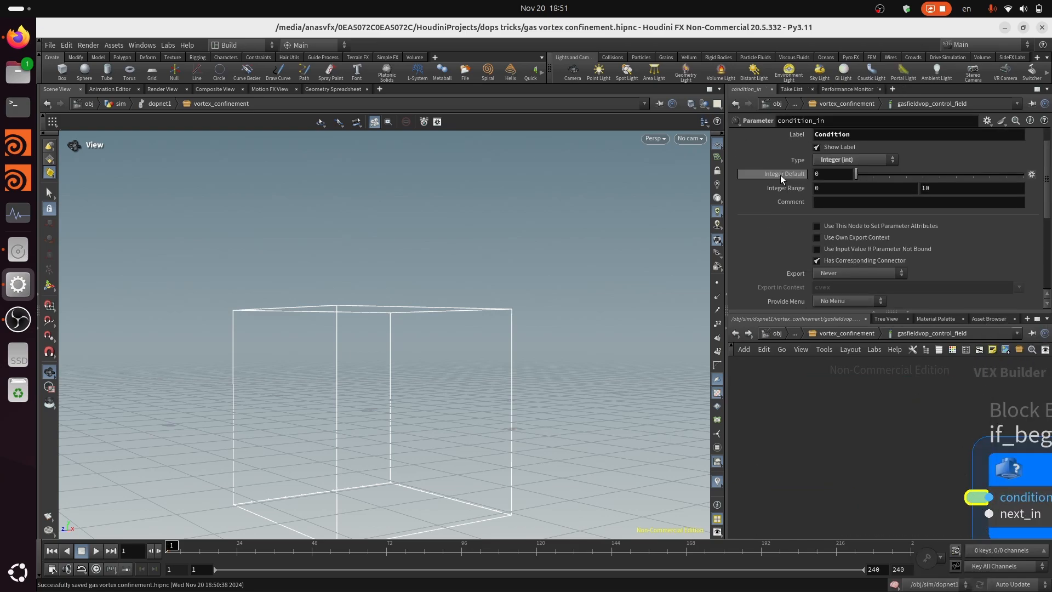
# Name the promoted condition parameter enable_control, label it Enable Control Field and set its type to Toggle (int)
pyautogui.doubleClick(849, 137)
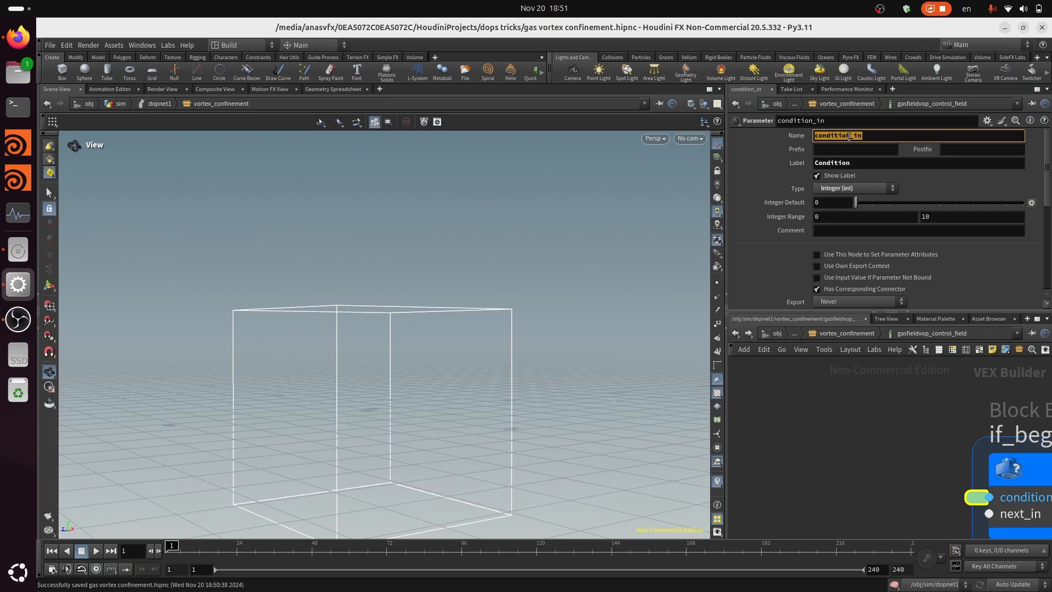
pyautogui.write('enable_control')
pyautogui.press('Tab')
pyautogui.write('E')
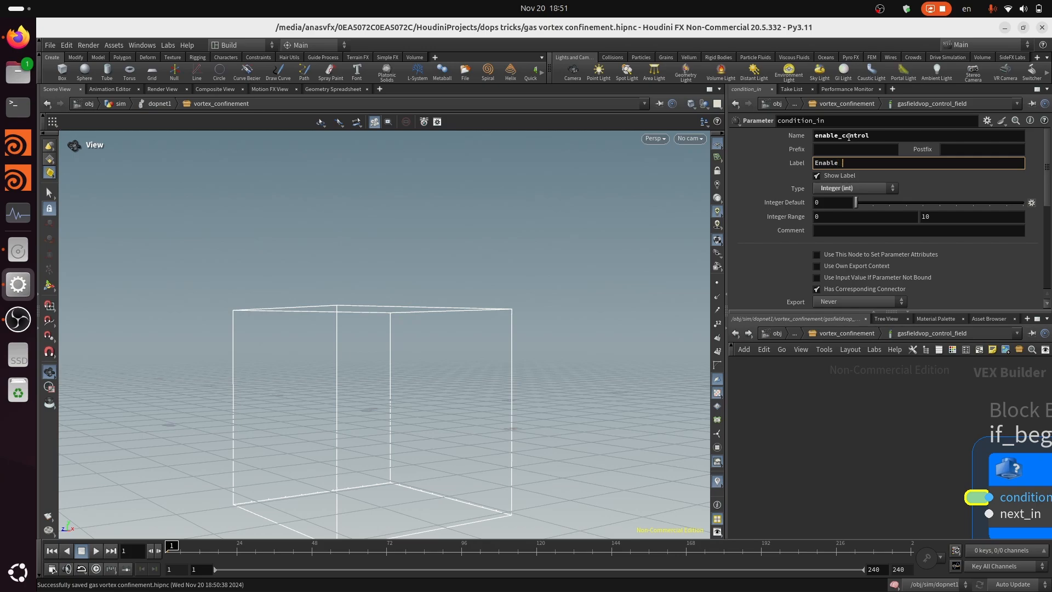
pyautogui.write('nable Control Field')
pyautogui.press('Return')
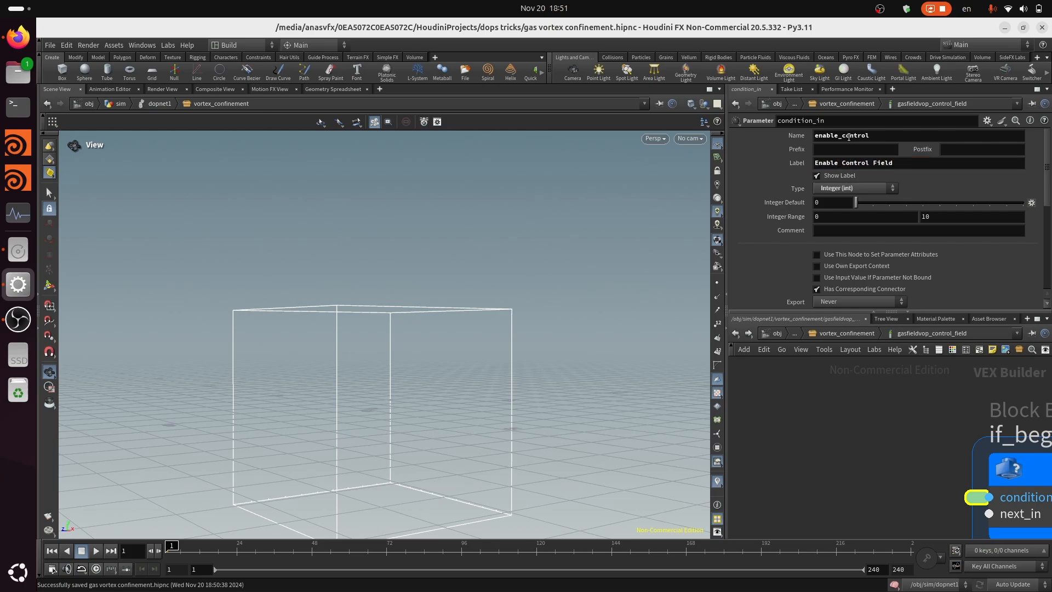
pyautogui.click(874, 186)
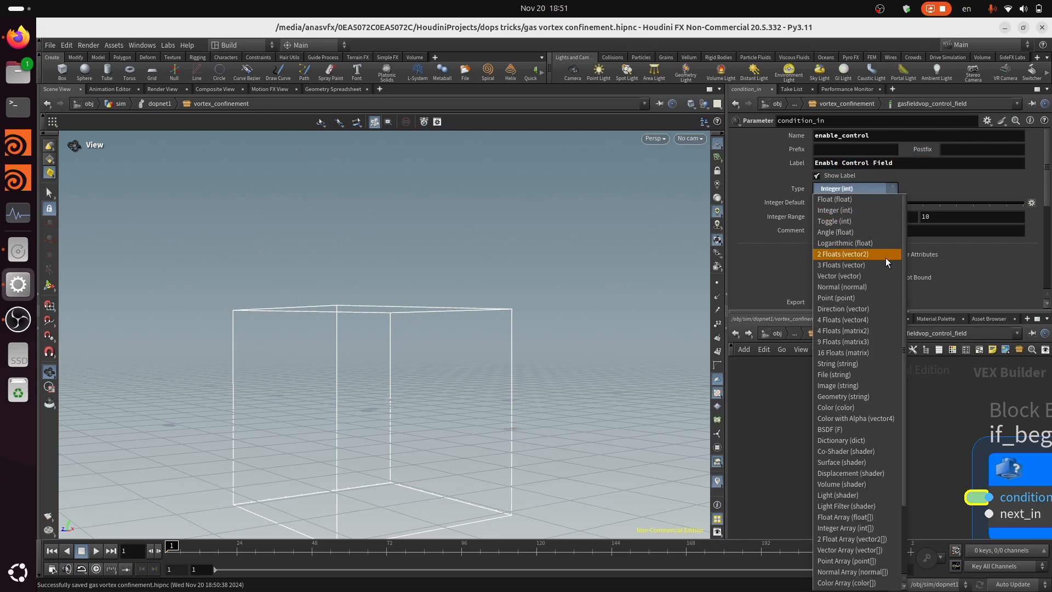
pyautogui.click(860, 227)
# Move the control parameter node below the start of the If block
pyautogui.scroll(-5, 937, 470)
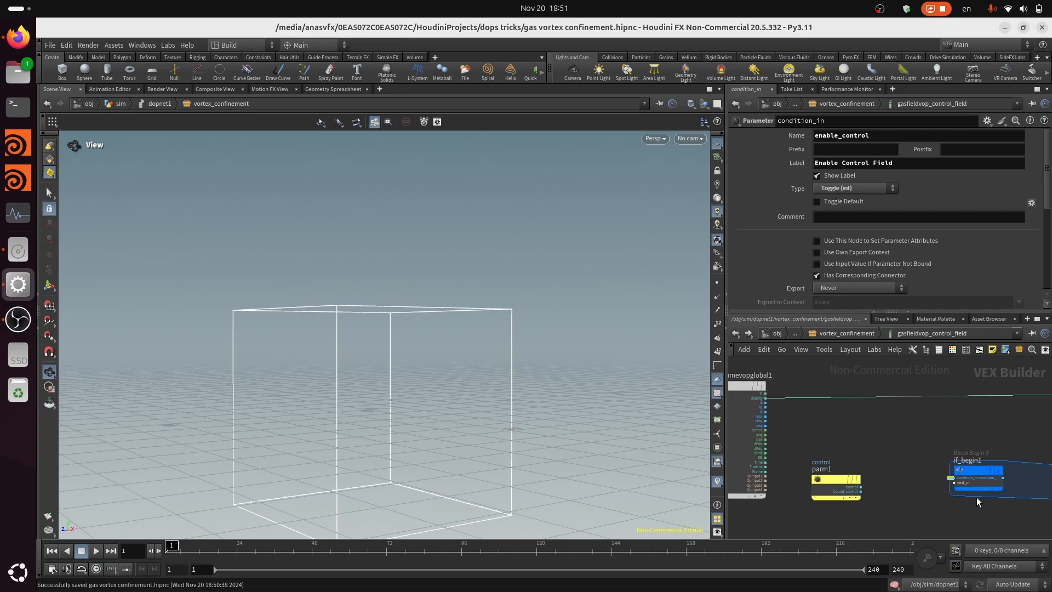
pyautogui.scroll(2, 987, 483)
pyautogui.moveTo(1010, 492); pyautogui.dragTo(986, 478, button='middle')
pyautogui.scroll(-1, 986, 478)
pyautogui.scroll(1, 983, 485)
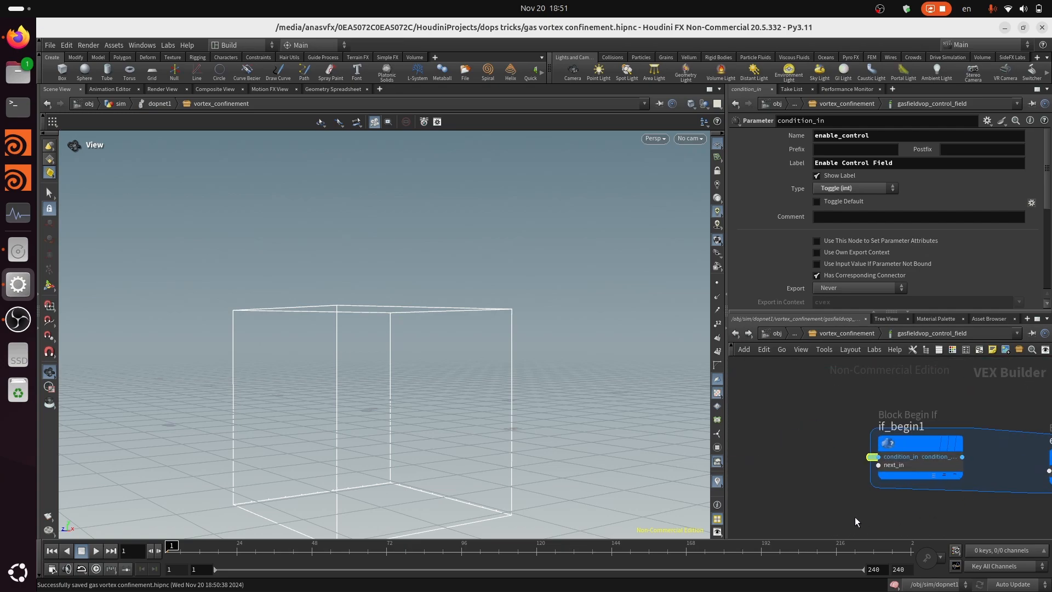
pyautogui.moveTo(855, 517); pyautogui.dragTo(911, 494, button='middle')
pyautogui.scroll(-1, 911, 494)
pyautogui.moveTo(982, 525); pyautogui.dragTo(881, 465, button='middle')
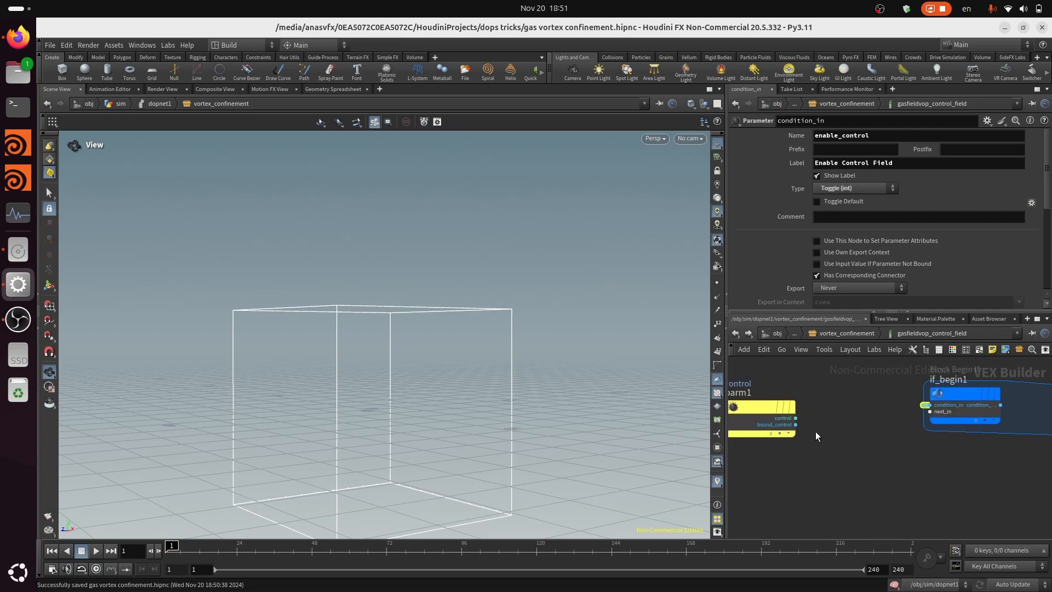
pyautogui.moveTo(769, 413); pyautogui.dragTo(907, 517)
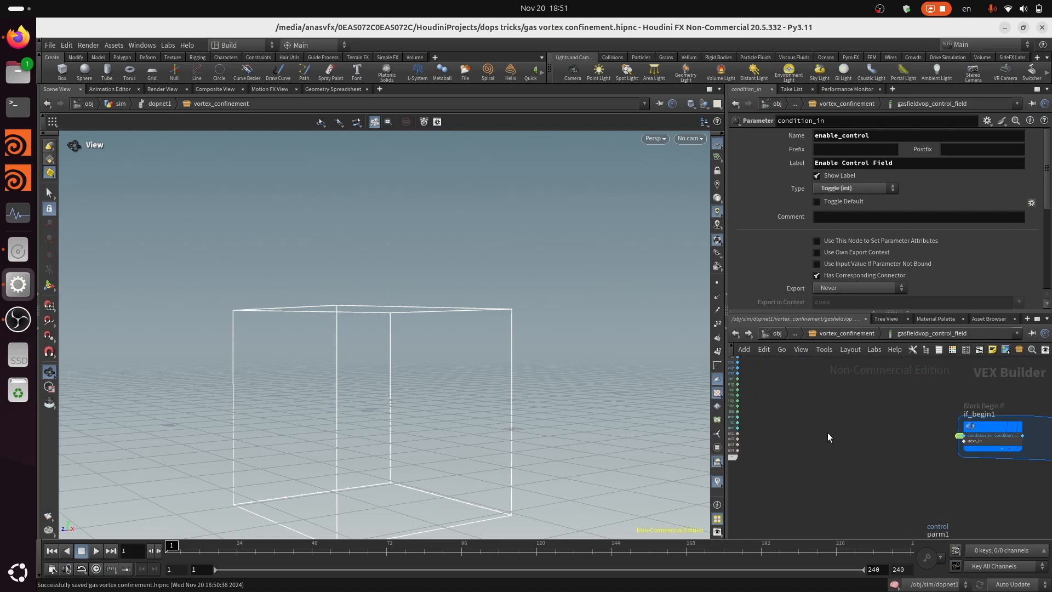
# Add a Bind node named vortexdir with its type set to 3 Floats (vector)
pyautogui.press('Tab')
pyautogui.write('bind')
pyautogui.press('Return')
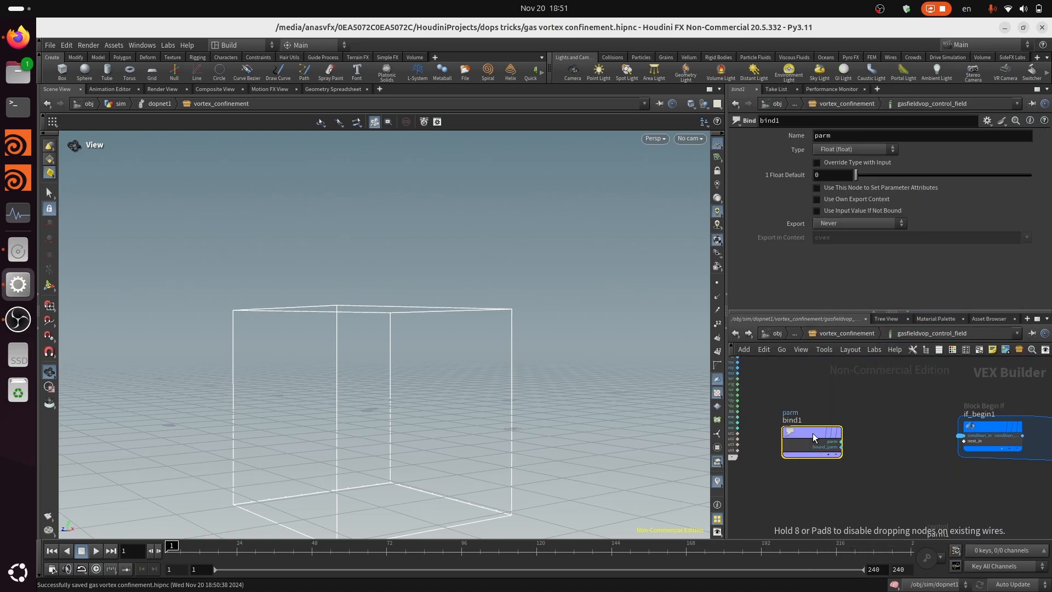
pyautogui.click(861, 136)
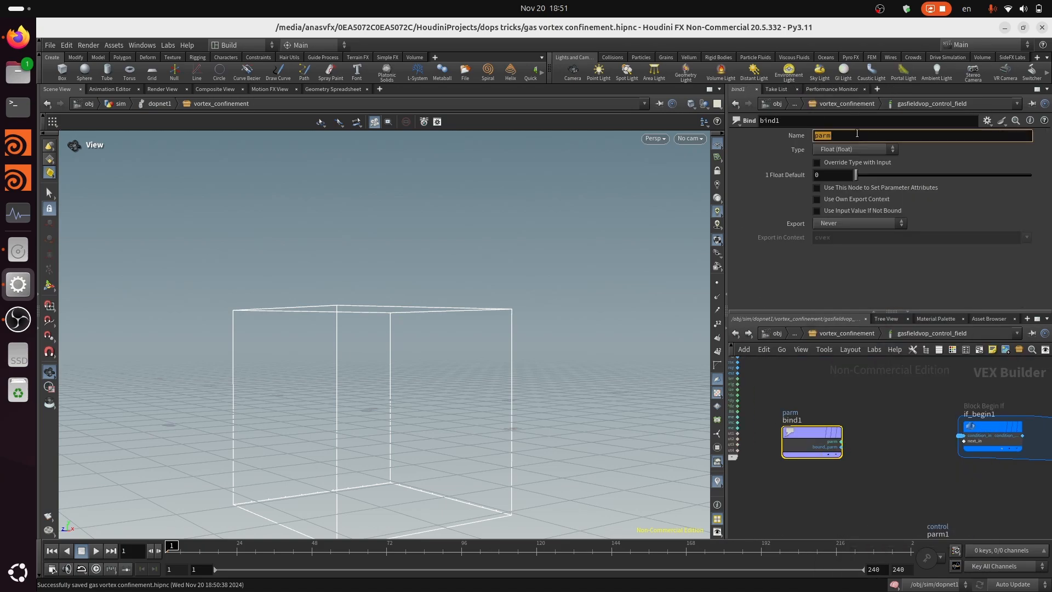
pyautogui.write('vortexdir')
pyautogui.press('Return')
pyautogui.click(857, 134)
pyautogui.press('BackSpace')
pyautogui.write('rtexdir')
pyautogui.press('Return')
pyautogui.click(850, 151)
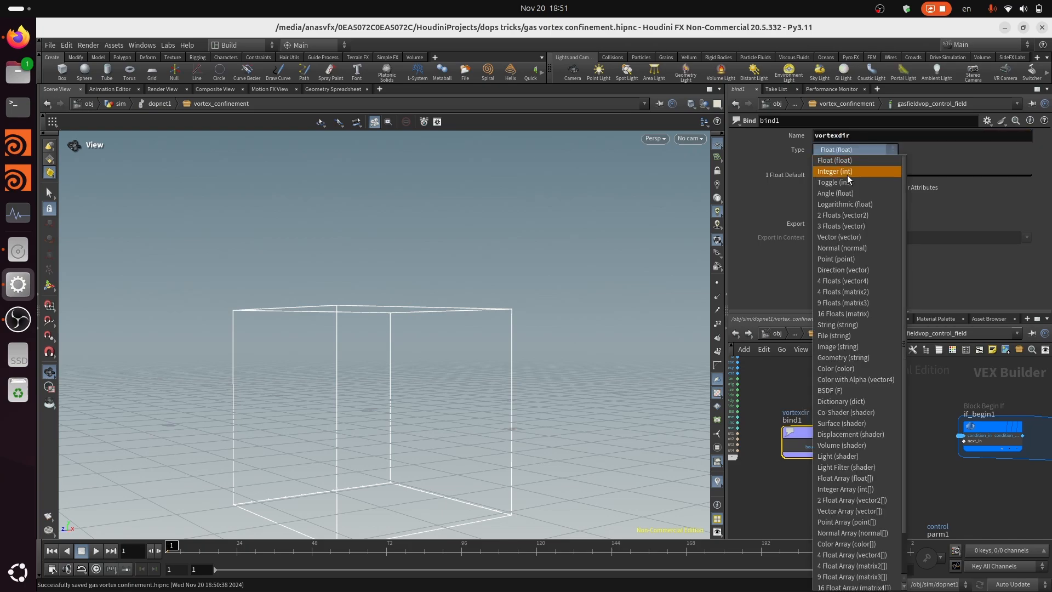
pyautogui.click(856, 228)
# Add a variable input to the beginning of the If block
pyautogui.scroll(-3, 926, 477)
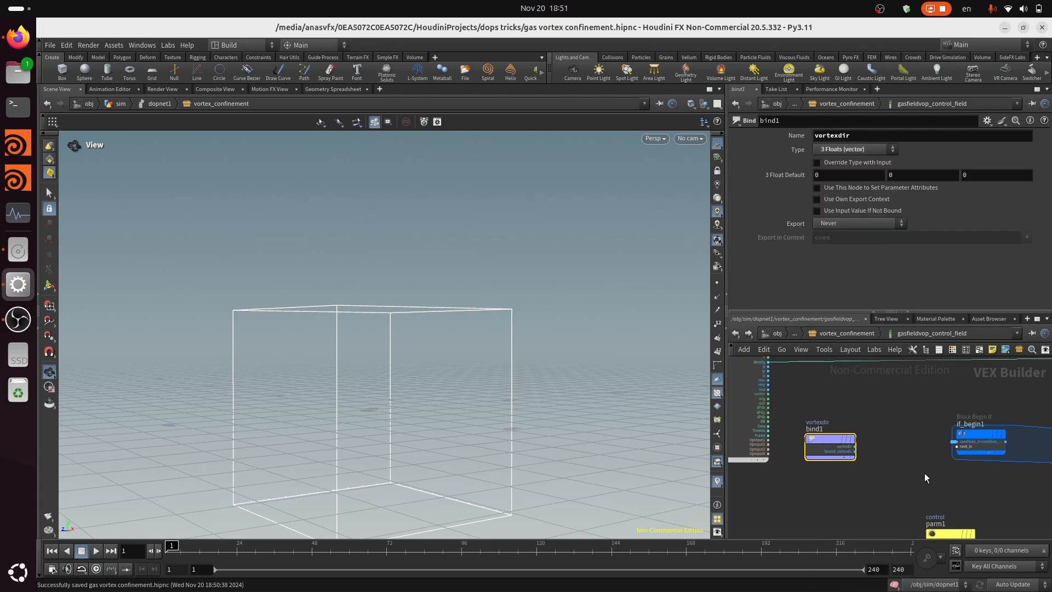
pyautogui.moveTo(922, 477); pyautogui.dragTo(848, 463, button='middle')
pyautogui.scroll(5, 832, 458)
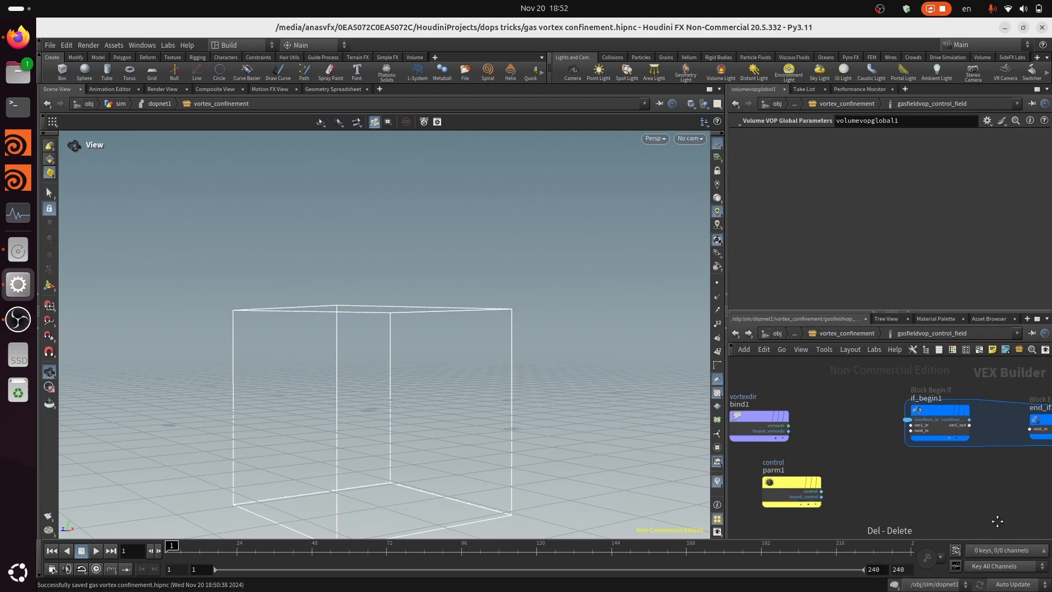
pyautogui.moveTo(998, 521); pyautogui.dragTo(1022, 552, button='middle')
pyautogui.scroll(4, 938, 446)
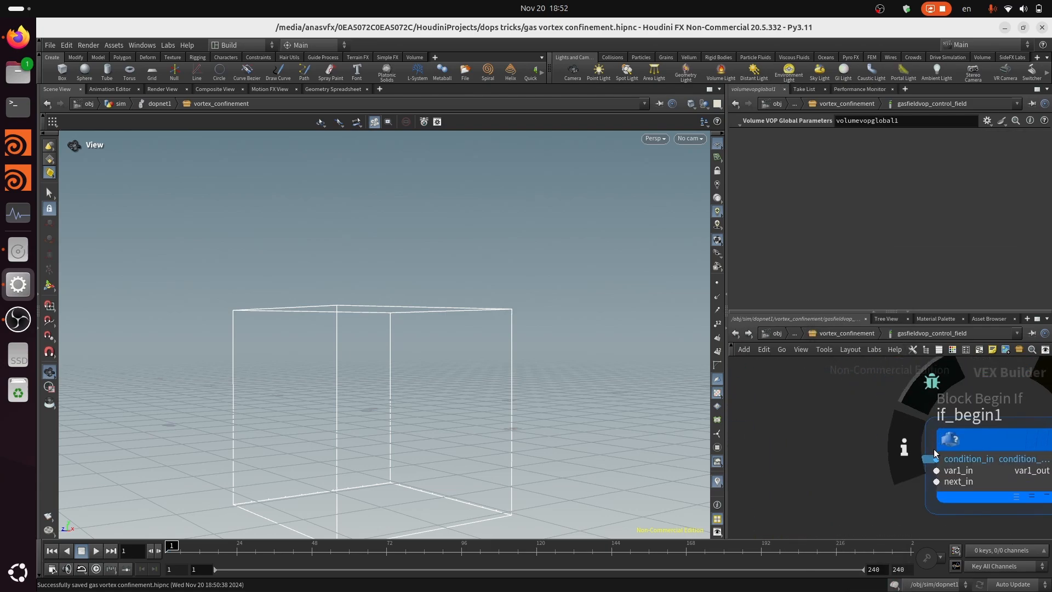
# Create a constant for the var1 input of the If block's begin node and set its float default to 1
pyautogui.scroll(-6, 933, 479)
pyautogui.scroll(2, 837, 473)
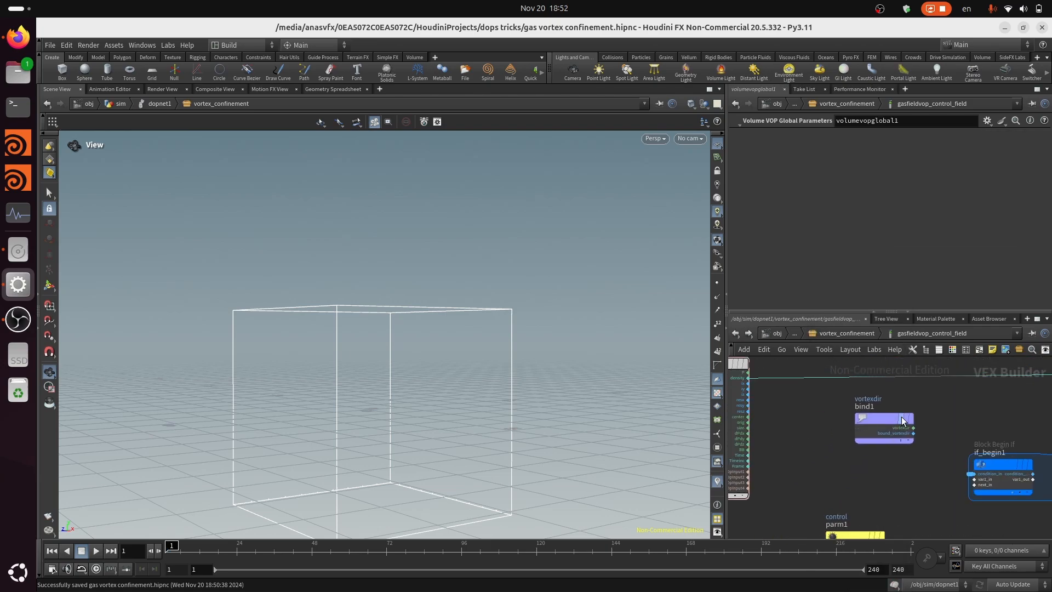
pyautogui.scroll(6, 964, 485)
pyautogui.rightClick(943, 456)
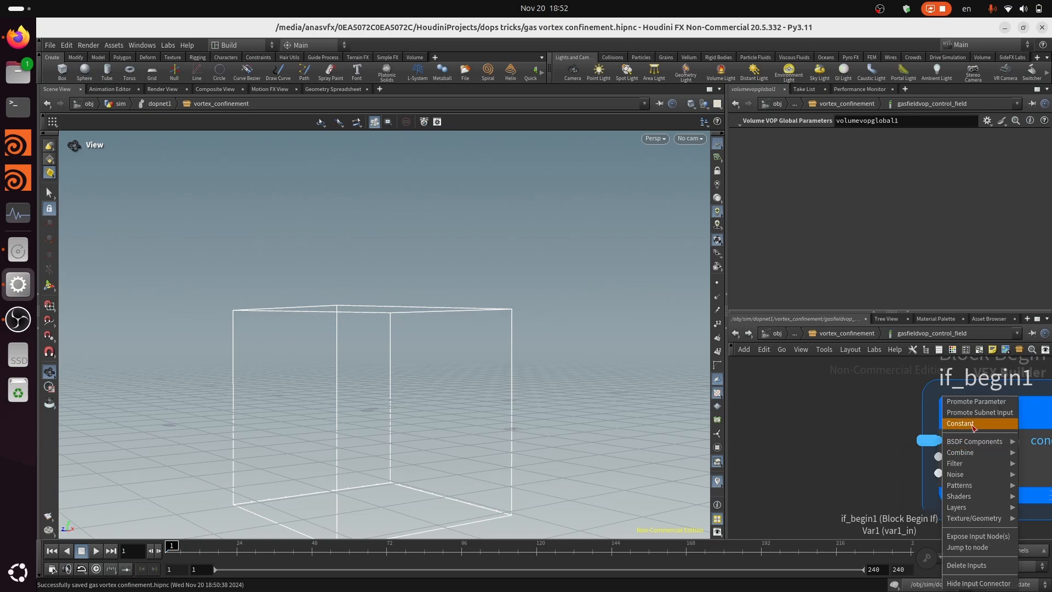
pyautogui.click(975, 426)
pyautogui.scroll(-5, 905, 463)
pyautogui.moveTo(851, 446); pyautogui.dragTo(822, 463)
pyautogui.doubleClick(839, 154)
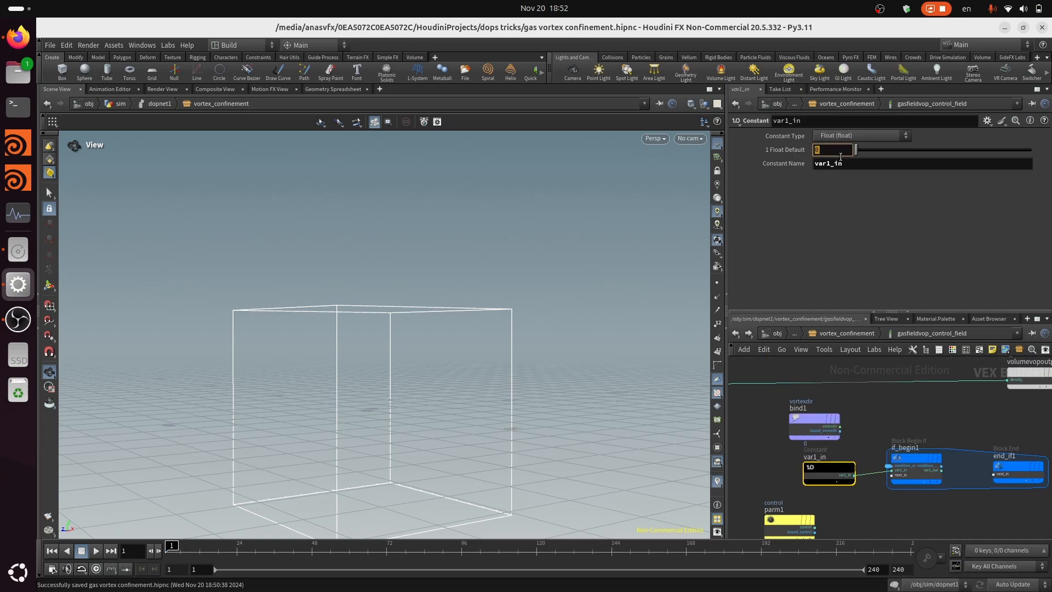
pyautogui.write('1')
# Move the control parameter node directly beneath the If block's begin node
pyautogui.scroll(-5, 972, 488)
pyautogui.moveTo(927, 507); pyautogui.dragTo(822, 467, button='middle')
pyautogui.scroll(3, 821, 466)
pyautogui.scroll(3, 822, 467)
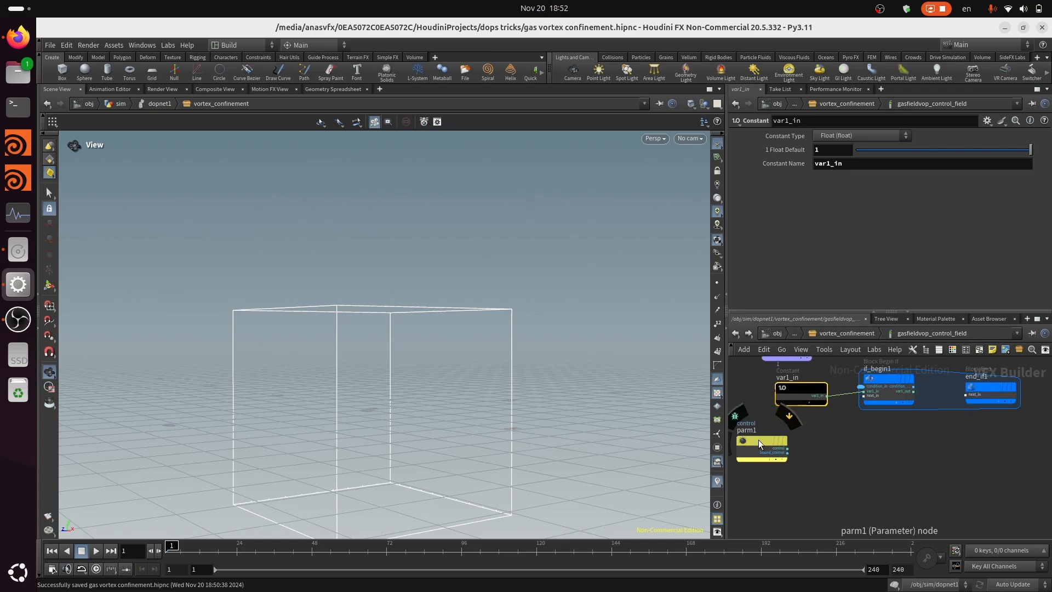
pyautogui.moveTo(759, 440); pyautogui.dragTo(905, 458)
pyautogui.scroll(3, 971, 450)
pyautogui.moveTo(960, 454); pyautogui.dragTo(929, 459, button='middle')
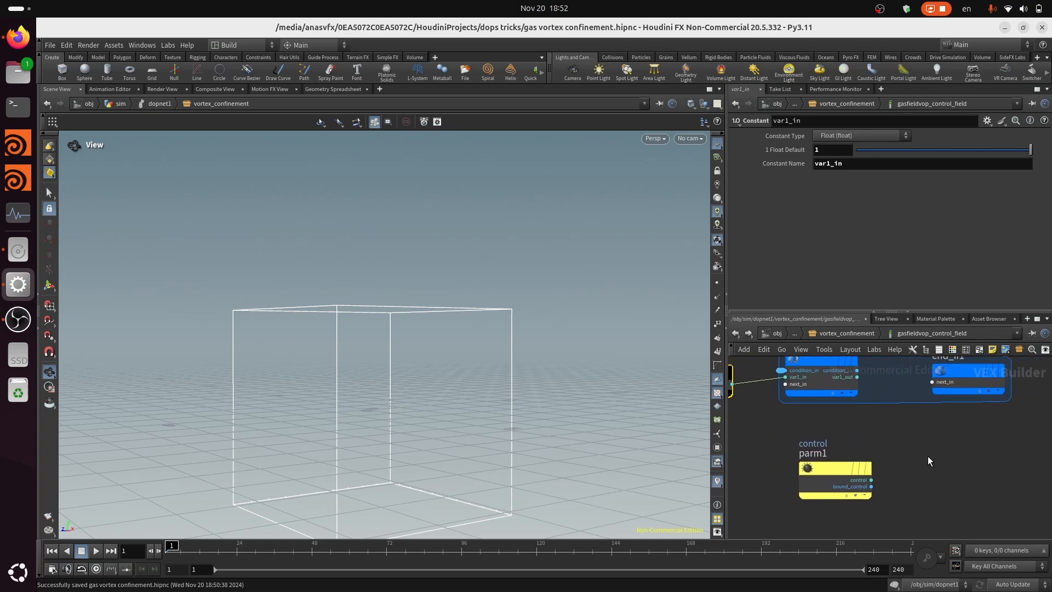
# Add a Fit Range node beside the control parameter and connect the control output to its val input
pyautogui.press('Tab')
pyautogui.write('fi')
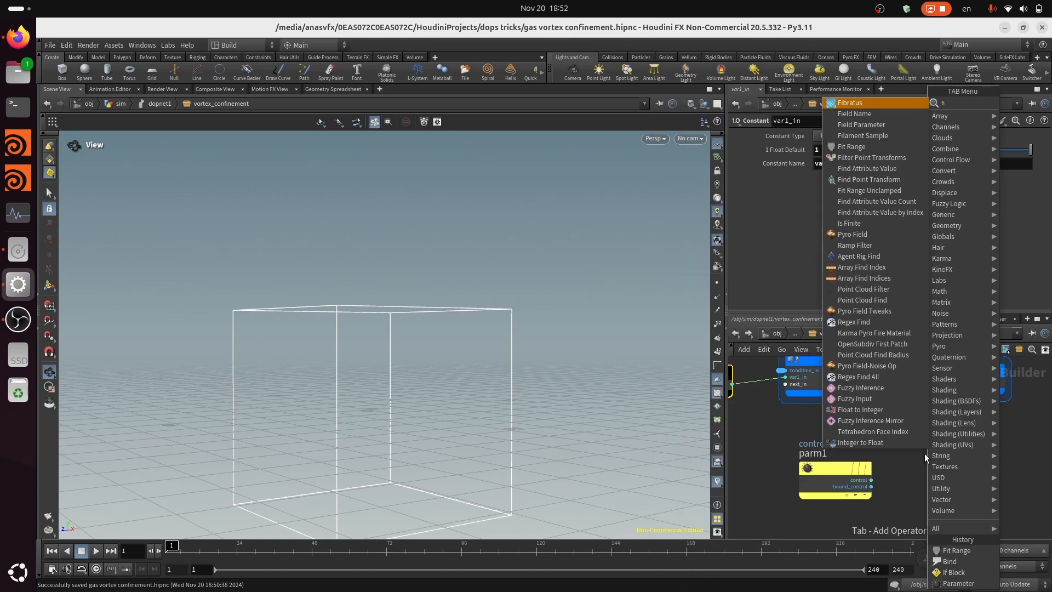
pyautogui.click(862, 149)
pyautogui.click(939, 484)
pyautogui.scroll(5, 915, 487)
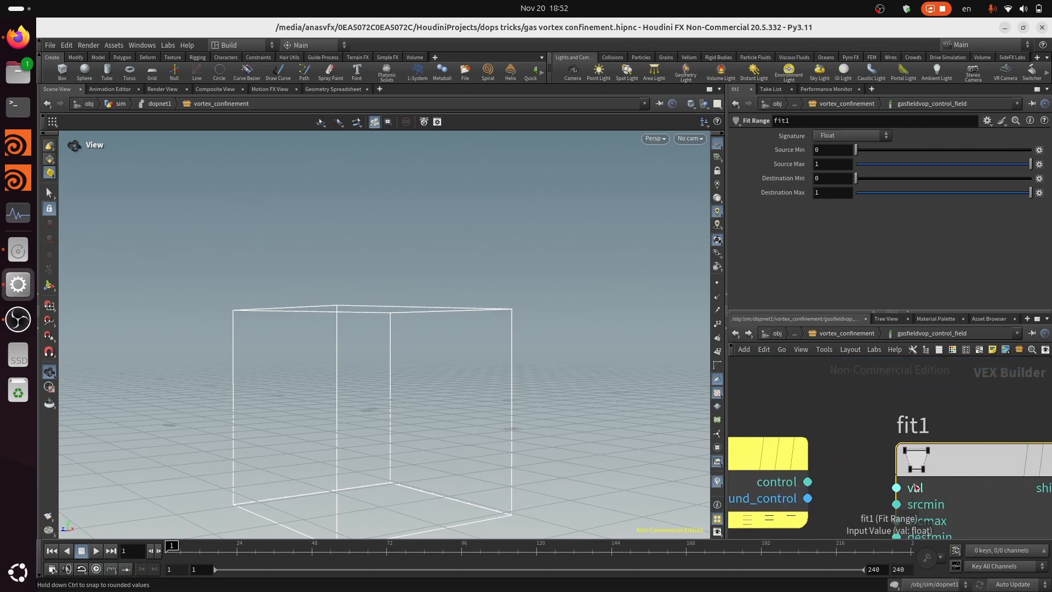
pyautogui.moveTo(897, 487); pyautogui.dragTo(808, 482)
# Promote the srcmin and srcmax inputs of the Fit Range node to parameters
pyautogui.moveTo(913, 530); pyautogui.dragTo(896, 500, button='middle')
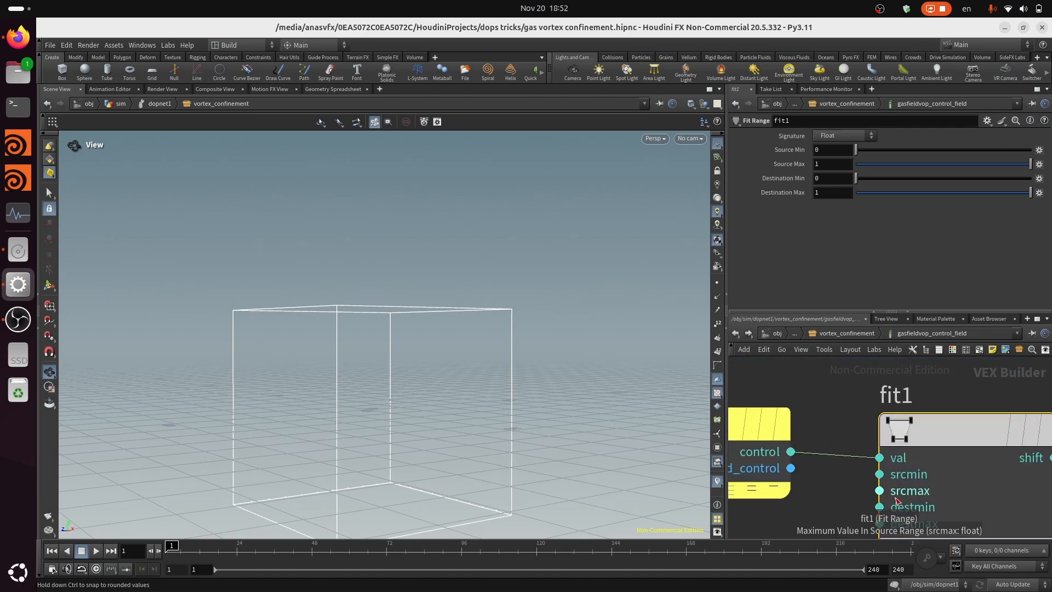
pyautogui.rightClick(881, 475)
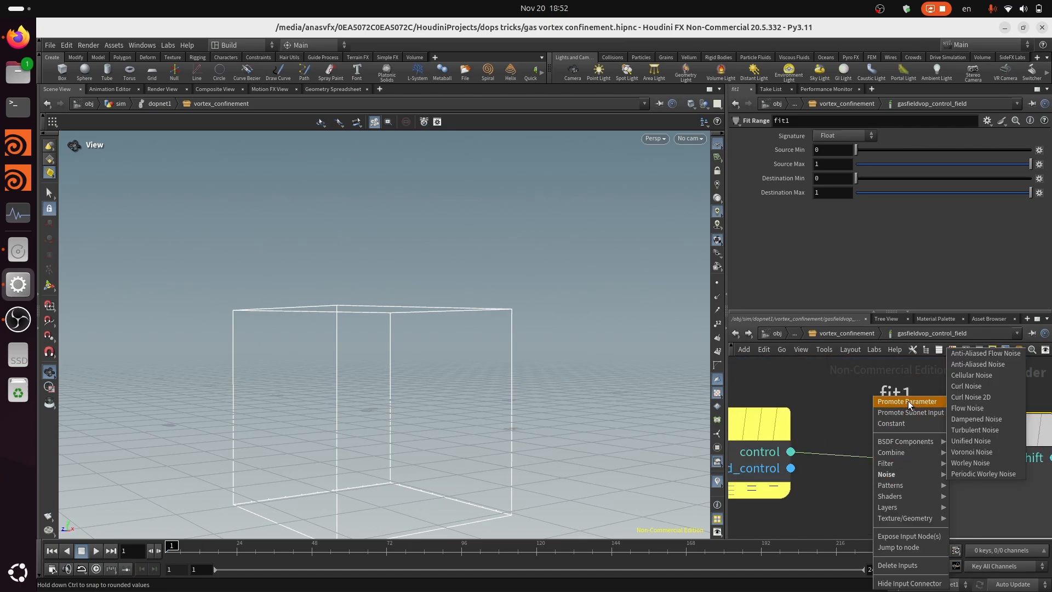
pyautogui.click(908, 402)
pyautogui.rightClick(880, 490)
pyautogui.click(907, 402)
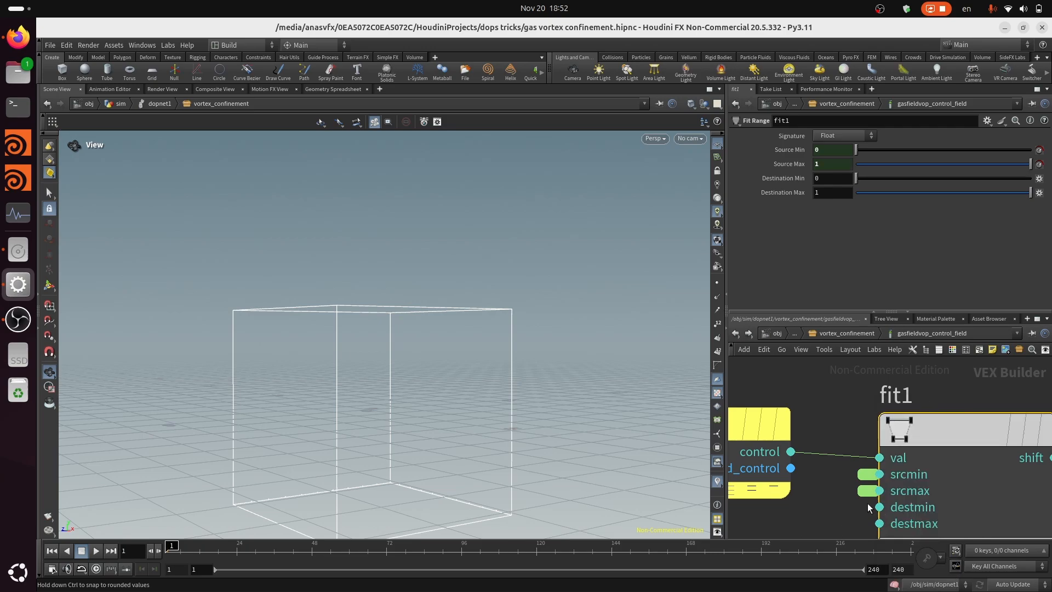
# Rename the promoted srcmin parameter control_min and label it Control Minimum
pyautogui.click(867, 474)
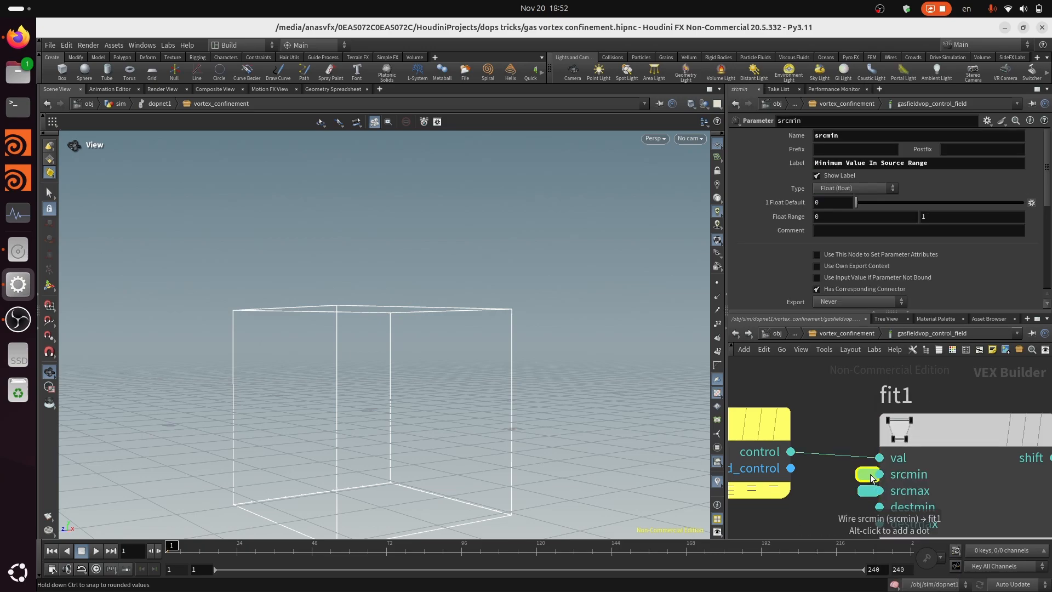
pyautogui.doubleClick(850, 138)
pyautogui.write('control_')
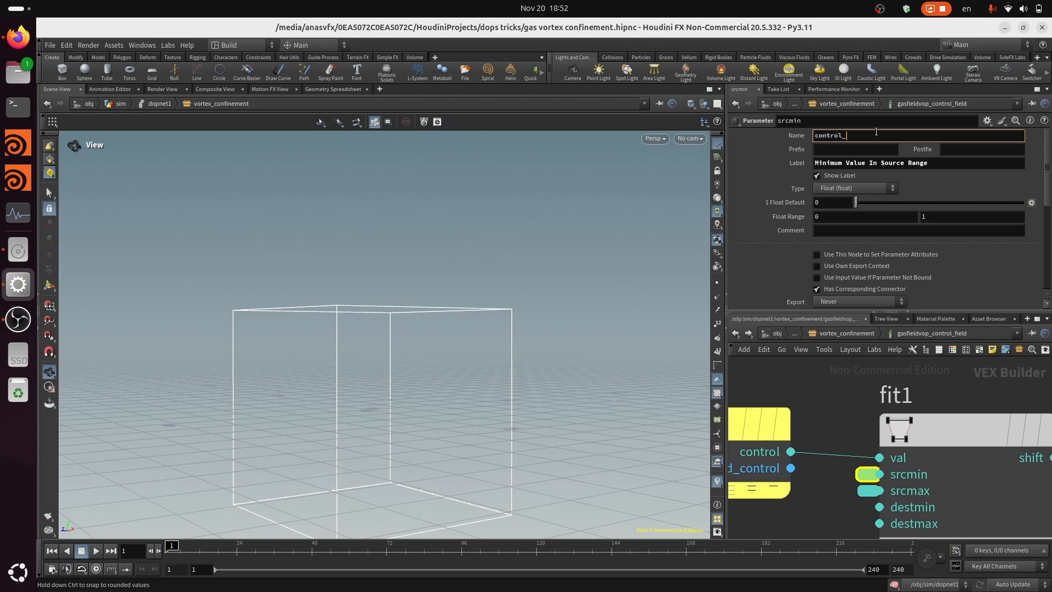
pyautogui.write('min')
pyautogui.press('Tab')
pyautogui.press('Tab')
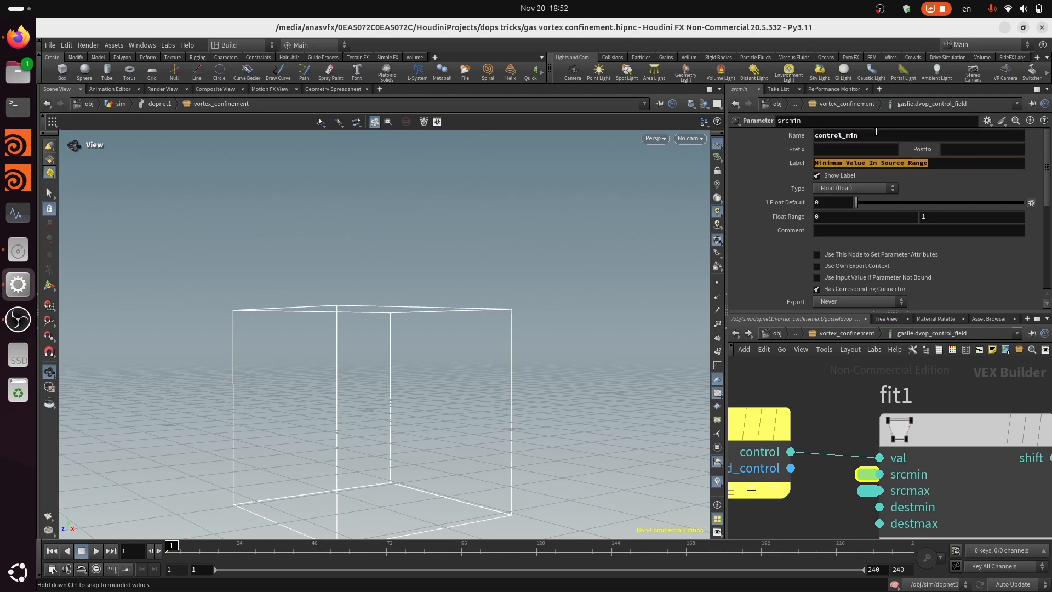
pyautogui.write('Control Minimum')
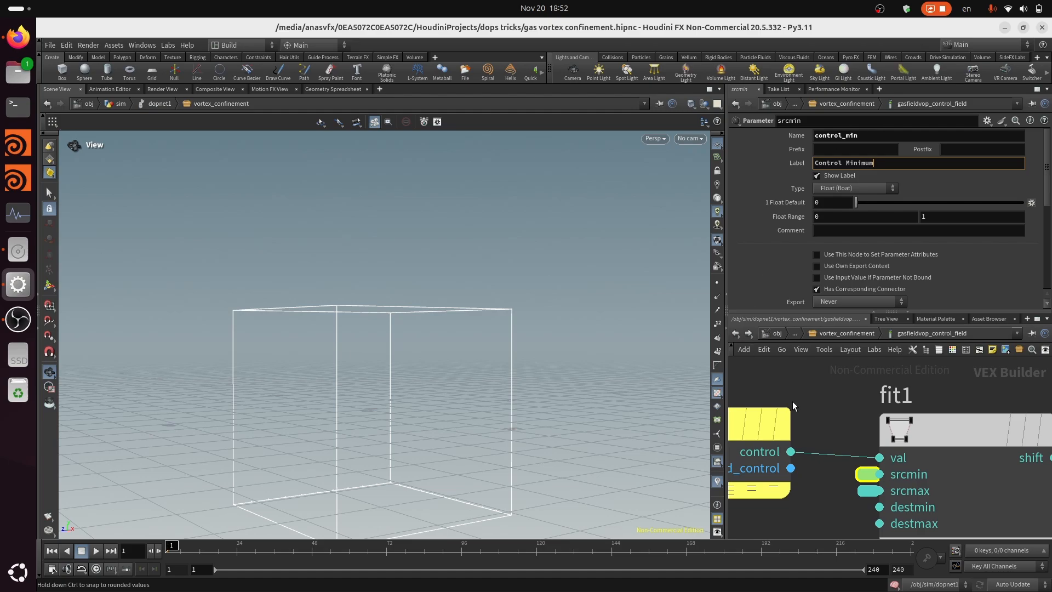
# Rename the promoted srcmax parameter control_max and label it Control Maximum
pyautogui.click(870, 490)
pyautogui.click(857, 134)
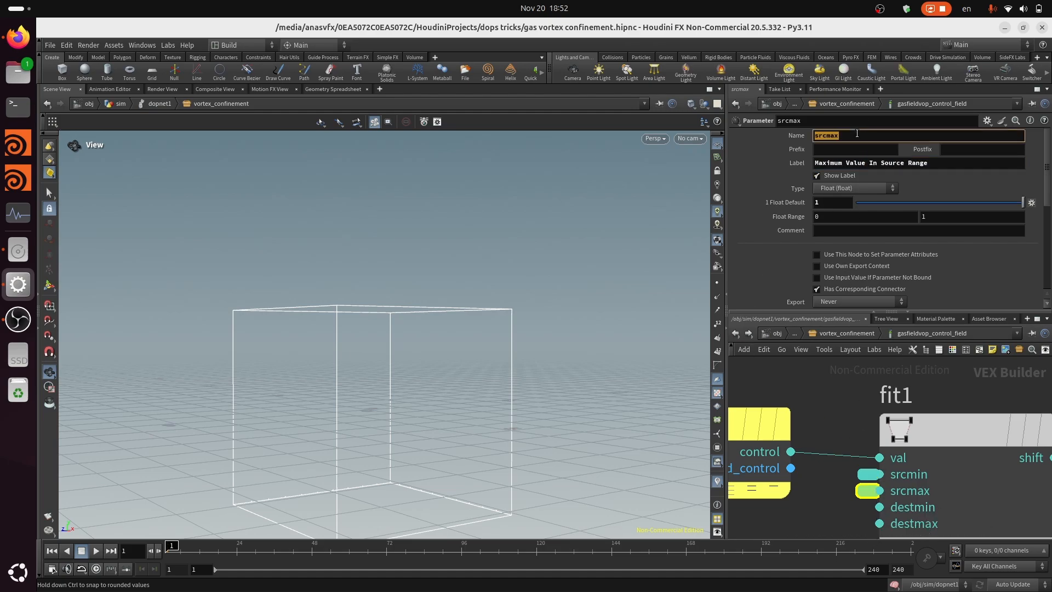
pyautogui.write('c9')
pyautogui.write('ntrol_max')
pyautogui.press('Tab')
pyautogui.press('Tab')
pyautogui.press('Tab')
pyautogui.write('C')
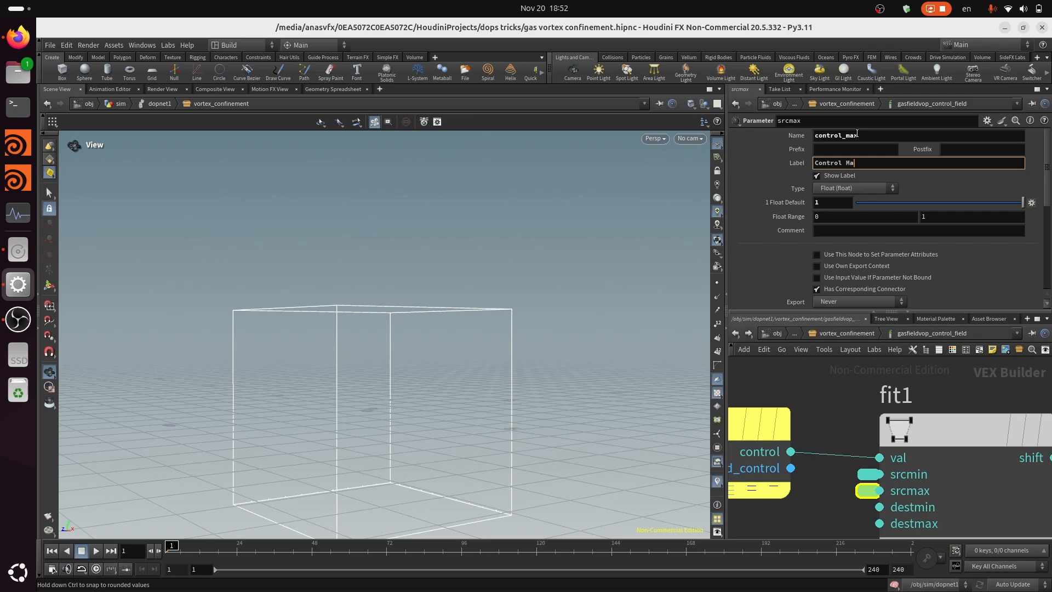
pyautogui.write('ontrol Maximum')
pyautogui.press('Return')
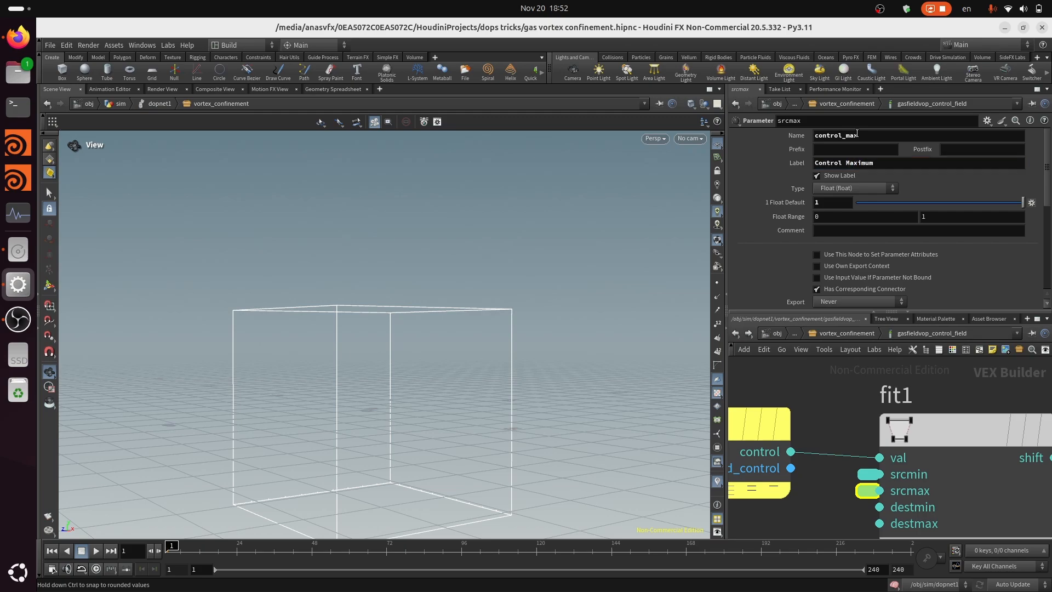
# Save the scene and move the first If block's end node farther from its begin node
pyautogui.scroll(-5, 846, 420)
pyautogui.hotkey('ctrl', 's')
pyautogui.moveTo(971, 449); pyautogui.dragTo(917, 468, button='middle')
pyautogui.scroll(3, 890, 449)
pyautogui.scroll(-2, 892, 464)
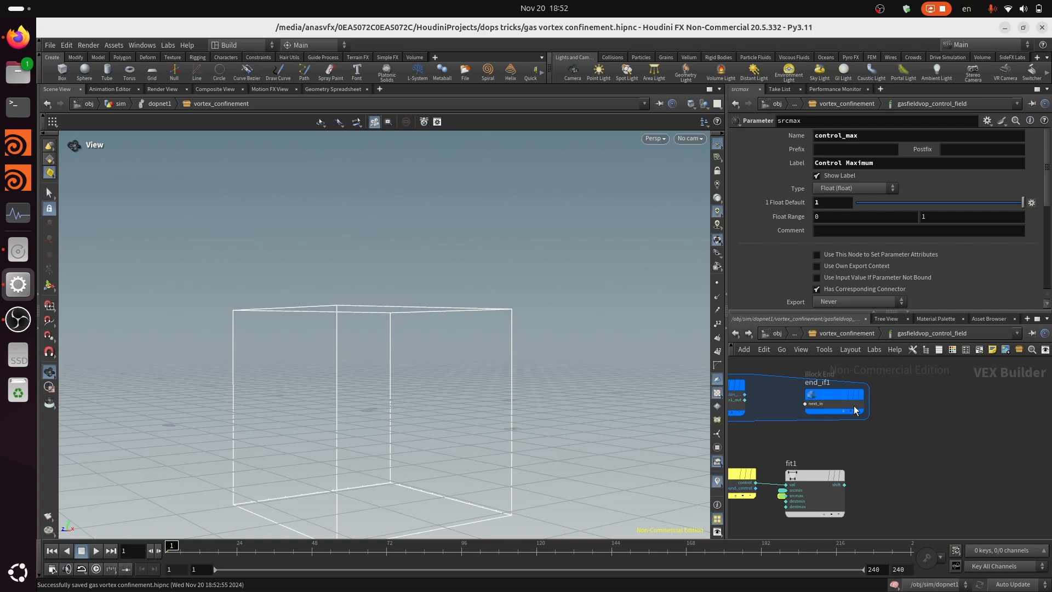
pyautogui.moveTo(839, 403); pyautogui.dragTo(973, 400)
pyautogui.scroll(3, 901, 475)
# Add a second If Block after the Fit Range node and promote its condition input to a parameter
pyautogui.press('Tab')
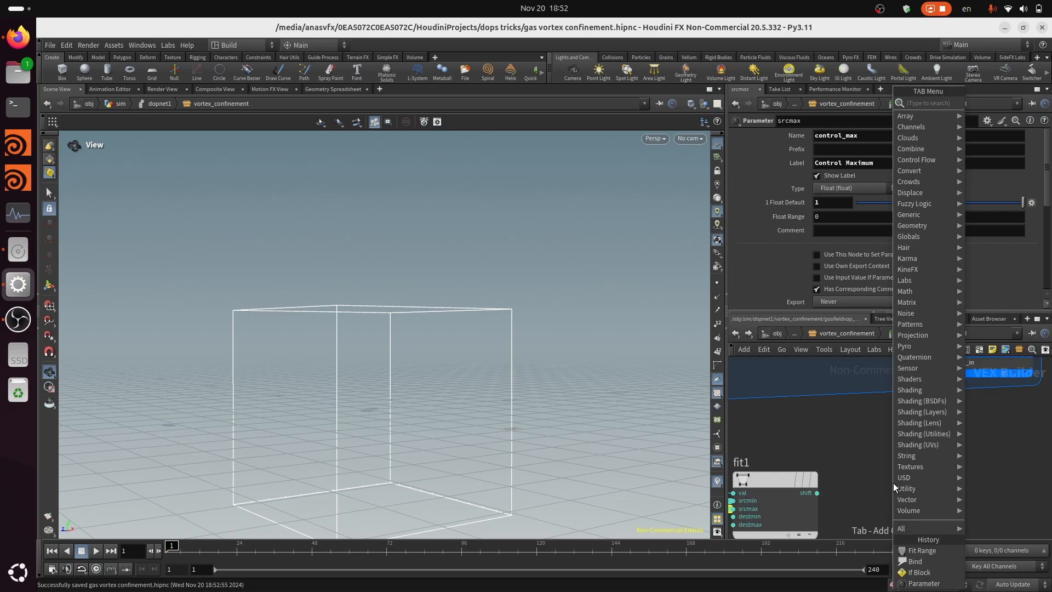
pyautogui.write('if')
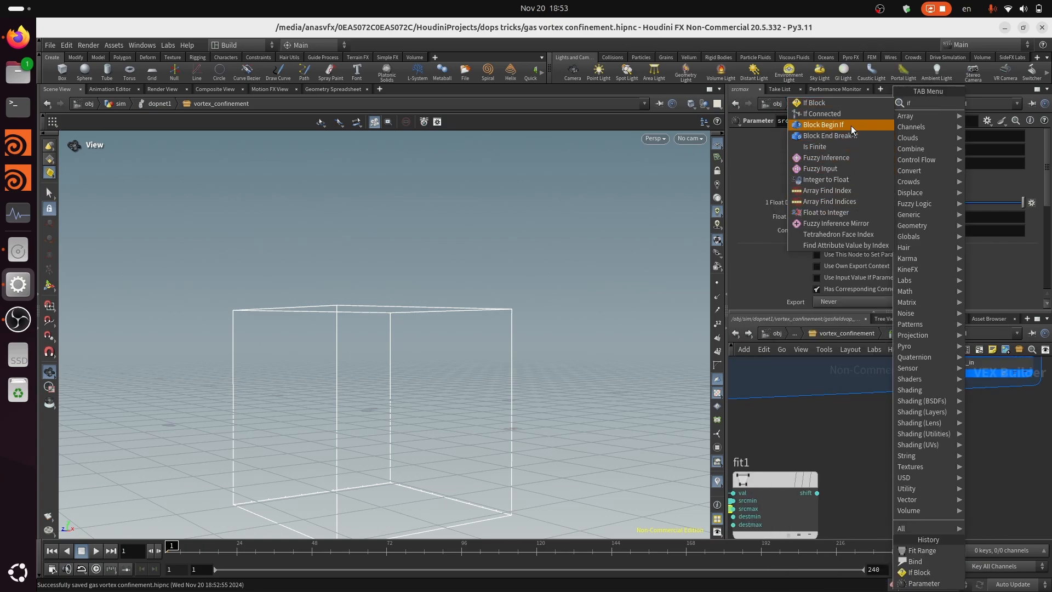
pyautogui.click(827, 104)
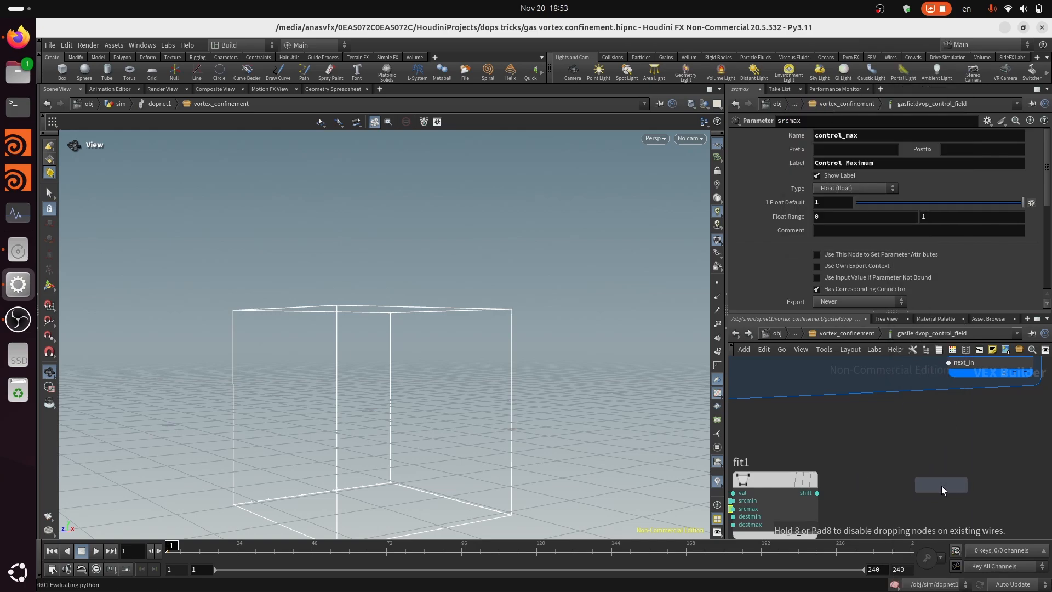
pyautogui.click(938, 484)
pyautogui.scroll(3, 843, 492)
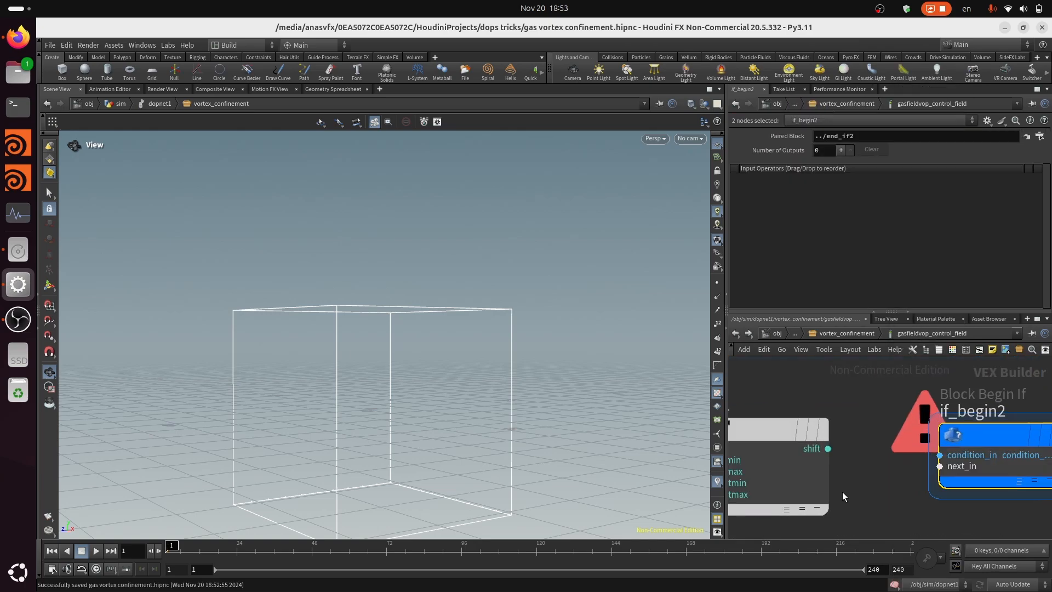
pyautogui.rightClick(940, 455)
pyautogui.click(950, 419)
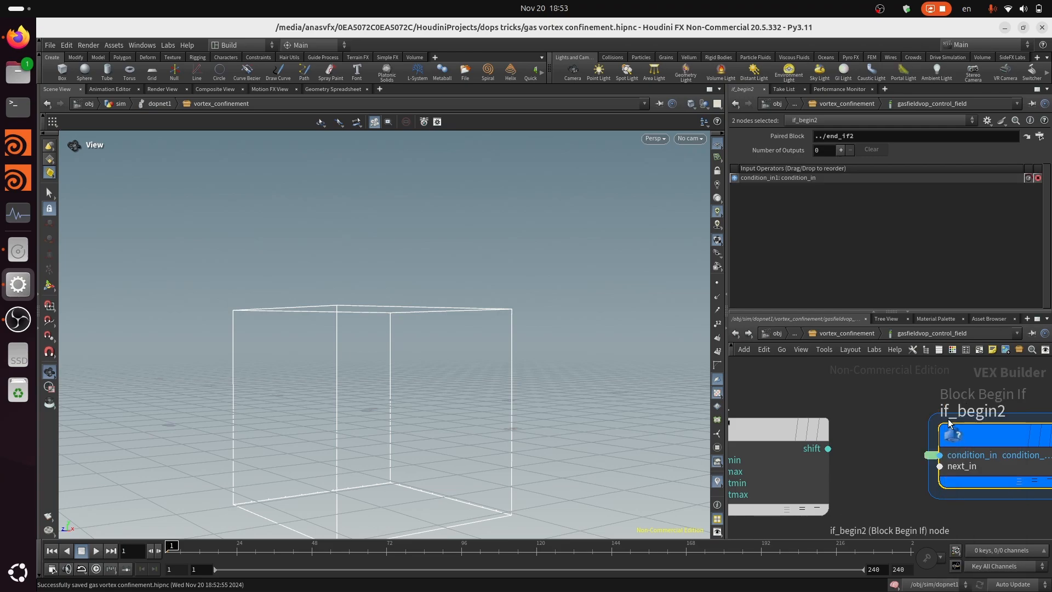
# Rename the second If block's condition parameter enable_control_ramp and label it Enable Control Ramp
pyautogui.click(932, 454)
pyautogui.click(875, 137)
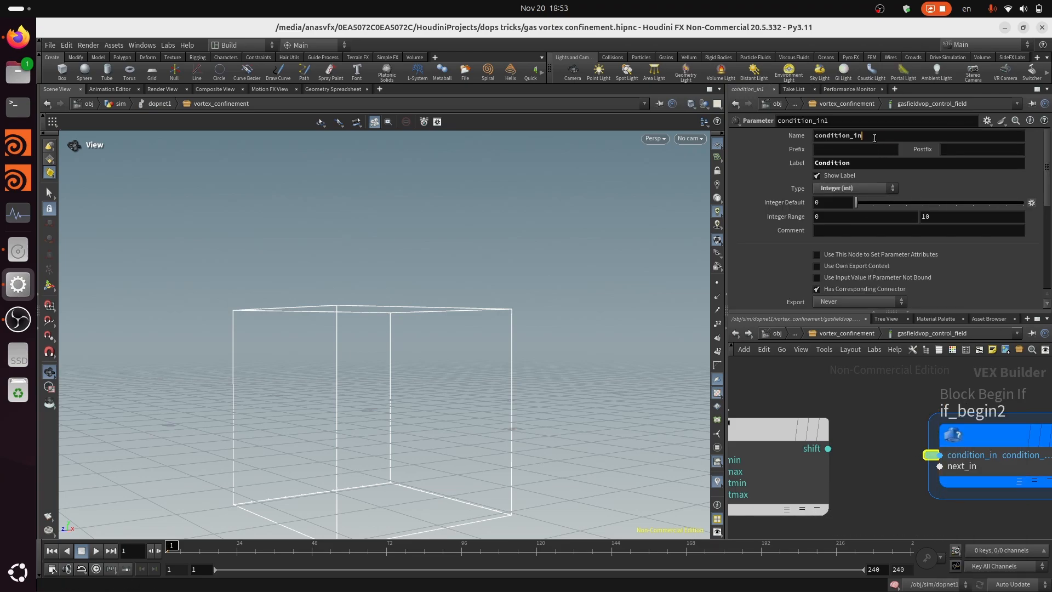
pyautogui.doubleClick(875, 137)
pyautogui.write('enable_')
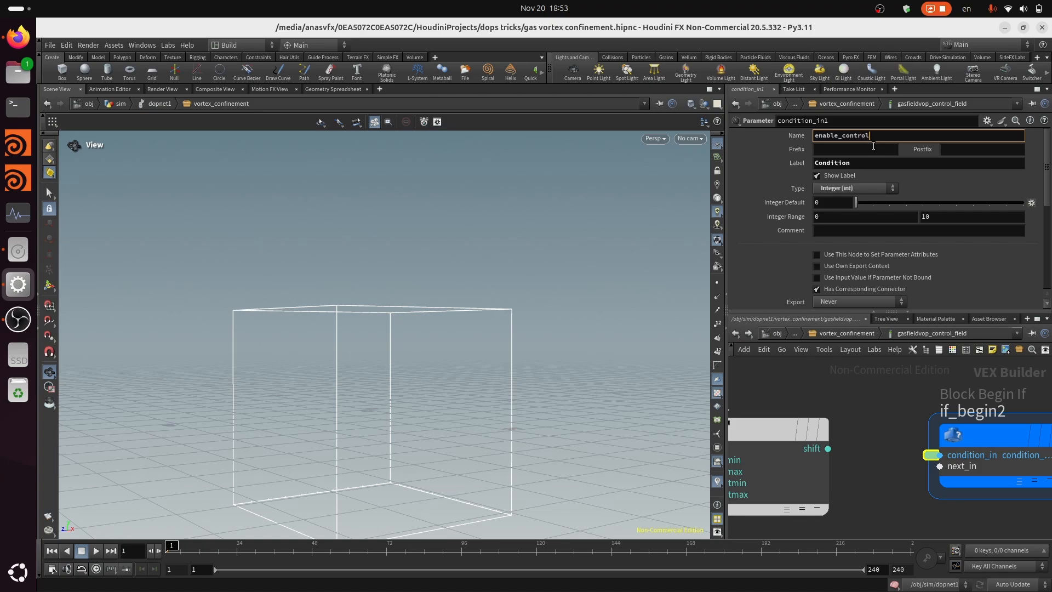
pyautogui.press('Tab')
pyautogui.write('E')
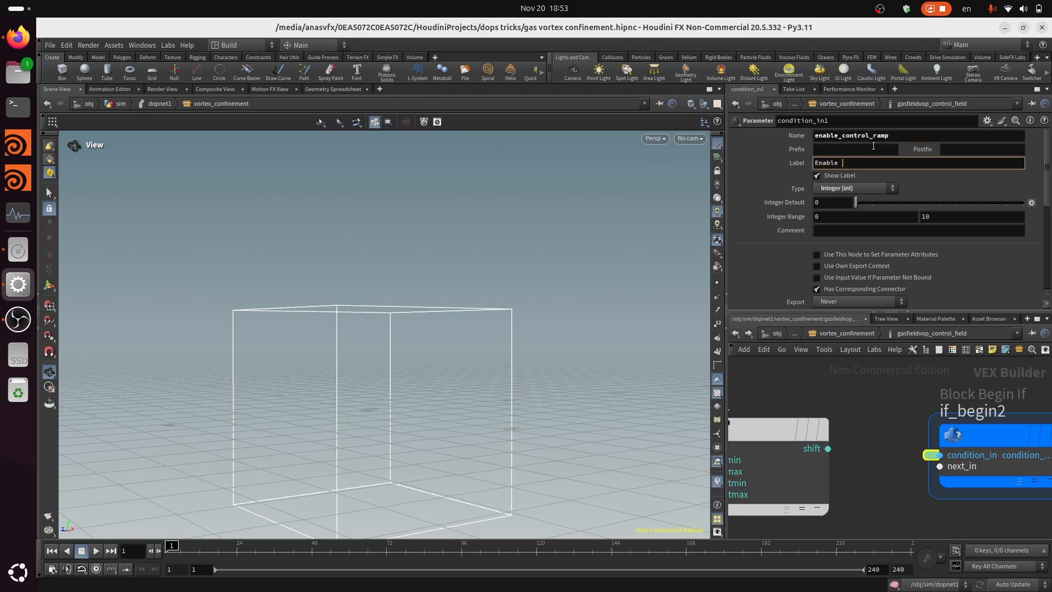
pyautogui.write('nable Control Ramp')
pyautogui.press('Return')
pyautogui.scroll(-2, 752, 502)
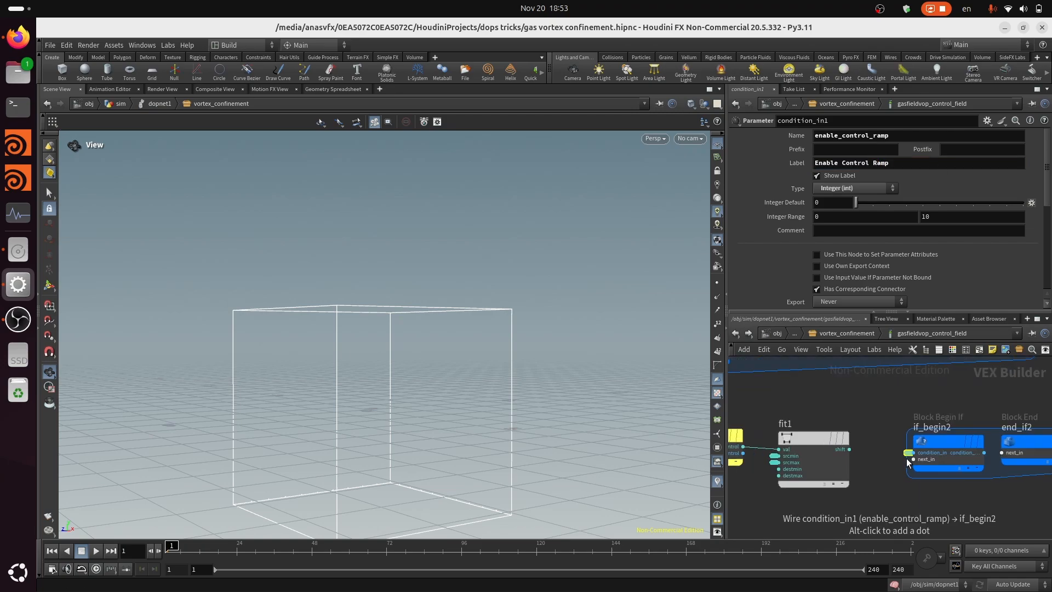
# Connect the Fit Range shift output to the second If block's next input and move that block's end node farther away
pyautogui.scroll(2, 845, 455)
pyautogui.click(957, 454)
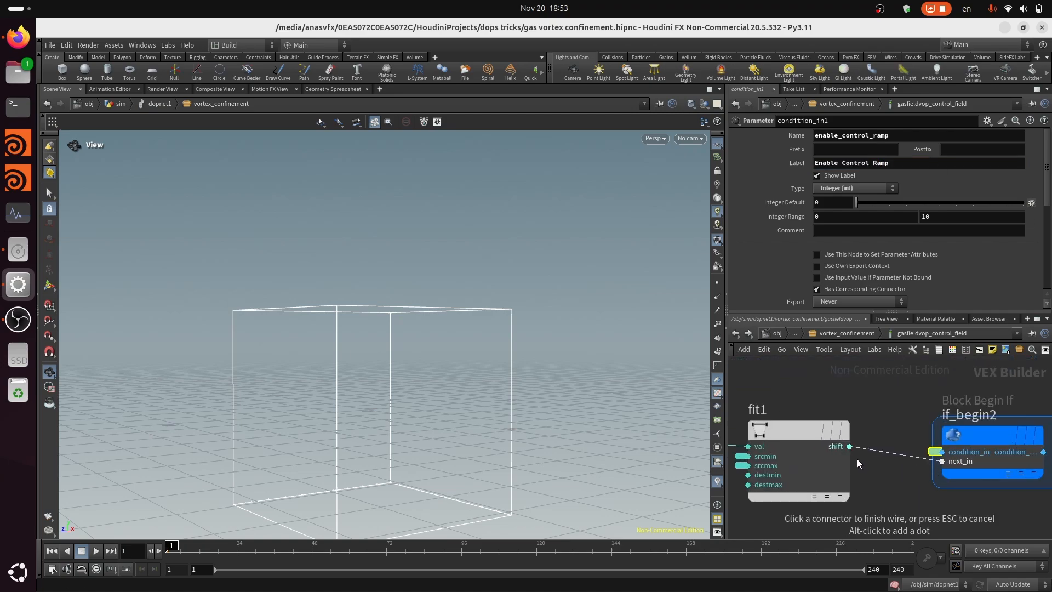
pyautogui.click(849, 447)
pyautogui.scroll(-3, 851, 447)
pyautogui.moveTo(976, 479); pyautogui.dragTo(916, 485, button='middle')
pyautogui.scroll(4, 920, 451)
pyautogui.moveTo(916, 453); pyautogui.dragTo(1021, 463)
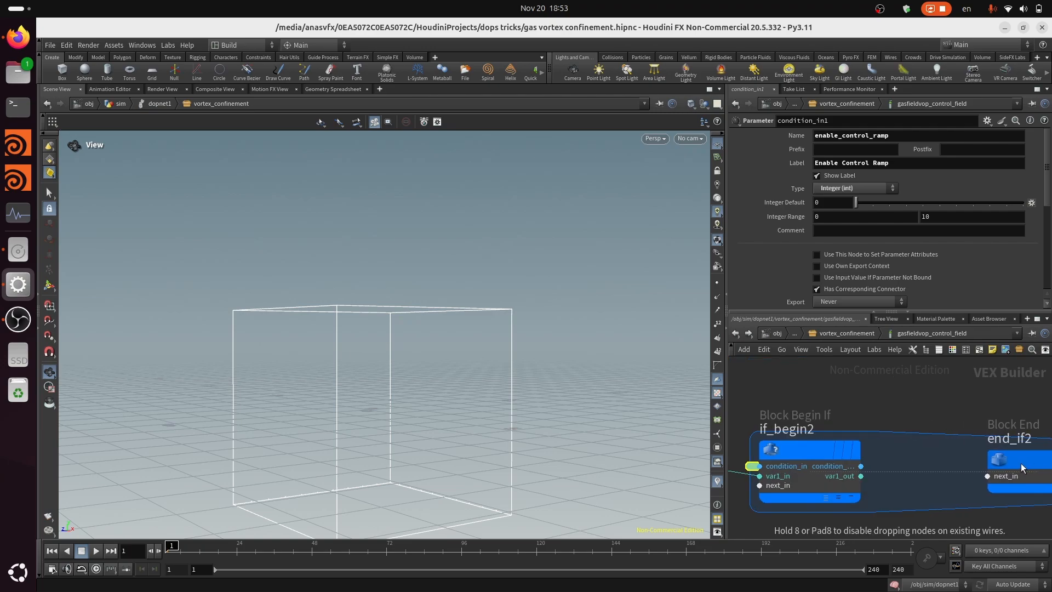
pyautogui.scroll(-3, 967, 472)
pyautogui.scroll(1, 949, 504)
pyautogui.scroll(3, 949, 505)
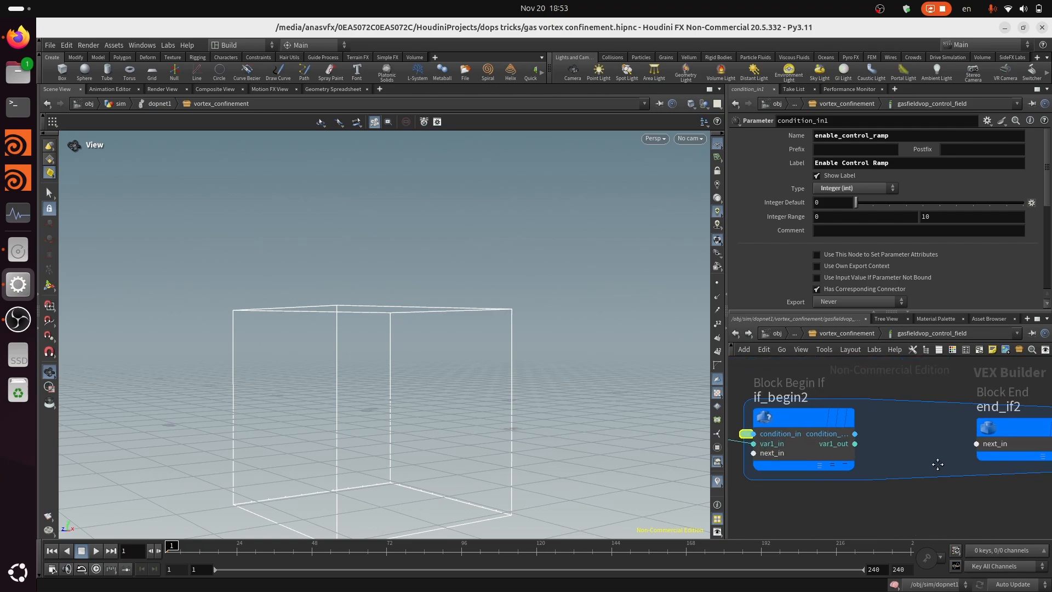
# Add a Ramp Parameter inside the second If block and connect the begin node's var1_out to its input
pyautogui.press('Tab')
pyautogui.press('Escape')
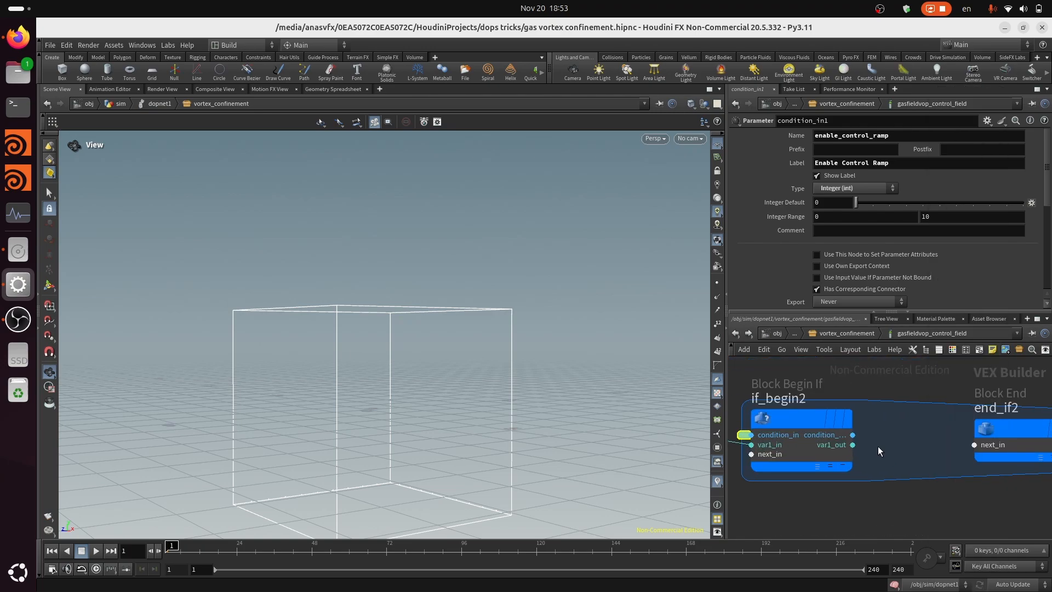
pyautogui.press('Tab')
pyautogui.write('ra')
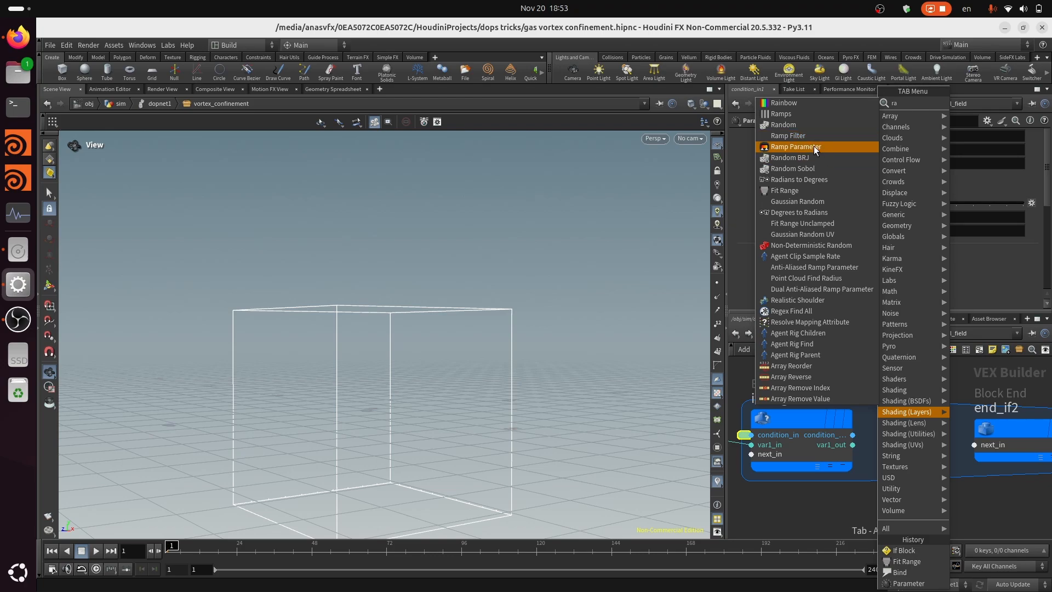
pyautogui.click(796, 146)
pyautogui.click(932, 421)
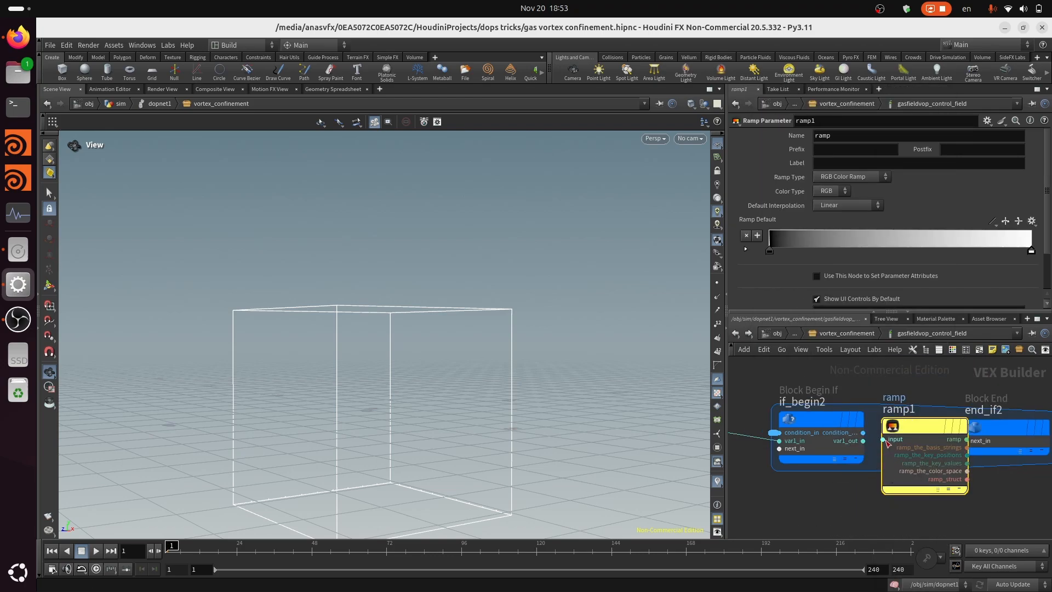
pyautogui.click(863, 441)
pyautogui.click(883, 439)
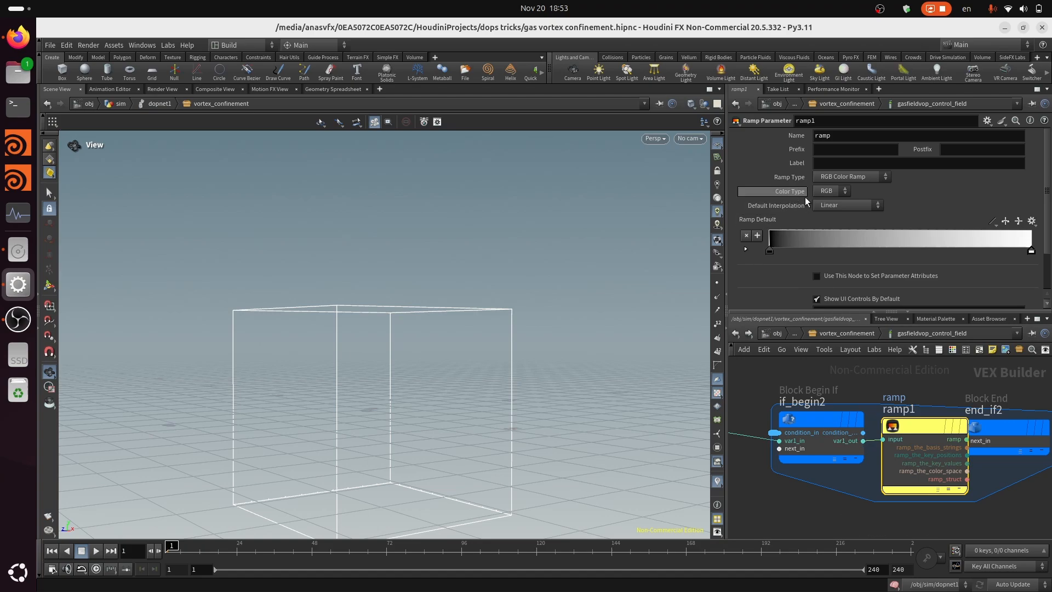
# Name the Ramp Parameter control_ramp and label it Control Ramp
pyautogui.doubleClick(824, 135)
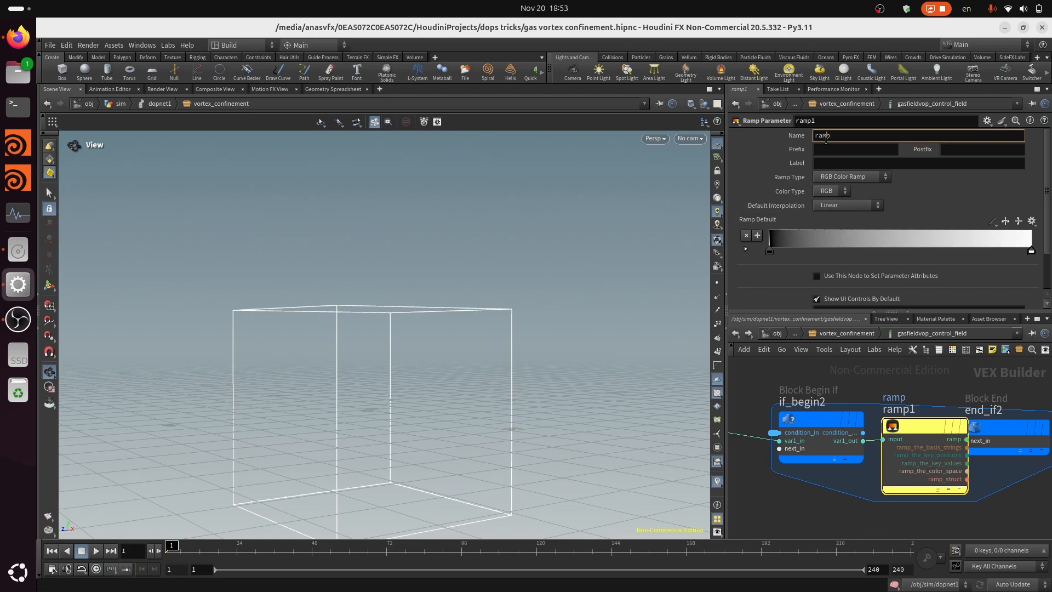
pyautogui.write('control_ramp')
pyautogui.press('Tab')
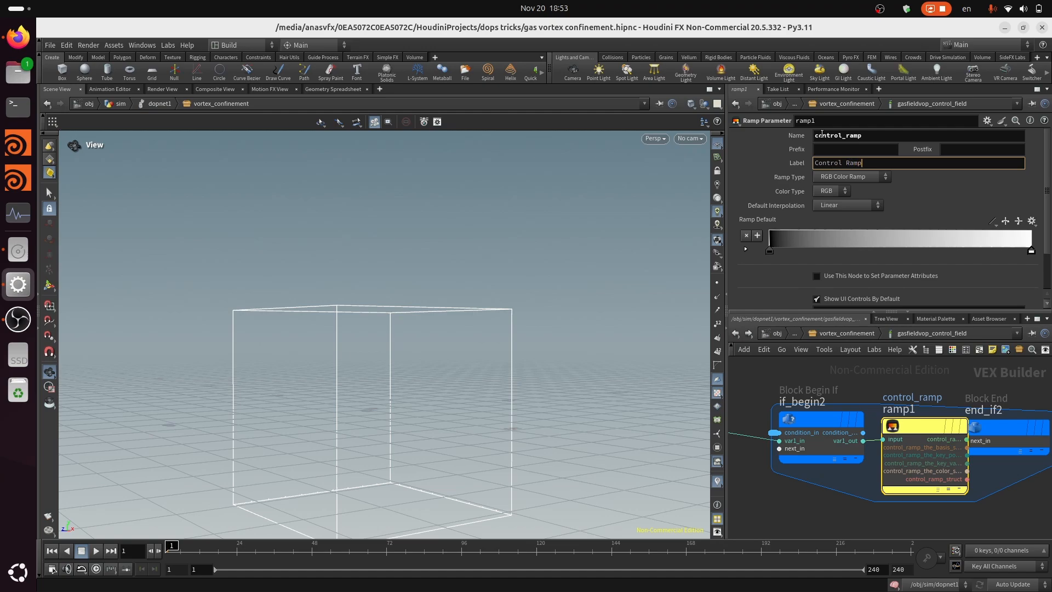
pyautogui.press('Return')
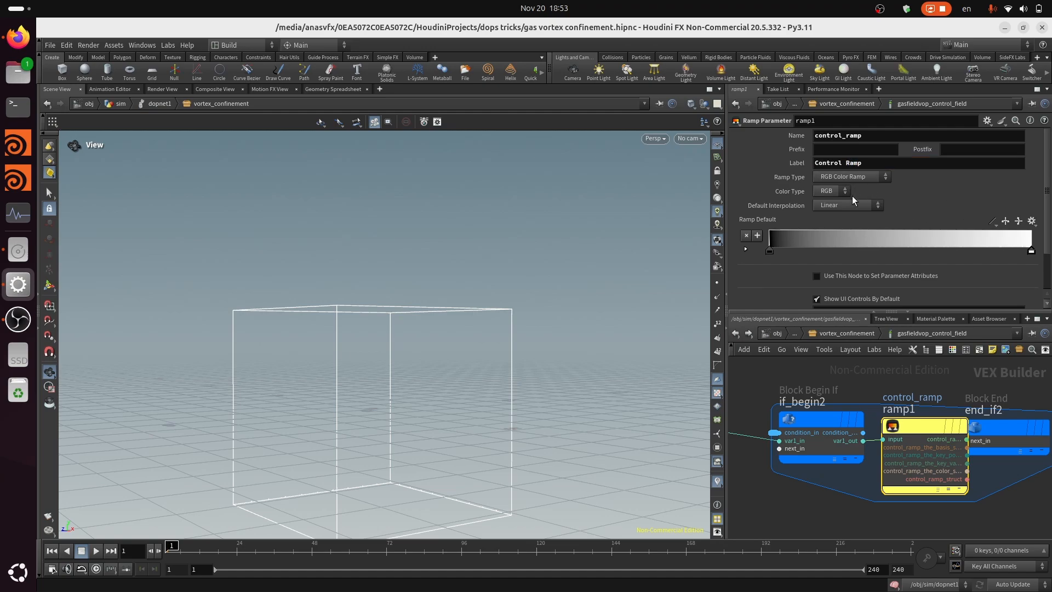
# Set the ramp type of the control_ramp parameter to Spline Ramp (float)
pyautogui.click(844, 175)
pyautogui.click(851, 197)
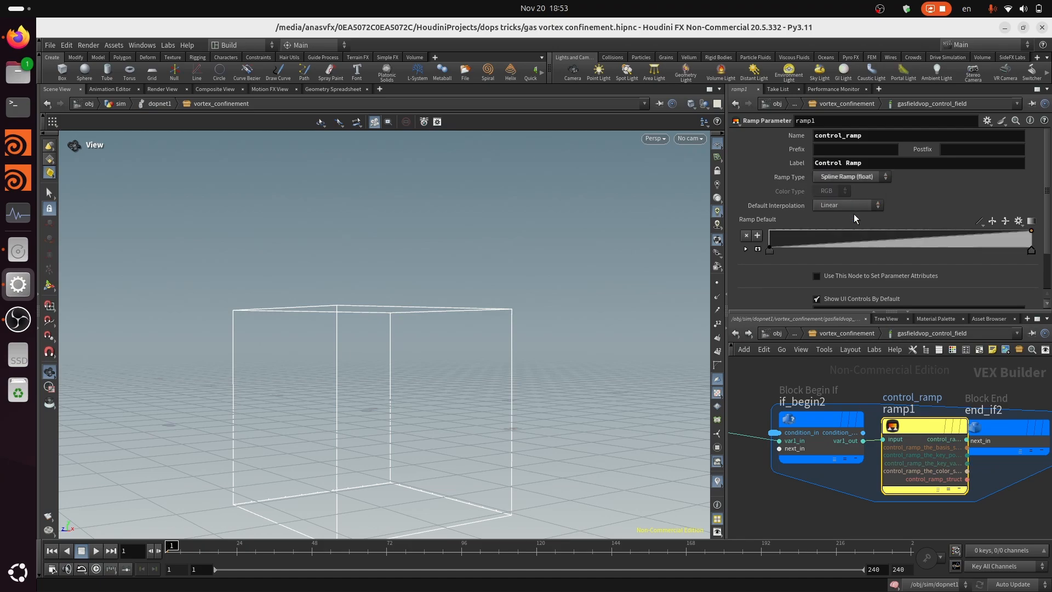
pyautogui.scroll(-3, 939, 445)
pyautogui.scroll(3, 939, 445)
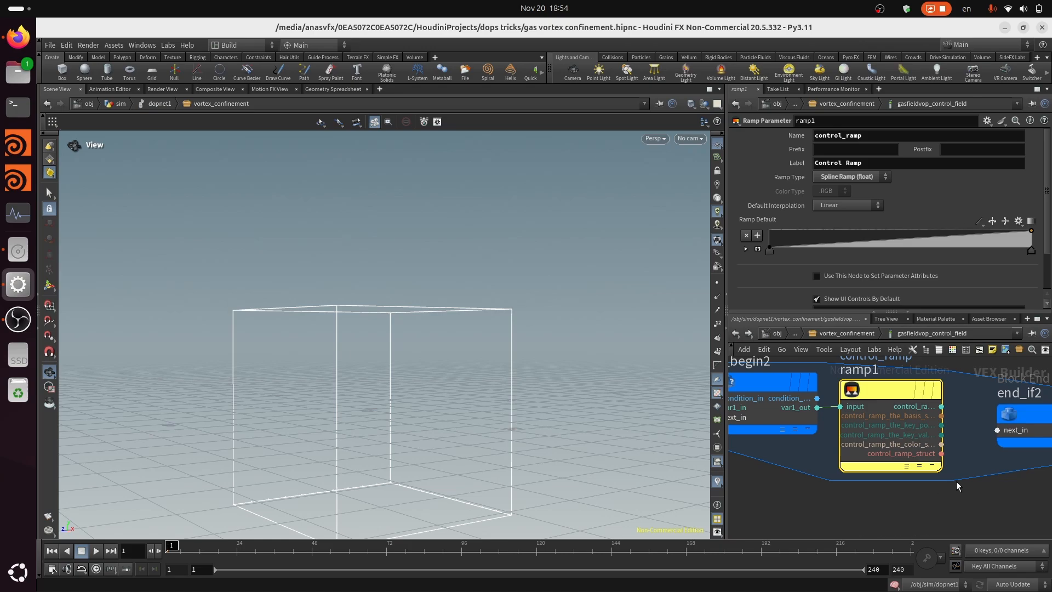
# Connect the control_ramp output to the next input of the second If block's end node
pyautogui.click(998, 430)
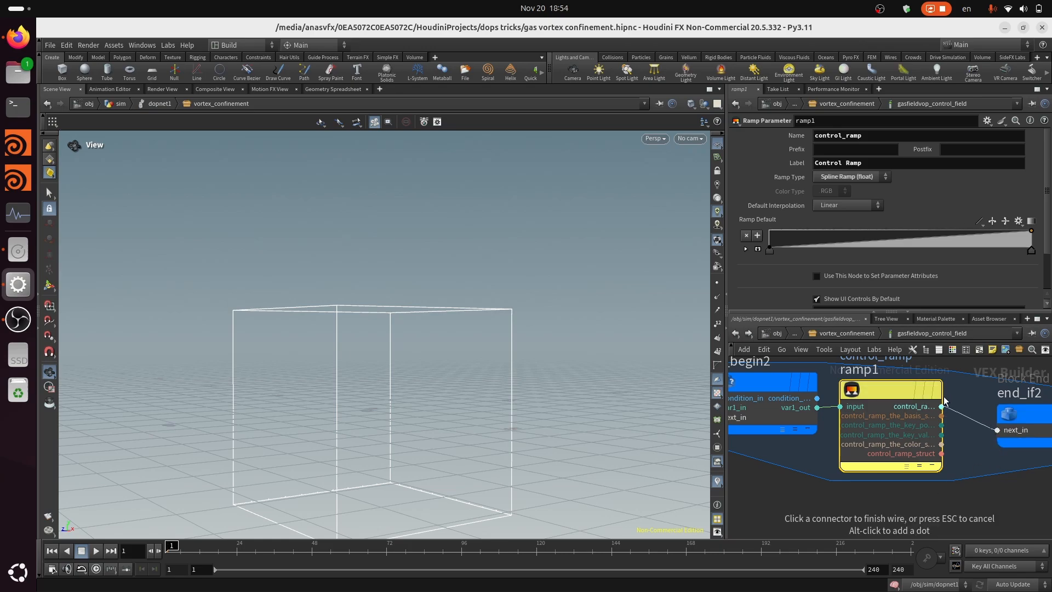
pyautogui.click(941, 406)
pyautogui.scroll(-5, 976, 470)
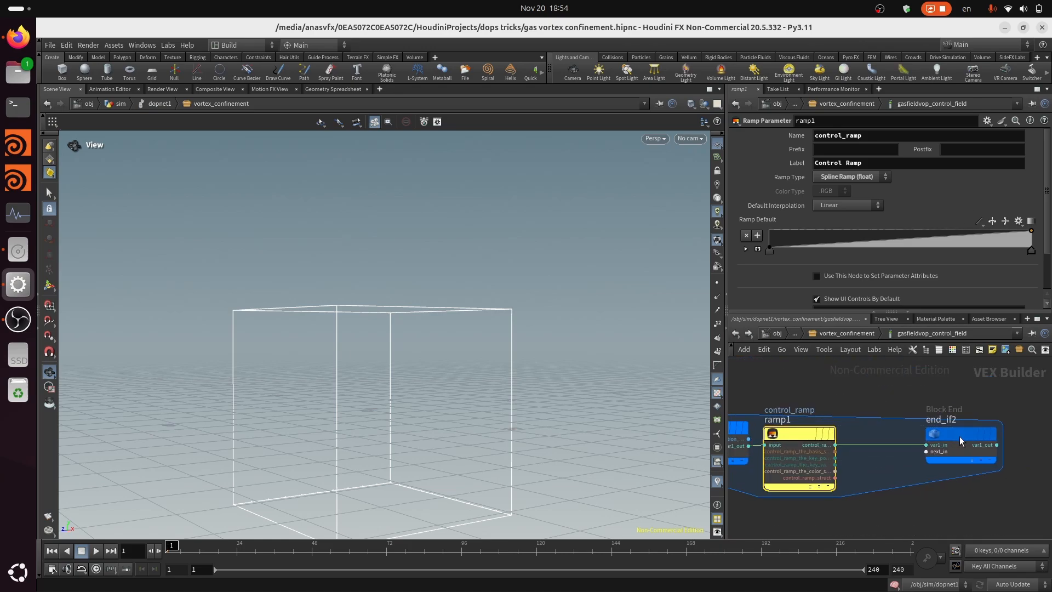
pyautogui.scroll(4, 981, 456)
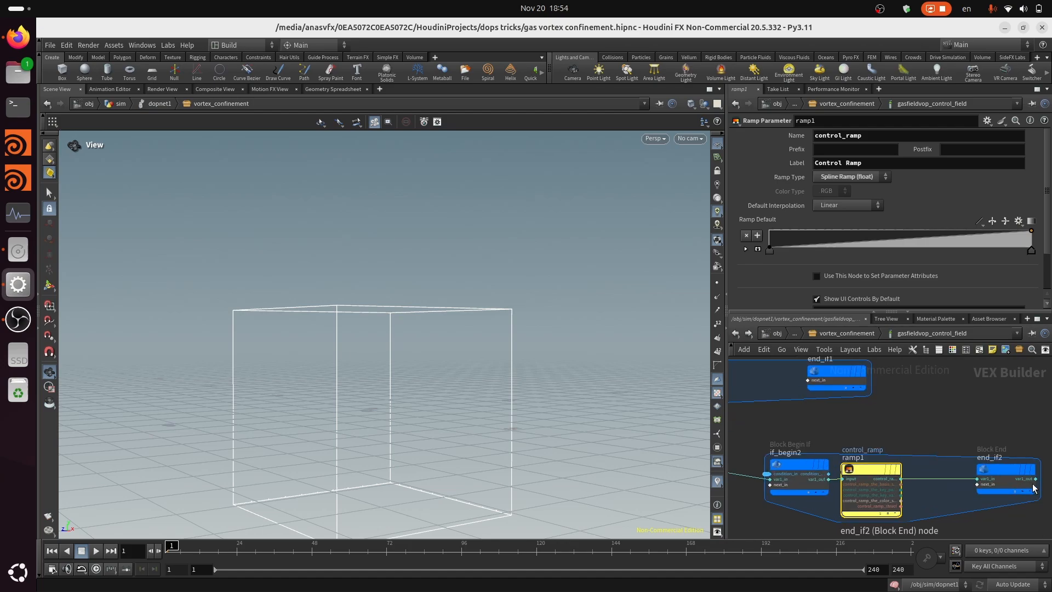
# Move end_if1 above end_if2 and connect the var1_out output of end_if2 to the next input of end_if1
pyautogui.moveTo(847, 375); pyautogui.dragTo(1023, 380)
pyautogui.moveTo(986, 417); pyautogui.dragTo(895, 420, button='middle')
pyautogui.scroll(1, 931, 475)
pyautogui.click(947, 481)
pyautogui.click(876, 372)
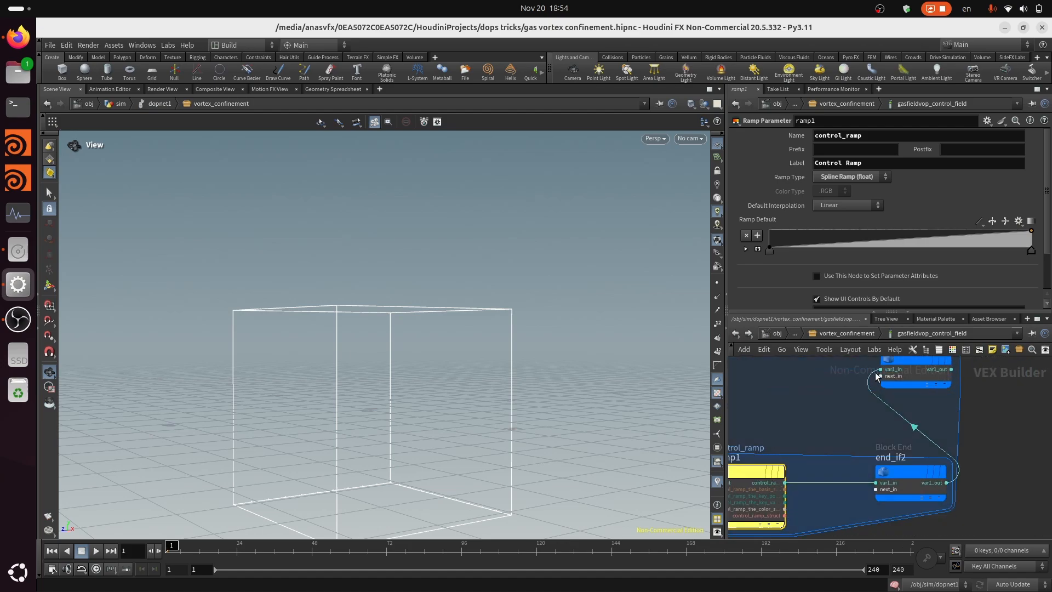
# Move the end_if1 node farther along, past end_if2, to space out the two block ends
pyautogui.scroll(-6, 874, 405)
pyautogui.scroll(4, 880, 460)
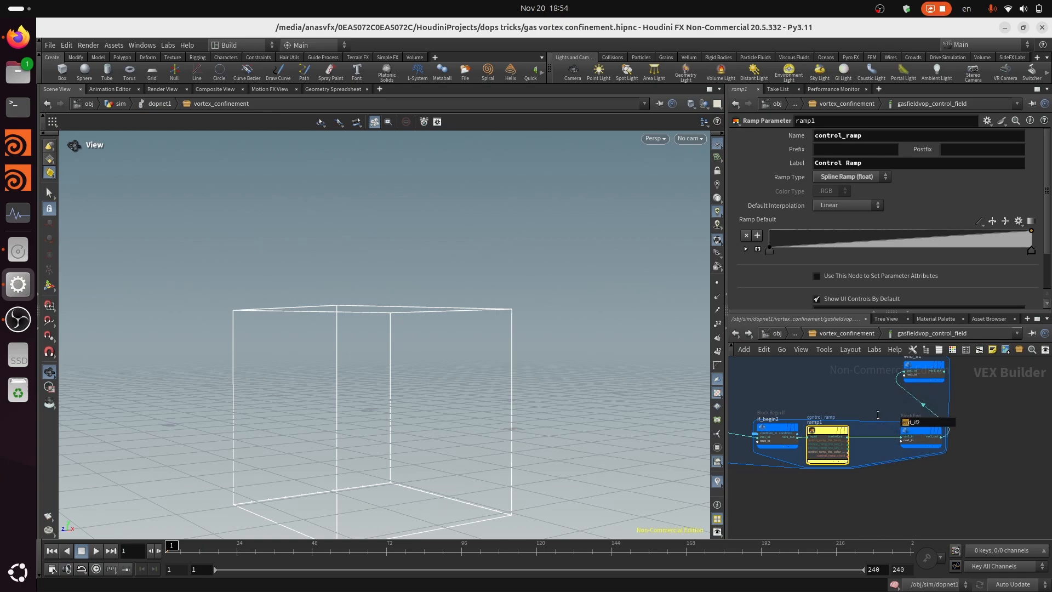
pyautogui.scroll(-2, 873, 402)
pyautogui.scroll(2, 916, 384)
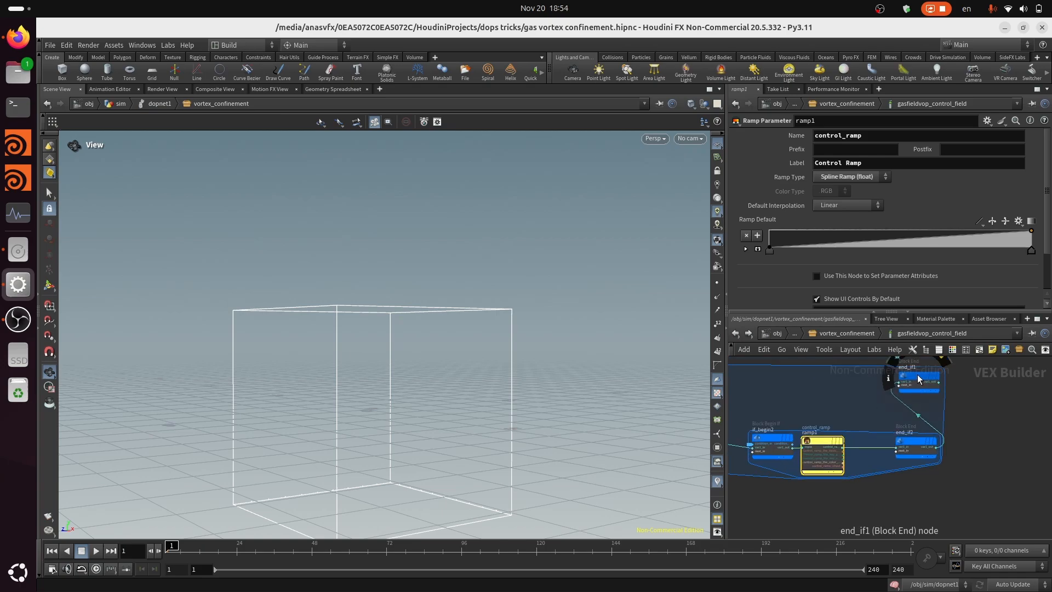
pyautogui.moveTo(918, 375); pyautogui.dragTo(995, 377)
pyautogui.scroll(-3, 981, 377)
pyautogui.moveTo(816, 373); pyautogui.dragTo(873, 378, button='middle')
# Examine the nested If block network from the control parameter through the Fit Range and ramp nodes to both block ends
pyautogui.scroll(2, 874, 378)
pyautogui.scroll(2, 803, 391)
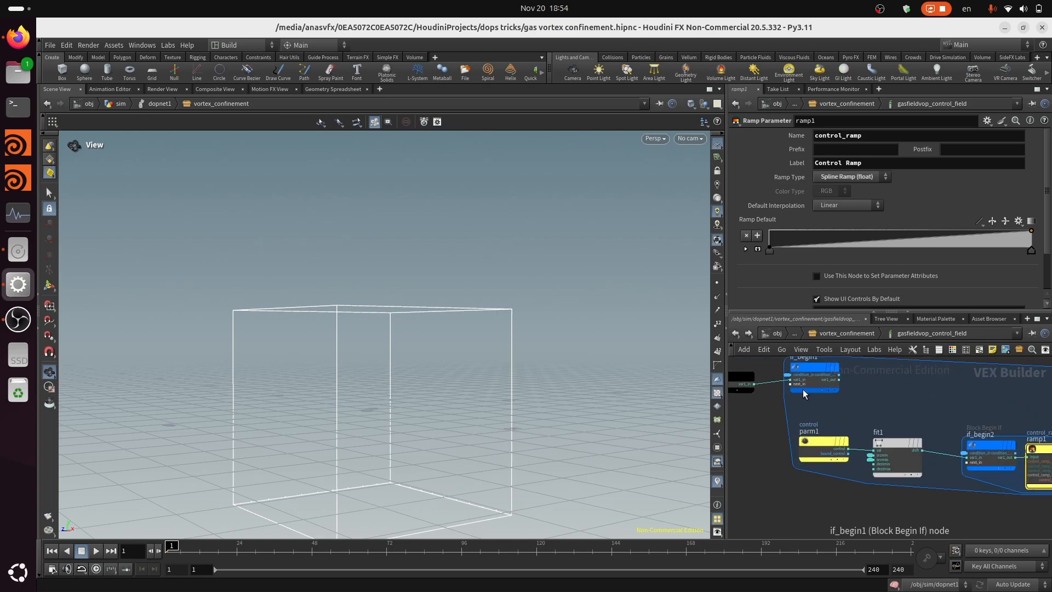
pyautogui.scroll(1, 943, 408)
pyautogui.moveTo(943, 408); pyautogui.dragTo(1009, 447, button='middle')
pyautogui.scroll(-1, 1009, 447)
pyautogui.moveTo(926, 430); pyautogui.dragTo(738, 404, button='middle')
pyautogui.scroll(1, 817, 440)
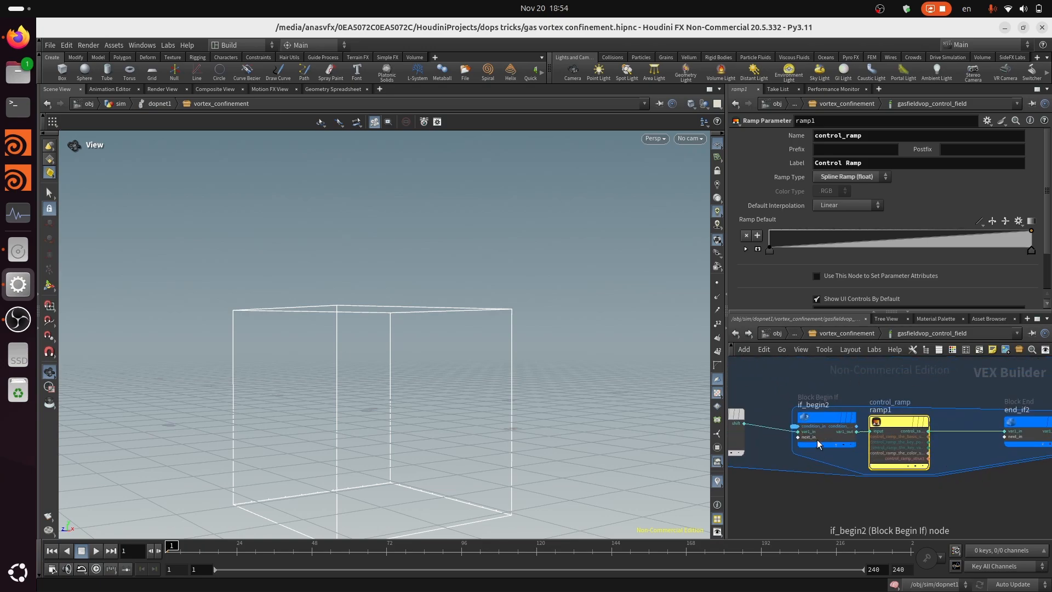
pyautogui.moveTo(830, 419)
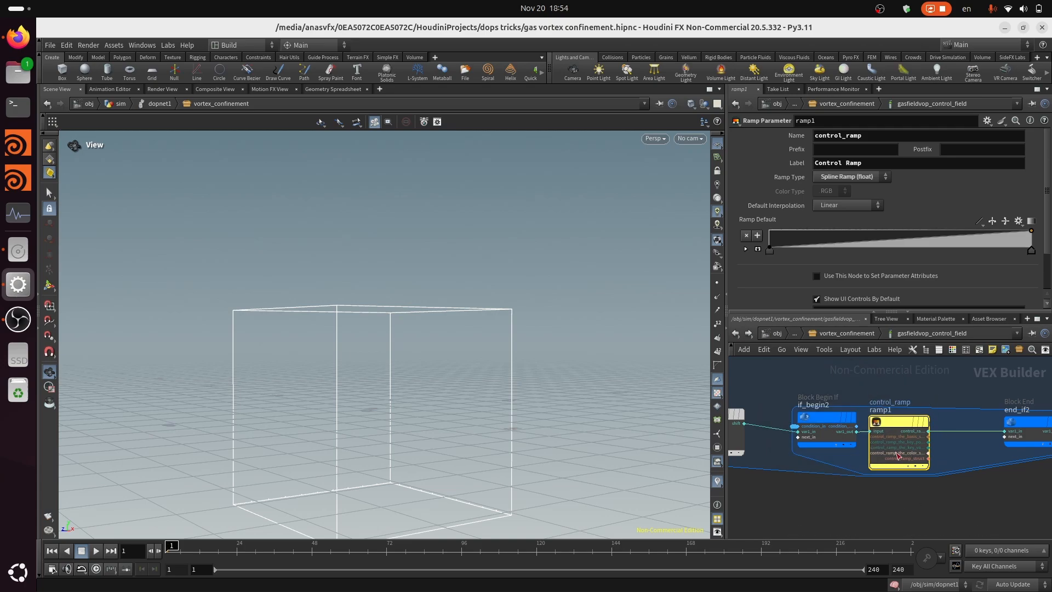
pyautogui.scroll(-1, 920, 470)
pyautogui.scroll(2, 840, 458)
pyautogui.moveTo(762, 430); pyautogui.dragTo(818, 451, button='middle')
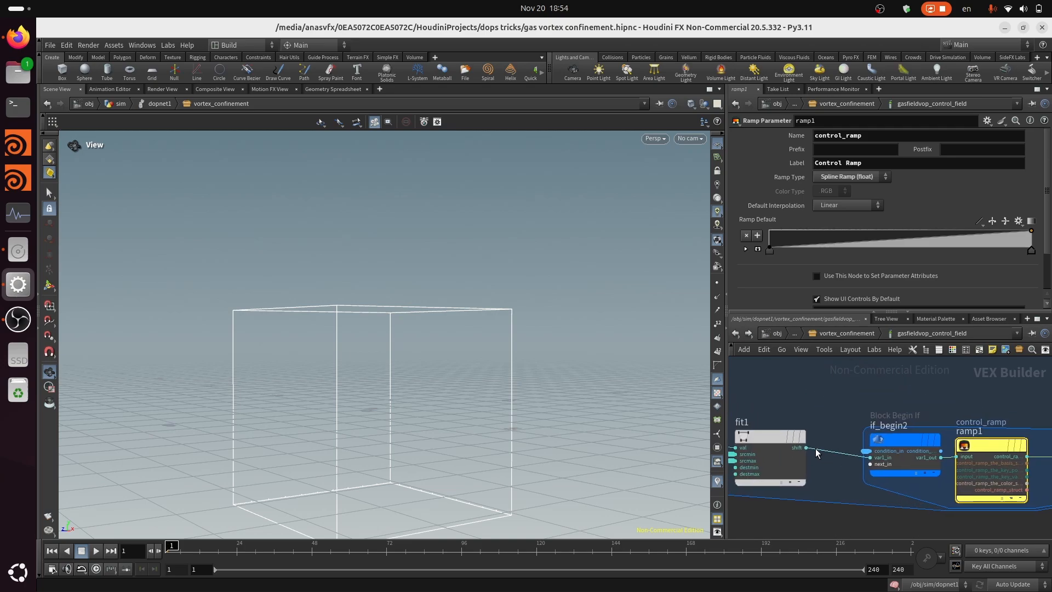
pyautogui.scroll(-3, 843, 462)
pyautogui.moveTo(908, 467); pyautogui.dragTo(848, 429, button='middle')
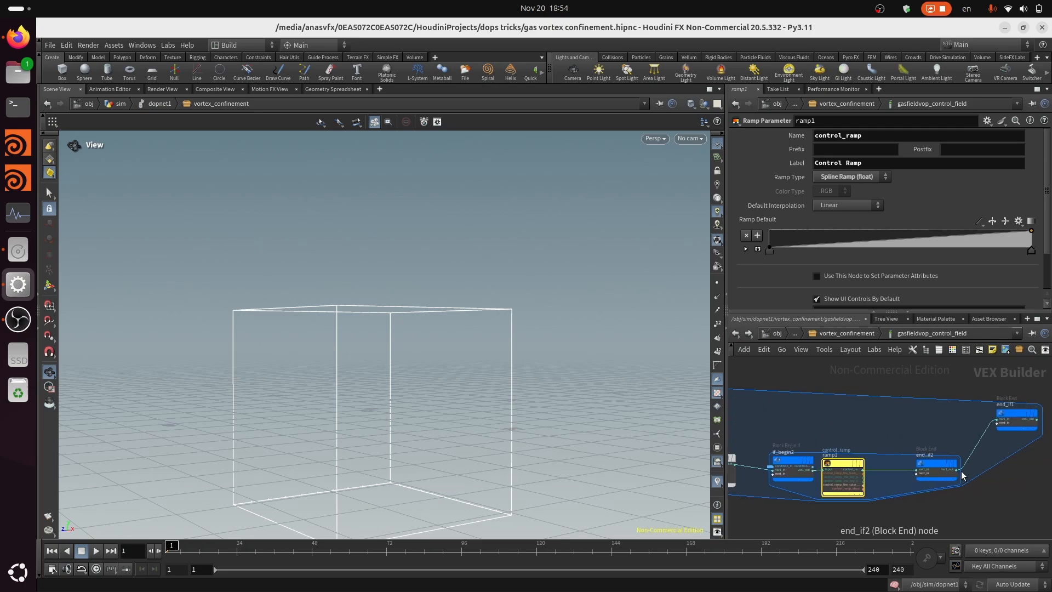
pyautogui.moveTo(918, 419); pyautogui.dragTo(1039, 430, button='middle')
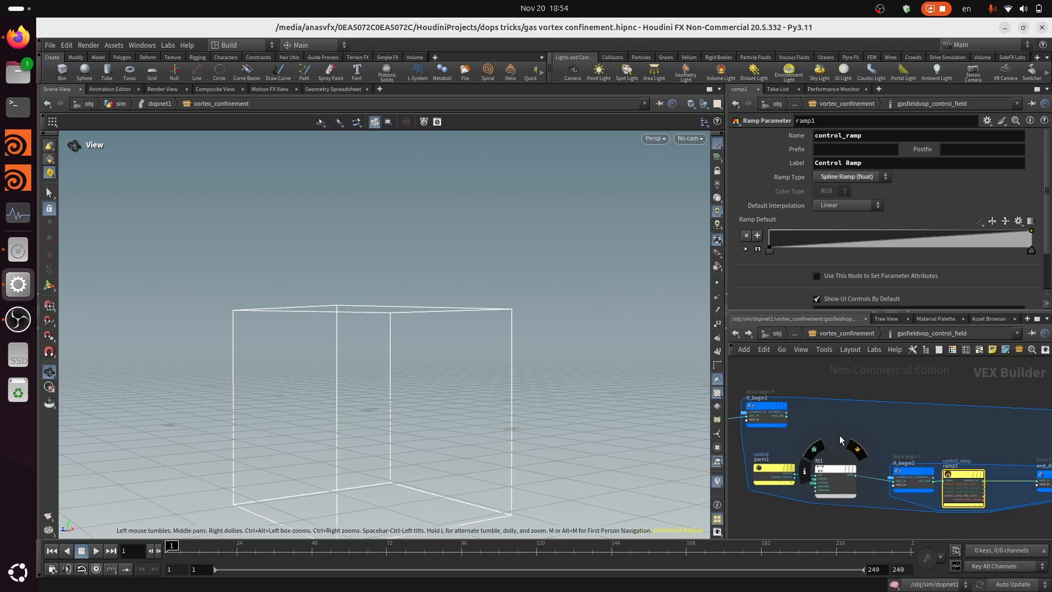
pyautogui.moveTo(826, 441); pyautogui.dragTo(892, 443, button='middle')
pyautogui.scroll(3, 773, 427)
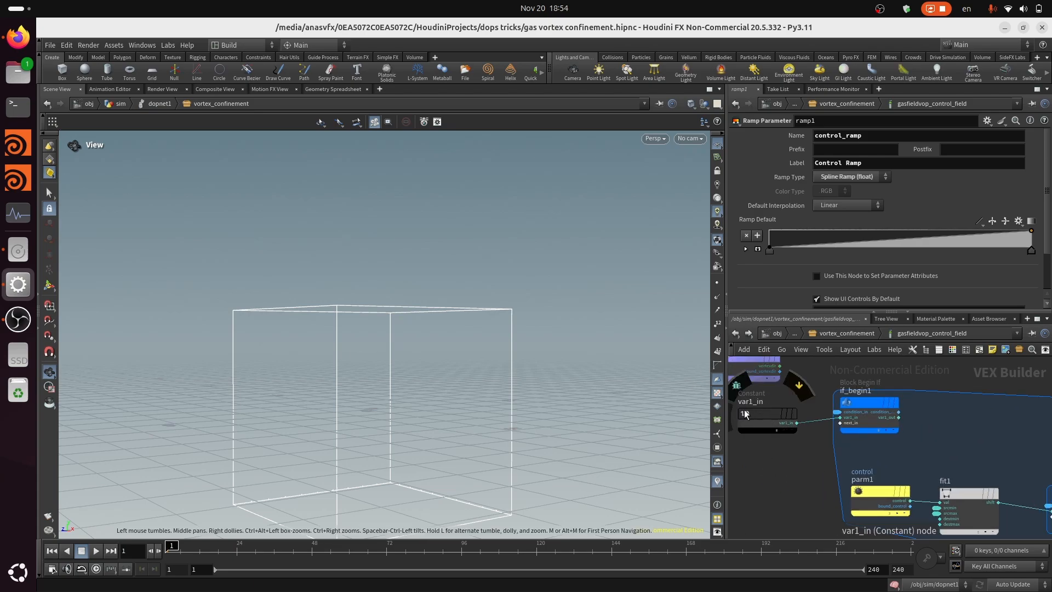
pyautogui.scroll(-5, 779, 488)
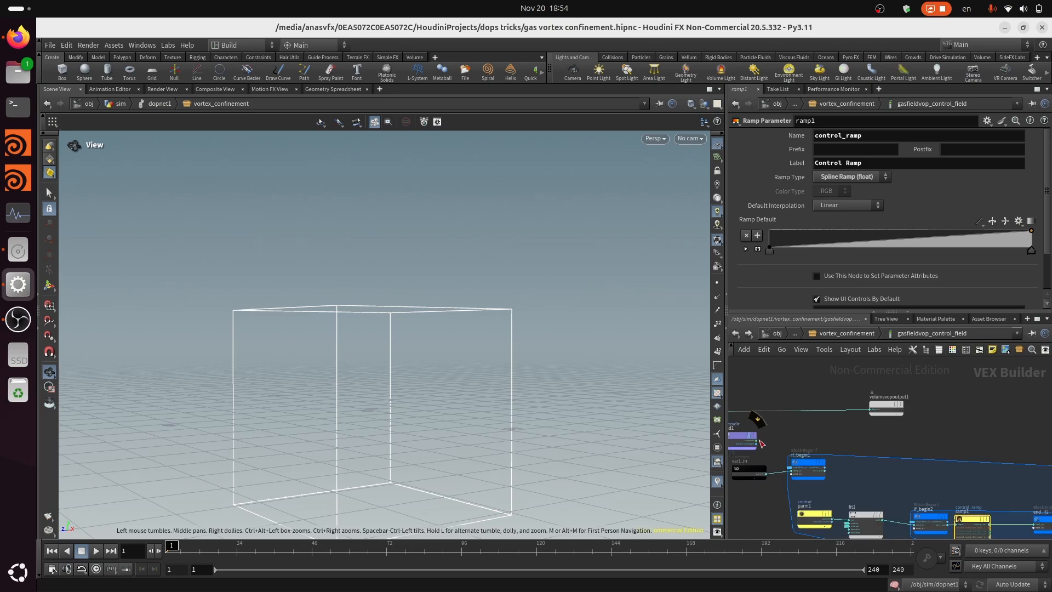
# Move the purple Bind node past the volume output node and shift end_if1 farther from end_if2
pyautogui.moveTo(753, 440); pyautogui.dragTo(906, 439)
pyautogui.moveTo(948, 436); pyautogui.dragTo(848, 416, button='middle')
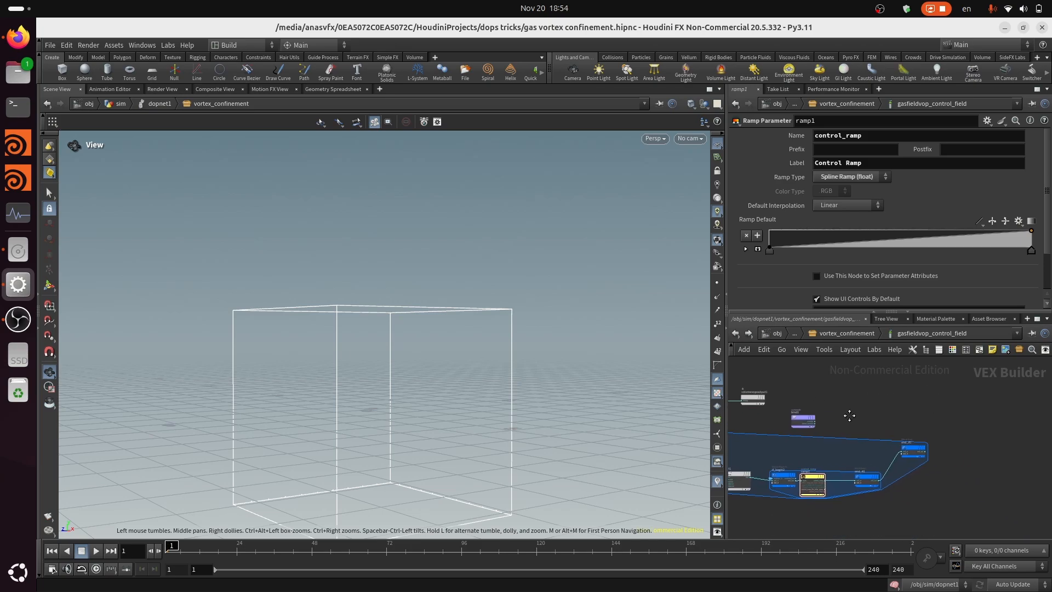
pyautogui.scroll(4, 932, 433)
pyautogui.scroll(-4, 949, 436)
pyautogui.scroll(6, 899, 483)
pyautogui.moveTo(953, 473); pyautogui.dragTo(880, 480, button='middle')
pyautogui.scroll(-3, 879, 471)
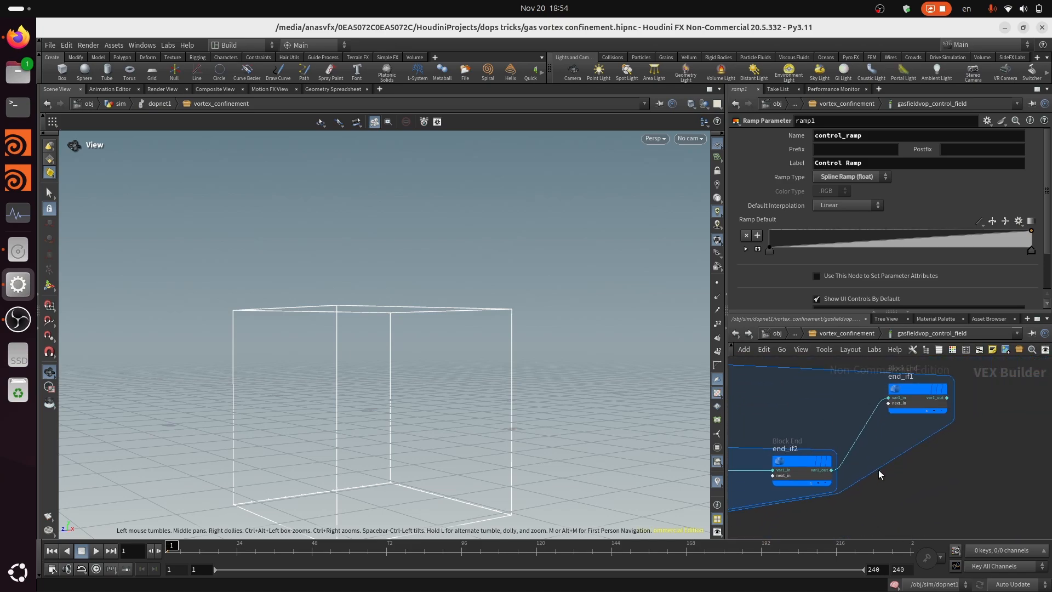
pyautogui.moveTo(914, 391); pyautogui.dragTo(991, 397)
pyautogui.scroll(-3, 905, 475)
# Add a Parameter node in the empty area below end_if2
pyautogui.moveTo(881, 493); pyautogui.dragTo(909, 410, button='middle')
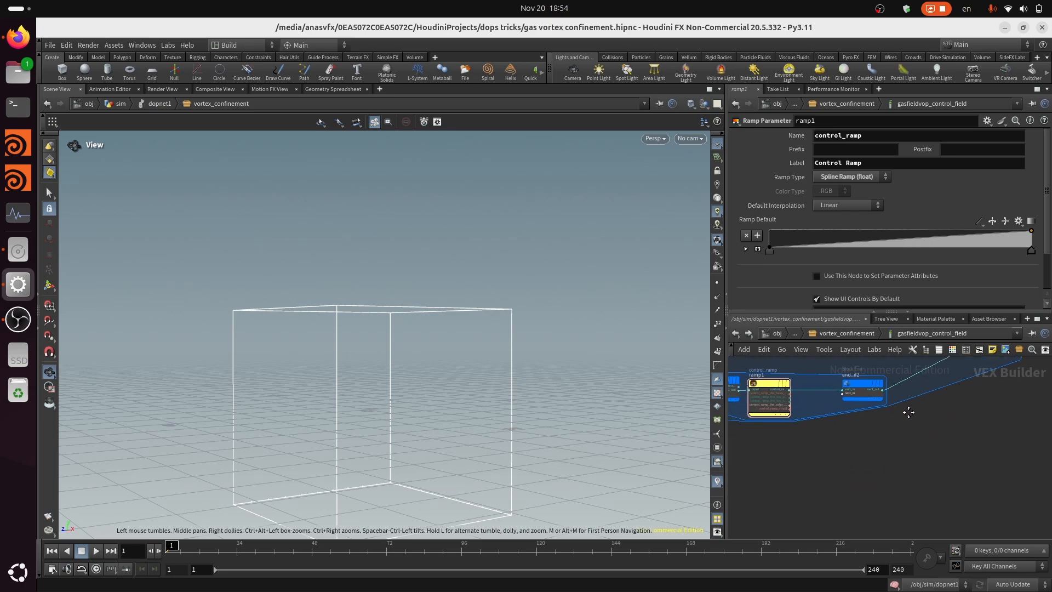
pyautogui.scroll(2, 909, 422)
pyautogui.press('Tab')
pyautogui.press('Escape')
pyautogui.press('Tab')
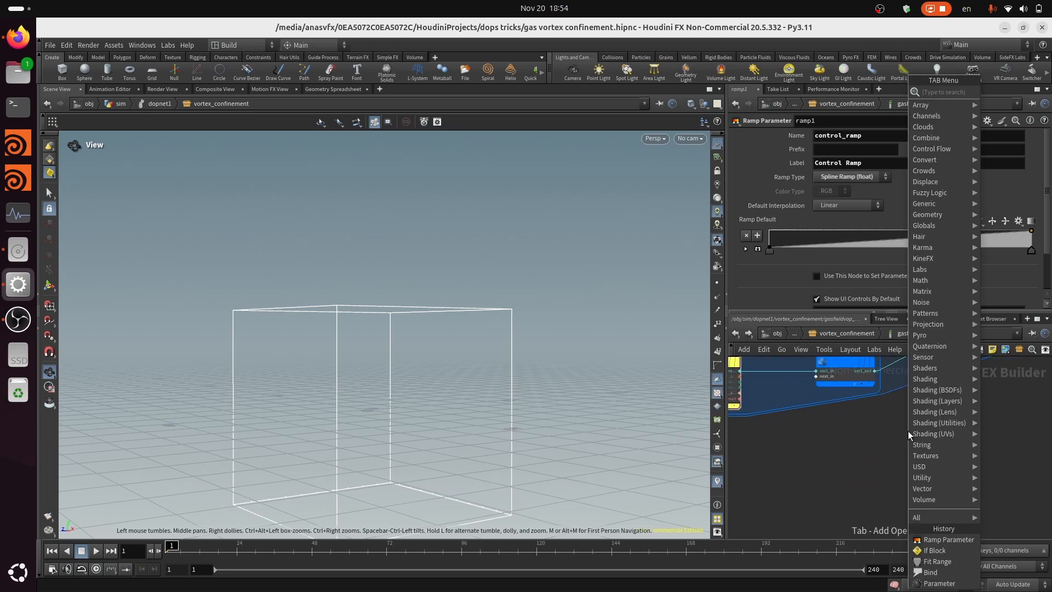
pyautogui.write('parm')
pyautogui.press('Return')
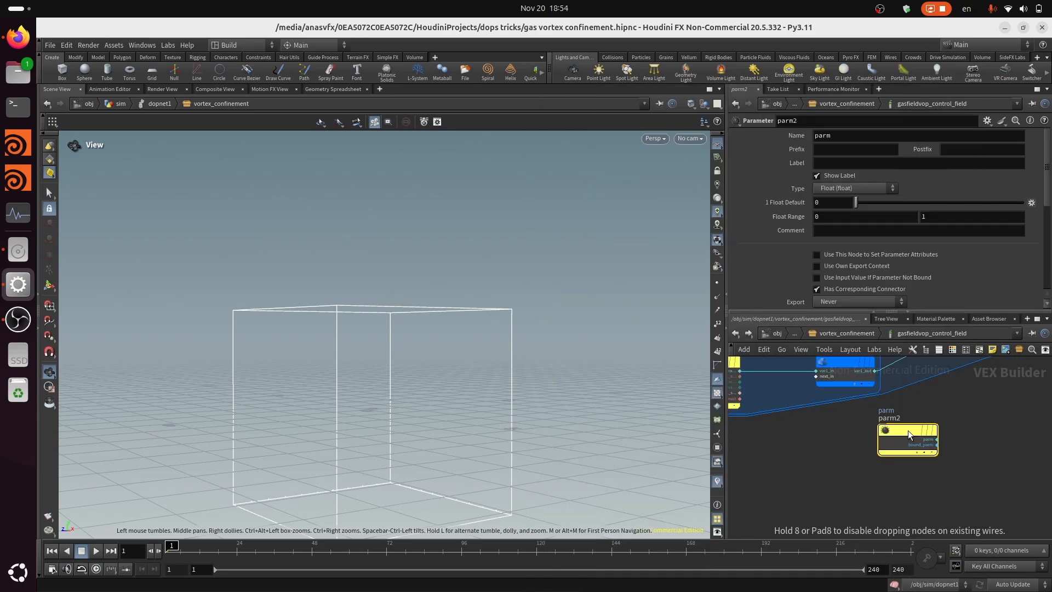
# Name the new float parameter control_influence
pyautogui.click(851, 135)
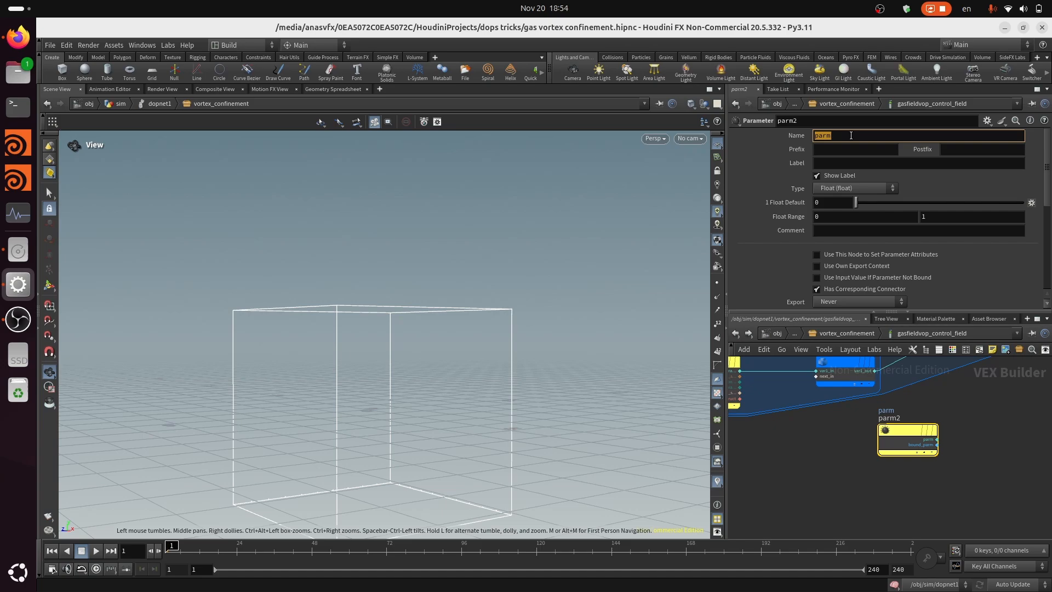
pyautogui.write('control_nfl')
pyautogui.press('BackSpace')
pyautogui.press('BackSpace')
pyautogui.press('BackSpace')
pyautogui.write('influence\\')
pyautogui.press('Return')
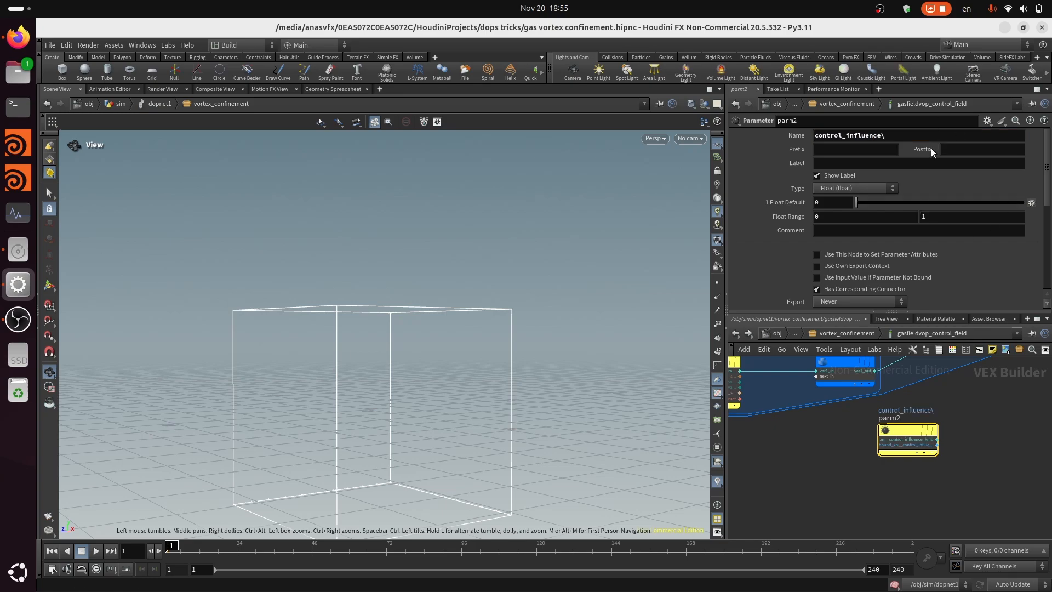
pyautogui.click(925, 135)
pyautogui.press('BackSpace')
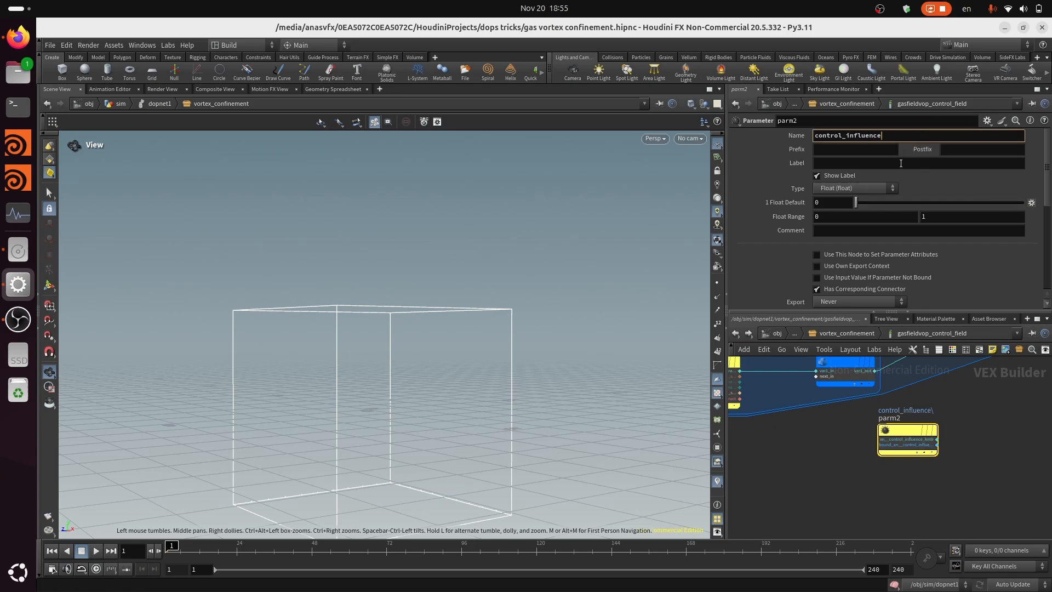
pyautogui.press('Return')
# Label the control_influence parameter Control Influence and reposition its node below end_if2
pyautogui.click(892, 161)
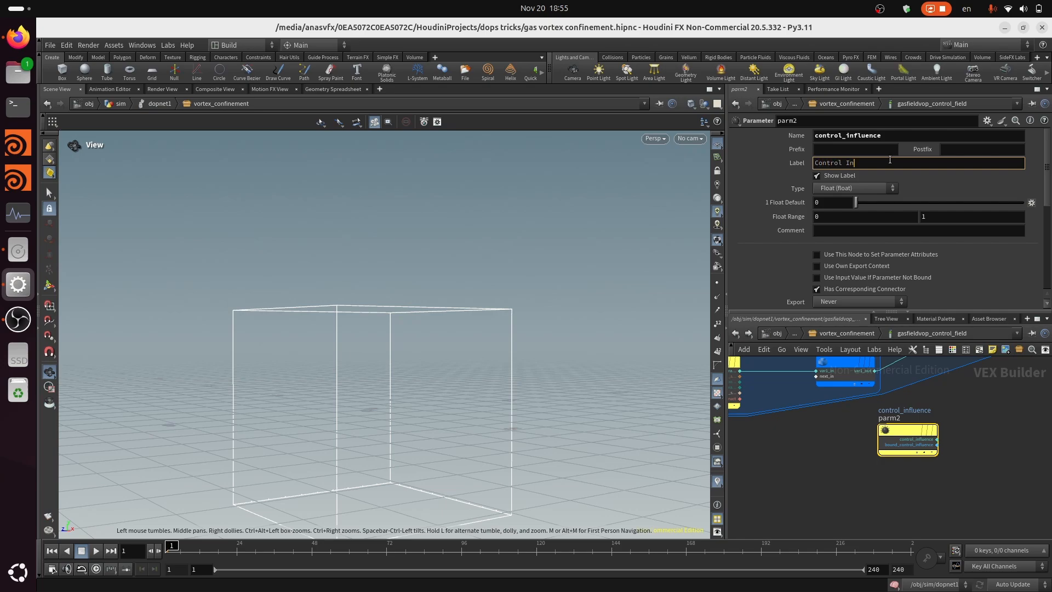
pyautogui.press('Return')
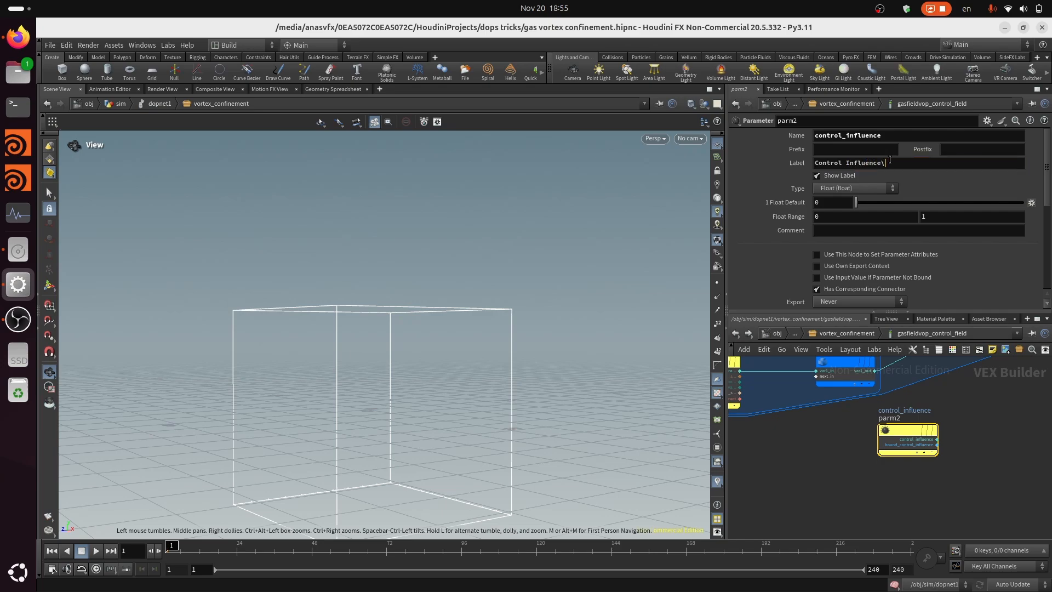
pyautogui.moveTo(989, 436); pyautogui.dragTo(965, 462, button='middle')
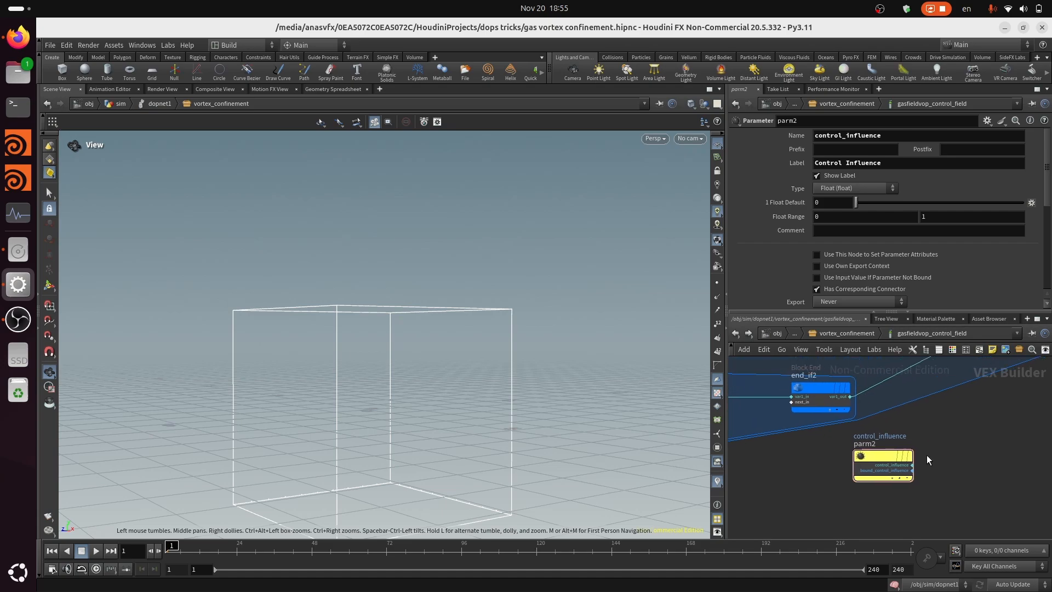
pyautogui.moveTo(872, 455); pyautogui.dragTo(804, 465)
# Add a Complement node beside the control_influence parameter and connect the control_influence output to its val input
pyautogui.press('Tab')
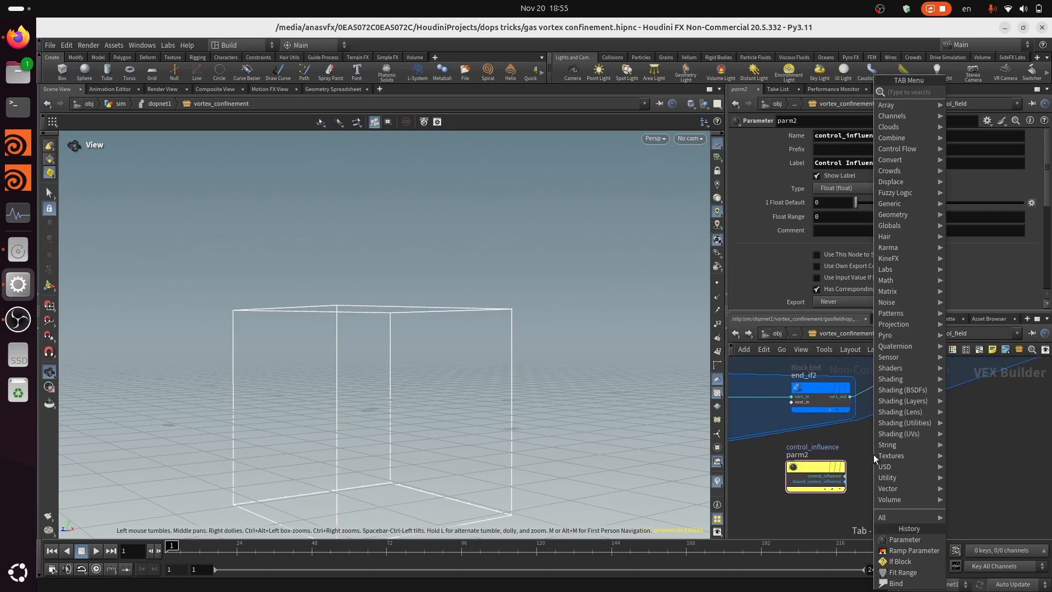
pyautogui.write('com')
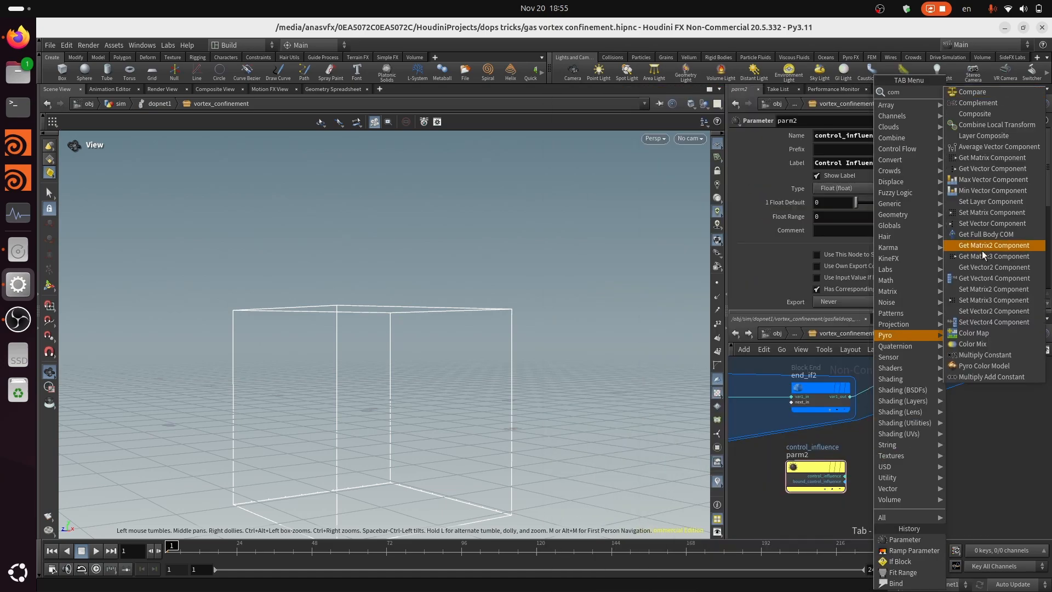
pyautogui.click(996, 100)
pyautogui.click(924, 486)
pyautogui.scroll(3, 859, 461)
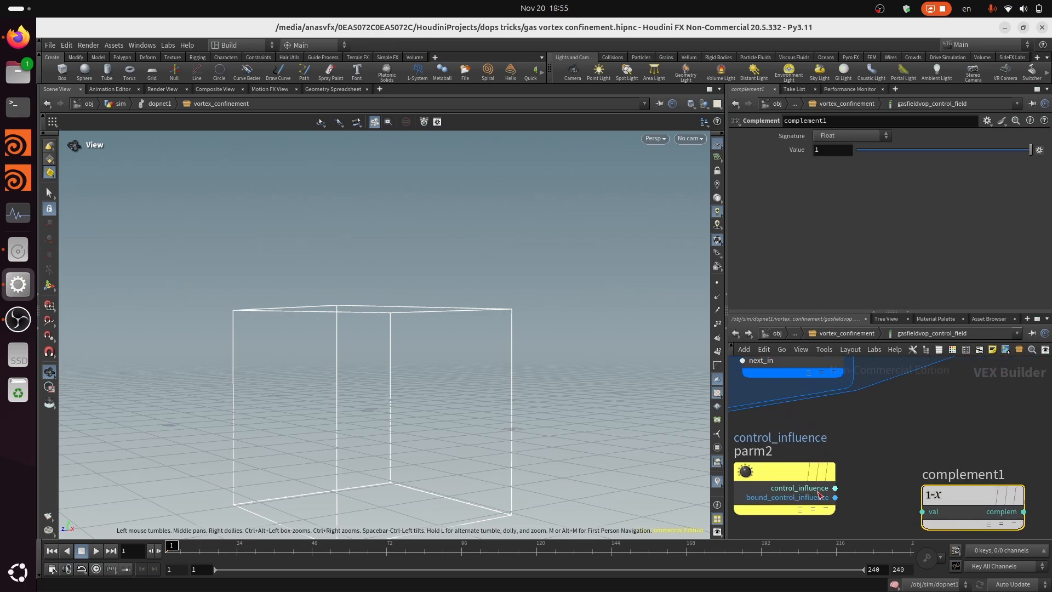
pyautogui.click(835, 488)
pyautogui.click(924, 511)
pyautogui.scroll(-3, 924, 483)
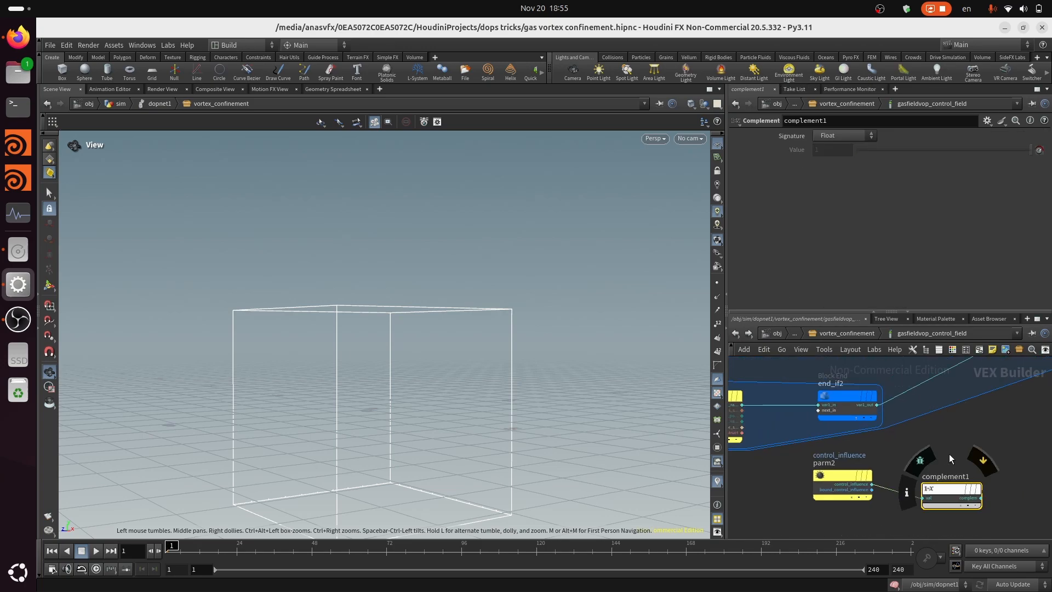
# Duplicate the Complement node, keeping its connection from control_influence
pyautogui.hotkey('ctrl', 'c')
pyautogui.hotkey('ctrl', 'v')
pyautogui.scroll(-2, 911, 451)
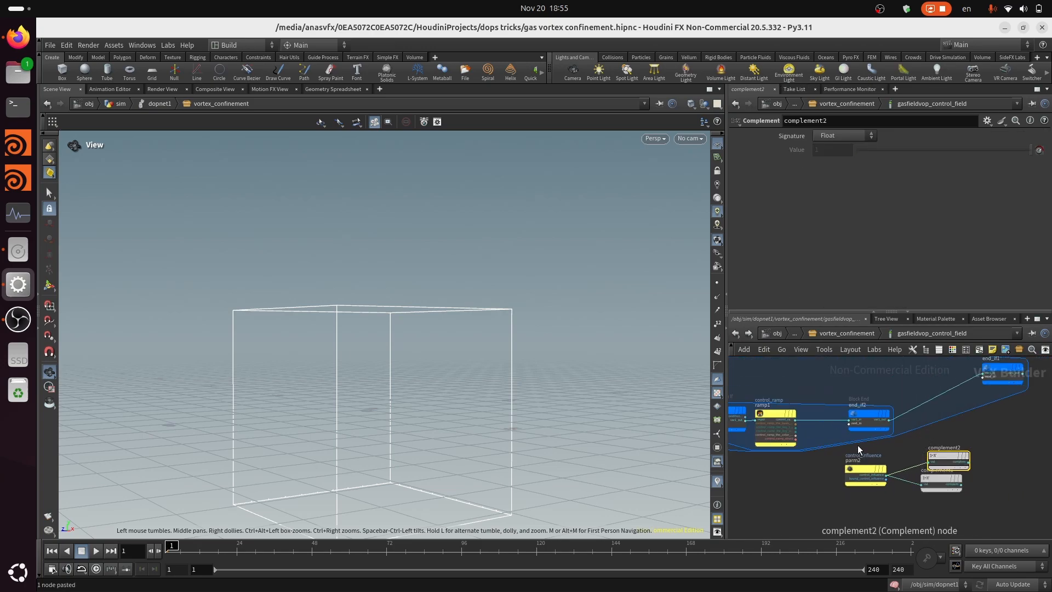
# Connect end_if2's var1_out to the val input of complement2 and place that node between end_if2 and complement1
pyautogui.scroll(3, 928, 449)
pyautogui.moveTo(958, 460); pyautogui.dragTo(1015, 416)
pyautogui.scroll(2, 877, 419)
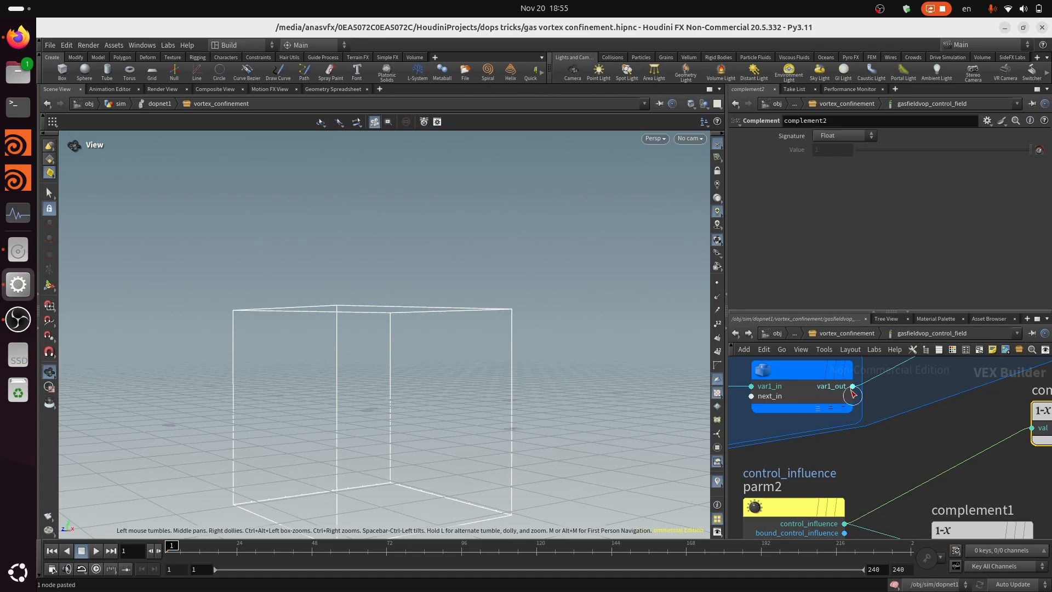
pyautogui.scroll(-4, 996, 452)
pyautogui.moveTo(984, 457); pyautogui.dragTo(932, 464, button='middle')
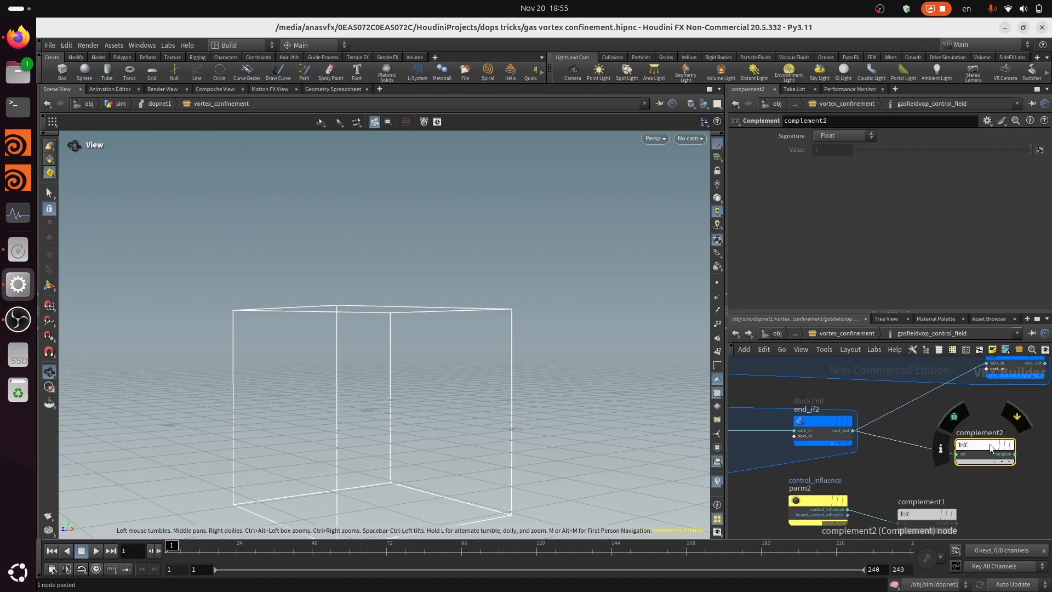
pyautogui.moveTo(984, 445); pyautogui.dragTo(914, 462)
pyautogui.scroll(-3, 954, 462)
pyautogui.scroll(3, 970, 464)
# Add a Multiply node to the right of the two Complement nodes
pyautogui.press('Tab')
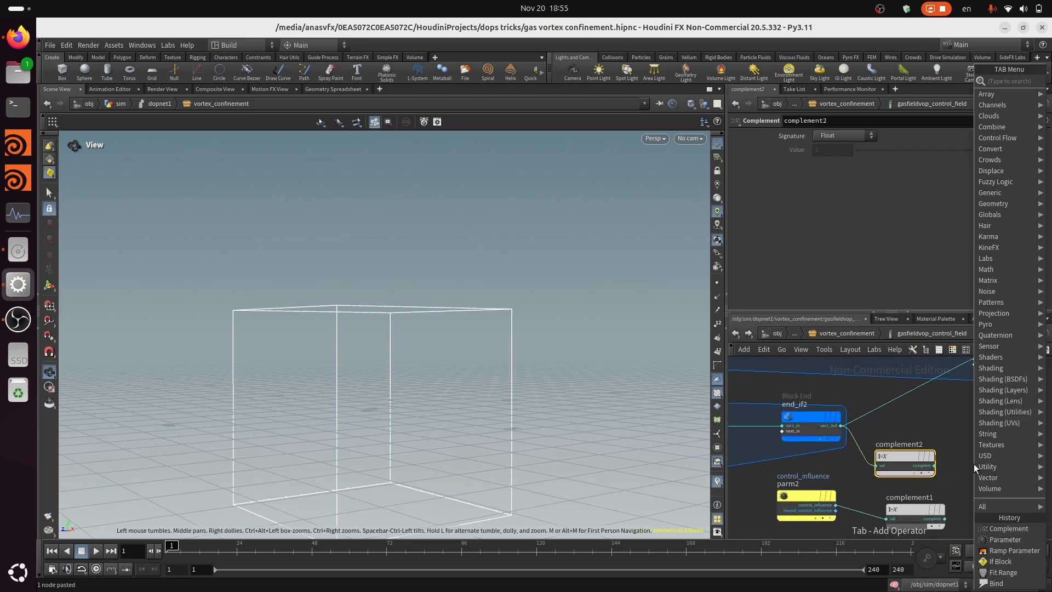
pyautogui.write('mu')
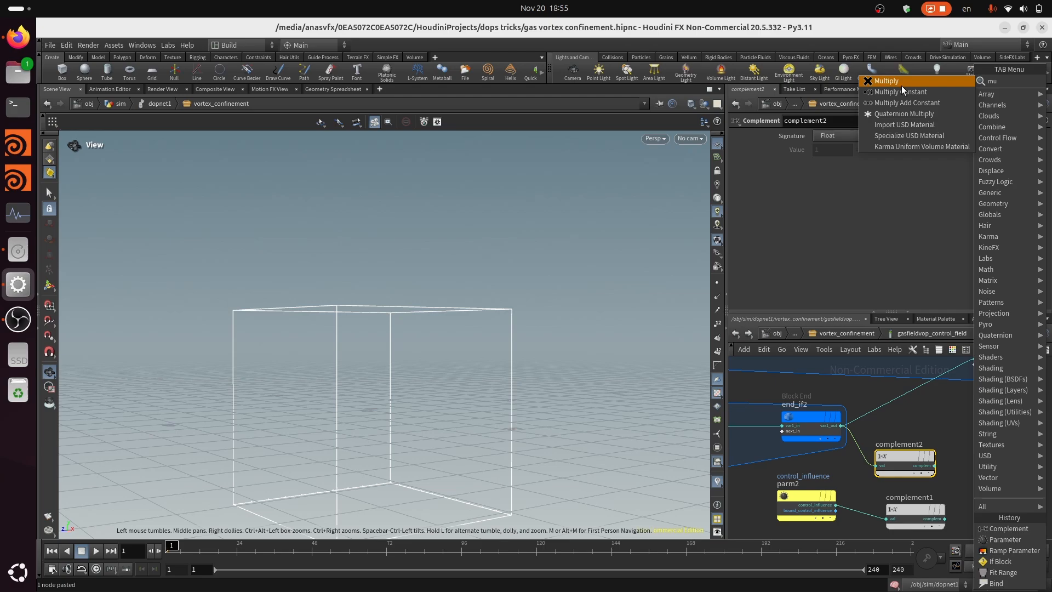
pyautogui.click(903, 86)
pyautogui.click(1012, 469)
# Connect the outputs of complement2 and complement1 to input1 and input2 of the Multiply node
pyautogui.scroll(2, 981, 471)
pyautogui.click(917, 462)
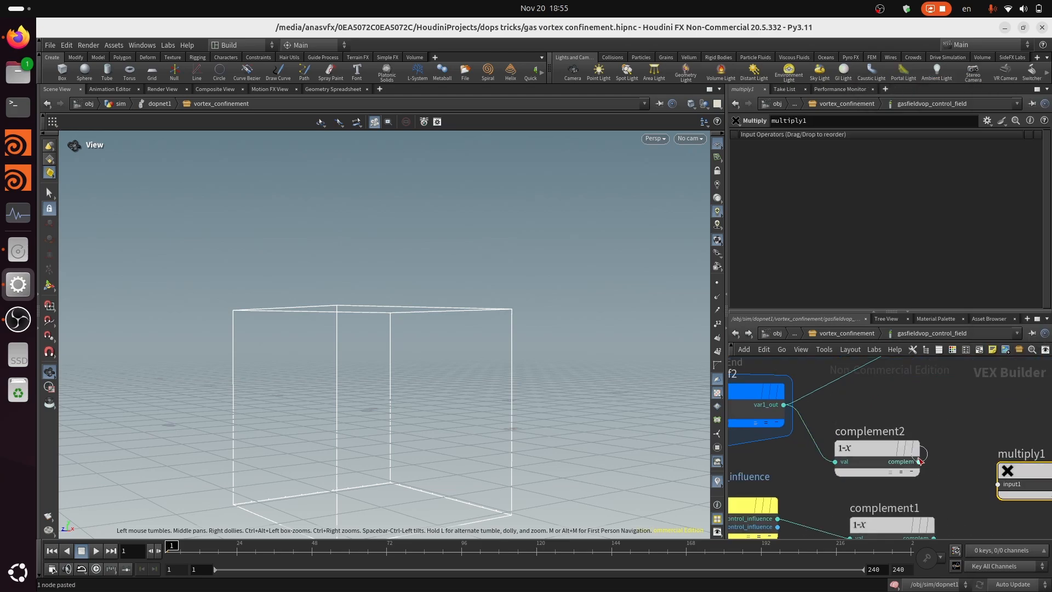
pyautogui.click(998, 484)
pyautogui.scroll(1, 986, 462)
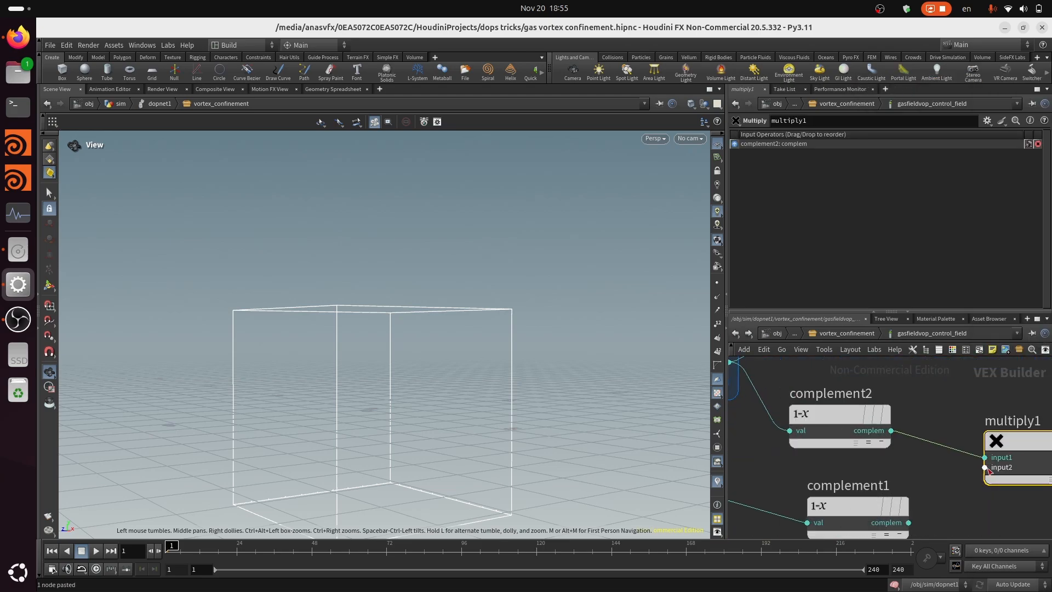
pyautogui.click(908, 522)
pyautogui.click(985, 467)
pyautogui.scroll(-3, 1005, 504)
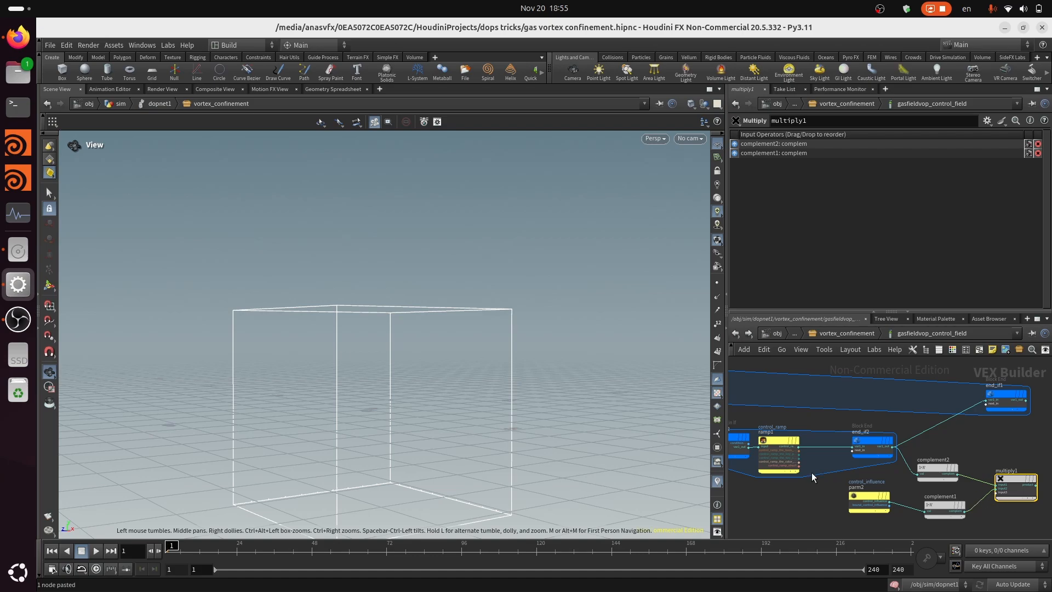
# Place an Add node above and to the right of multiply1
pyautogui.moveTo(806, 470); pyautogui.dragTo(935, 462, button='middle')
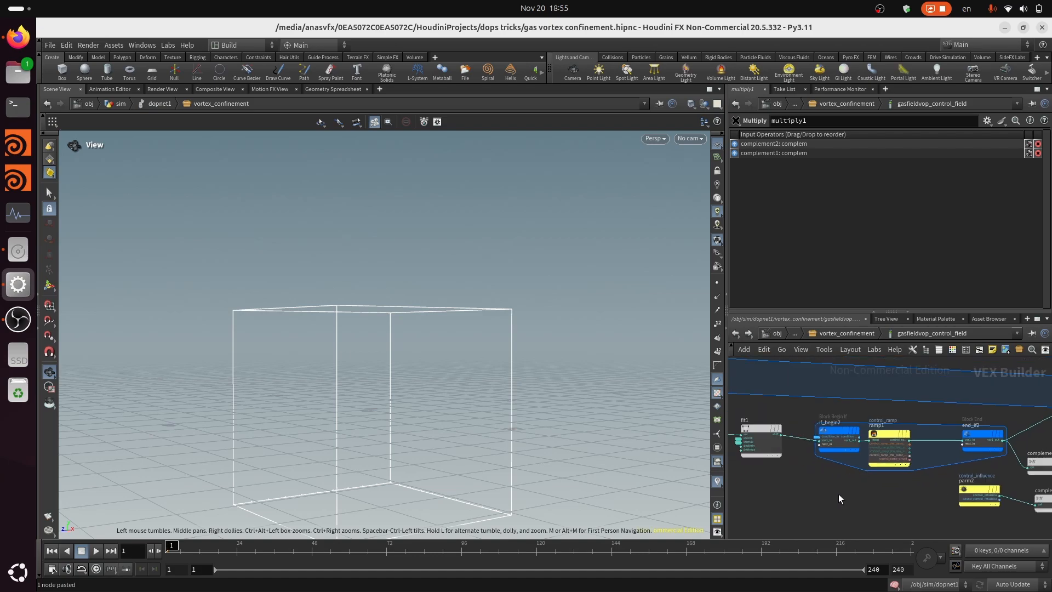
pyautogui.moveTo(839, 495); pyautogui.dragTo(911, 475, button='middle')
pyautogui.press('f')
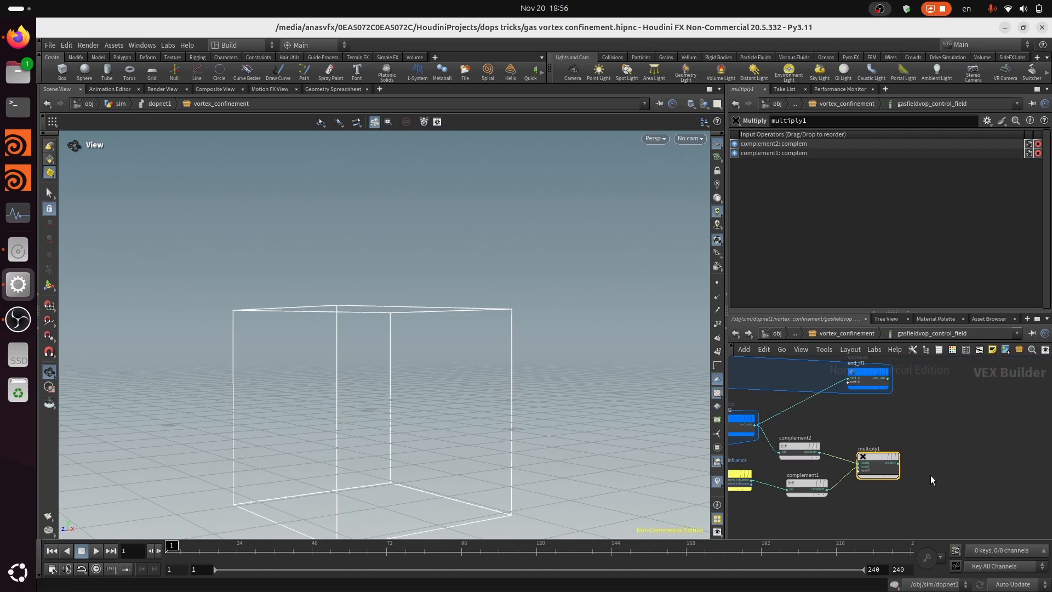
pyautogui.press('Tab')
pyautogui.write('add')
pyautogui.click(872, 80)
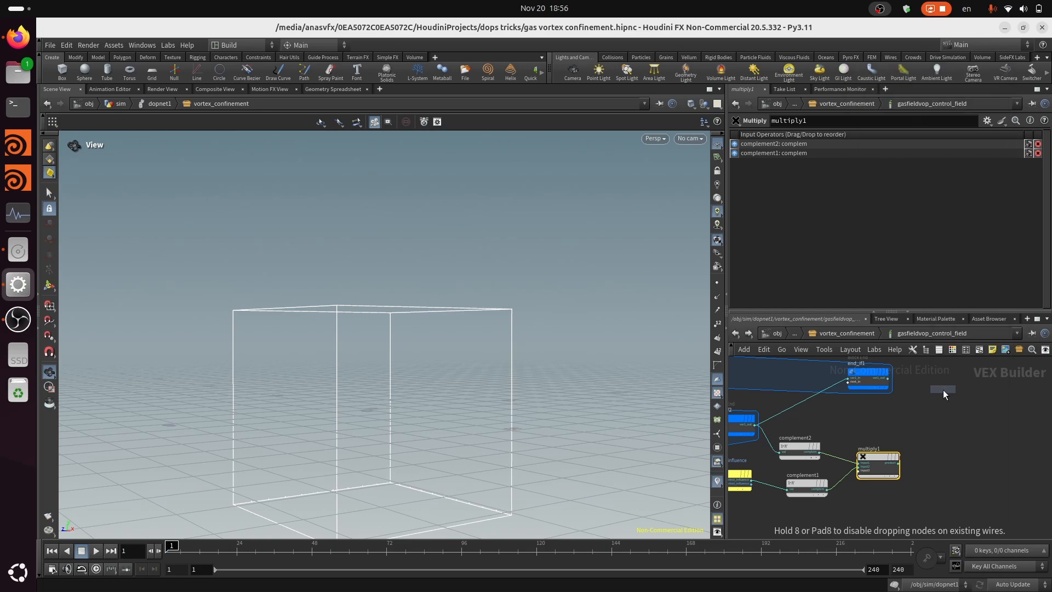
pyautogui.click(944, 392)
# Connect end_if2's var1_out and multiply1's product to input1 and input2 of the Add node
pyautogui.moveTo(759, 425); pyautogui.dragTo(931, 415)
pyautogui.scroll(3, 932, 415)
pyautogui.click(935, 415)
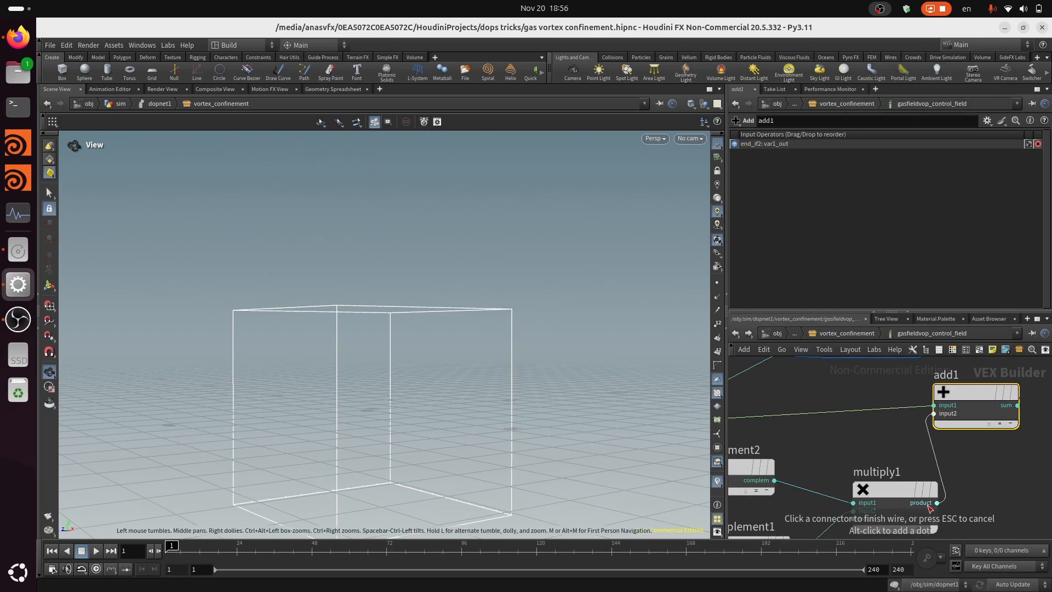
pyautogui.click(936, 503)
# Connect the Add node's sum to end_if1's var1_in and shift end_if1 further right to make room
pyautogui.scroll(-3, 913, 498)
pyautogui.moveTo(904, 411); pyautogui.dragTo(951, 408)
pyautogui.scroll(3, 951, 439)
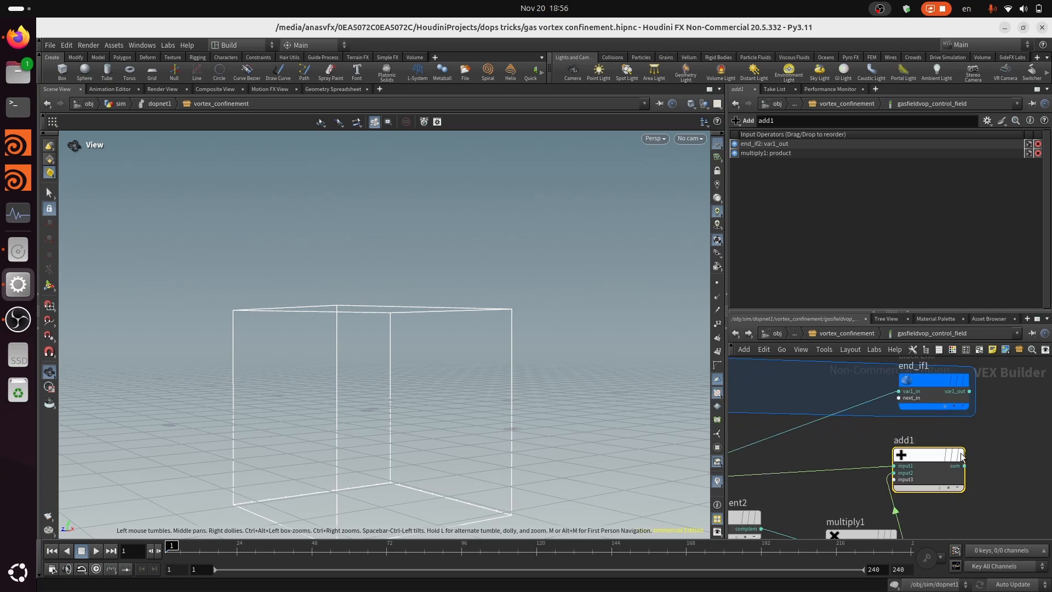
pyautogui.click(964, 465)
pyautogui.click(892, 389)
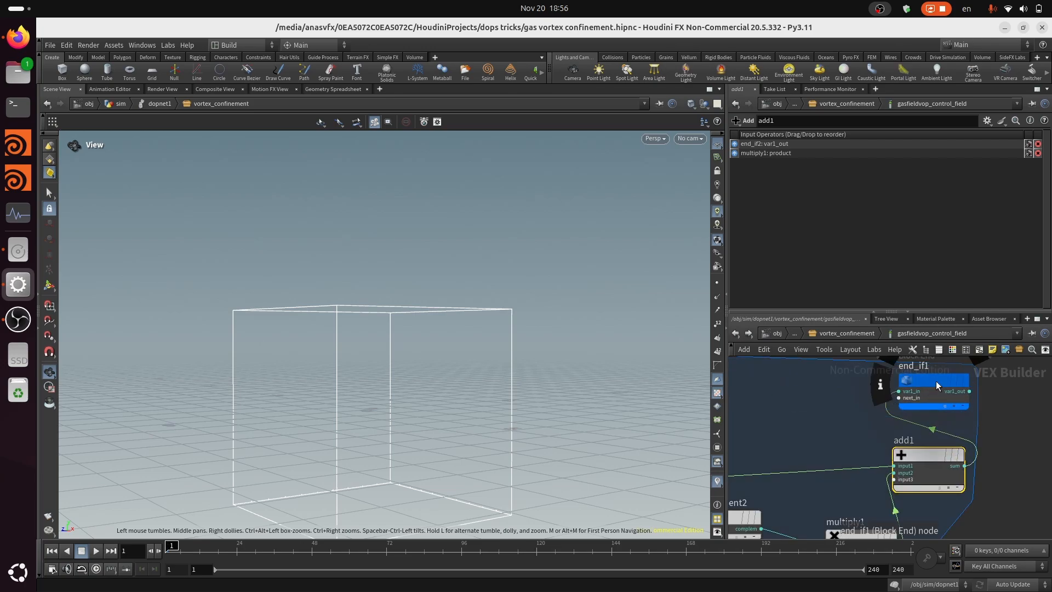
pyautogui.moveTo(936, 381); pyautogui.dragTo(1009, 379)
pyautogui.scroll(-3, 965, 408)
pyautogui.scroll(-2, 893, 419)
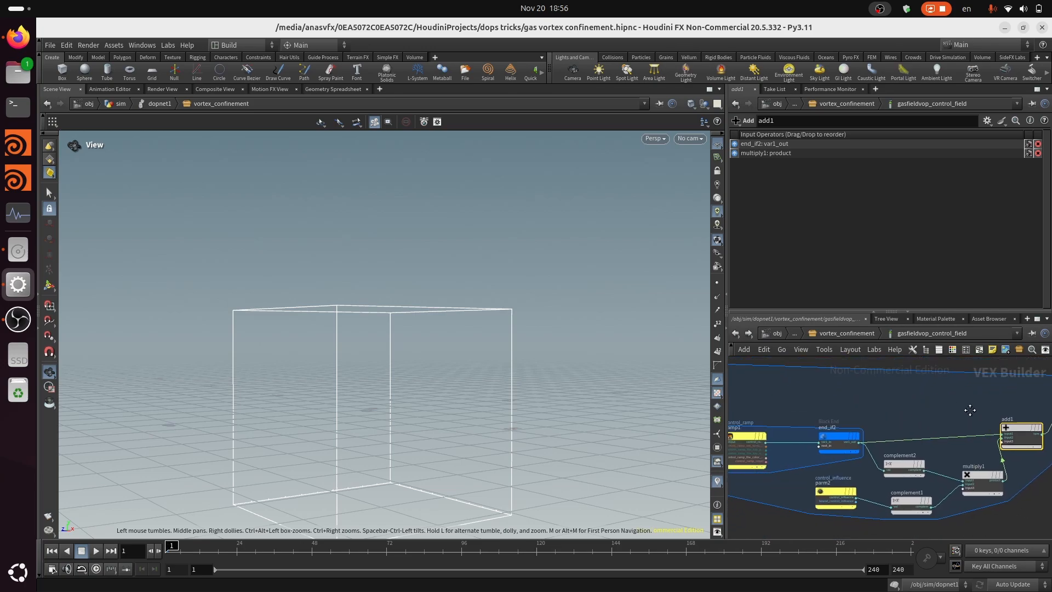
# Reset the Control Ramp on gasfieldvop_control_field to a linear ramp whose second point has value 1
pyautogui.click(851, 333)
pyautogui.scroll(-1, 846, 280)
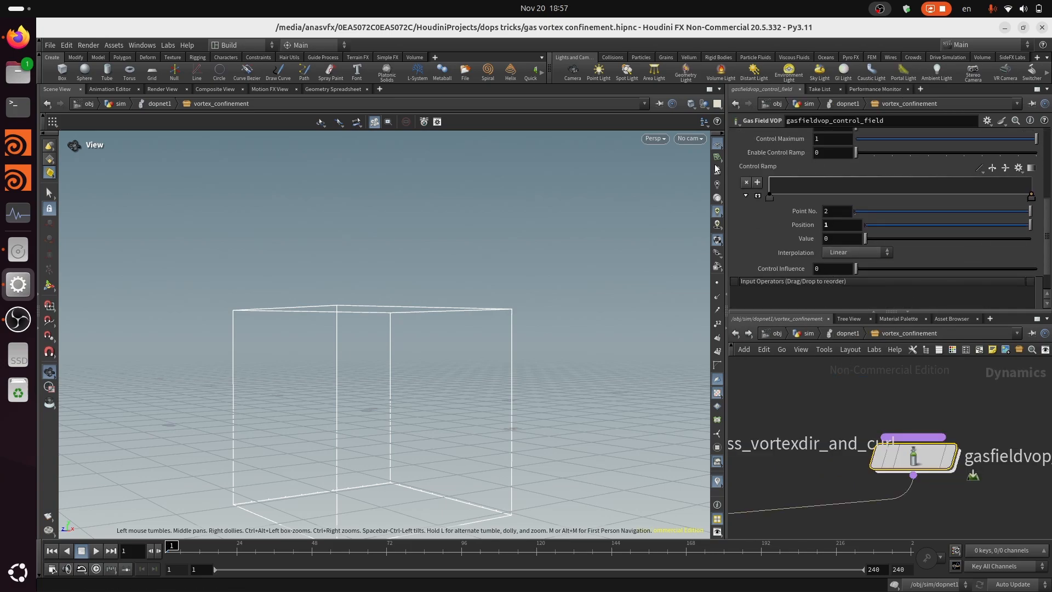
pyautogui.rightClick(759, 170)
pyautogui.click(809, 347)
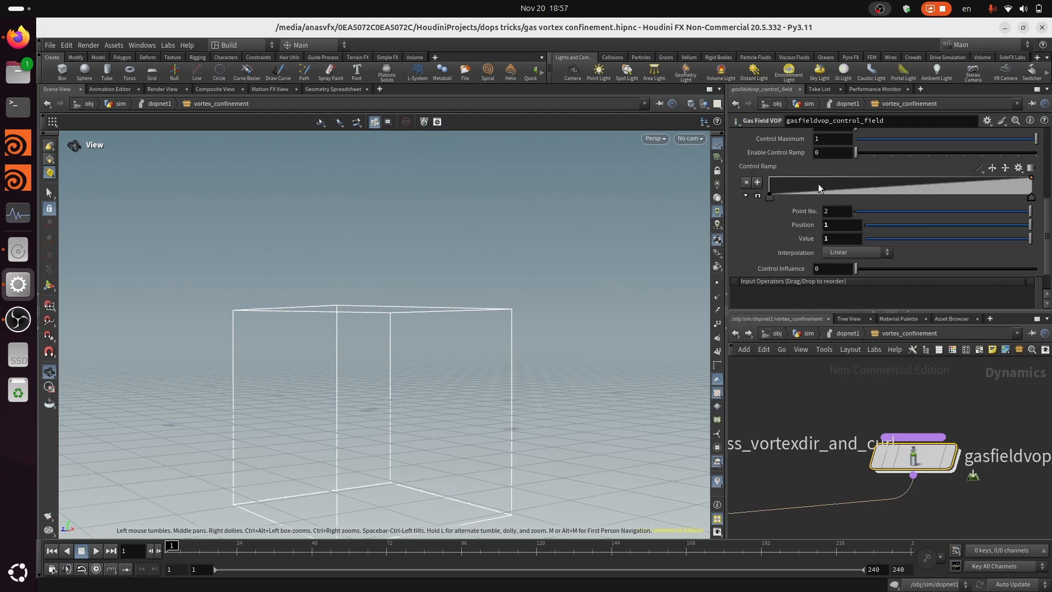
# Change the enable_control_ramp parameter's type to Toggle (int) inside gasfieldvop_control_field, and return to the node's parameters
pyautogui.scroll(2, 831, 255)
pyautogui.scroll(-3, 844, 214)
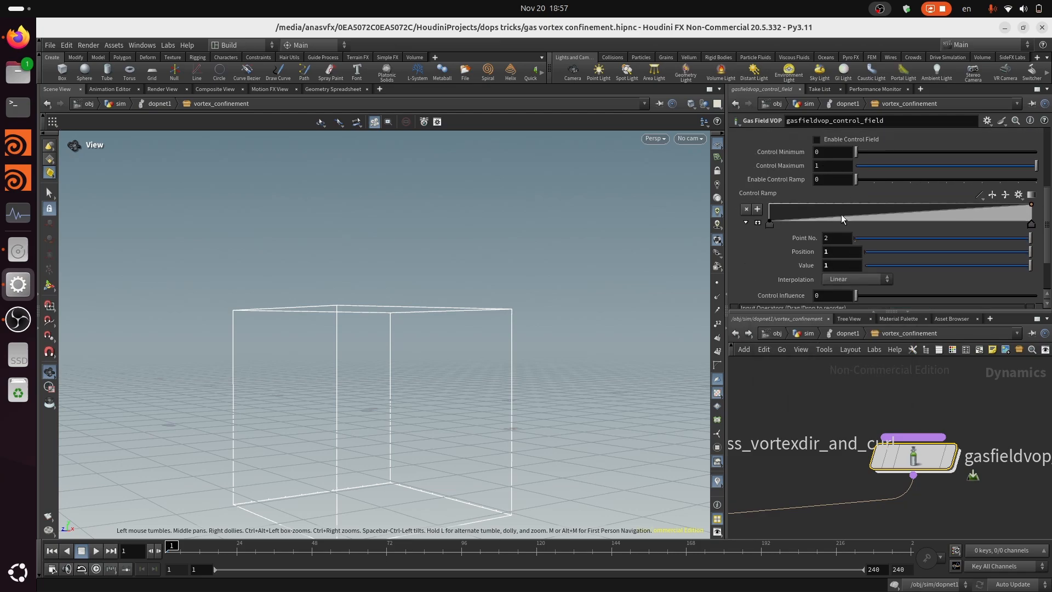
pyautogui.scroll(4, 876, 221)
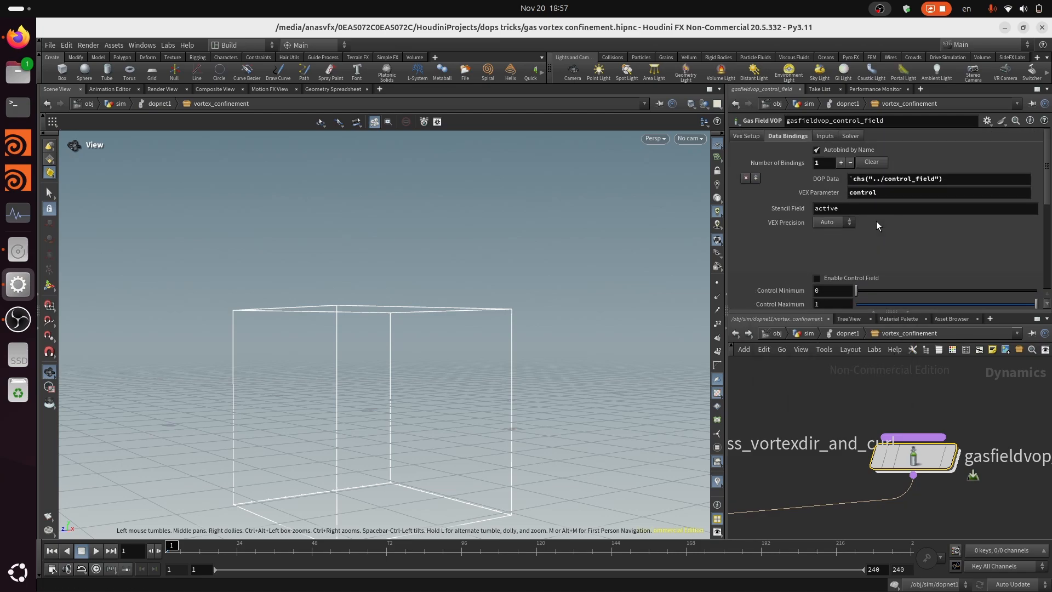
pyautogui.scroll(-4, 876, 222)
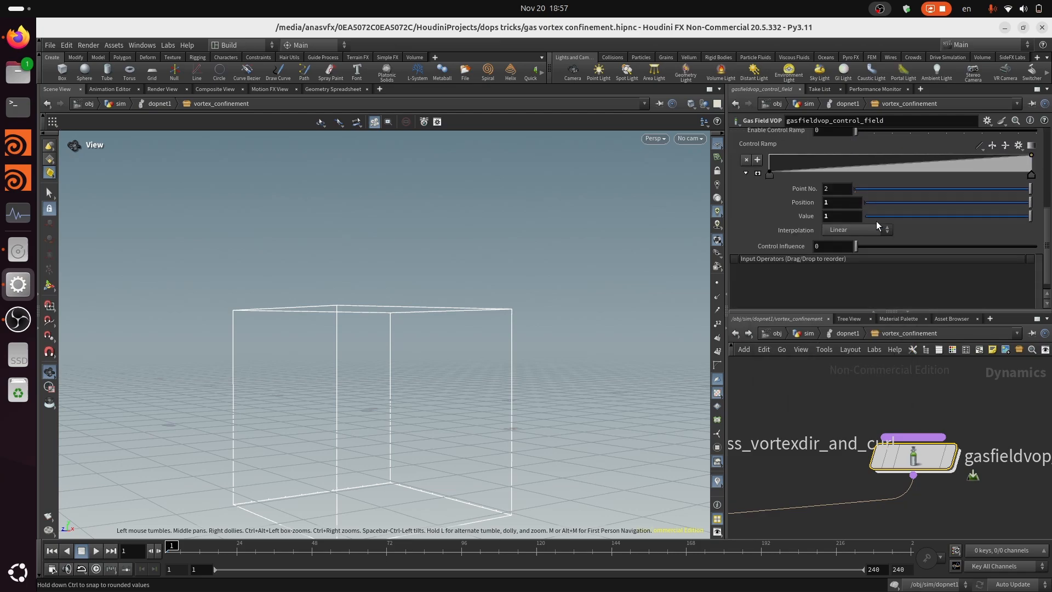
pyautogui.doubleClick(921, 467)
pyautogui.scroll(8, 916, 478)
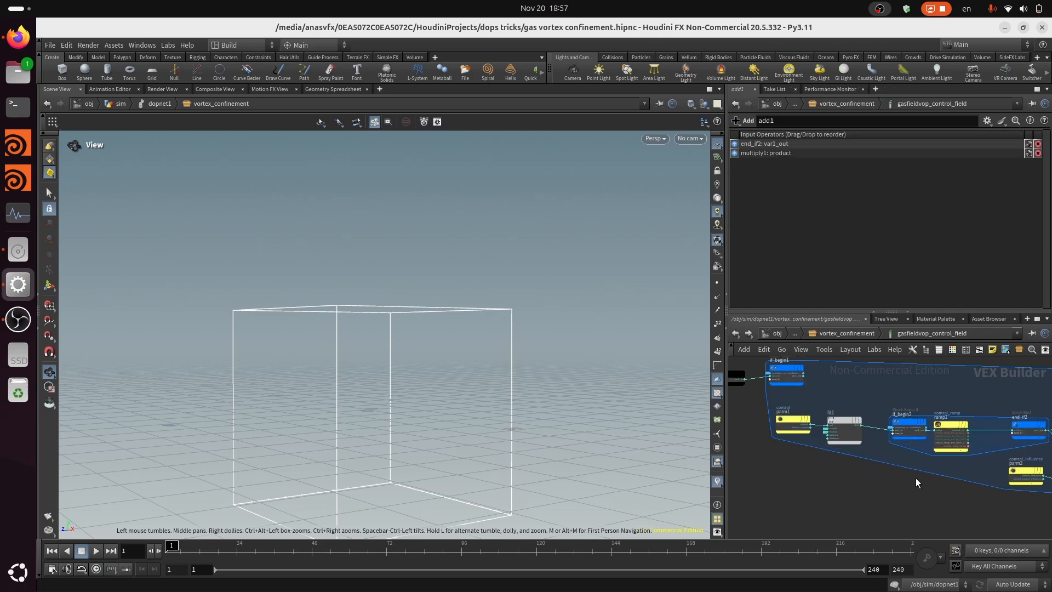
pyautogui.click(855, 431)
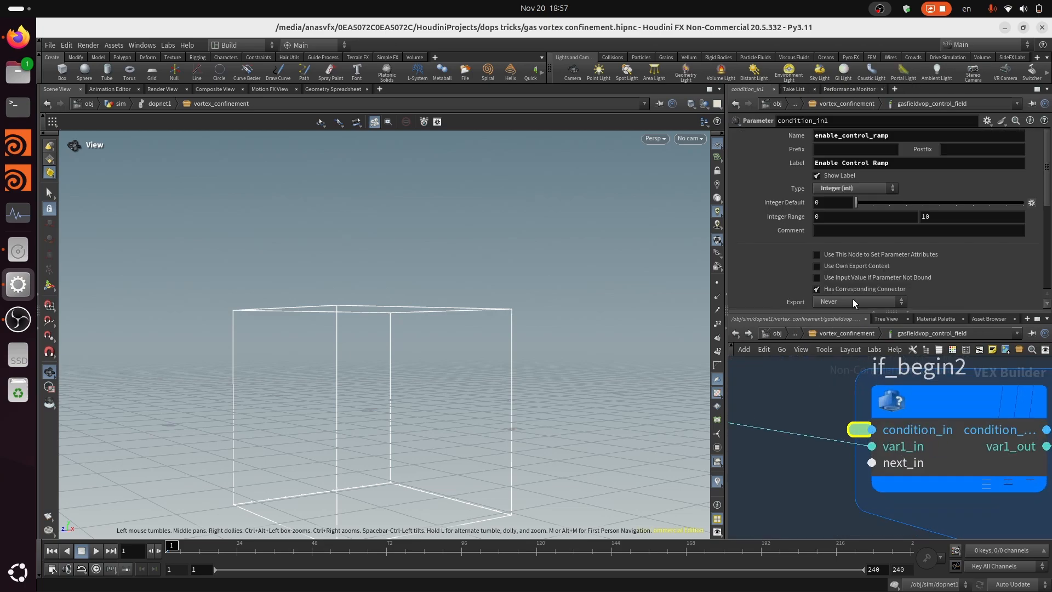
pyautogui.click(858, 189)
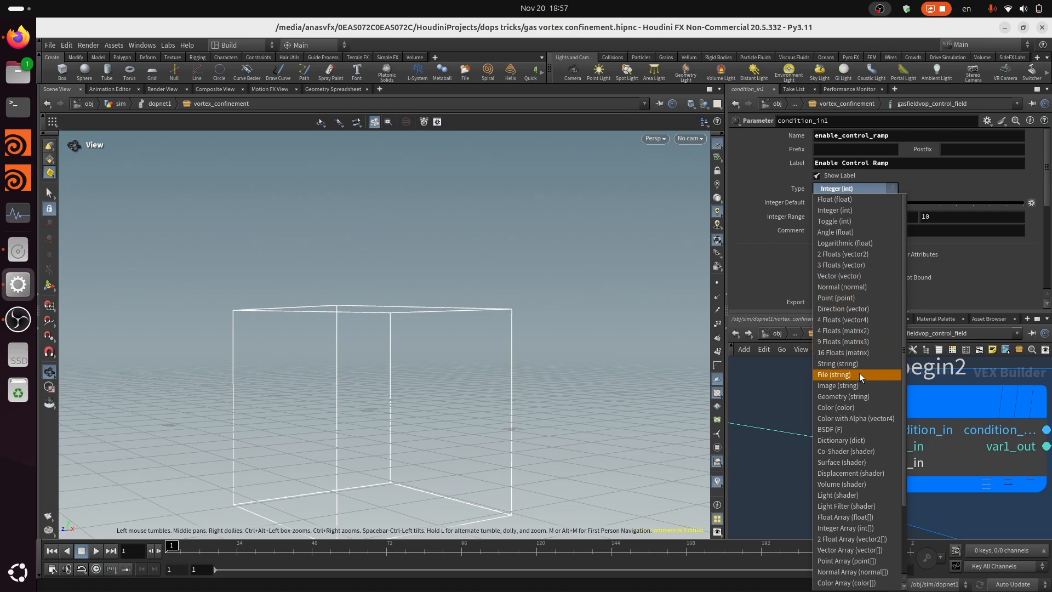
pyautogui.click(858, 219)
pyautogui.click(861, 331)
pyautogui.scroll(-3, 870, 245)
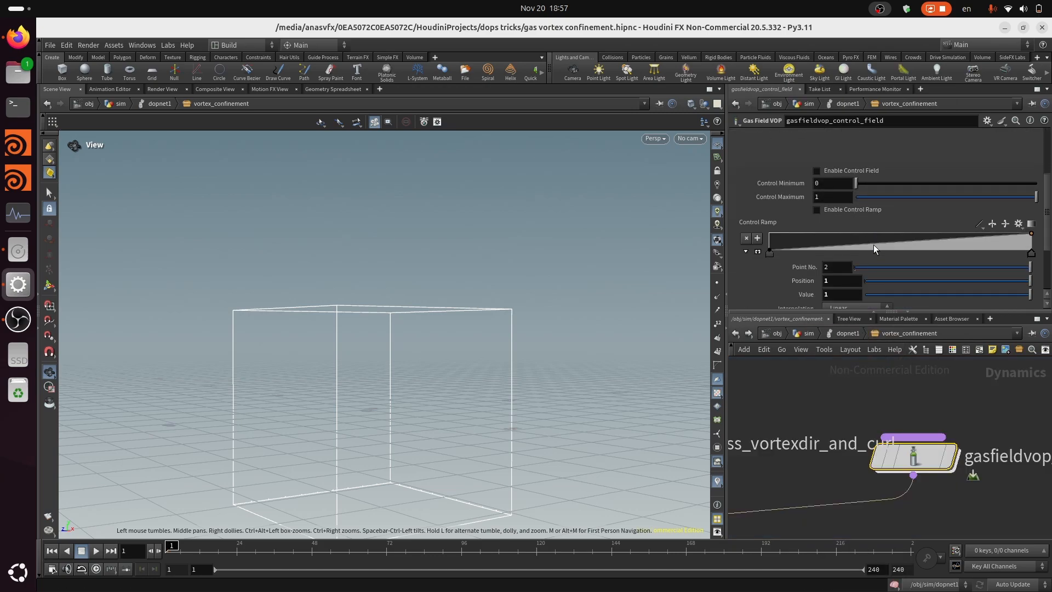
# Open the parameter interface editor for the vortex_confinement subnetwork beside the parameters of gasfieldvop_control_field
pyautogui.click(847, 332)
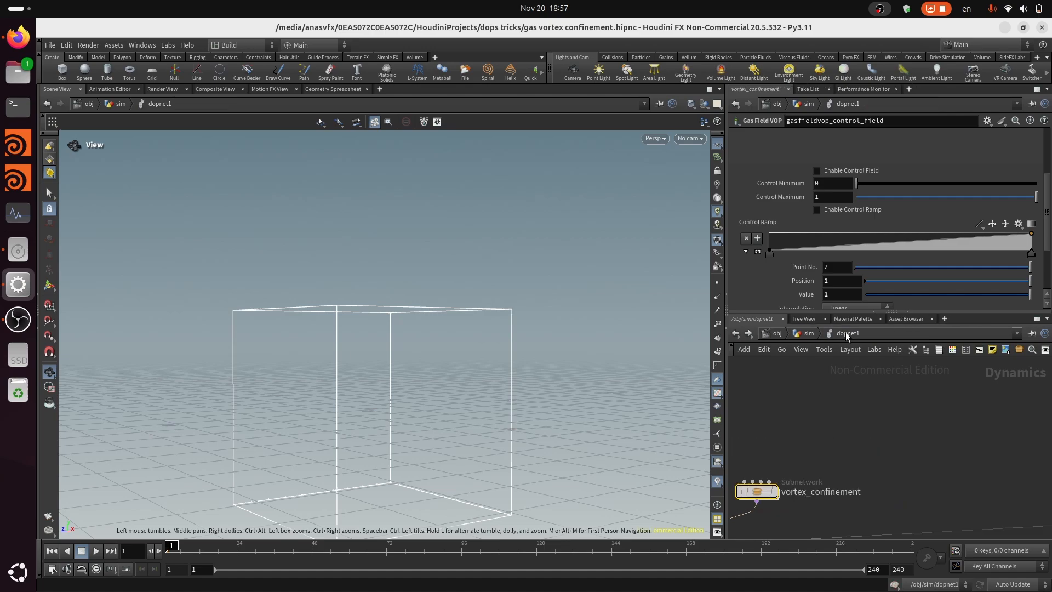
pyautogui.click(987, 120)
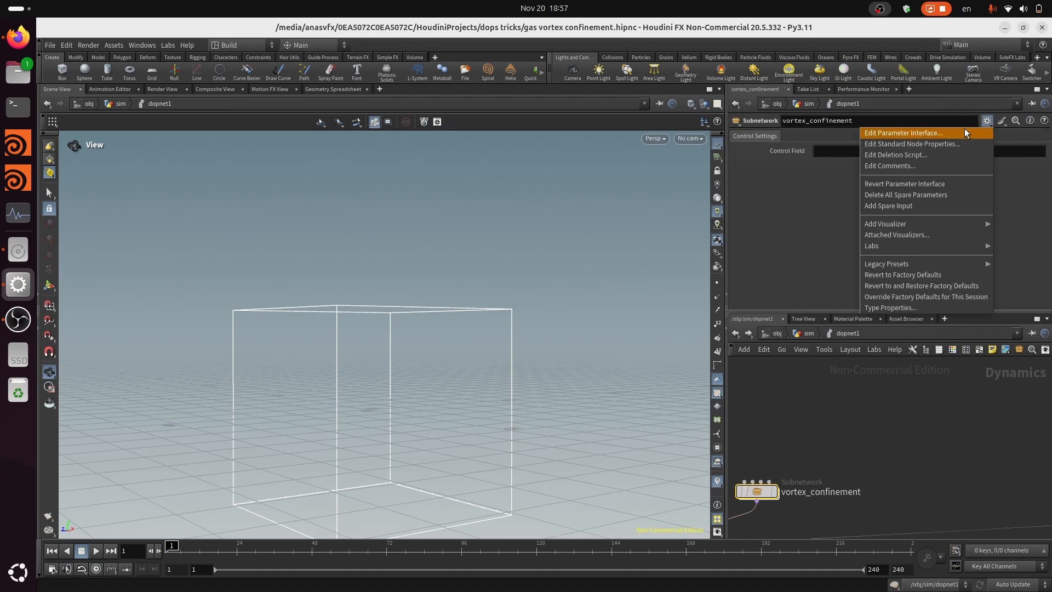
pyautogui.click(964, 130)
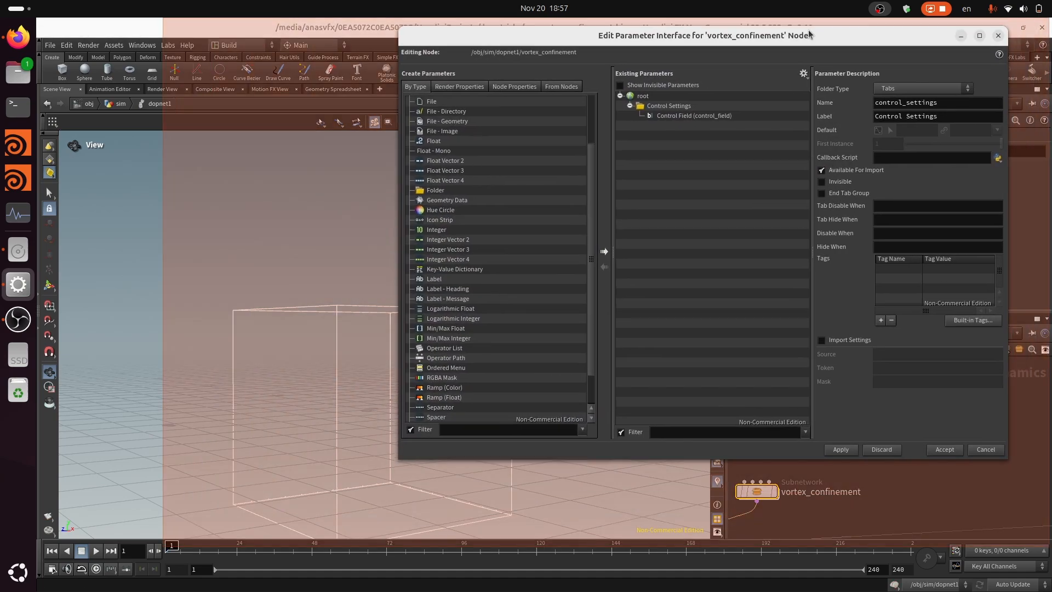
pyautogui.moveTo(855, 27); pyautogui.dragTo(451, 109)
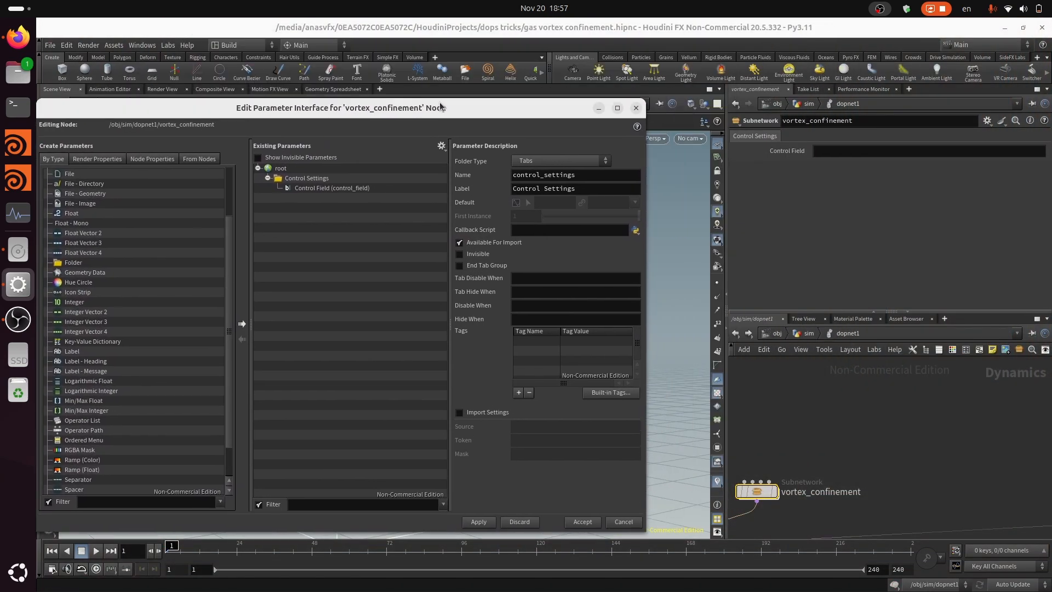
pyautogui.doubleClick(768, 492)
pyautogui.scroll(3, 892, 207)
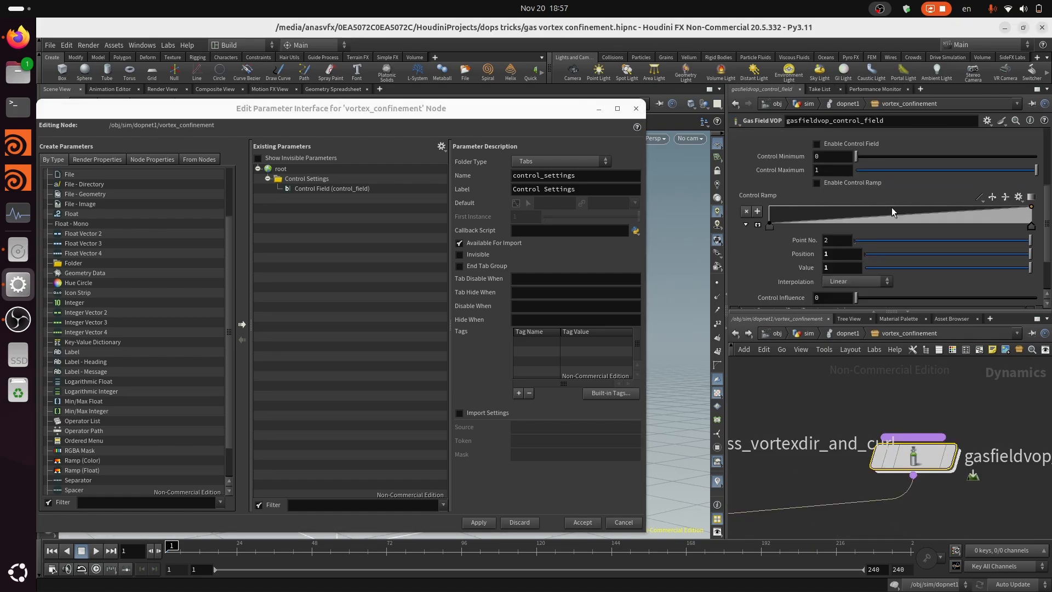
# Add Enable Control Field, Control Minimum, Control Maximum, Enable Control Ramp, Control Ramp and Control Influence to Control Settings, placing Influence above Control Ramp, and apply
pyautogui.moveTo(597, 200); pyautogui.dragTo(296, 179)
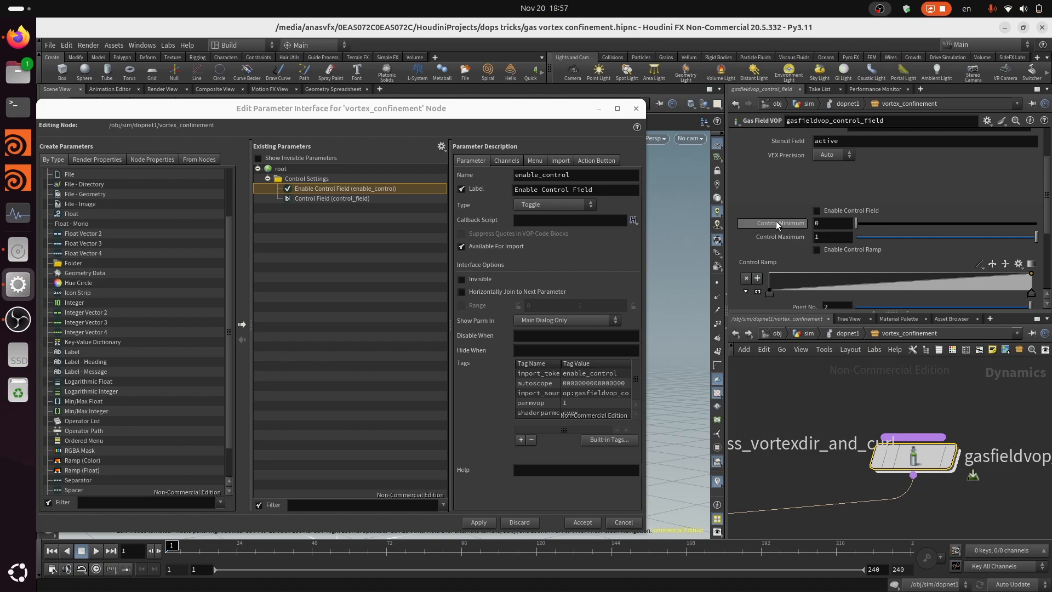
pyautogui.moveTo(791, 223); pyautogui.dragTo(329, 180)
pyautogui.moveTo(842, 250); pyautogui.dragTo(308, 181)
pyautogui.scroll(-5, 904, 244)
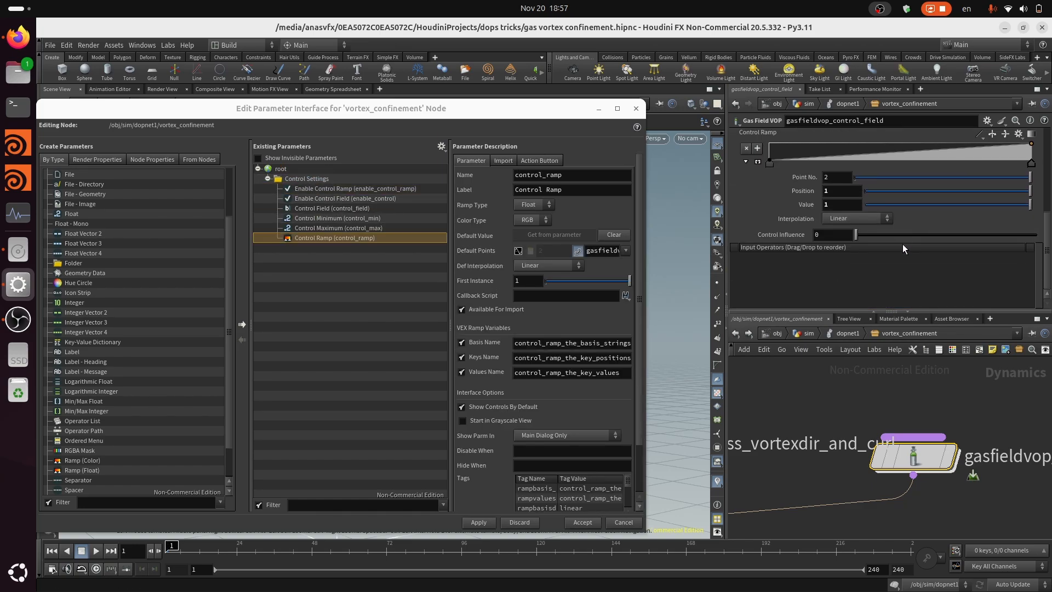
pyautogui.moveTo(758, 237); pyautogui.dragTo(307, 180)
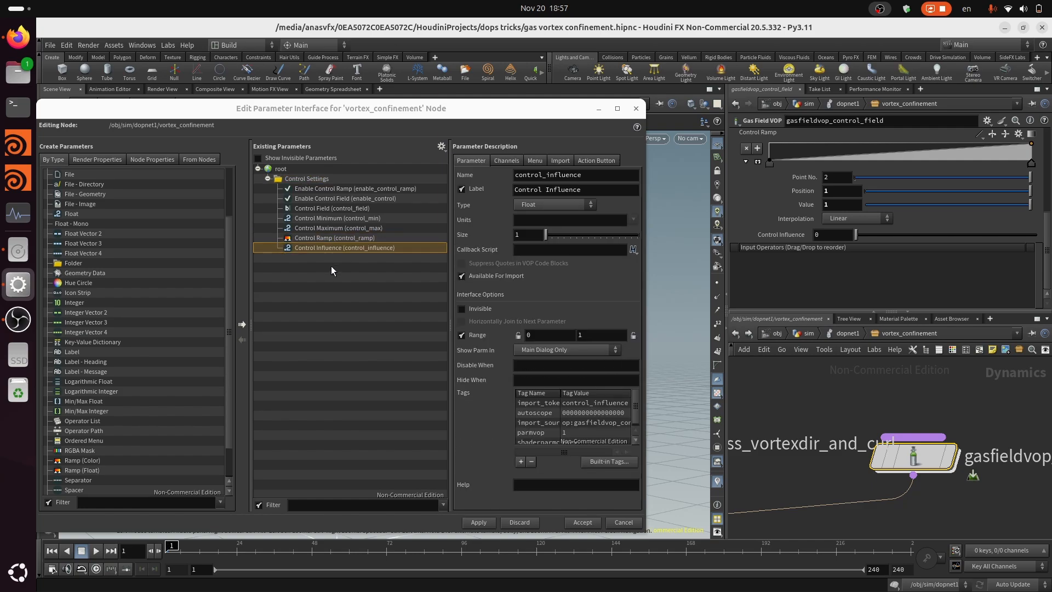
pyautogui.moveTo(335, 240); pyautogui.dragTo(332, 235)
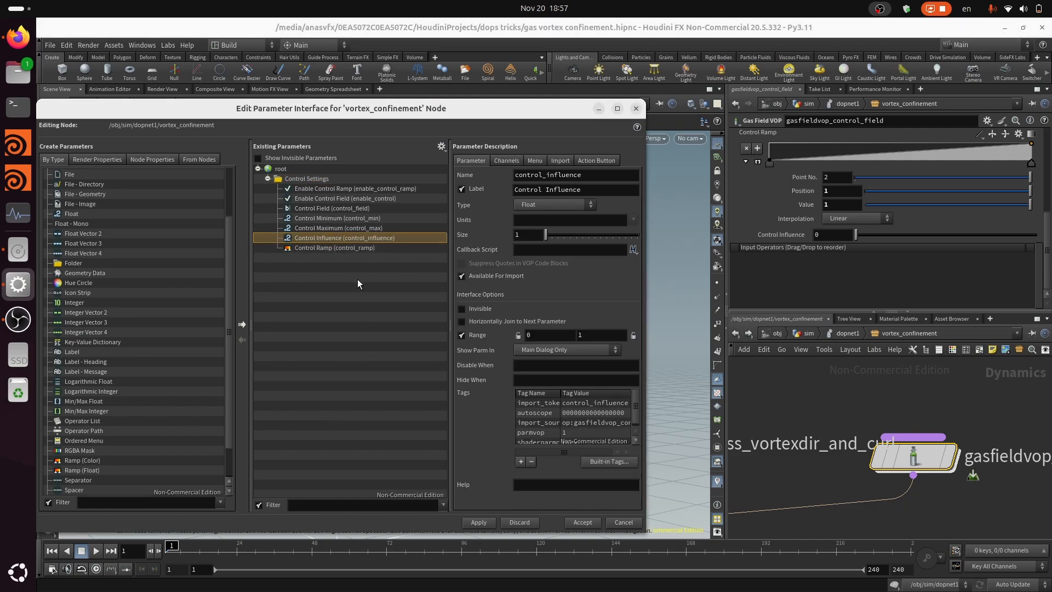
pyautogui.click(477, 524)
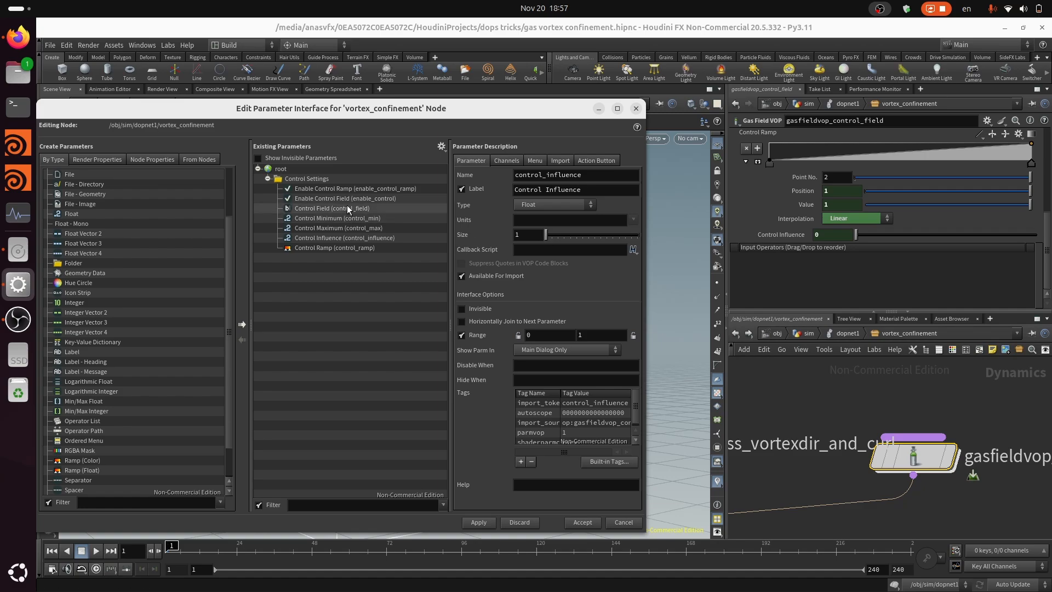
# Check the default of Enable Control Ramp and move that parameter below Control Influence, directly above Control Ramp
pyautogui.click(357, 189)
pyautogui.click(499, 160)
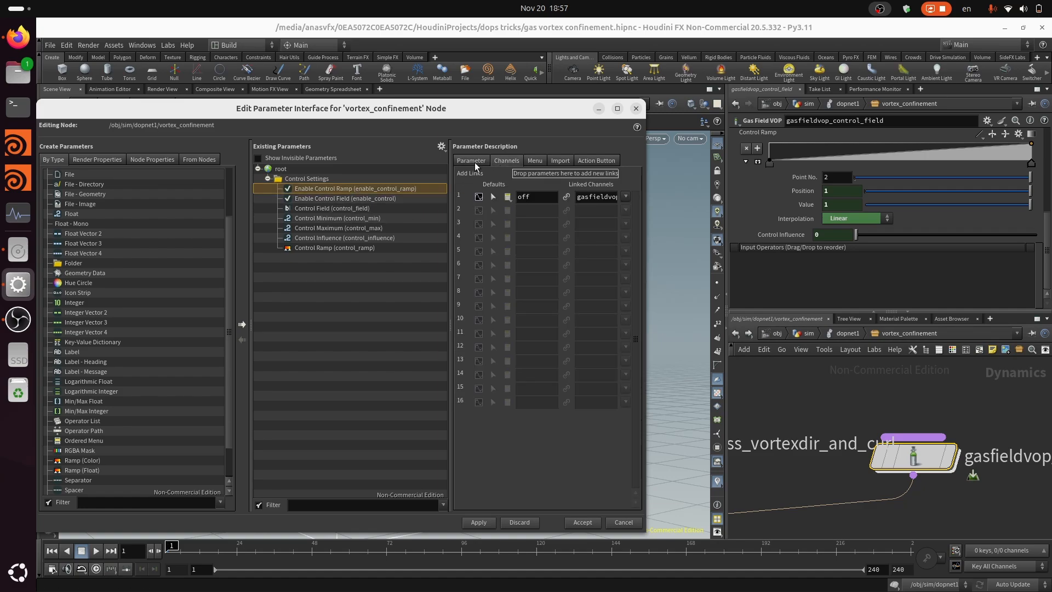
pyautogui.click(508, 197)
pyautogui.click(525, 199)
pyautogui.click(372, 200)
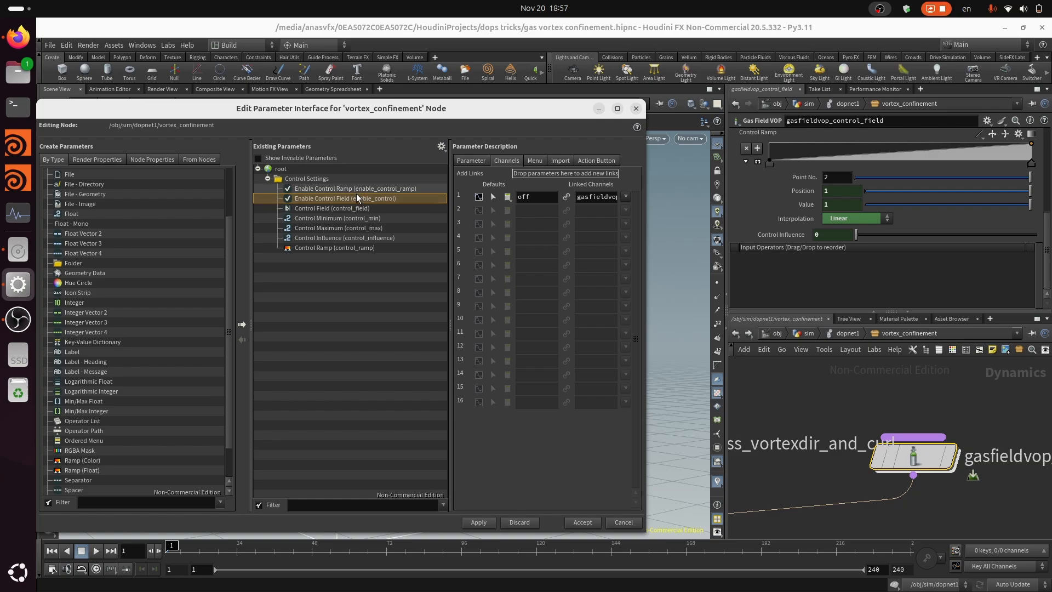
pyautogui.moveTo(359, 190); pyautogui.dragTo(353, 242)
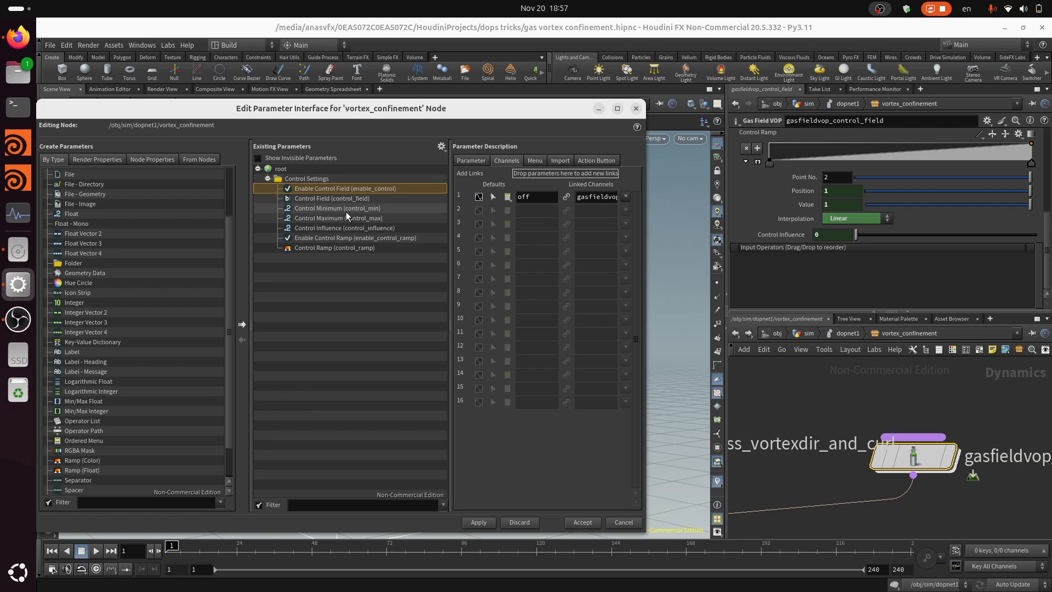
# Check the defaults of Control Minimum and Control Maximum, and set the default of Control Influence to 0.5
pyautogui.click(349, 210)
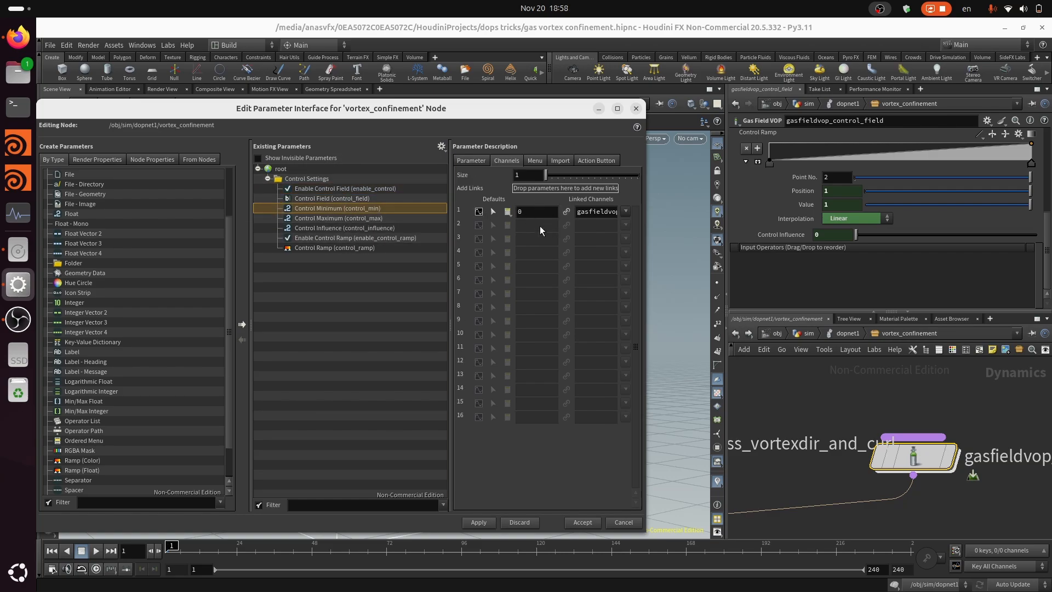
pyautogui.click(334, 218)
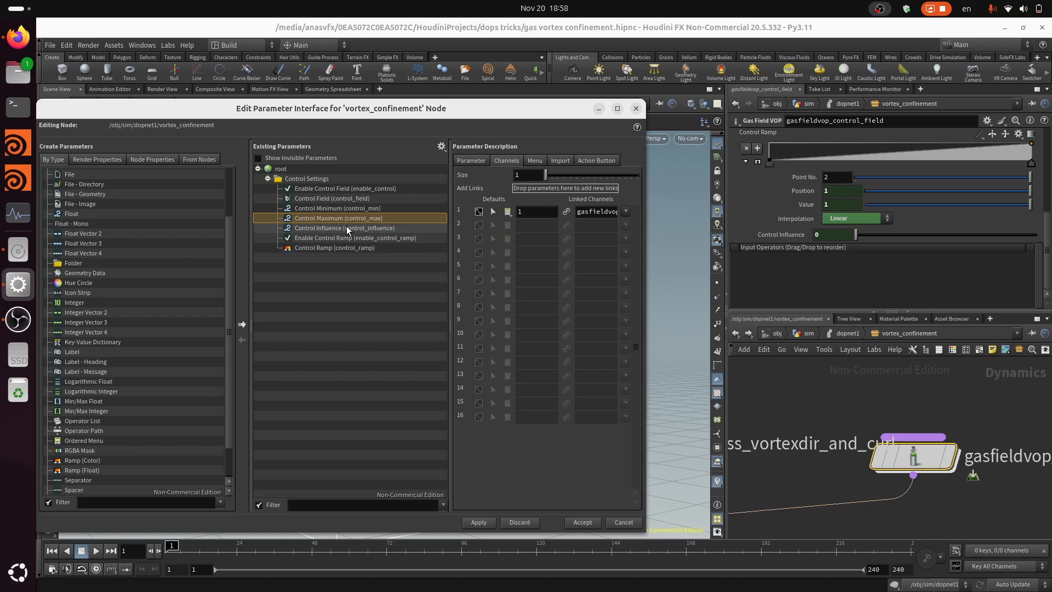
pyautogui.click(346, 228)
pyautogui.click(535, 211)
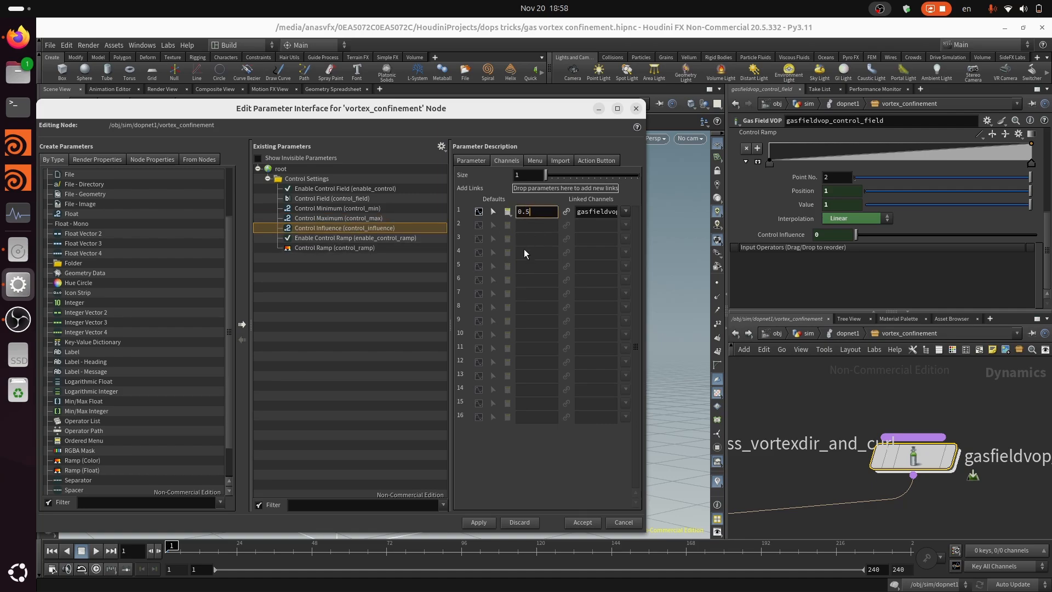
pyautogui.click(380, 304)
pyautogui.click(357, 248)
pyautogui.click(337, 229)
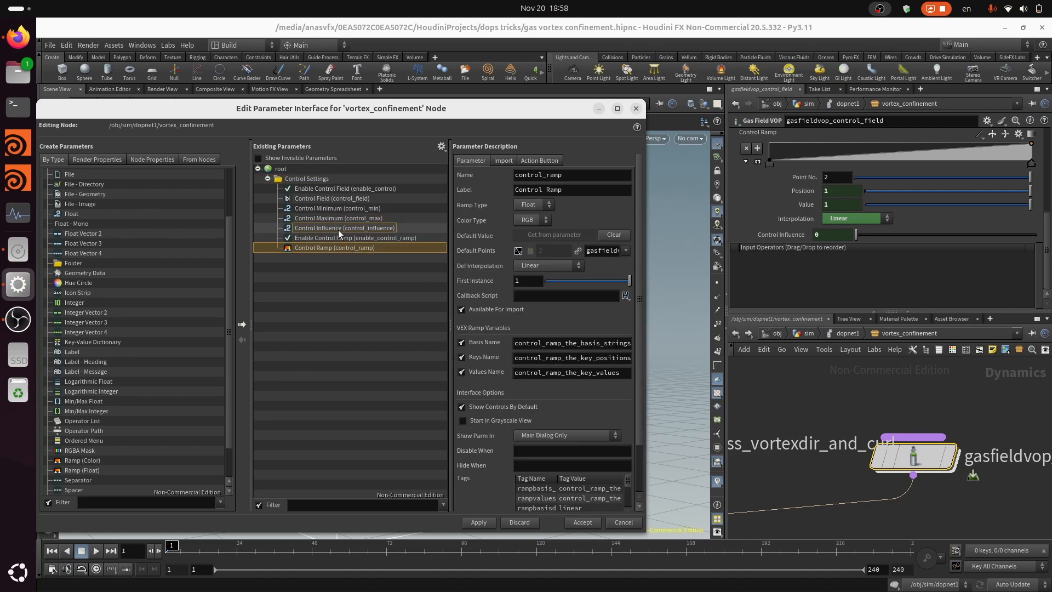
pyautogui.click(547, 213)
pyautogui.write('.5')
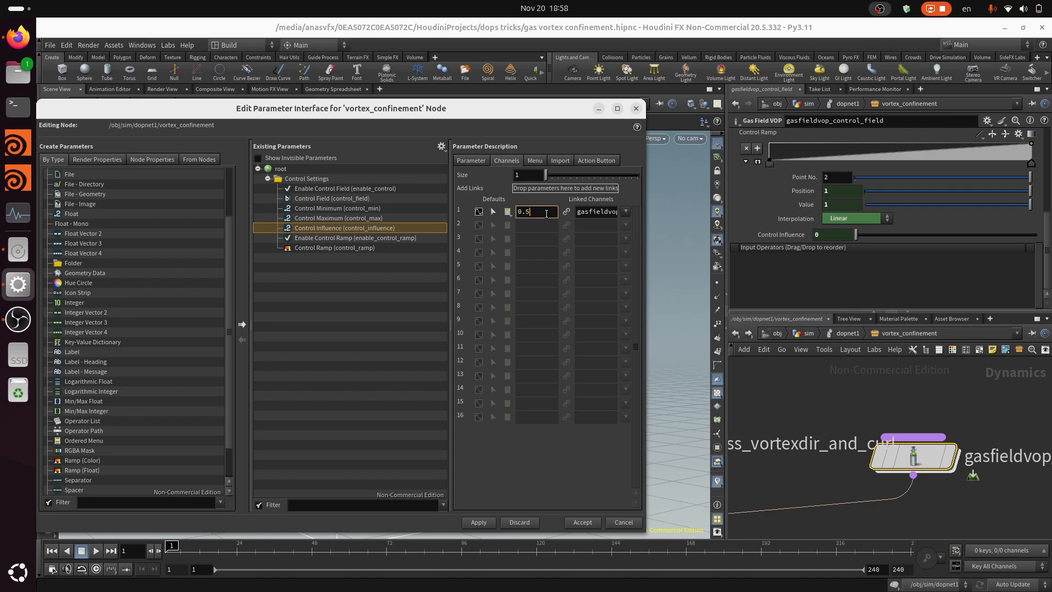
pyautogui.click(340, 189)
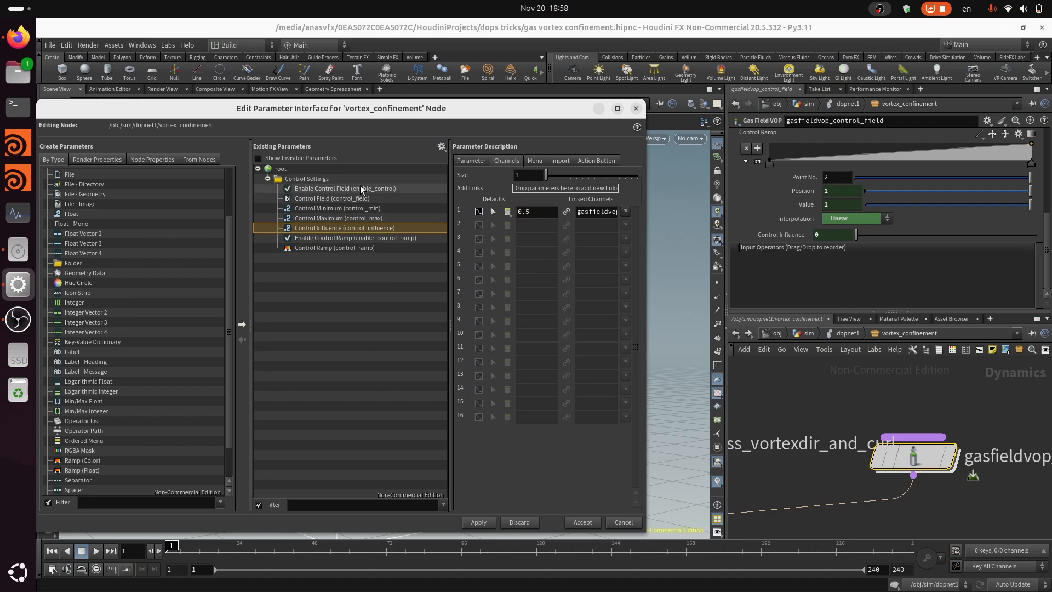
# Enter a Disable When condition beginning with "{ enable" for the Control Field parameter
pyautogui.click(331, 199)
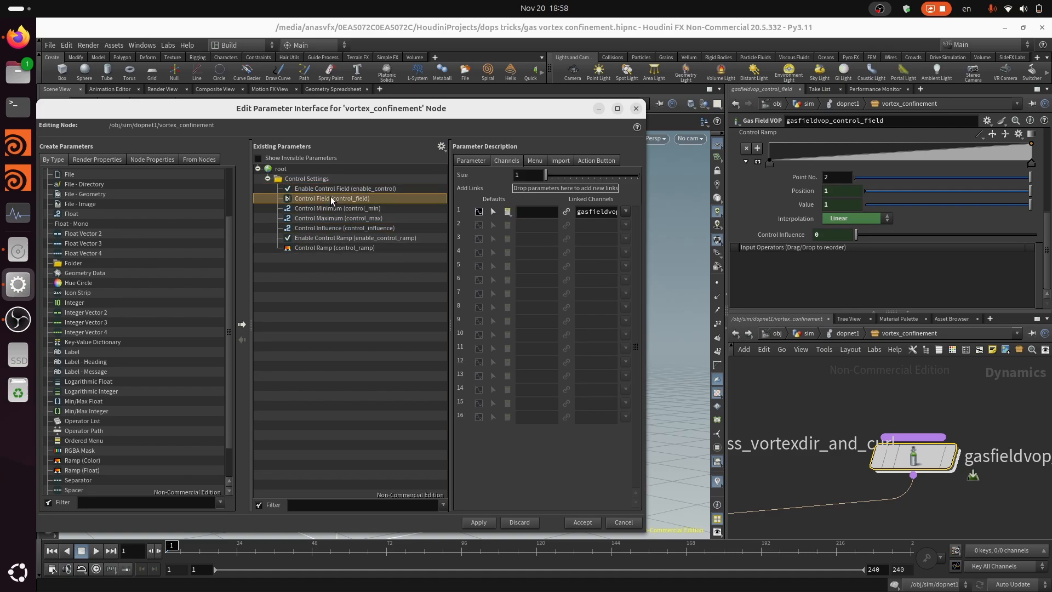
pyautogui.click(470, 161)
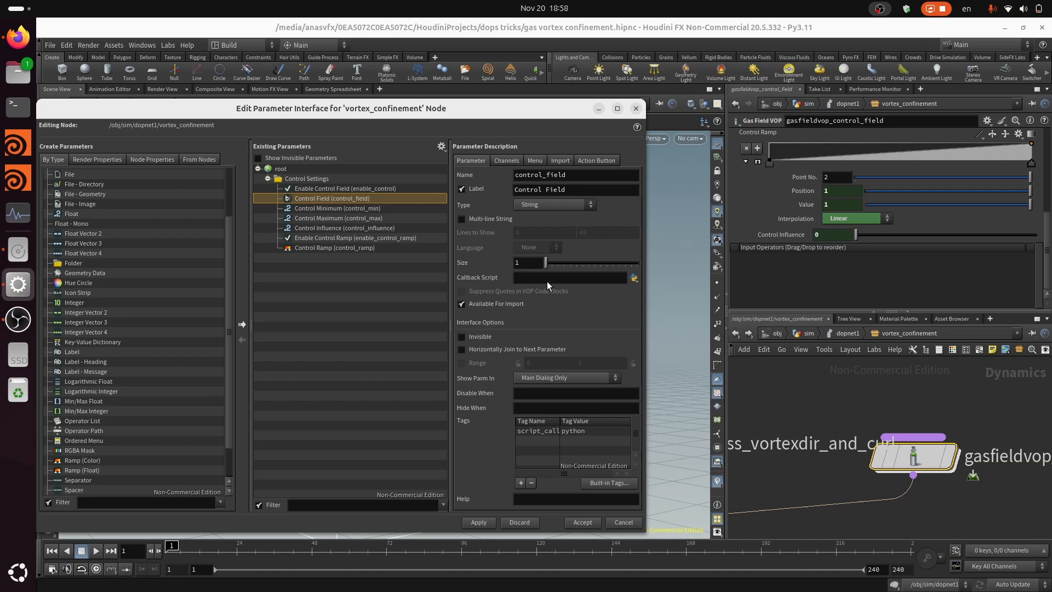
pyautogui.click(544, 393)
pyautogui.write('{ enable_control == 0')
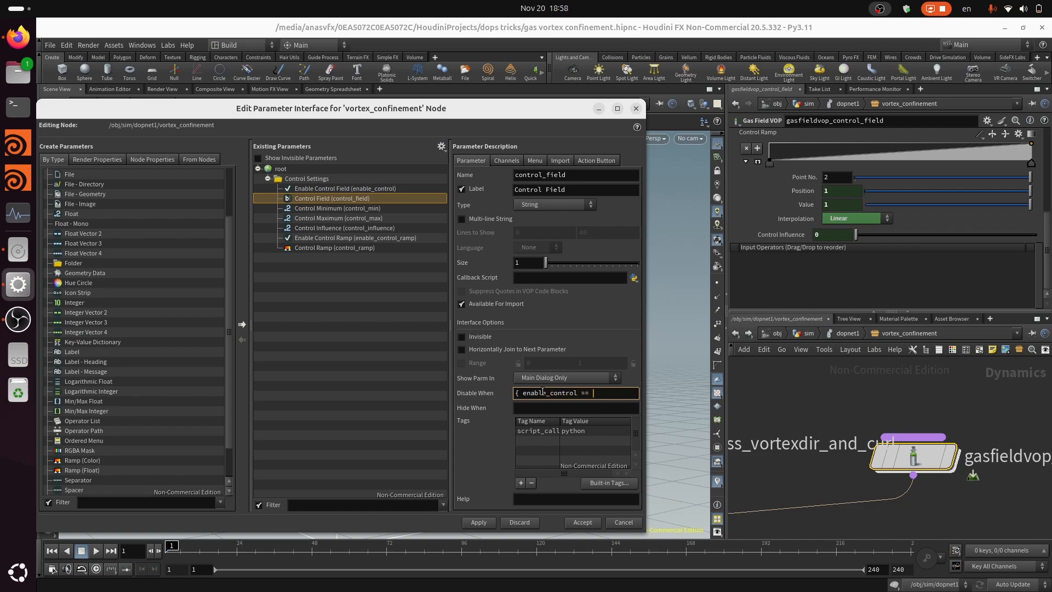
# Complete Control Field's Disable When condition as { enable_control == 0 } and give the same condition to Control Minimum and Control Maximum
pyautogui.hotkey('ctrl', 'a')
pyautogui.hotkey('ctrl', 'c')
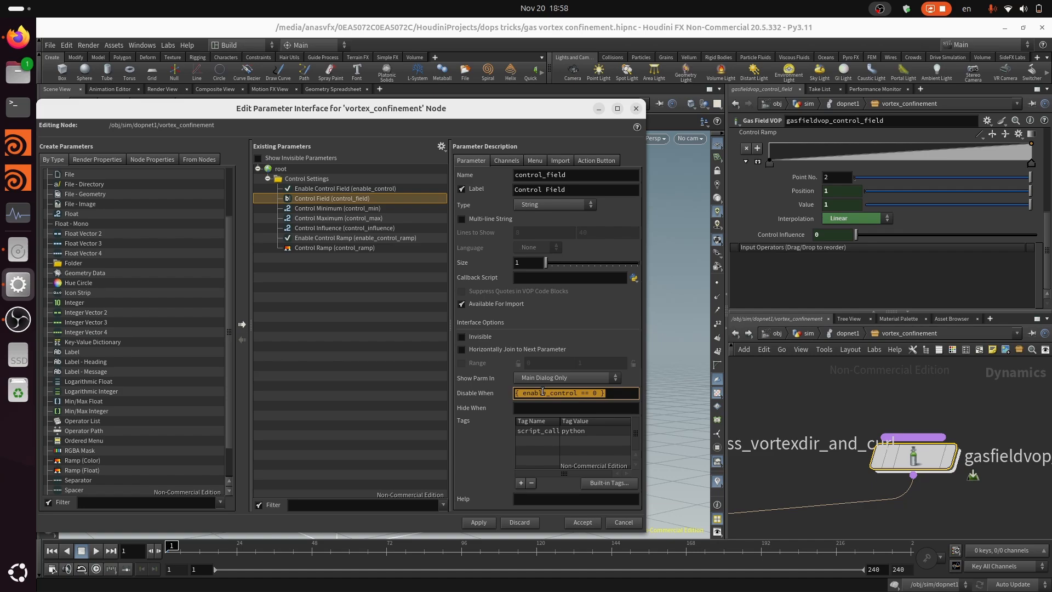
pyautogui.press('Return')
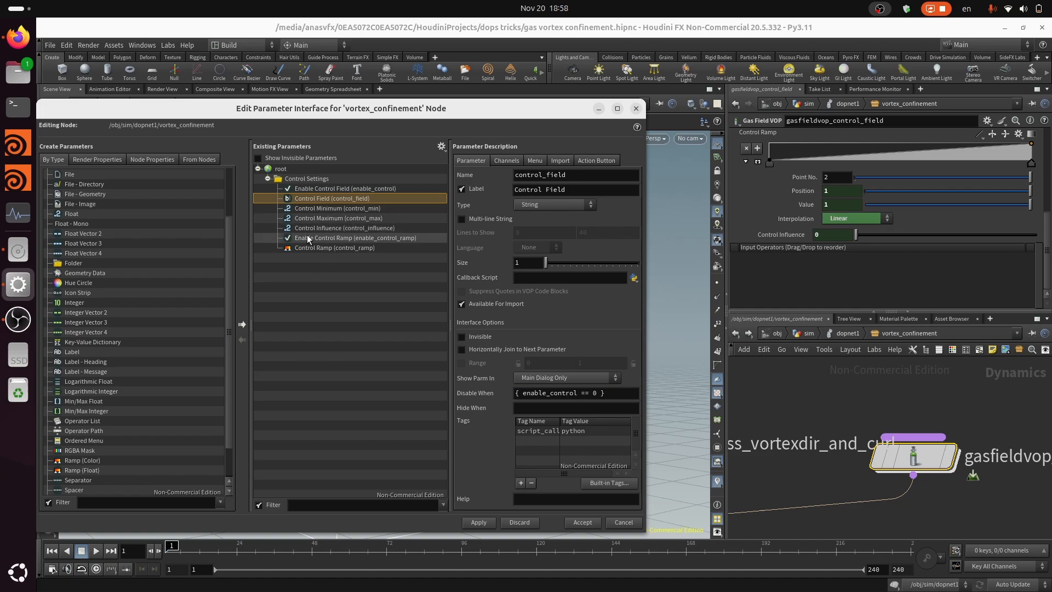
pyautogui.click(387, 209)
pyautogui.click(597, 368)
pyautogui.hotkey('ctrl', 'v')
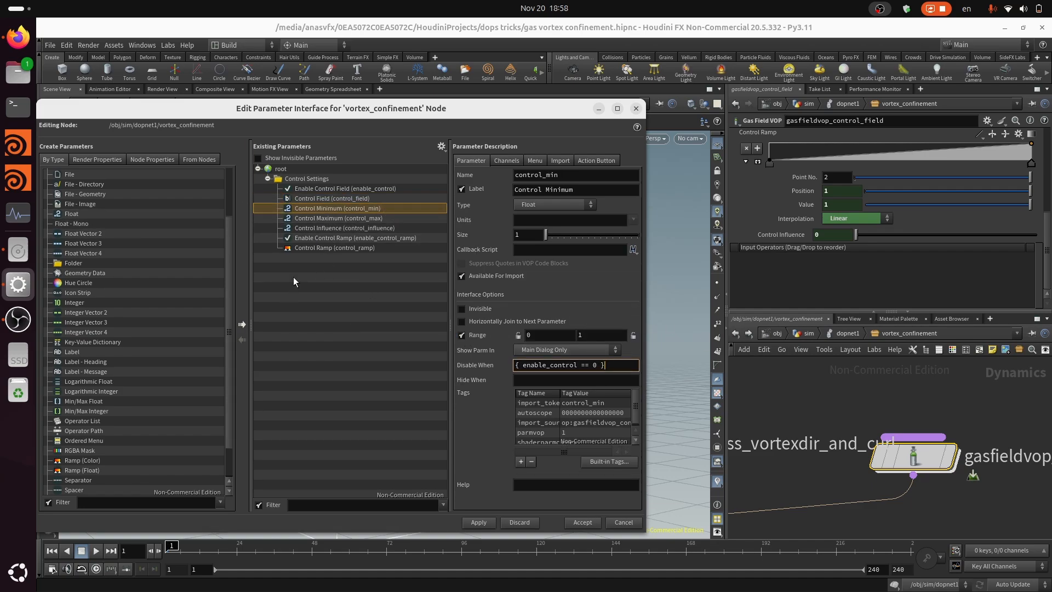
pyautogui.click(317, 218)
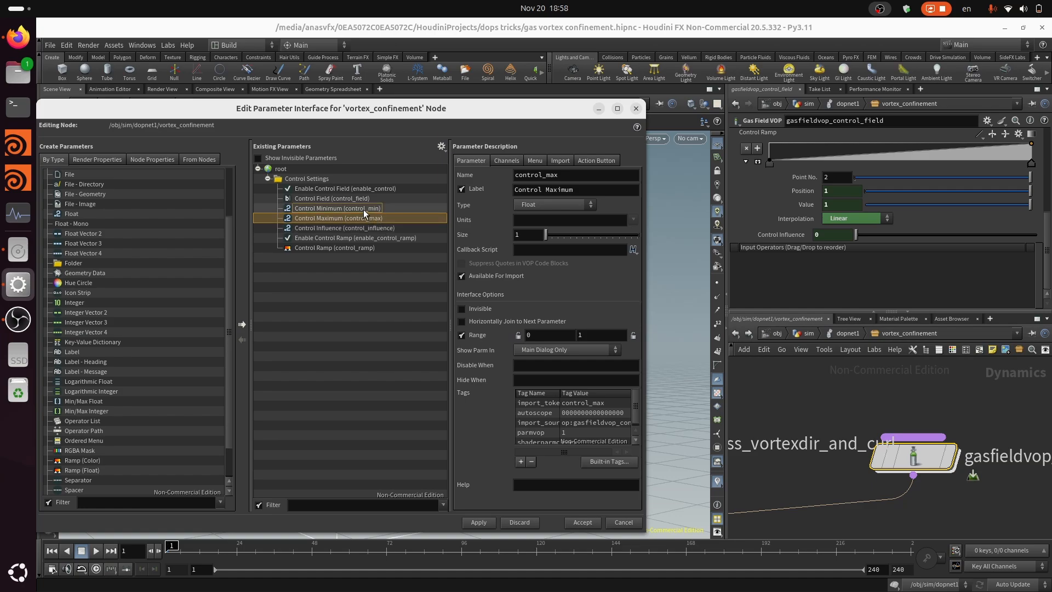
pyautogui.click(364, 209)
pyautogui.click(336, 219)
pyautogui.click(540, 362)
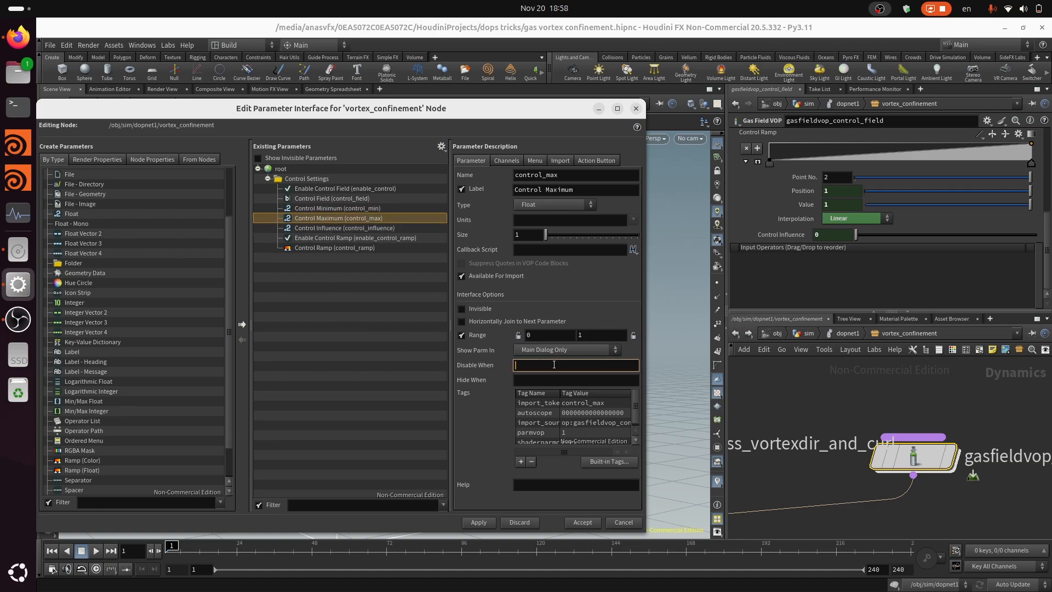
pyautogui.hotkey('ctrl', 'v')
# Set the Disable When condition { enable_control == 0 } on Control Influence, Enable Control Ramp and Control Ramp
pyautogui.click(338, 229)
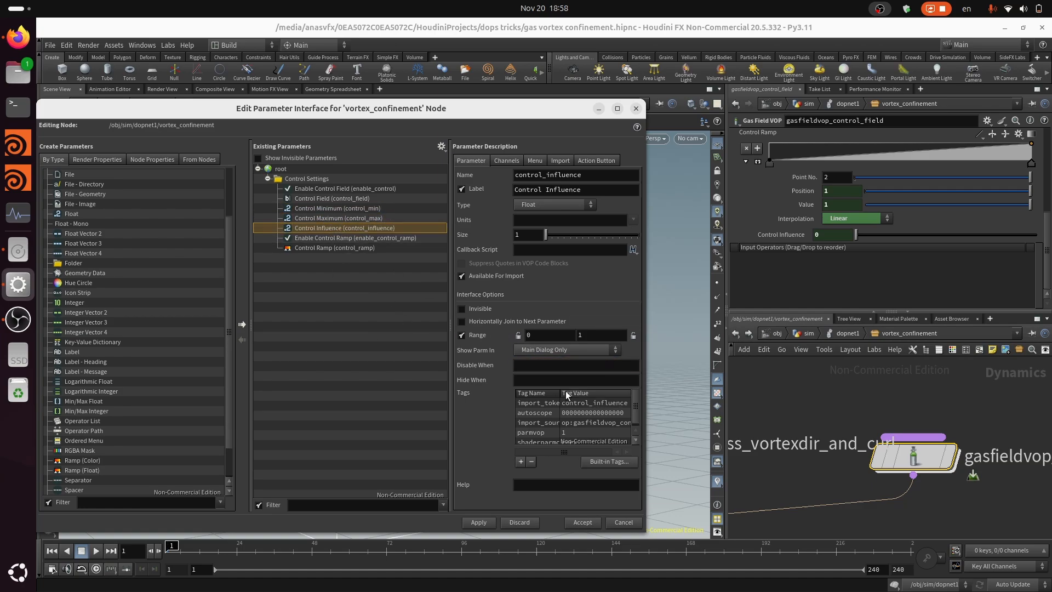
pyautogui.click(546, 365)
pyautogui.hotkey('ctrl', 'v')
pyautogui.click(350, 239)
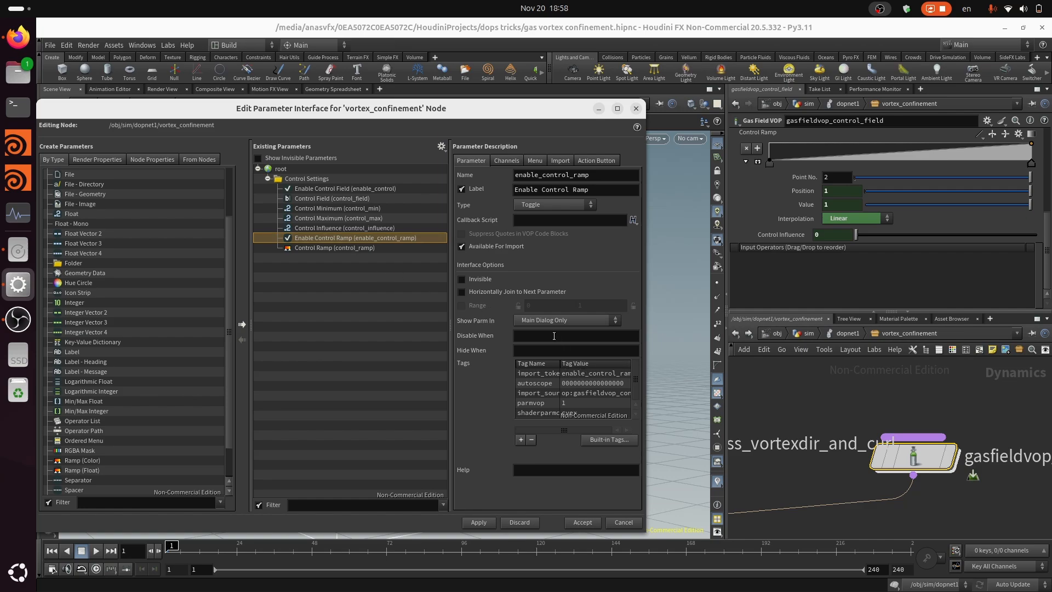
pyautogui.click(543, 335)
pyautogui.hotkey('ctrl', 'v')
pyautogui.click(351, 248)
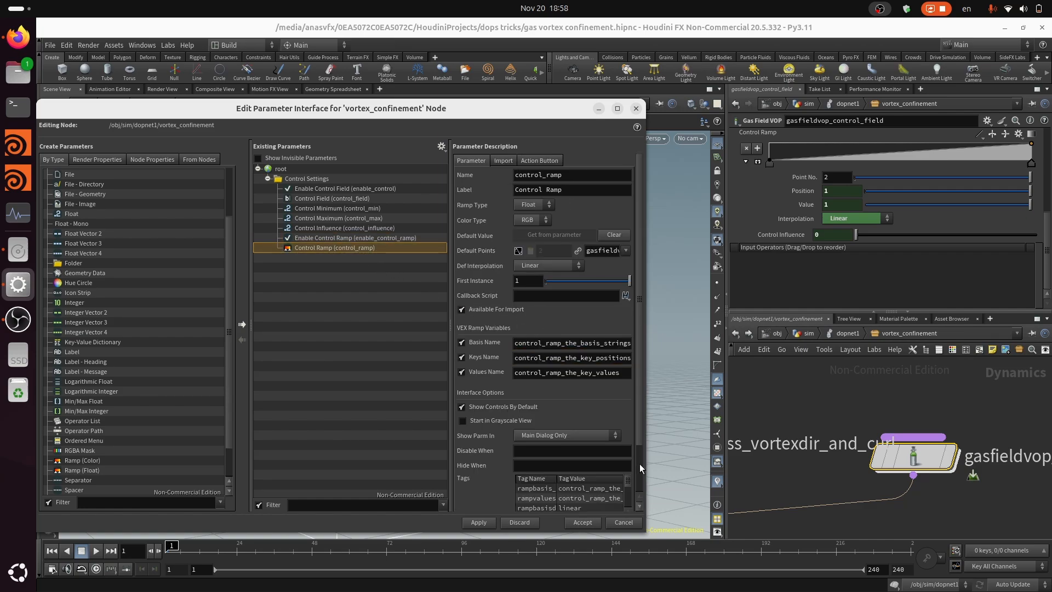
pyautogui.click(586, 449)
pyautogui.hotkey('ctrl', 'v')
# Extend Control Ramp's Disable When condition with { enable_control_ramp == 0 } and accept the parameter interface changes
pyautogui.click(346, 239)
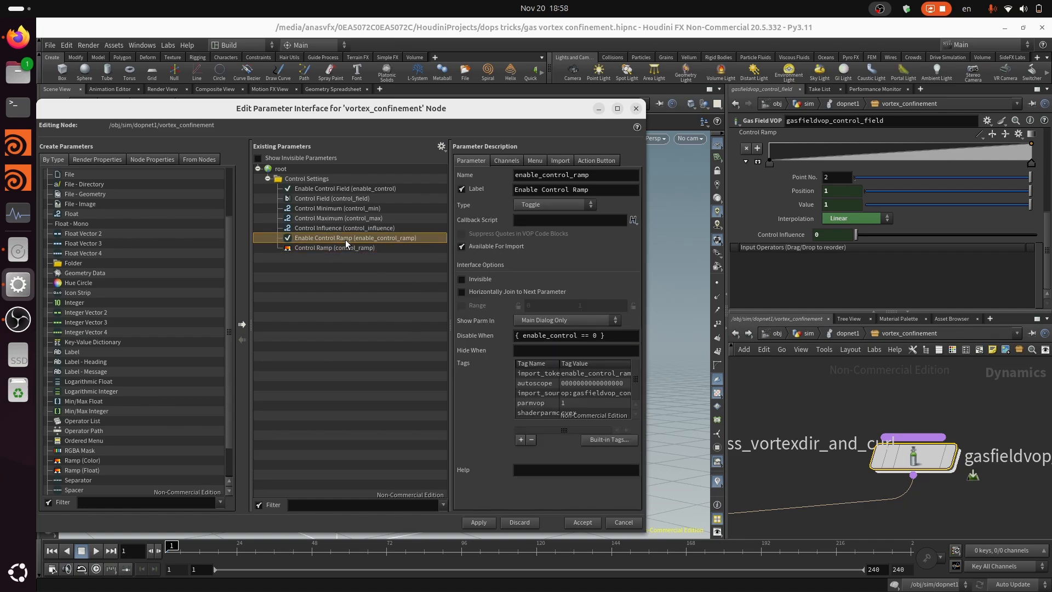
pyautogui.click(353, 249)
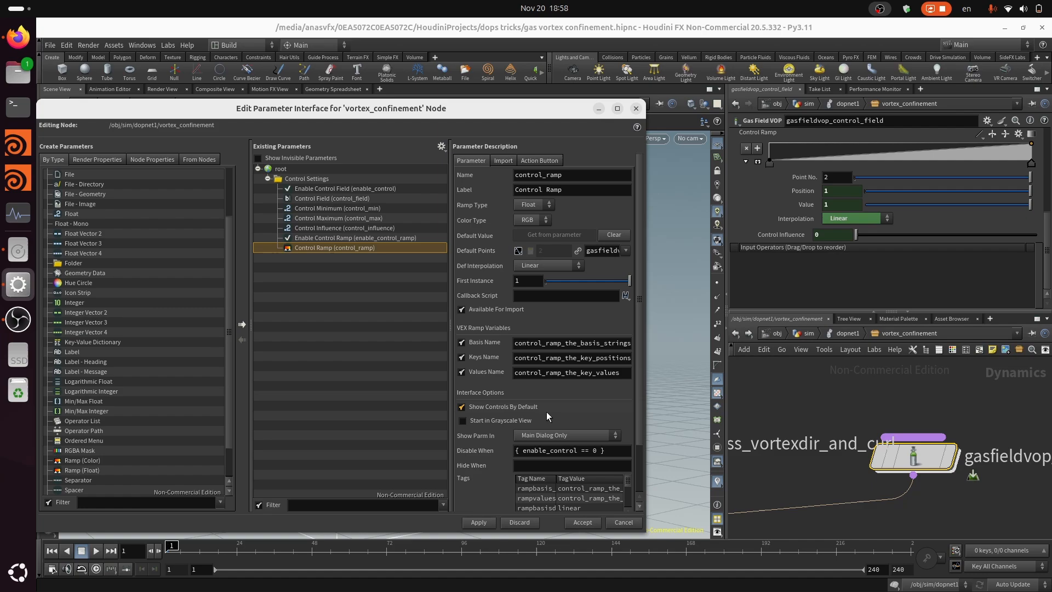
pyautogui.click(611, 453)
pyautogui.press('BackSpace')
pyautogui.press('BackSpace')
pyautogui.press('BackSpace')
pyautogui.write('enable_cont')
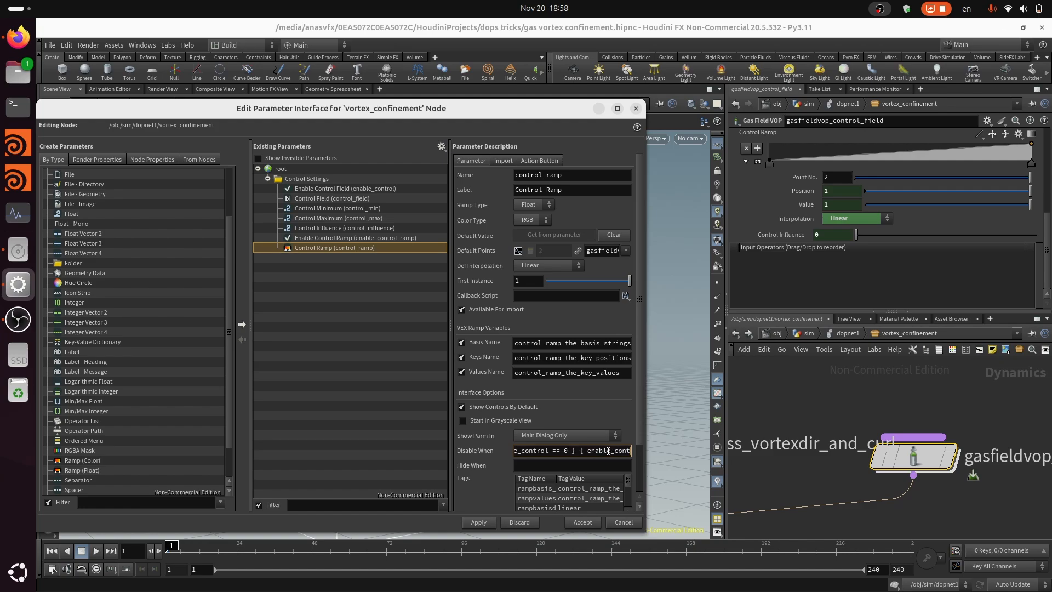
pyautogui.write('rol_ramp == 0 }')
pyautogui.click(488, 523)
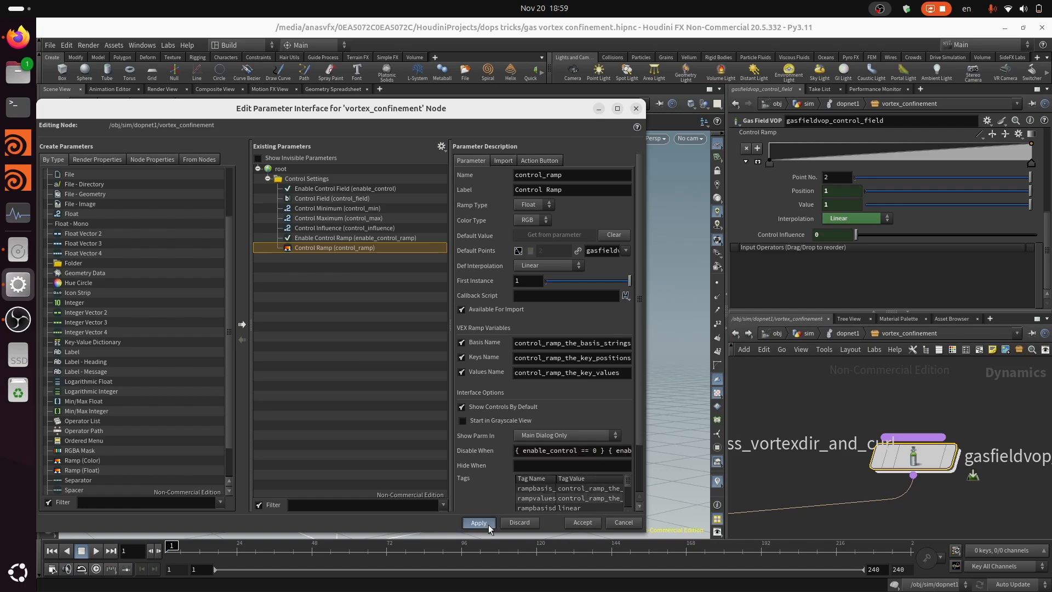
pyautogui.click(583, 525)
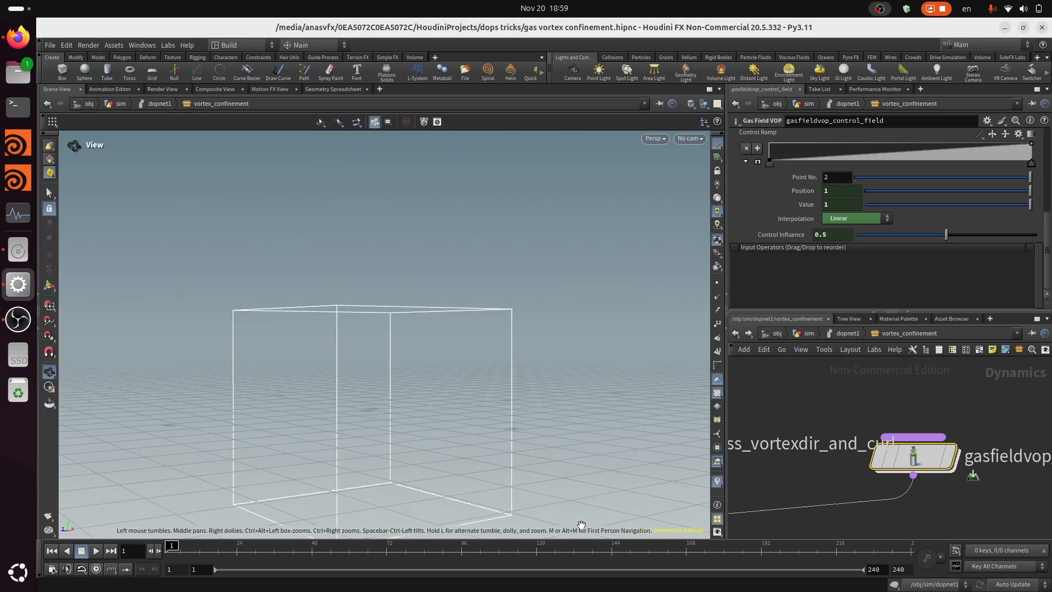
# Return to dopnet1, test the Enable Control Field and Enable Control Ramp toggles on and off on vortex_confinement, and save the scene
pyautogui.click(849, 333)
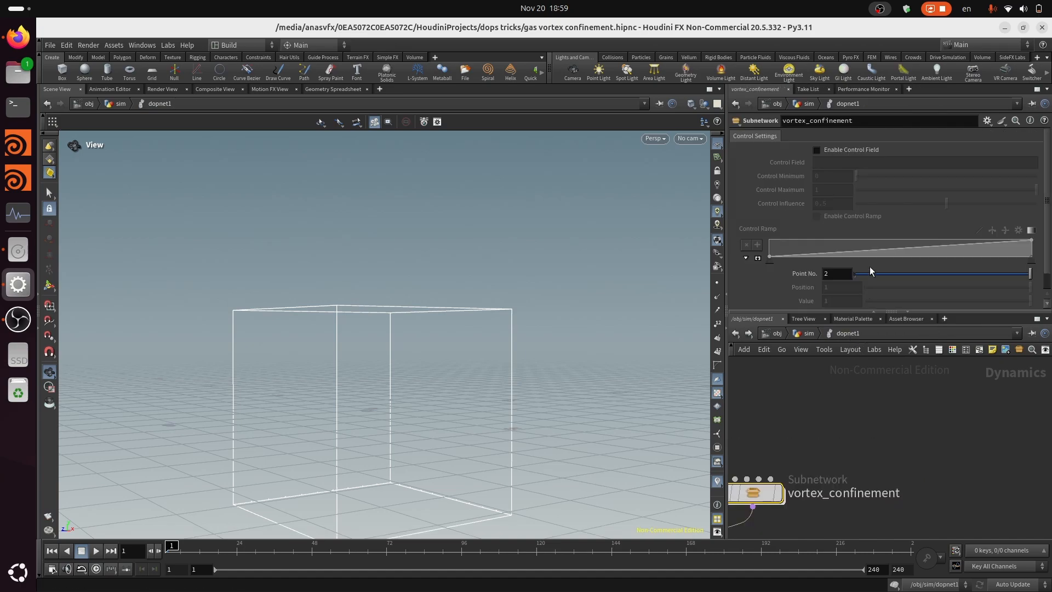
pyautogui.click(817, 150)
pyautogui.click(833, 163)
pyautogui.click(860, 216)
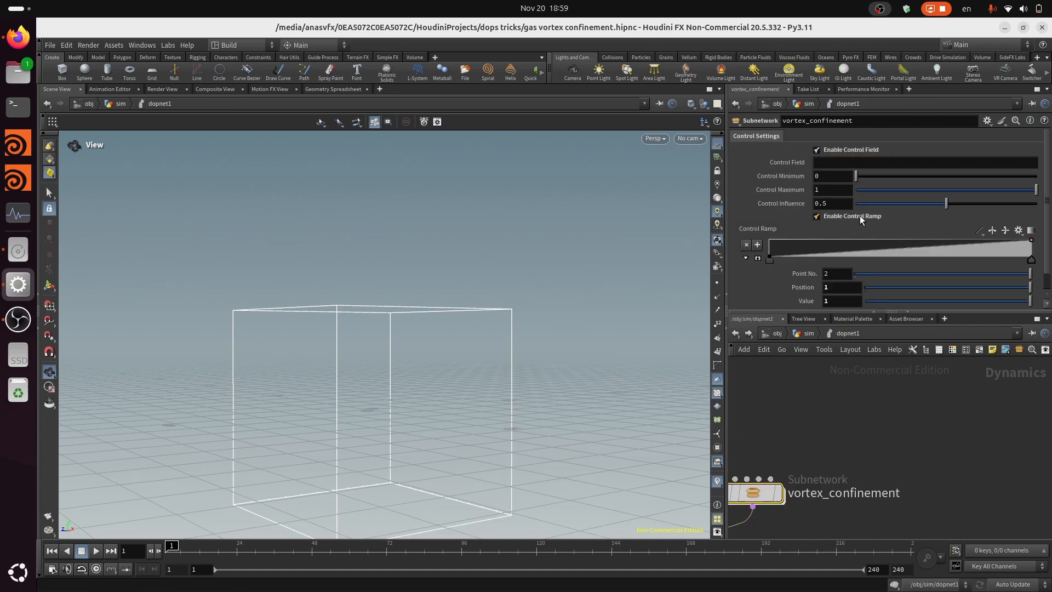
pyautogui.click(860, 216)
pyautogui.click(834, 153)
pyautogui.scroll(-1, 902, 265)
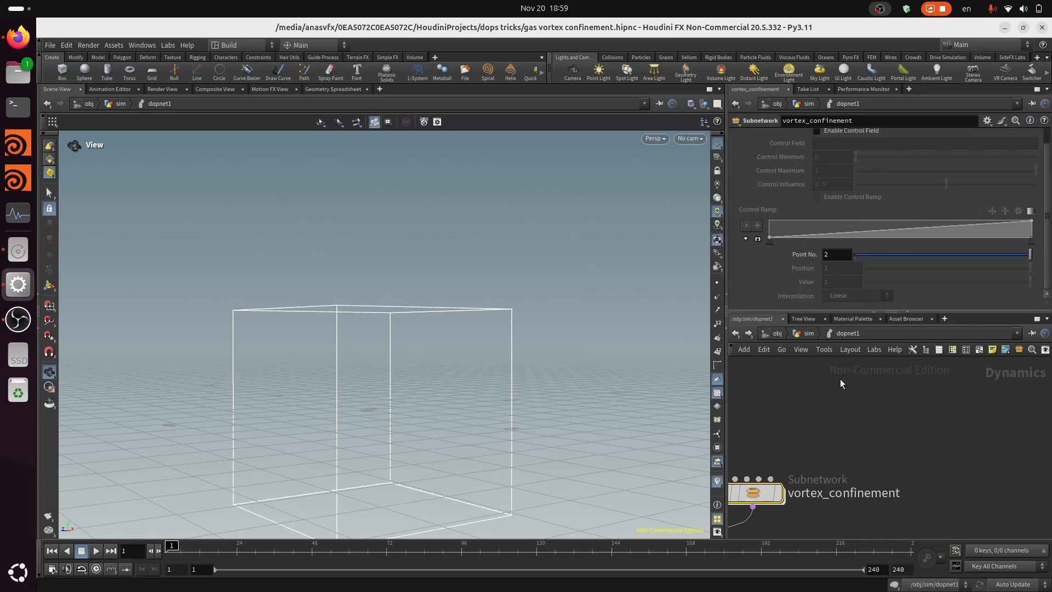
pyautogui.scroll(-1, 840, 380)
pyautogui.hotkey('ctrl', 's')
# Enter gasfieldvop_control_field inside vortex_confinement and examine the outer if block, its constant input, control parameter and fit node
pyautogui.doubleClick(769, 475)
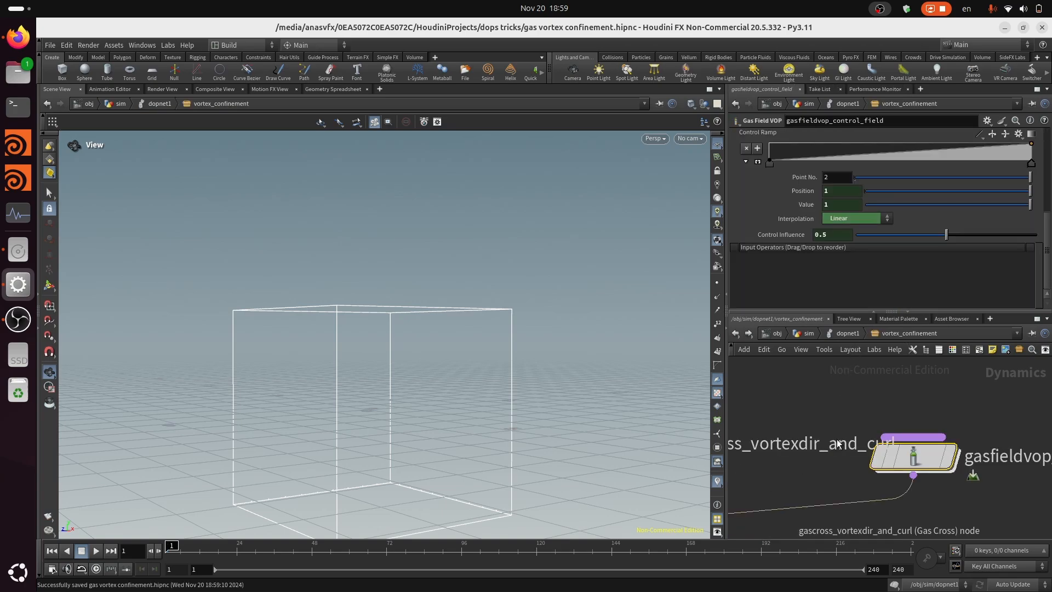
pyautogui.doubleClick(930, 458)
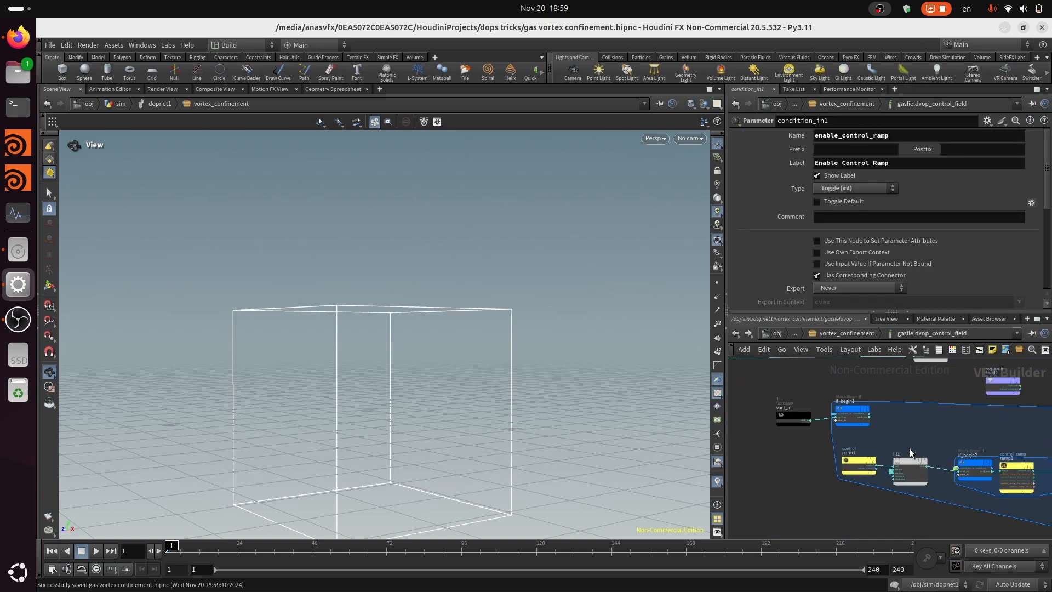
pyautogui.scroll(2, 923, 419)
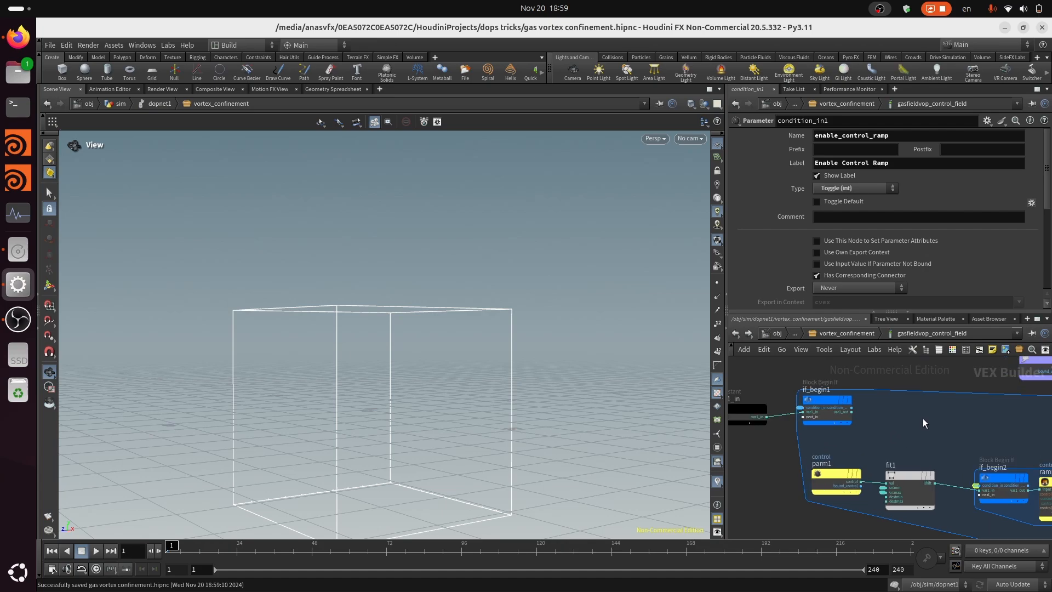
pyautogui.moveTo(841, 446); pyautogui.dragTo(844, 422, button='middle')
pyautogui.scroll(-3, 841, 389)
pyautogui.scroll(-2, 859, 436)
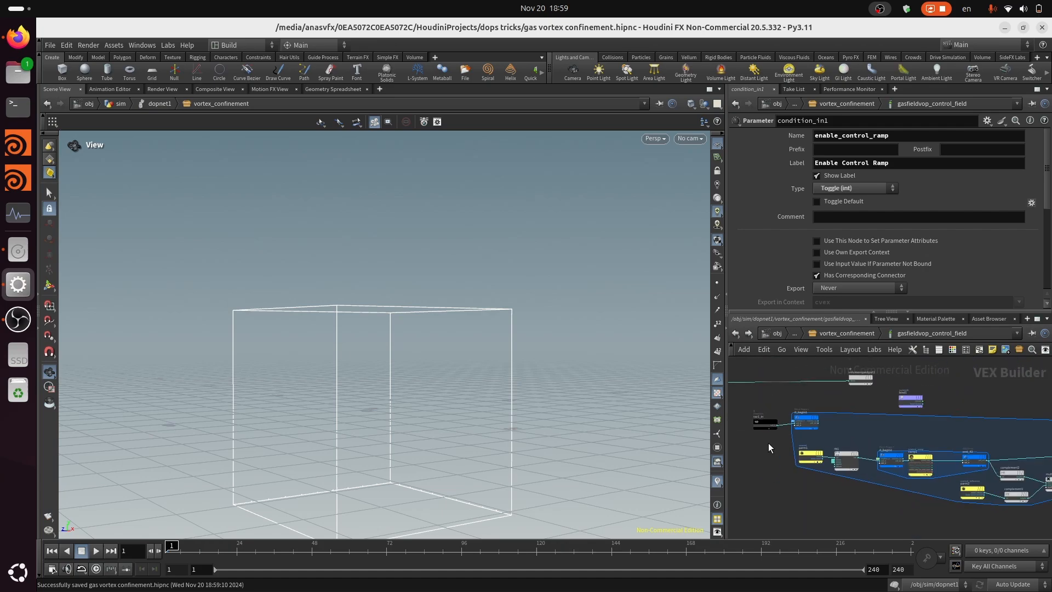
pyautogui.scroll(2, 767, 435)
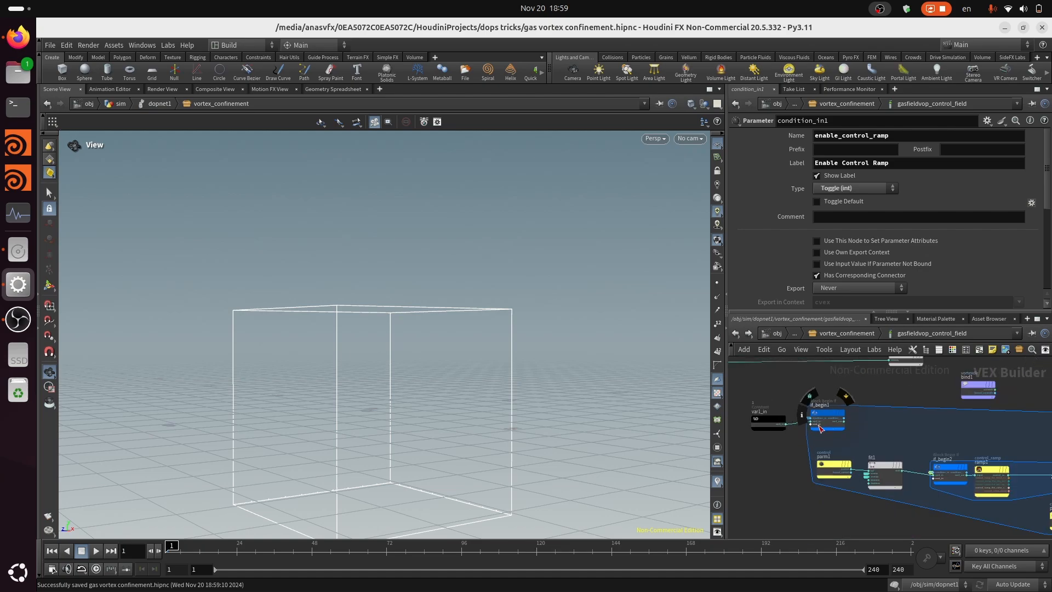
pyautogui.scroll(-4, 821, 429)
pyautogui.scroll(7, 1024, 442)
pyautogui.scroll(-1, 981, 423)
pyautogui.moveTo(981, 423); pyautogui.dragTo(1019, 460, button='middle')
pyautogui.scroll(-5, 869, 461)
pyautogui.scroll(4, 821, 467)
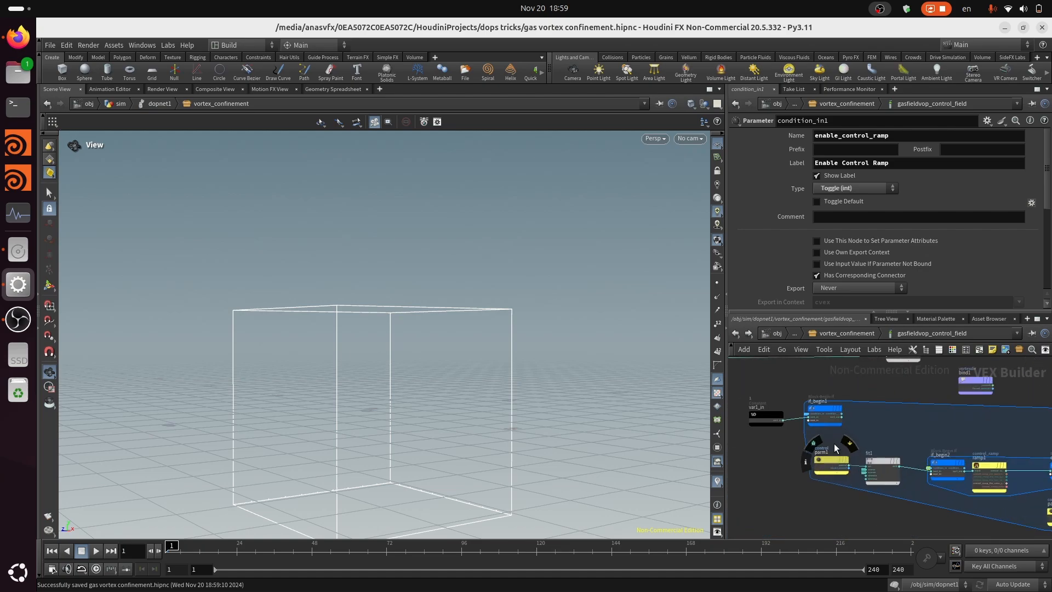
pyautogui.scroll(1, 811, 452)
pyautogui.moveTo(926, 427); pyautogui.dragTo(731, 418, button='middle')
pyautogui.scroll(-3, 844, 419)
pyautogui.scroll(-2, 835, 437)
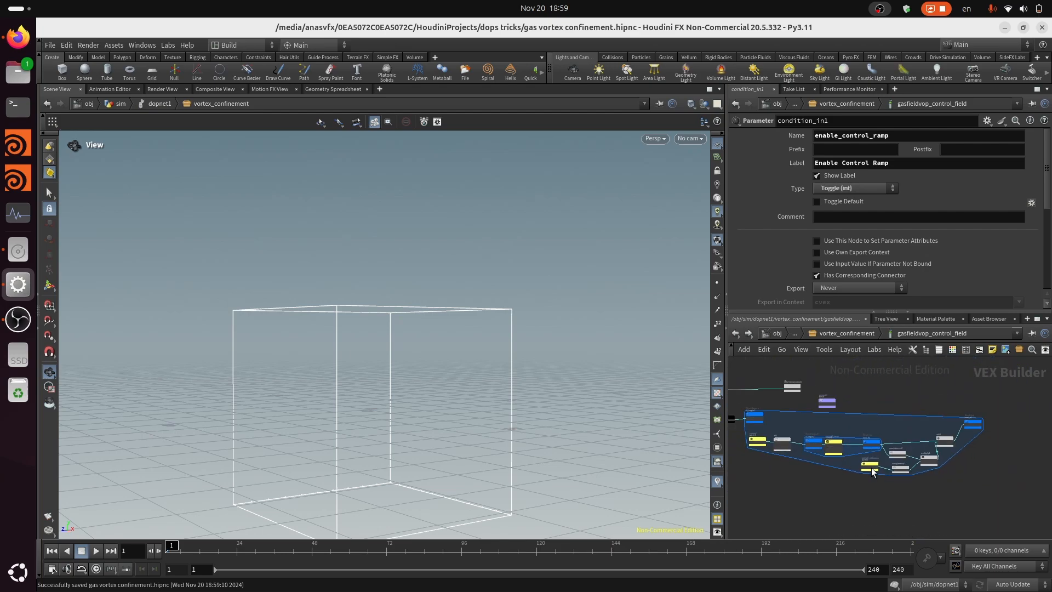
# Examine the node chain from the fit through the influence parameter, complement, multiply and add nodes to the outer block's end
pyautogui.scroll(3, 819, 430)
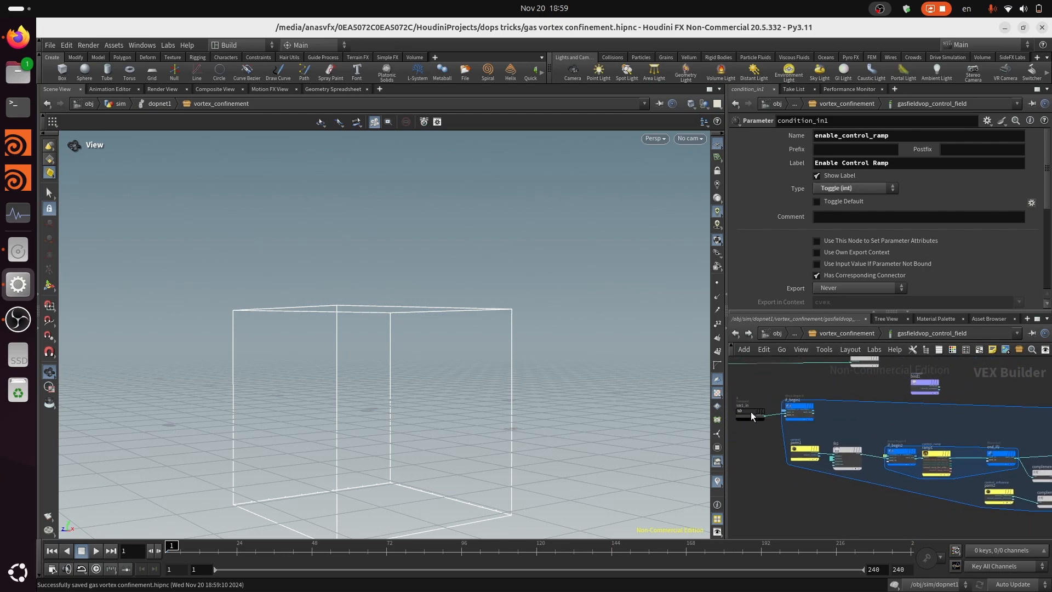
pyautogui.scroll(1, 814, 457)
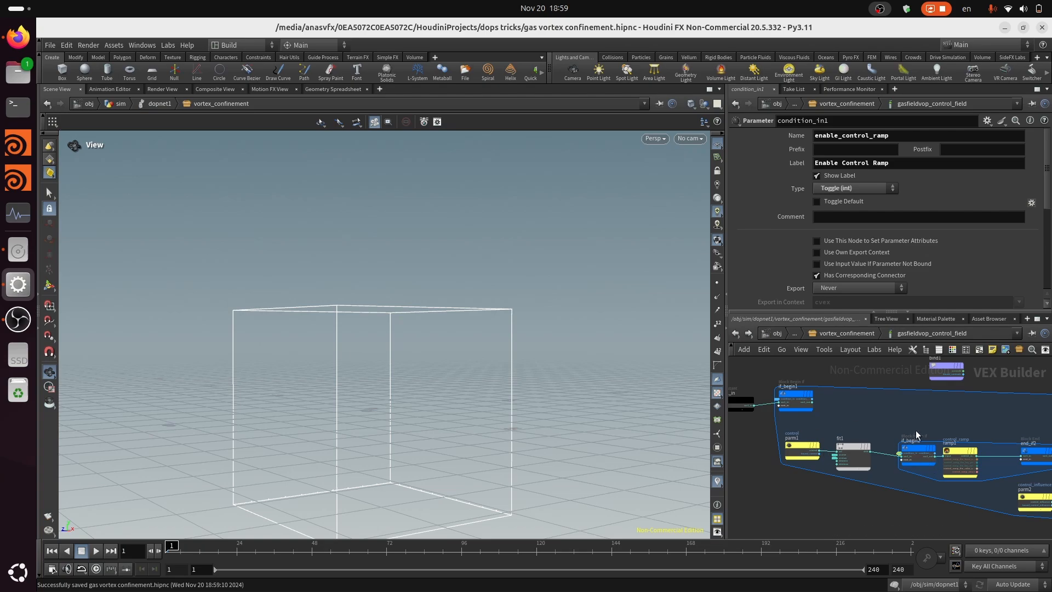
pyautogui.moveTo(918, 429); pyautogui.dragTo(846, 422, button='middle')
pyautogui.scroll(-1, 885, 414)
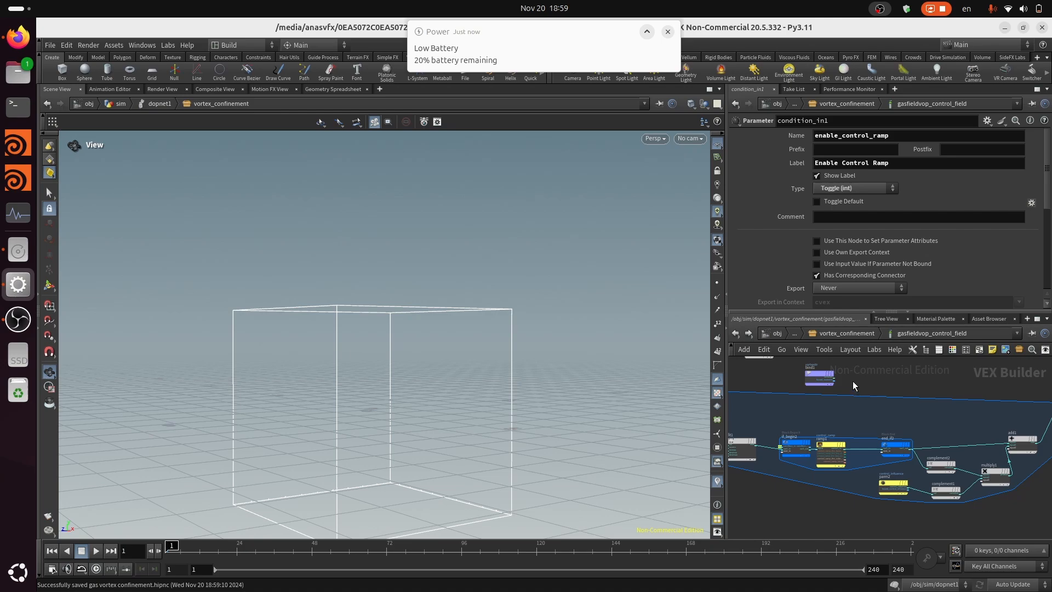
pyautogui.scroll(2, 897, 426)
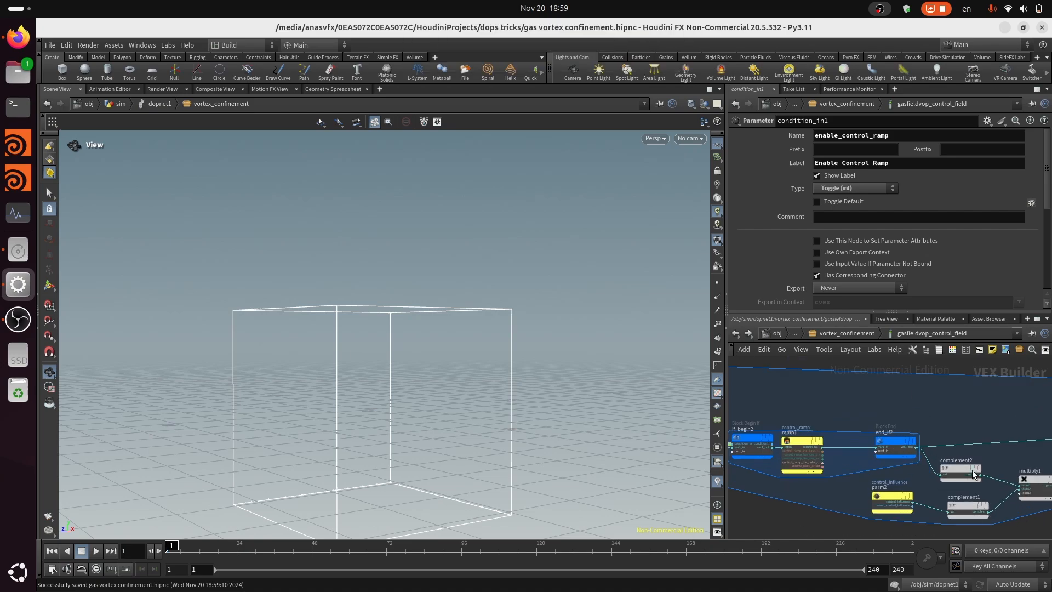
pyautogui.moveTo(984, 432); pyautogui.dragTo(867, 417, button='middle')
pyautogui.scroll(-1, 872, 420)
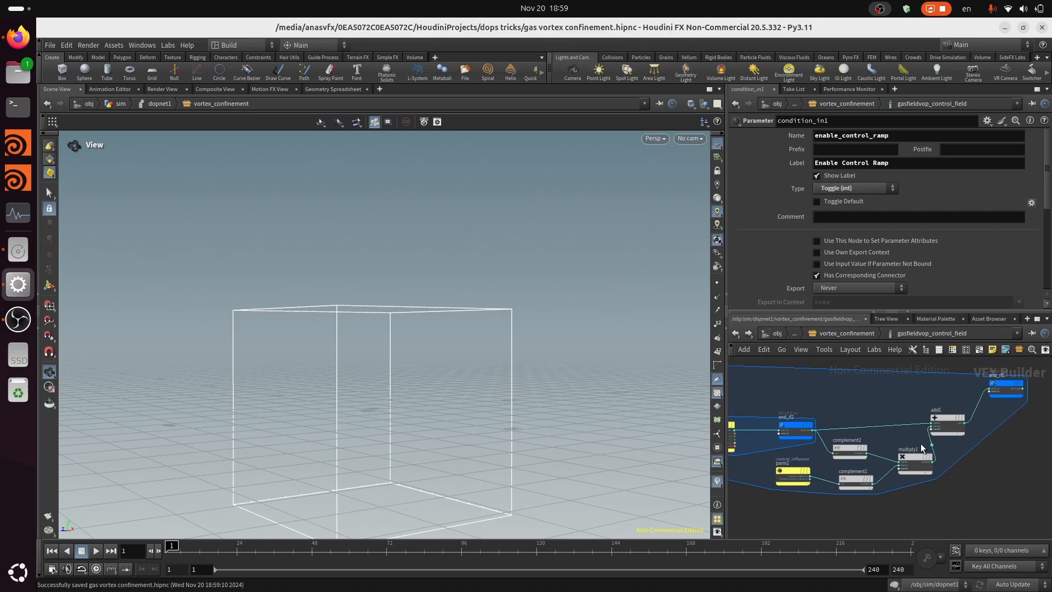
pyautogui.moveTo(988, 448); pyautogui.dragTo(1009, 471, button='middle')
pyautogui.scroll(-2, 1010, 470)
pyautogui.scroll(2, 770, 498)
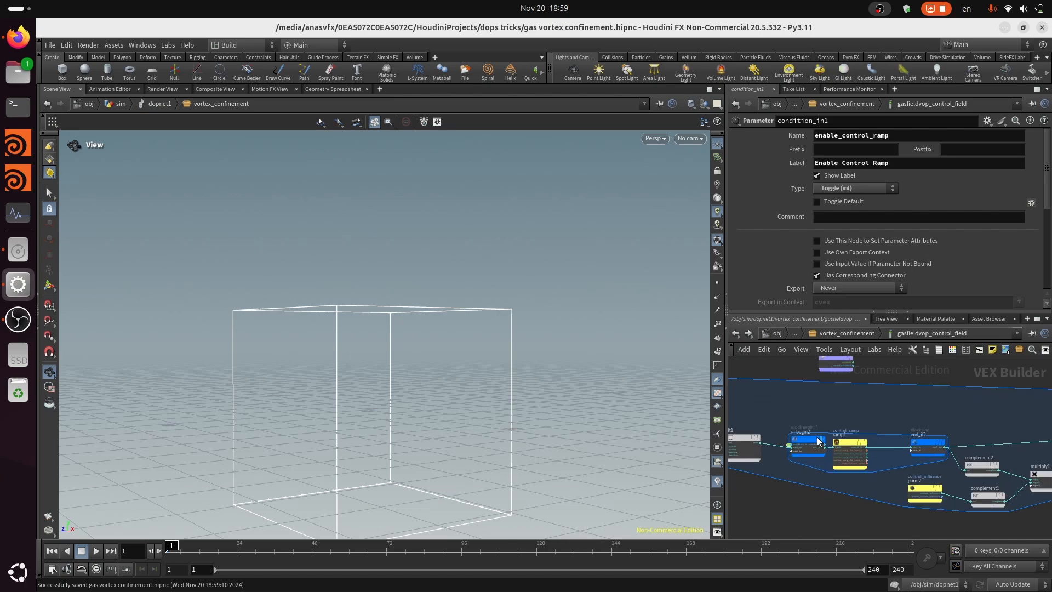
# Examine the inner if block around the control ramp, including its connection from the fit node
pyautogui.scroll(3, 817, 434)
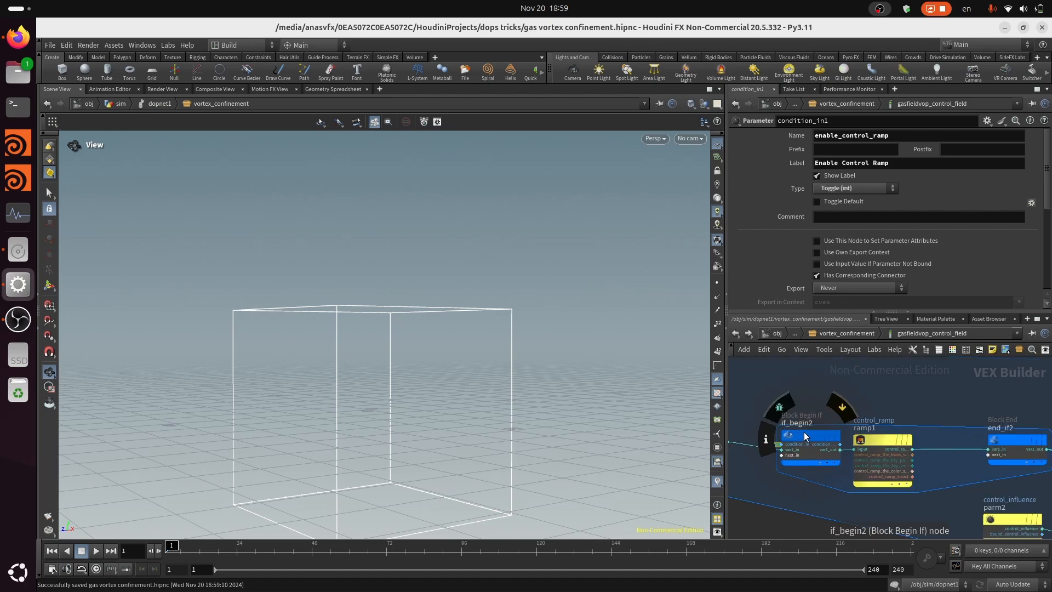
pyautogui.scroll(-1, 824, 452)
pyautogui.scroll(-1, 821, 450)
pyautogui.scroll(4, 812, 449)
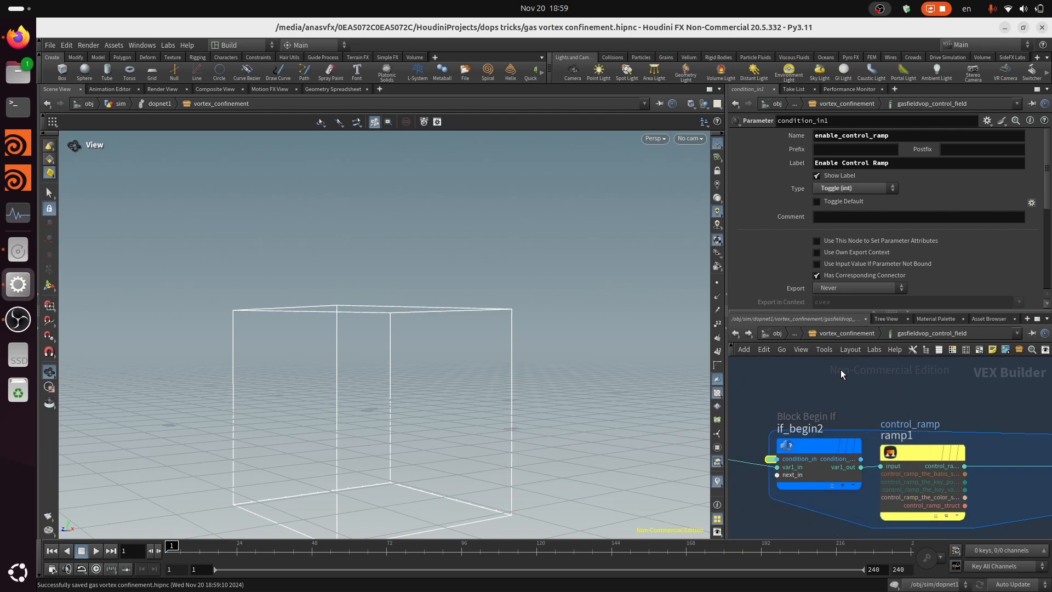
pyautogui.scroll(-3, 907, 422)
pyautogui.moveTo(955, 413); pyautogui.dragTo(904, 404, button='middle')
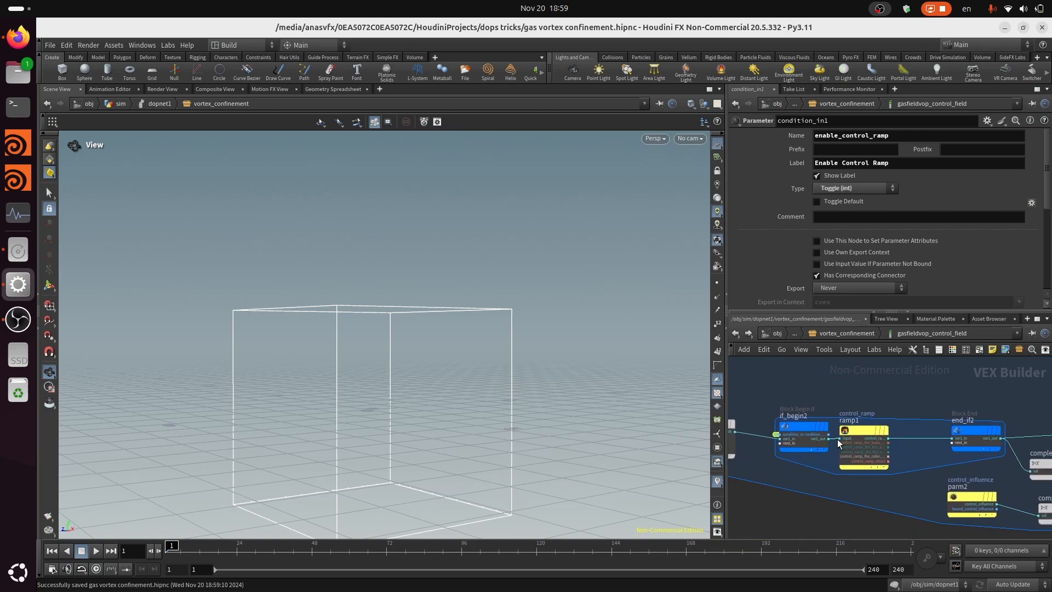
pyautogui.moveTo(749, 443); pyautogui.dragTo(798, 441, button='middle')
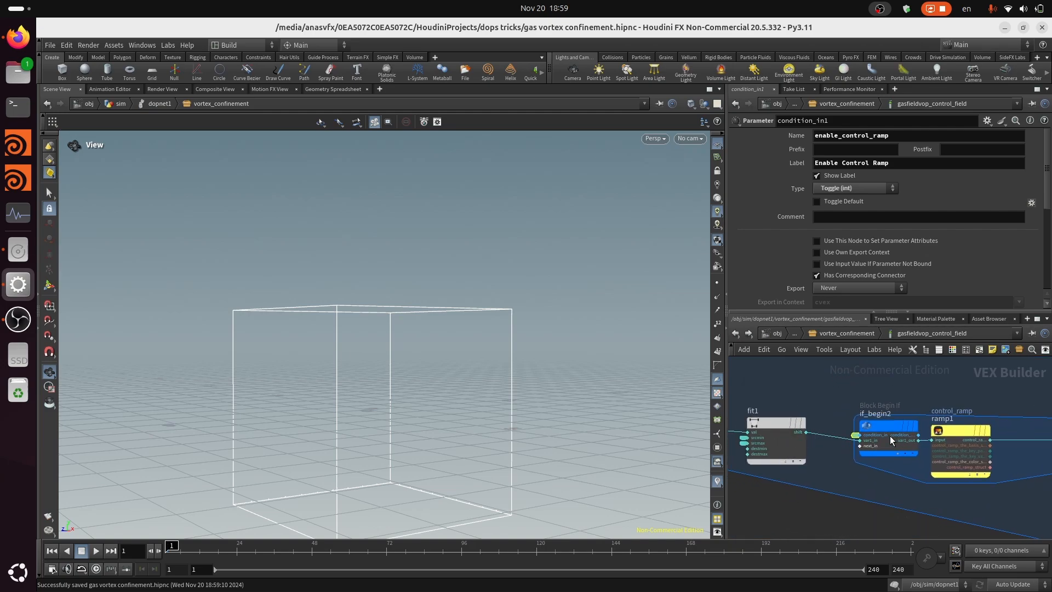
pyautogui.scroll(-2, 890, 436)
pyautogui.moveTo(950, 417)
# Examine the complement, multiply and add nodes after the inner block and the output end of end_if1
pyautogui.moveTo(966, 409); pyautogui.dragTo(715, 441, button='middle')
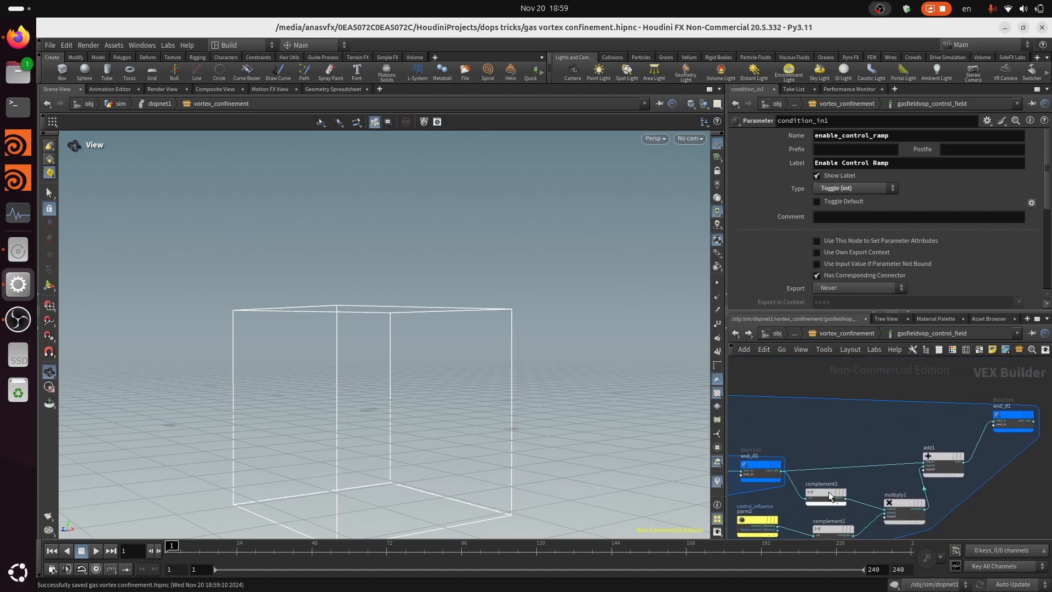
pyautogui.scroll(-2, 841, 405)
pyautogui.moveTo(853, 423); pyautogui.dragTo(881, 463, button='middle')
pyautogui.scroll(-1, 880, 462)
pyautogui.scroll(1, 783, 443)
pyautogui.moveTo(762, 427); pyautogui.dragTo(983, 422)
pyautogui.moveTo(1030, 435); pyautogui.dragTo(931, 427, button='middle')
pyautogui.scroll(2, 942, 425)
pyautogui.press('`')
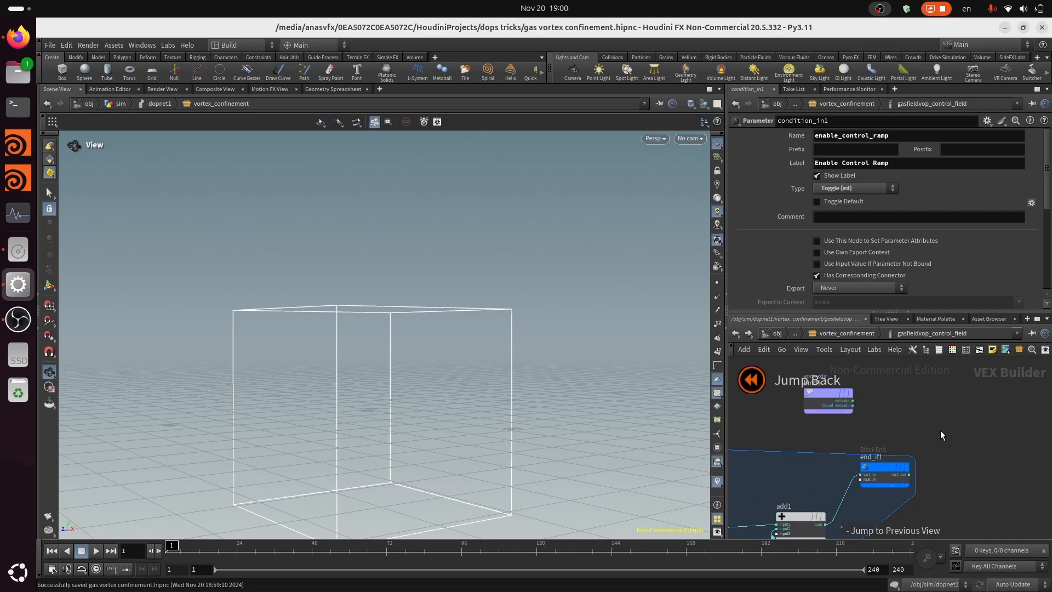
# Add a Multiply node taking bind1's vortexdir as its first input and end_if1's var1_out as its second
pyautogui.press('Tab')
pyautogui.write('mu')
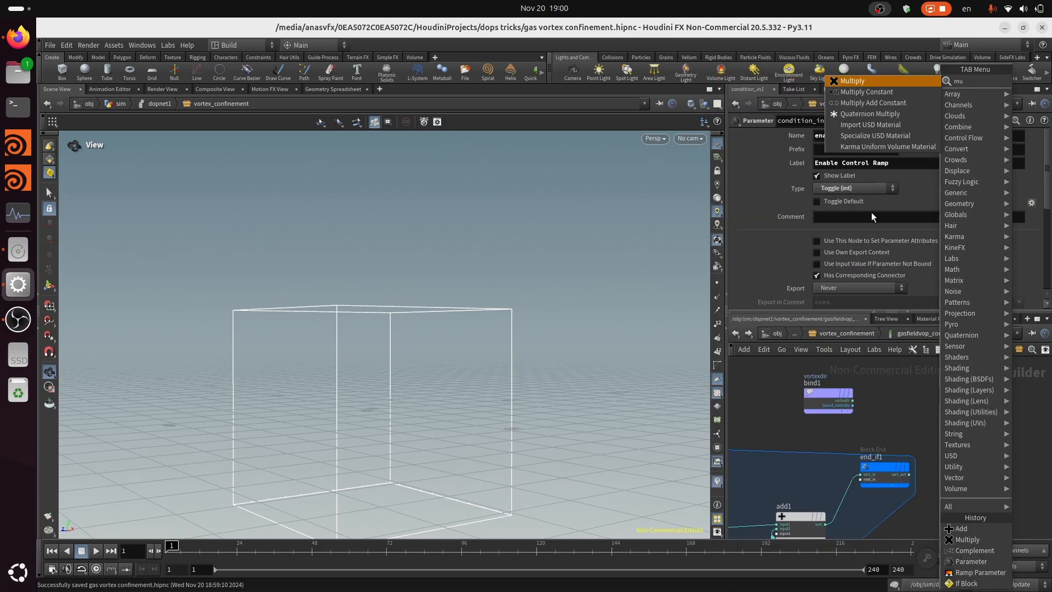
pyautogui.click(853, 81)
pyautogui.click(956, 409)
pyautogui.scroll(2, 853, 400)
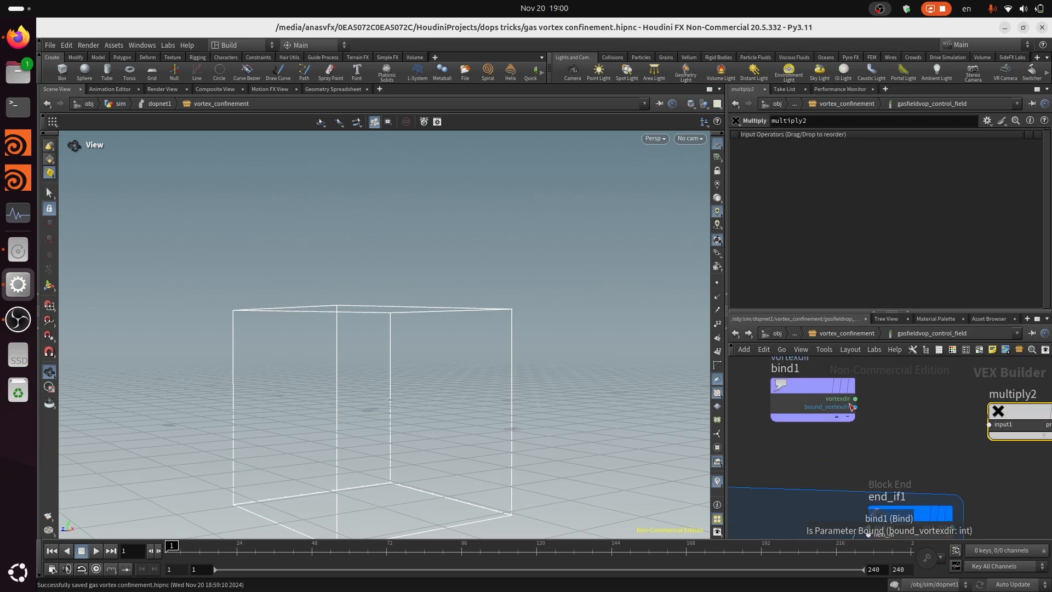
pyautogui.click(855, 398)
pyautogui.click(983, 424)
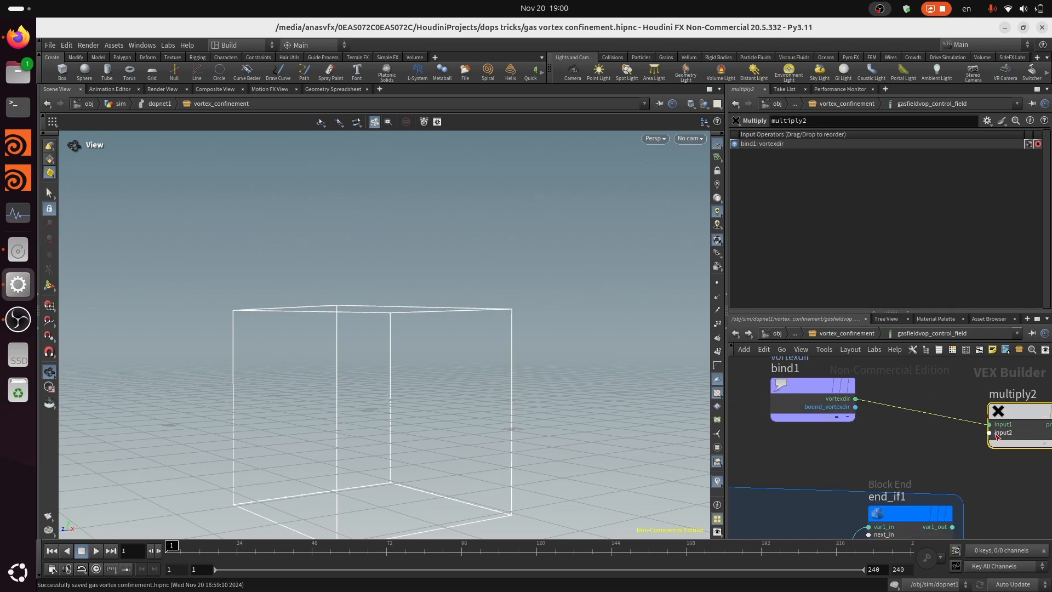
pyautogui.click(958, 524)
pyautogui.moveTo(1026, 485); pyautogui.dragTo(880, 489, button='middle')
pyautogui.scroll(-2, 899, 486)
pyautogui.scroll(2, 964, 476)
# Add a Bind Export node after multiply2 and connect the product to its input
pyautogui.press('Tab')
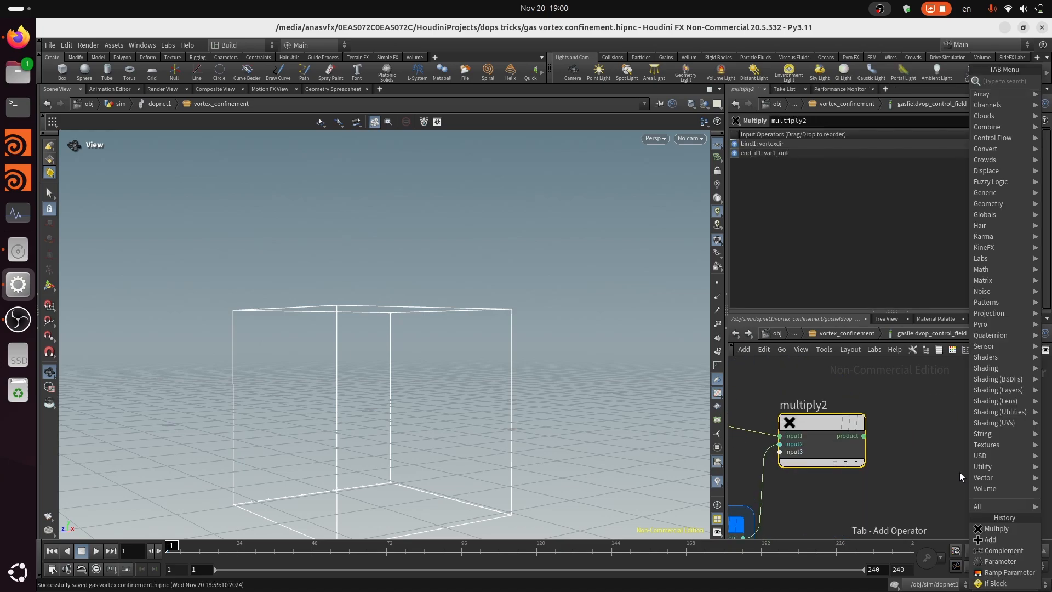
pyautogui.write('b e')
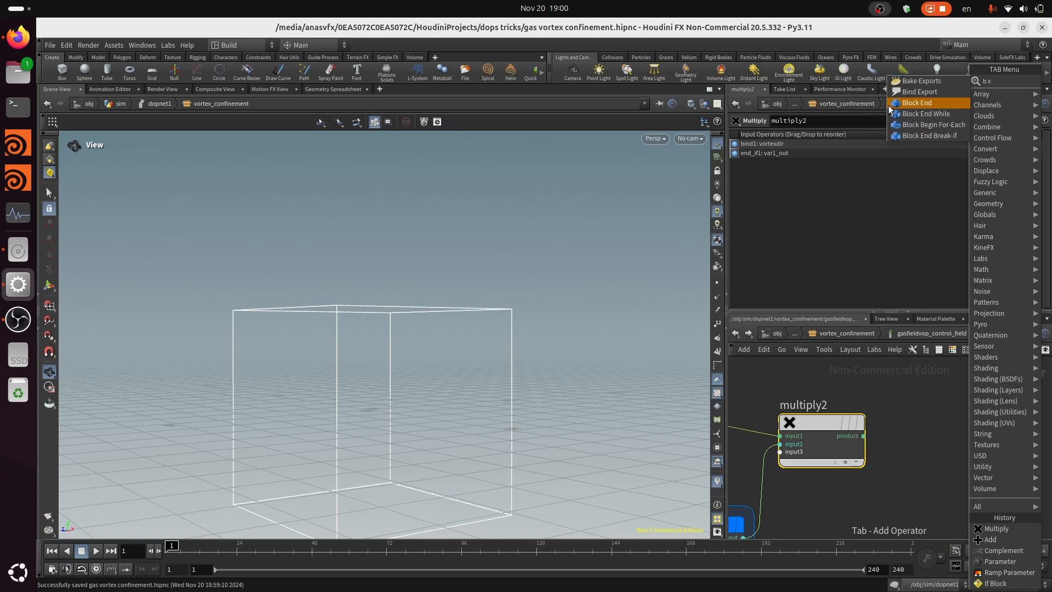
pyautogui.click(935, 90)
pyautogui.click(939, 415)
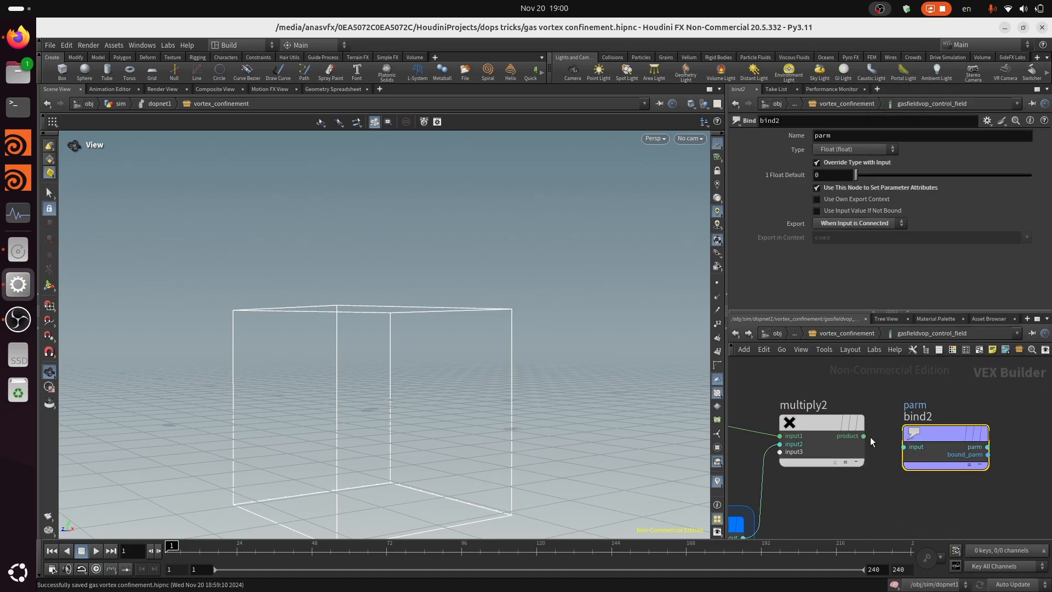
pyautogui.click(863, 436)
pyautogui.click(904, 447)
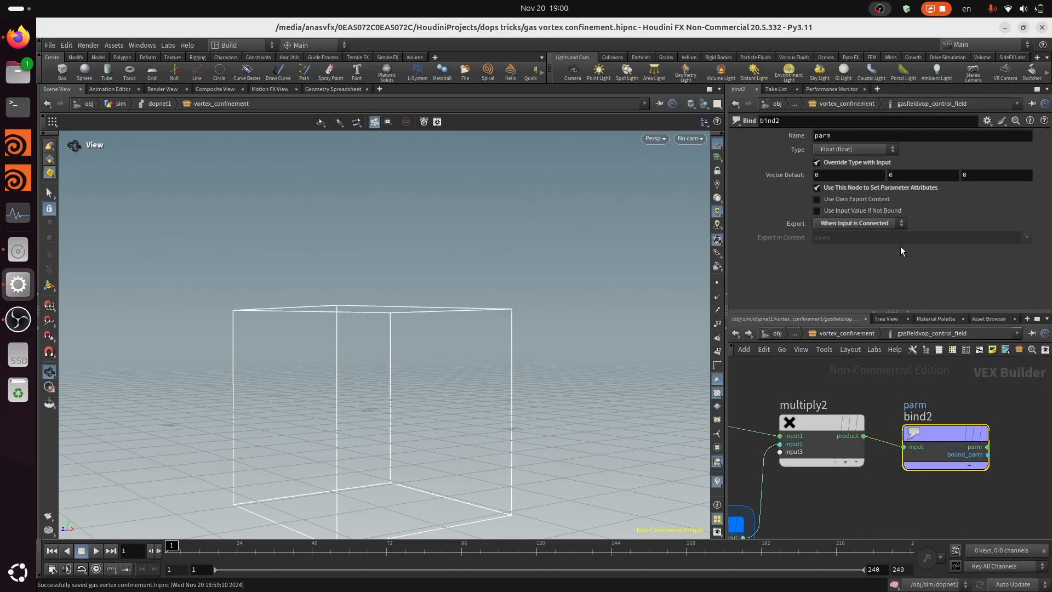
# Set the new bind node's type to 3 Floats (vector) and its name to vortexdir
pyautogui.click(856, 153)
pyautogui.click(863, 226)
pyautogui.doubleClick(842, 138)
pyautogui.write('vortexdir')
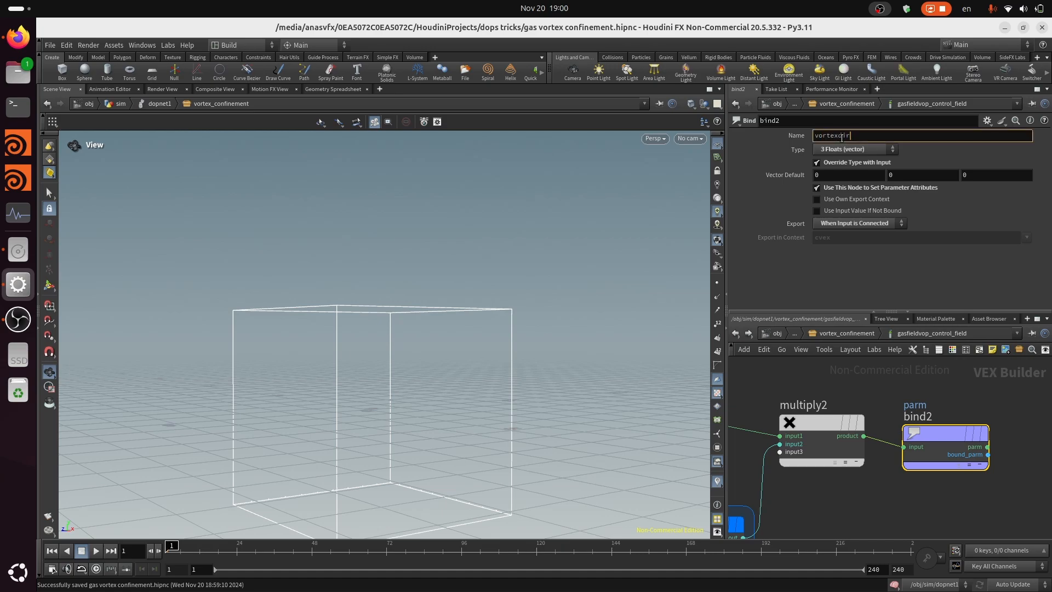
pyautogui.press('Return')
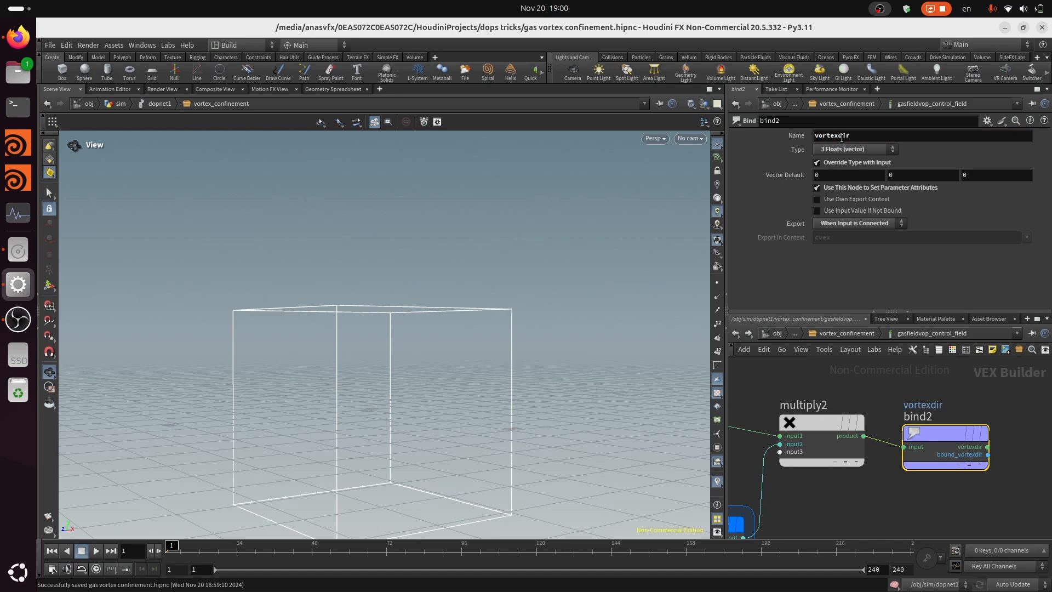
# Return to the vortex_confinement network and place a Gas Linear Combination node beside gasfieldvop_control_field
pyautogui.scroll(-1, 964, 381)
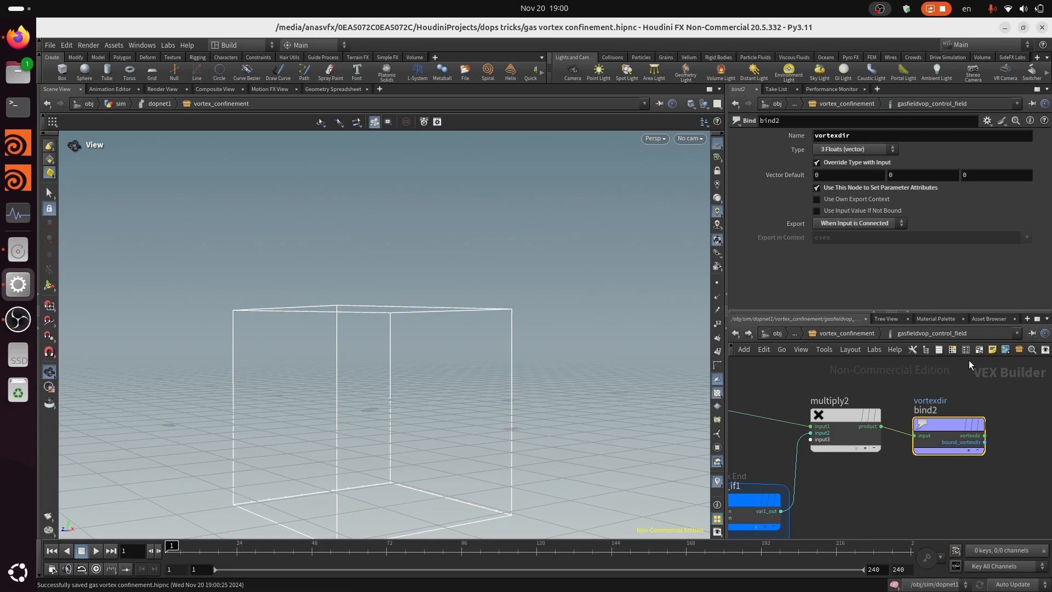
pyautogui.scroll(-2, 986, 414)
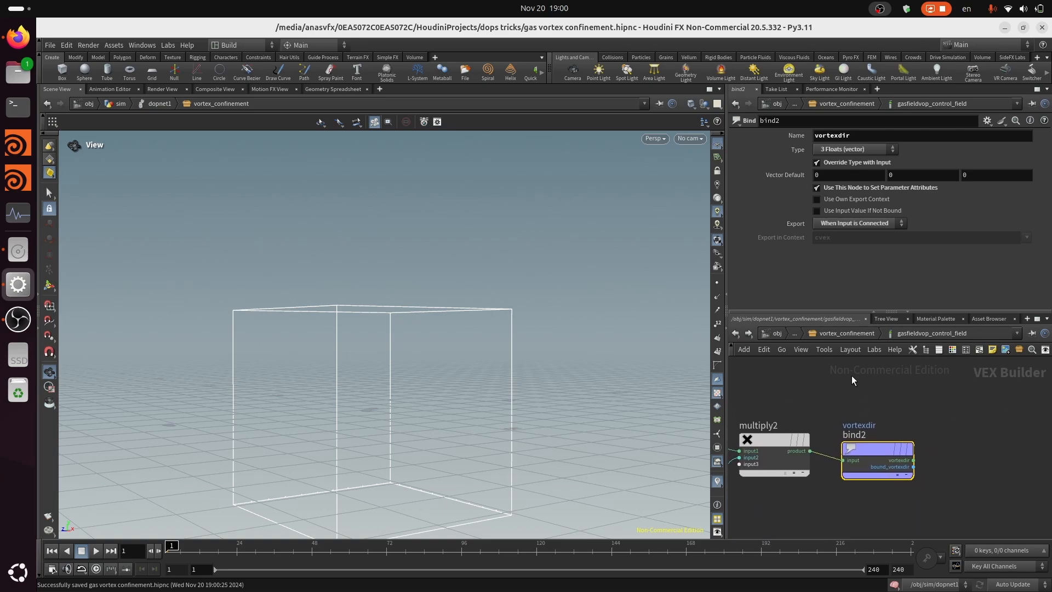
pyautogui.scroll(-3, 969, 452)
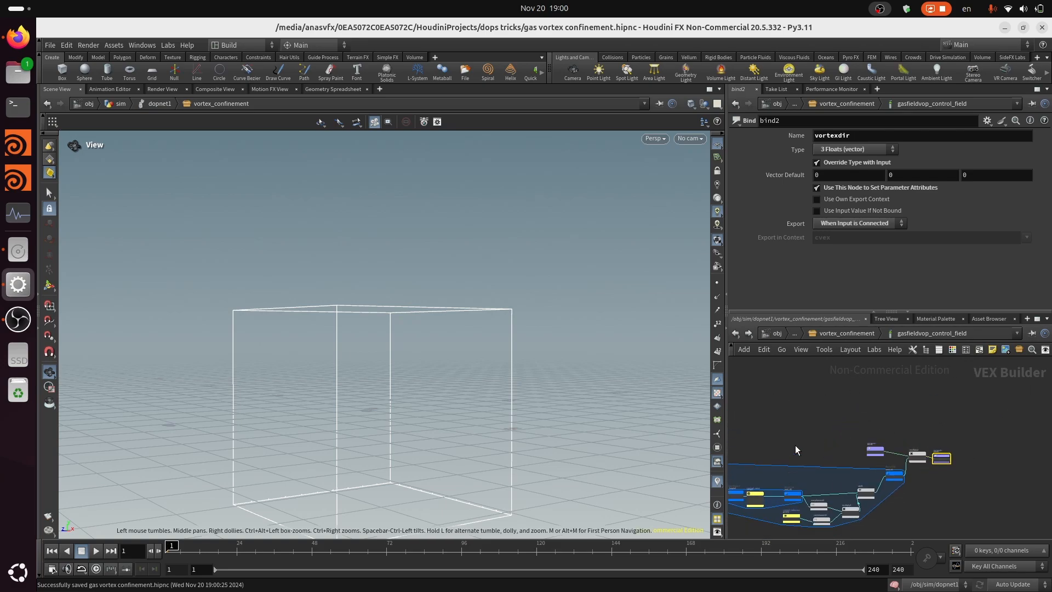
pyautogui.click(856, 334)
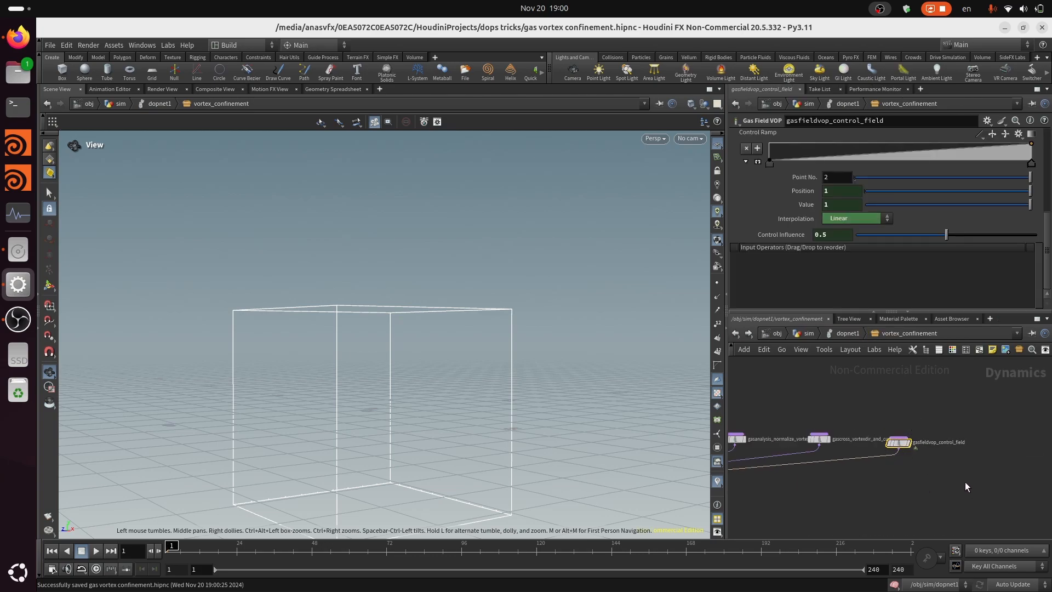
pyautogui.scroll(-2, 966, 482)
pyautogui.scroll(2, 944, 453)
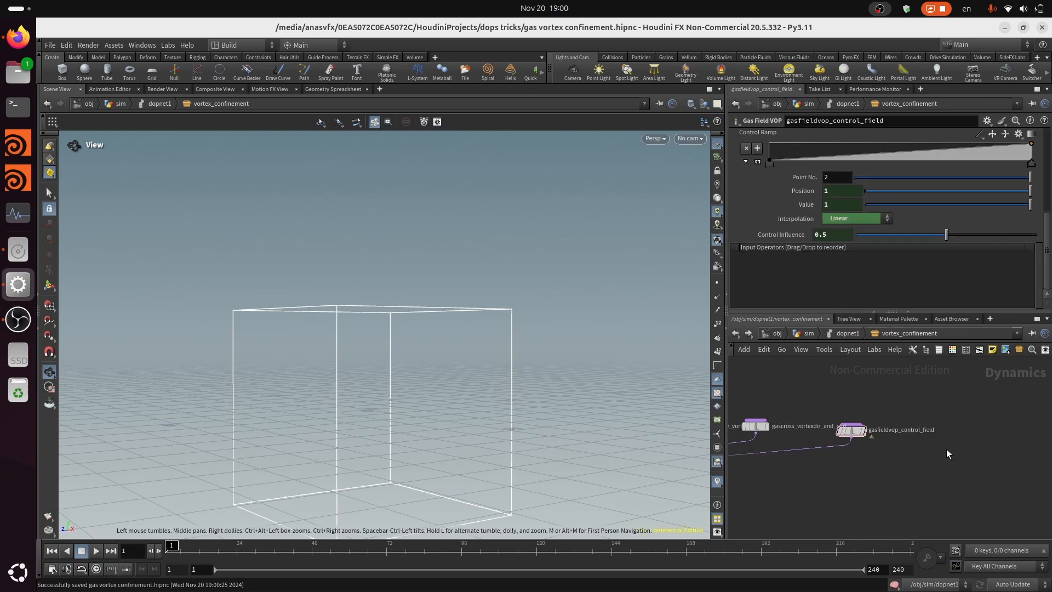
pyautogui.press('Tab')
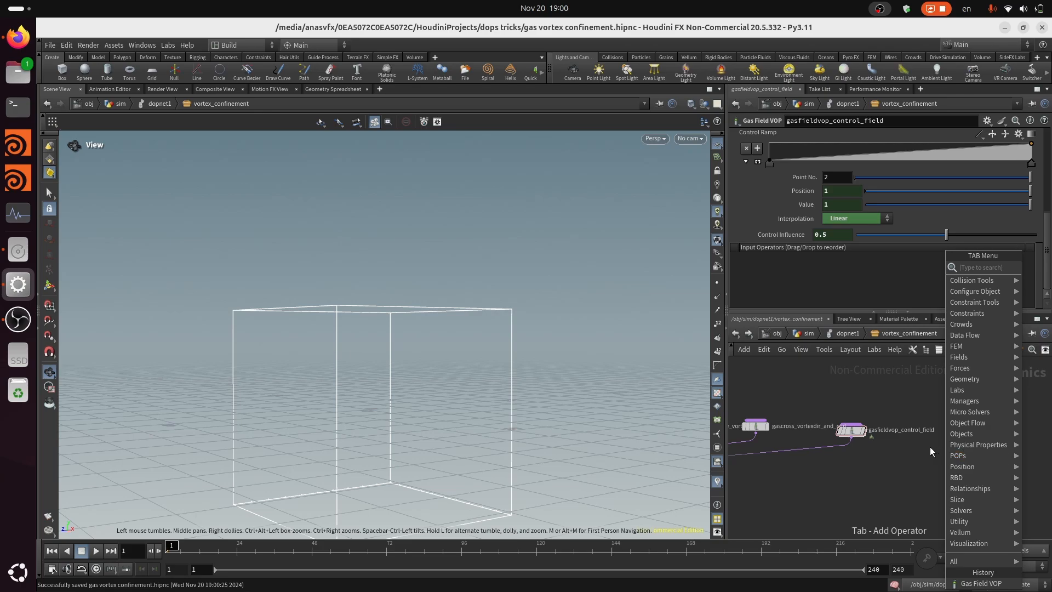
pyautogui.write('gas li')
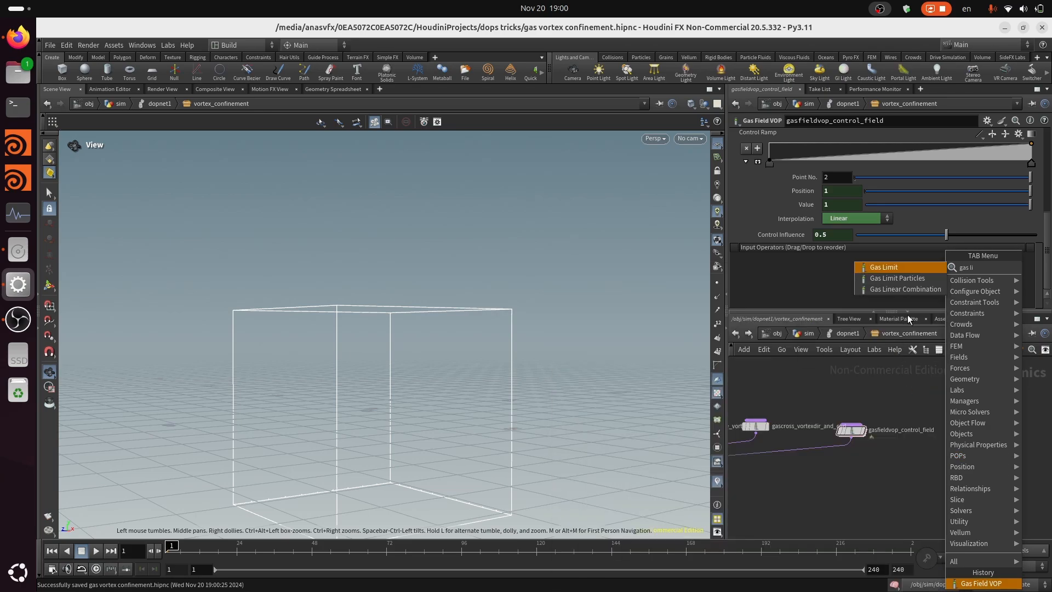
pyautogui.click(919, 291)
pyautogui.click(969, 436)
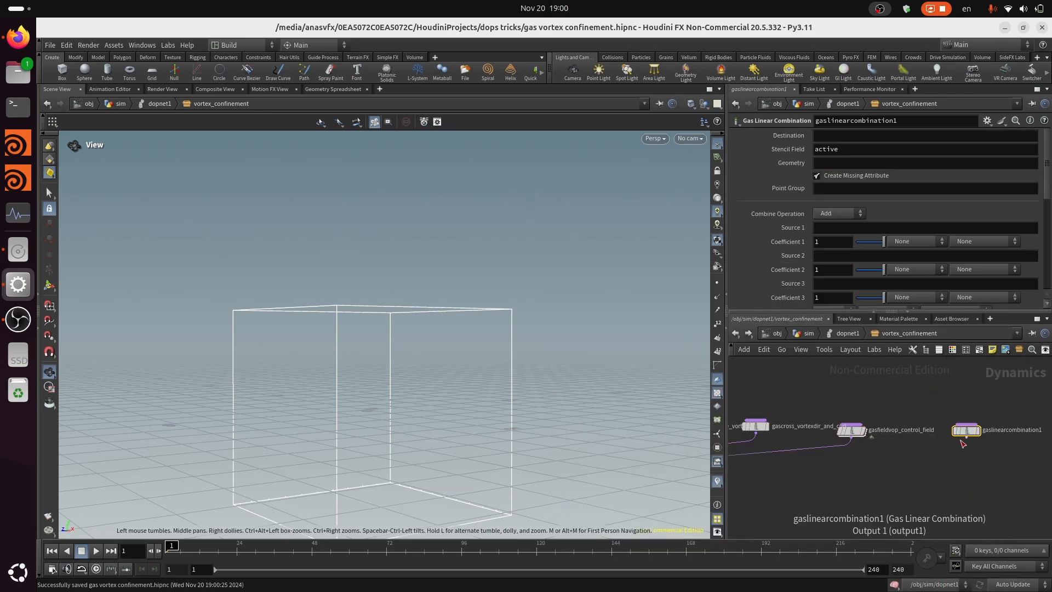
# Connect the Gas Linear Combination output to the shared node that collects the other microsolvers
pyautogui.click(968, 442)
pyautogui.moveTo(870, 461); pyautogui.dragTo(1035, 442, button='middle')
pyautogui.scroll(-3, 1033, 441)
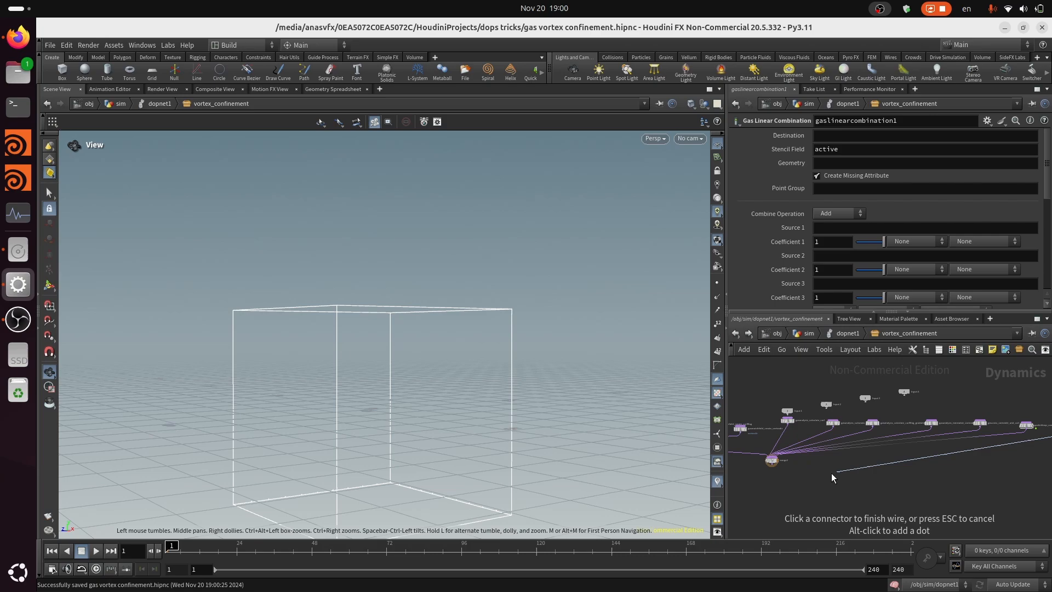
pyautogui.click(772, 458)
pyautogui.scroll(5, 944, 472)
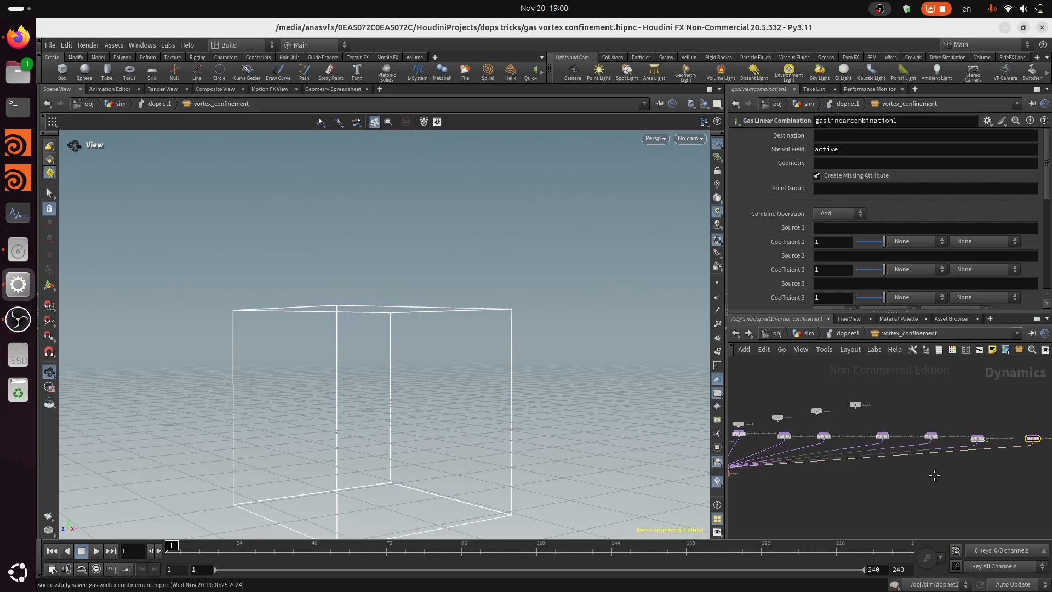
# Set the Gas Linear Combination's Source 1 to vortexdir, and both its Source 2 and Destination to vel
pyautogui.click(849, 229)
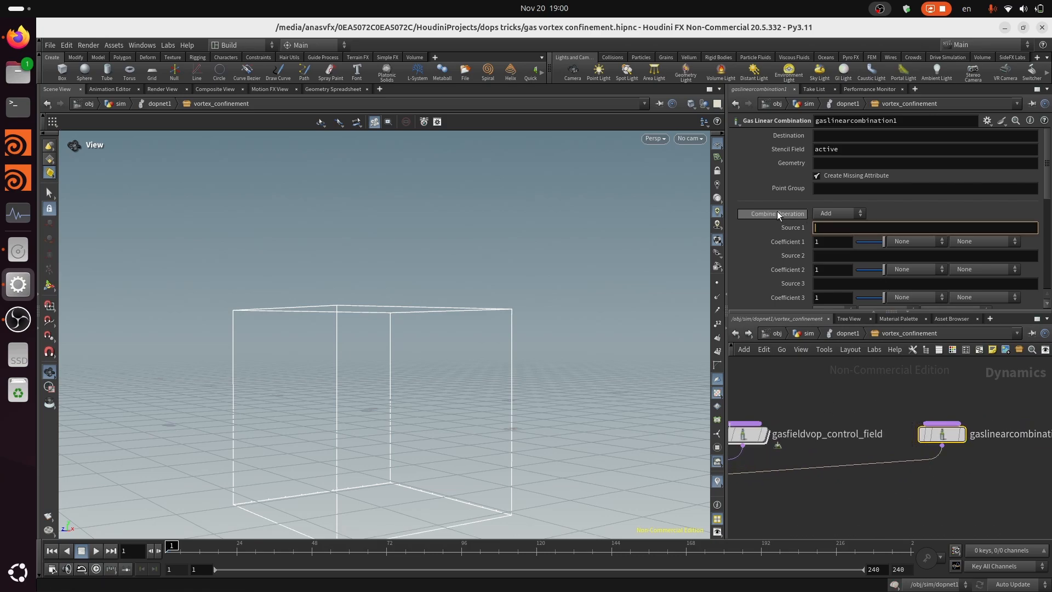
pyautogui.moveTo(766, 213)
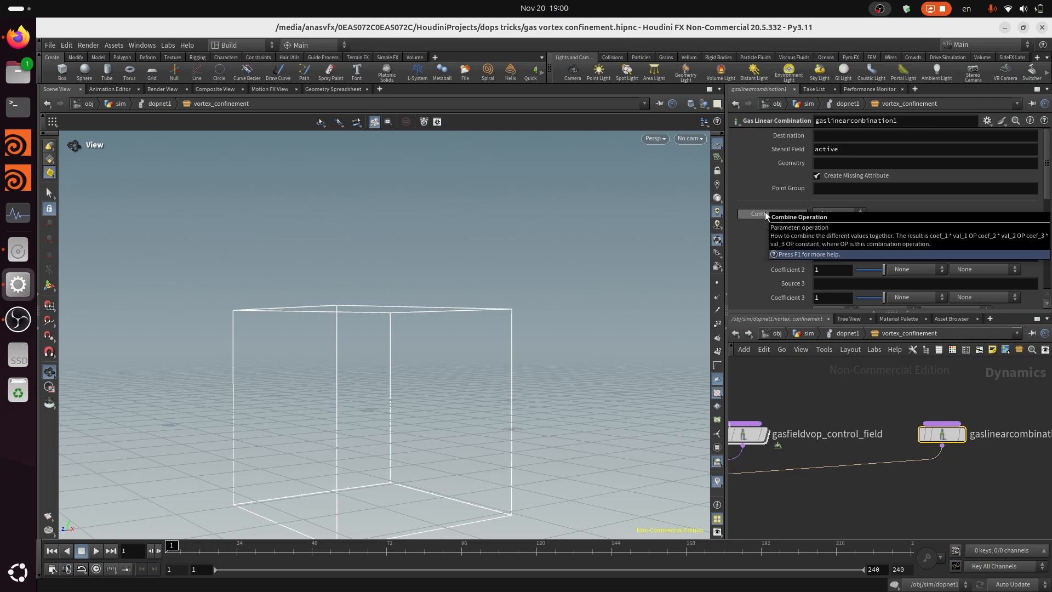
pyautogui.write('vo')
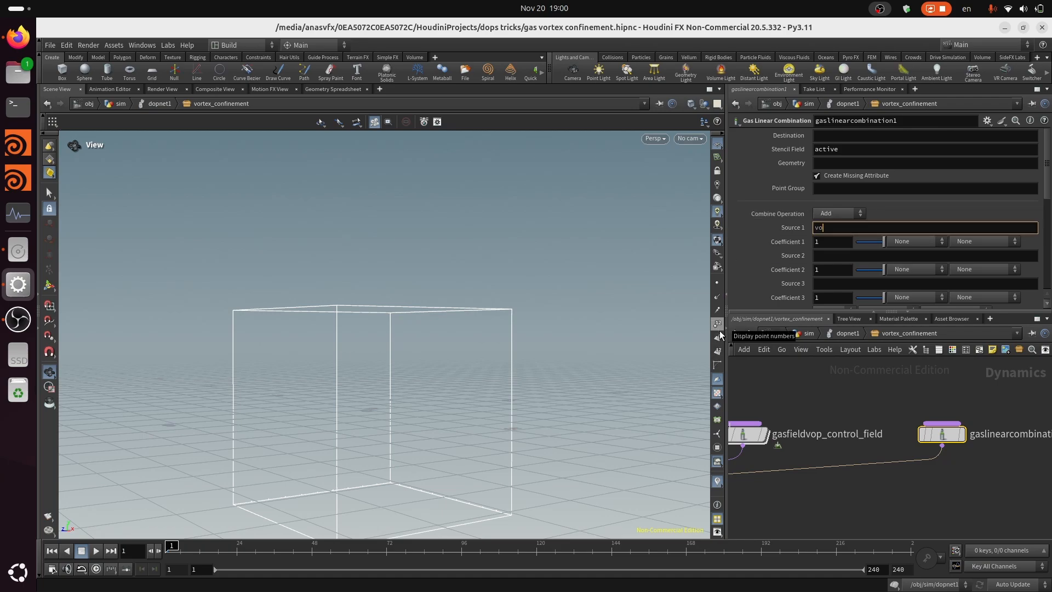
pyautogui.write('rtexdir')
pyautogui.press('Return')
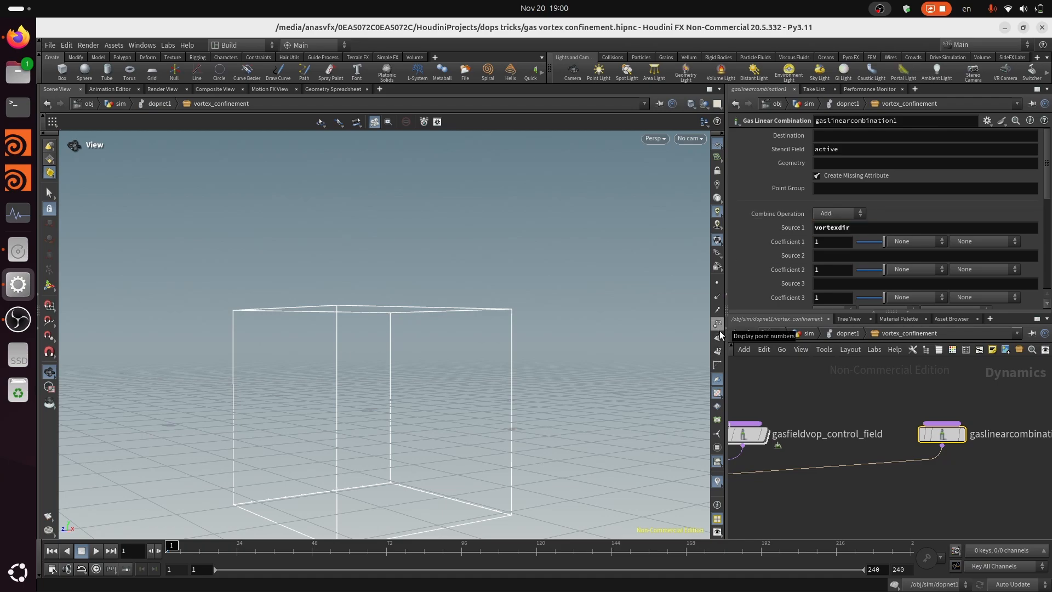
pyautogui.click(838, 259)
pyautogui.write('vel')
pyautogui.press('Return')
pyautogui.click(868, 138)
pyautogui.write('ve')
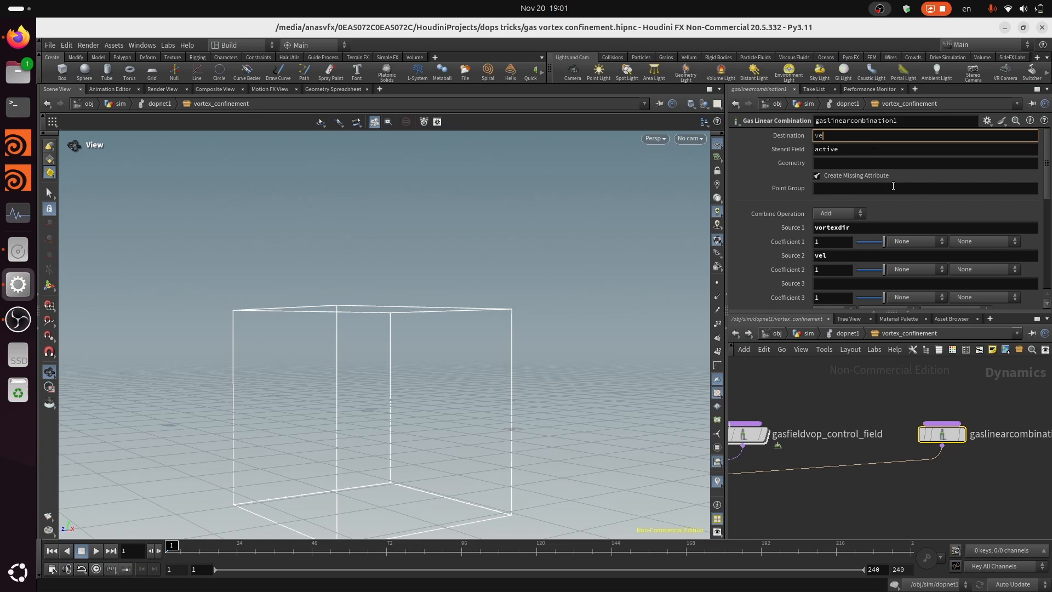
pyautogui.press('Return')
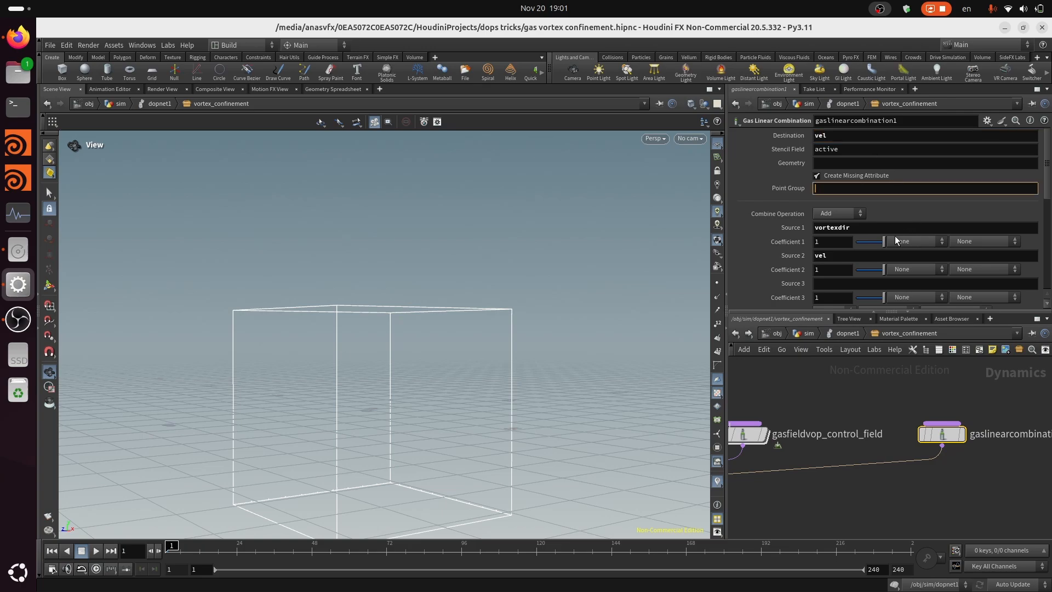
# Scale Coefficient 1 of the Gas Linear Combination by Timestep and By Voxel Length
pyautogui.click(903, 241)
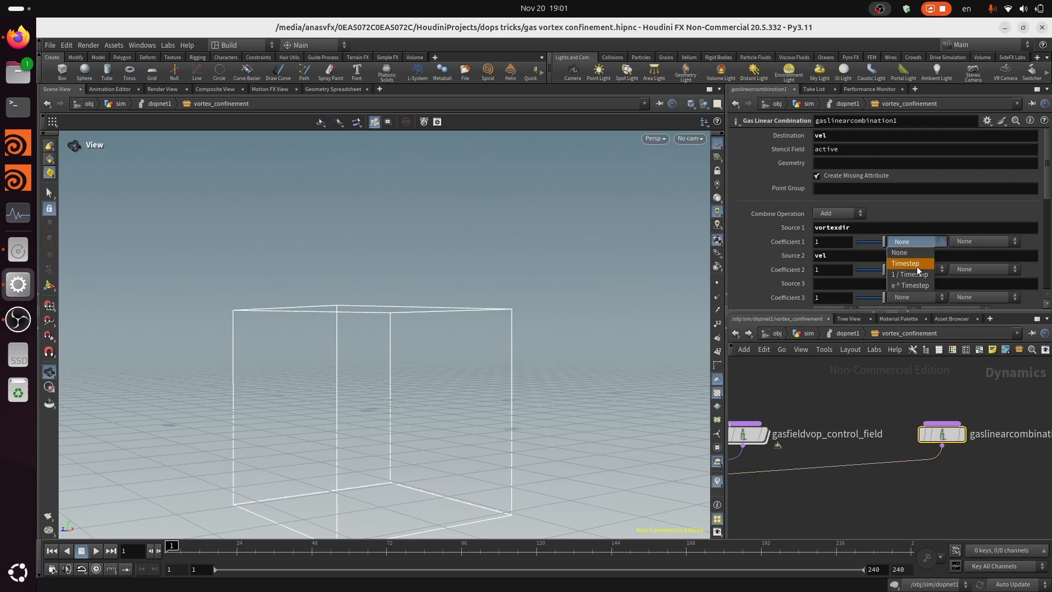
pyautogui.click(988, 244)
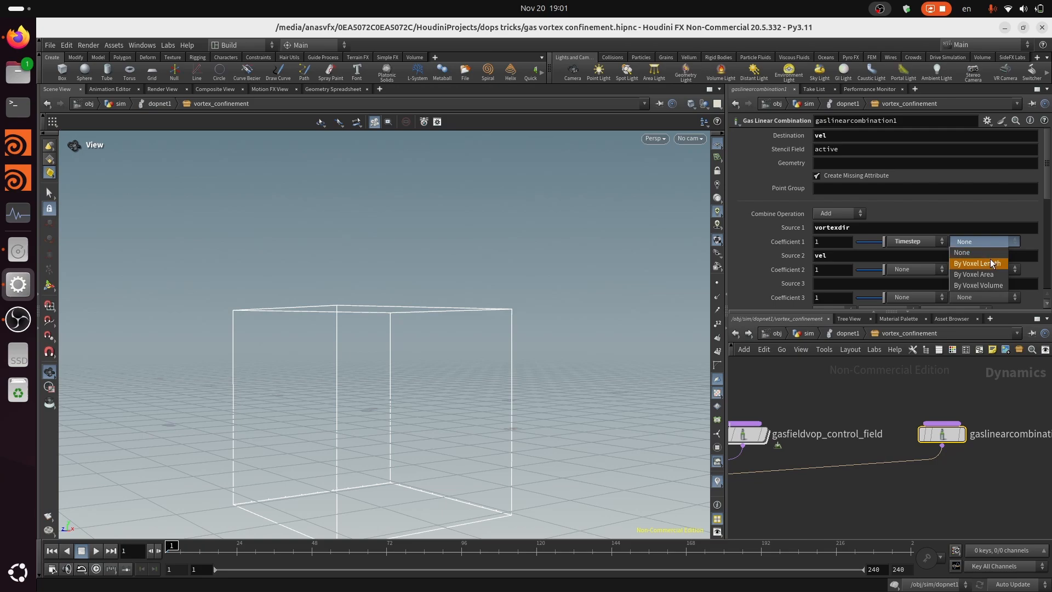
pyautogui.click(982, 265)
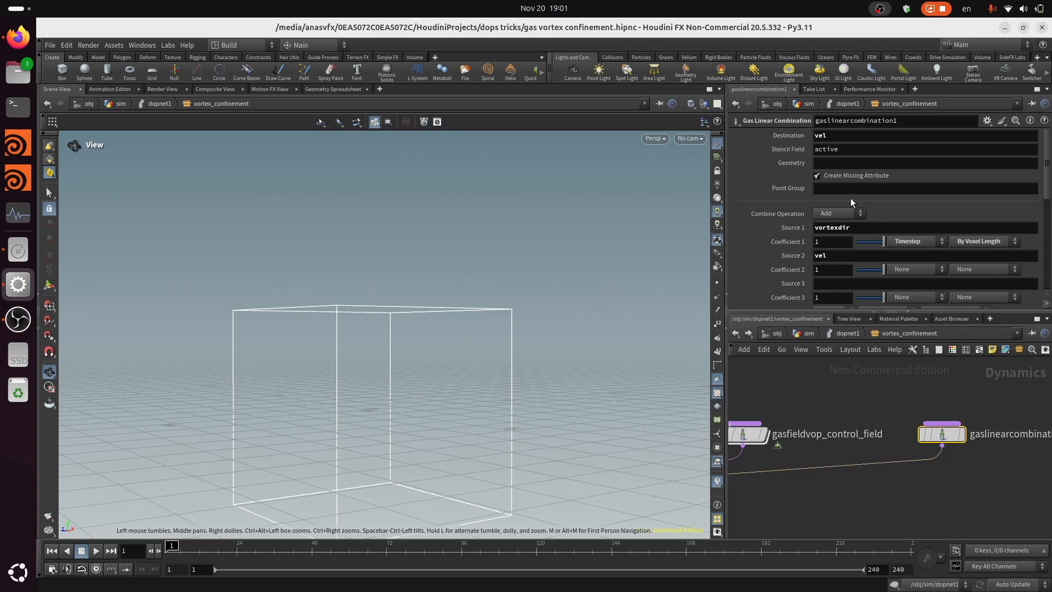
# Go up to dopnet1, edit vortex_confinement's parameter interface and add a float parameter above the Control Settings folder
pyautogui.click(834, 242)
pyautogui.click(888, 423)
pyautogui.click(855, 333)
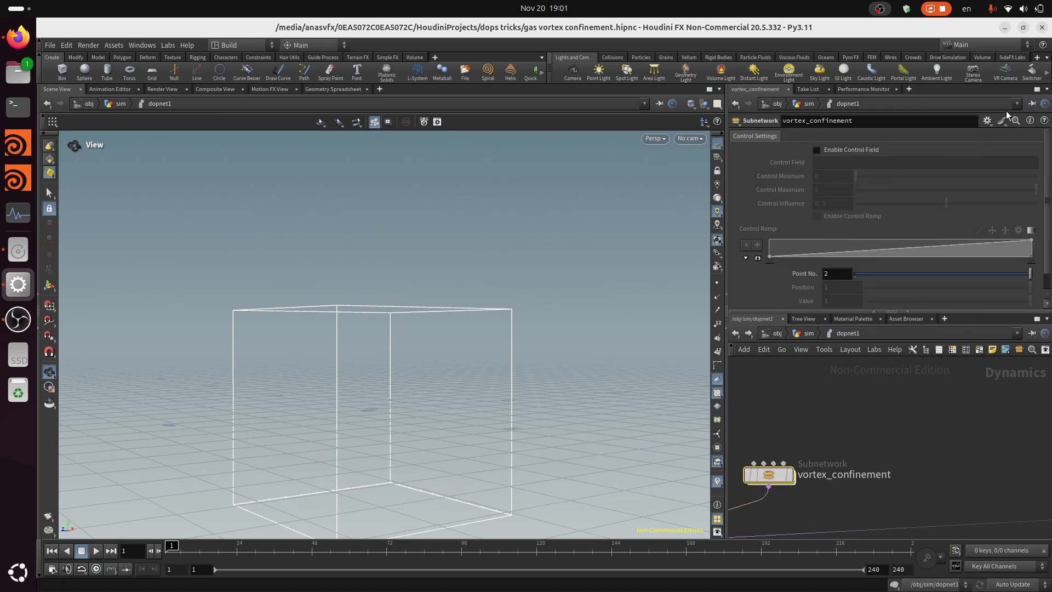
pyautogui.click(987, 122)
pyautogui.click(965, 131)
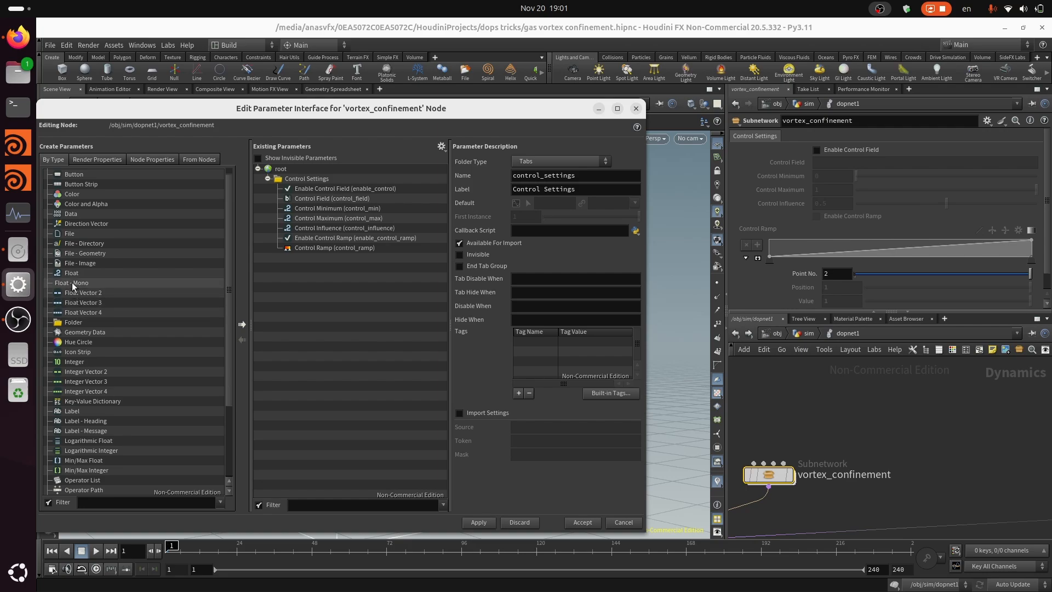
pyautogui.moveTo(71, 276); pyautogui.dragTo(279, 170)
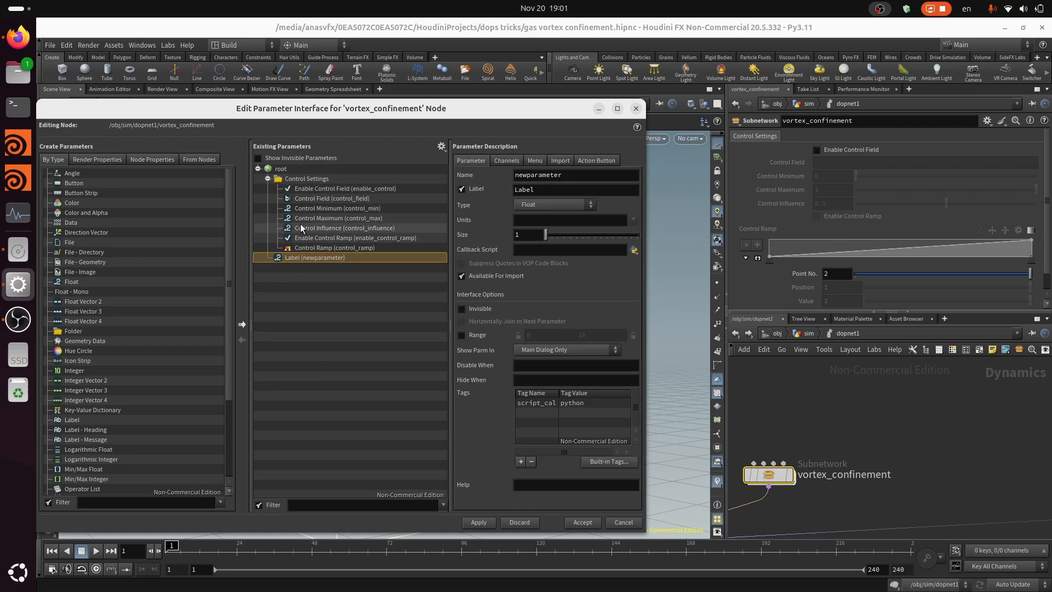
pyautogui.press('Delete')
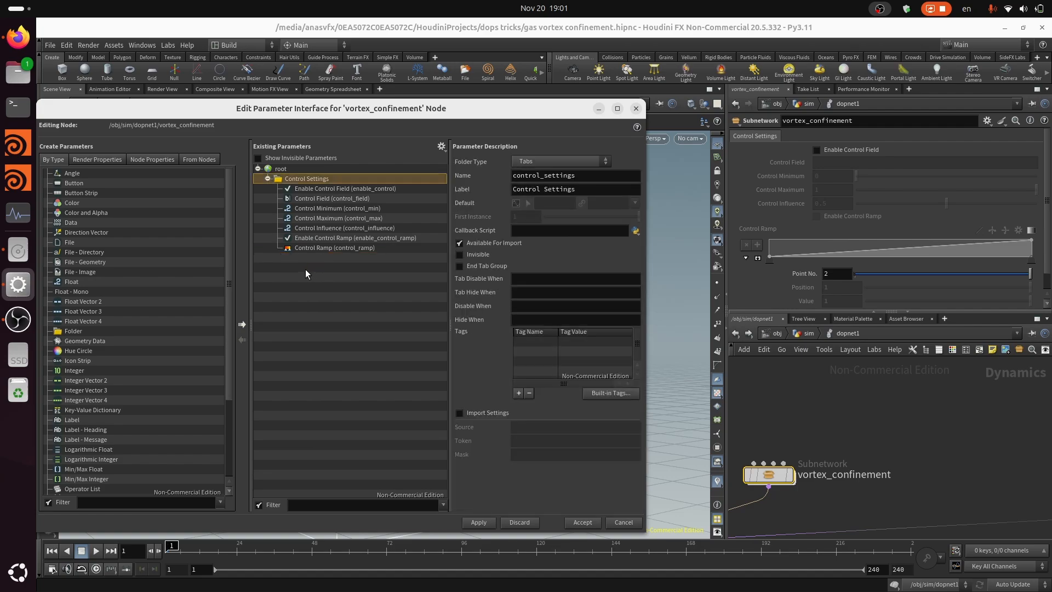
pyautogui.moveTo(72, 285); pyautogui.dragTo(279, 169)
pyautogui.moveTo(317, 258); pyautogui.dragTo(290, 174)
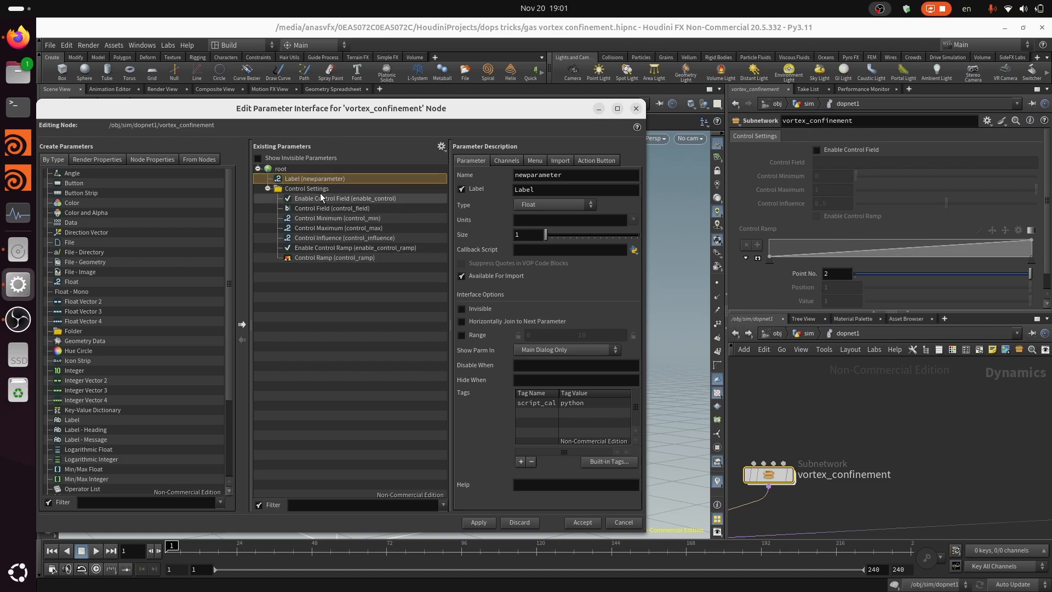
# Name the new float parameter confinement_scale and label it Confinement Scale
pyautogui.doubleClick(585, 174)
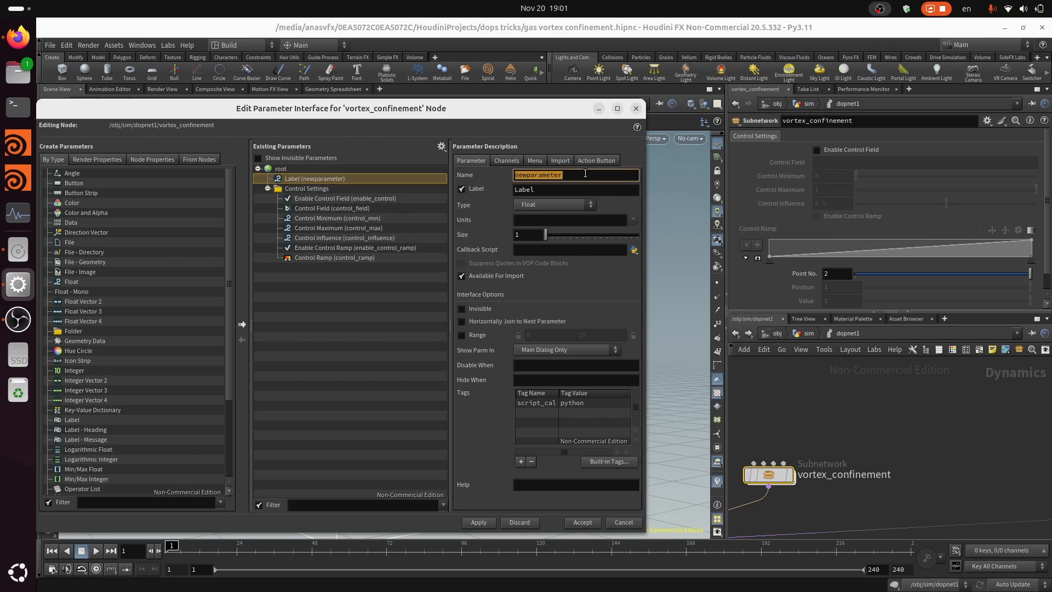
pyautogui.write('confinement_scale')
pyautogui.press('Tab')
pyautogui.write('Confi')
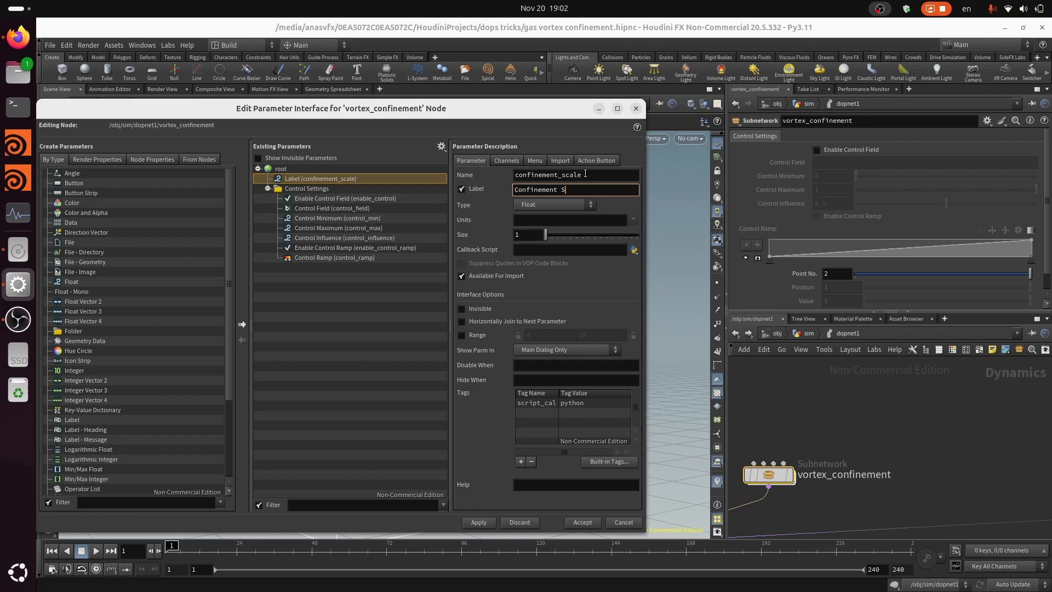
pyautogui.write('nement Scale')
pyautogui.press('Tab')
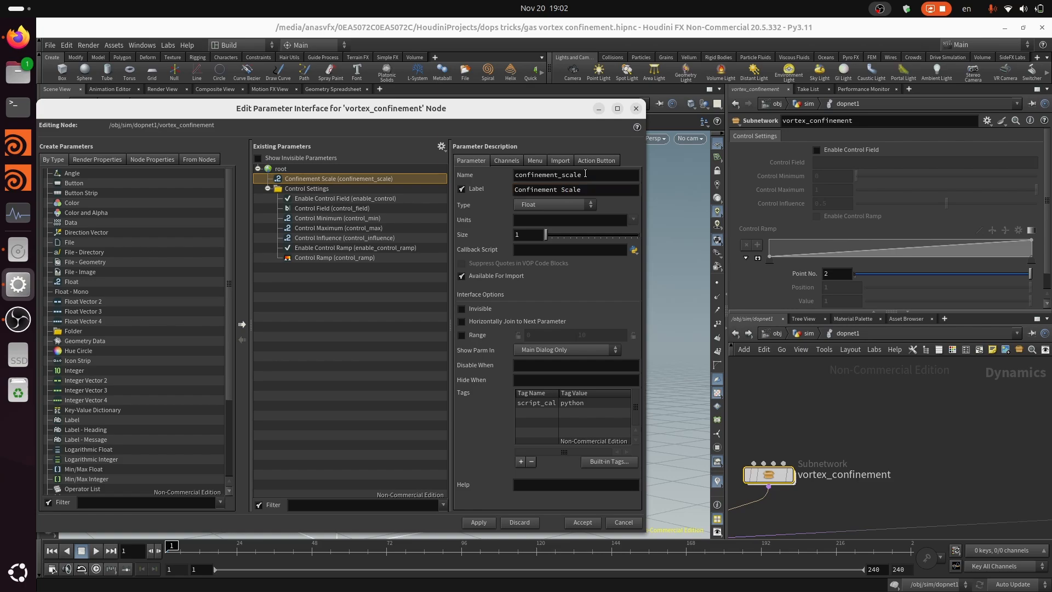
# Set the Confinement Scale parameter's default to 1, accept the interface changes and save the scene
pyautogui.click(512, 160)
pyautogui.click(538, 212)
pyautogui.write('1')
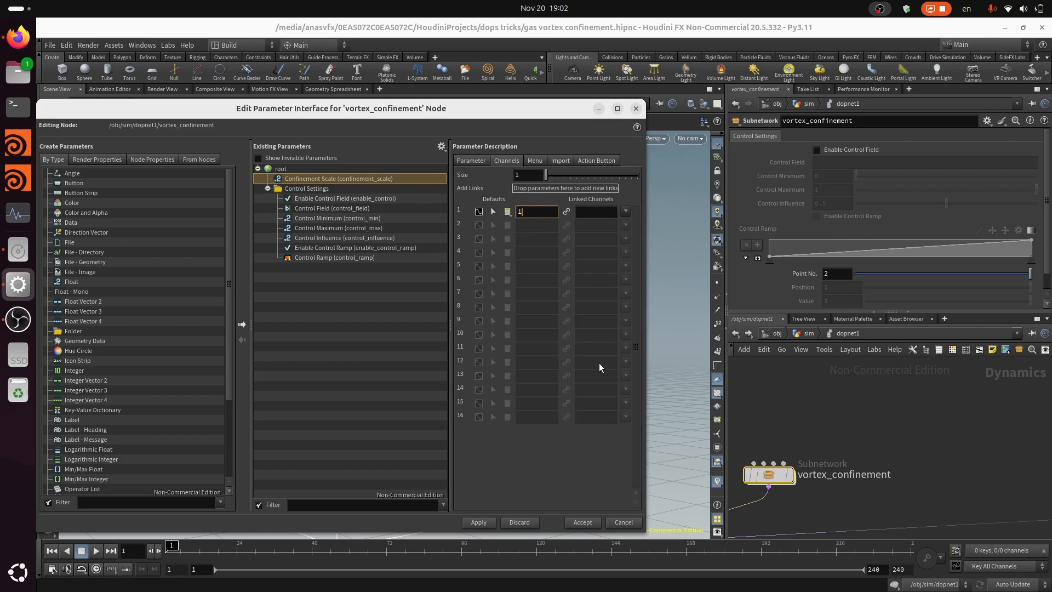
pyautogui.click(485, 520)
pyautogui.click(582, 522)
pyautogui.hotkey('ctrl', 's')
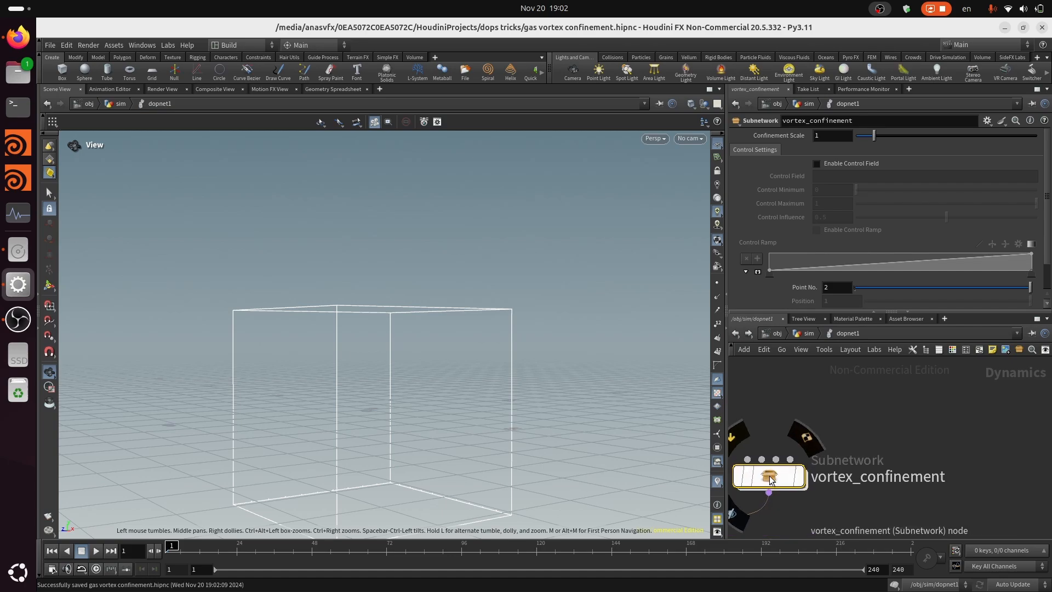
# Inside vortex_confinement, set the Gas Linear Combination's Coefficient 1 to the expression ch("../confinement_scale")
pyautogui.doubleClick(770, 480)
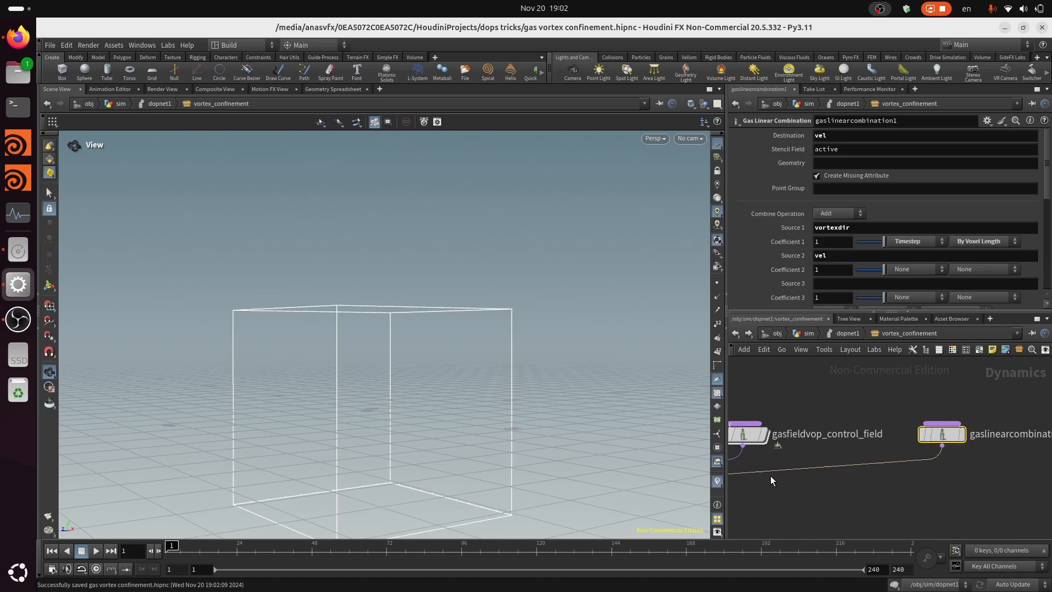
pyautogui.click(825, 245)
pyautogui.write('ch')
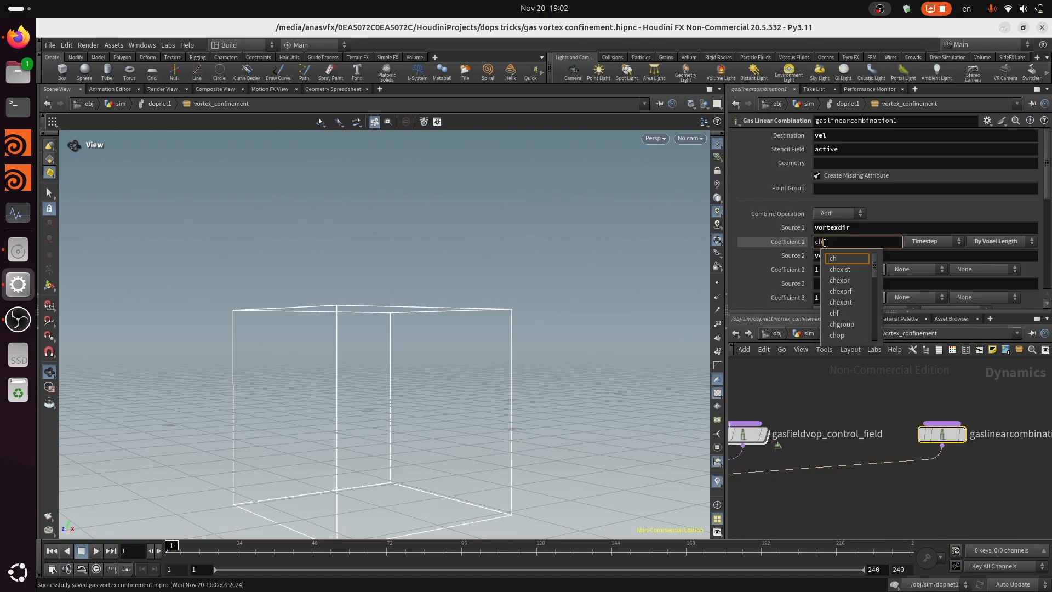
pyautogui.write('(')
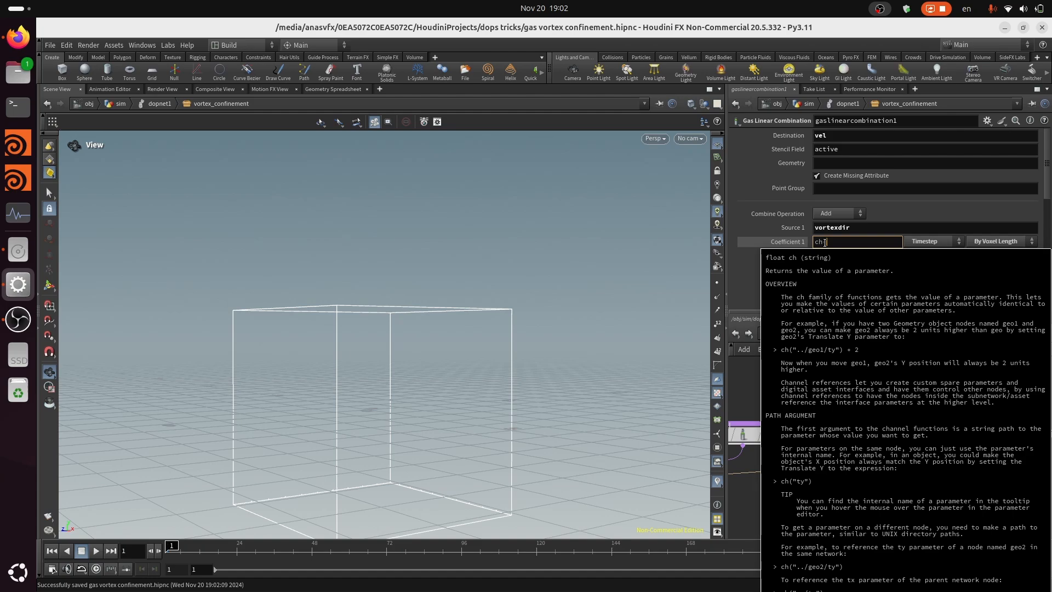
pyautogui.write('"../')
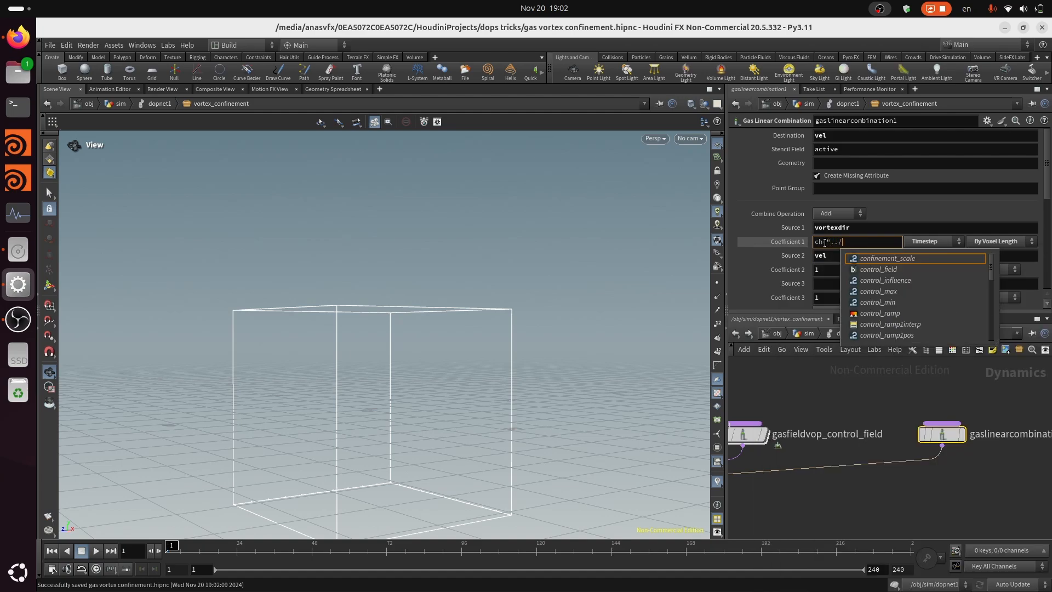
pyautogui.press('Return')
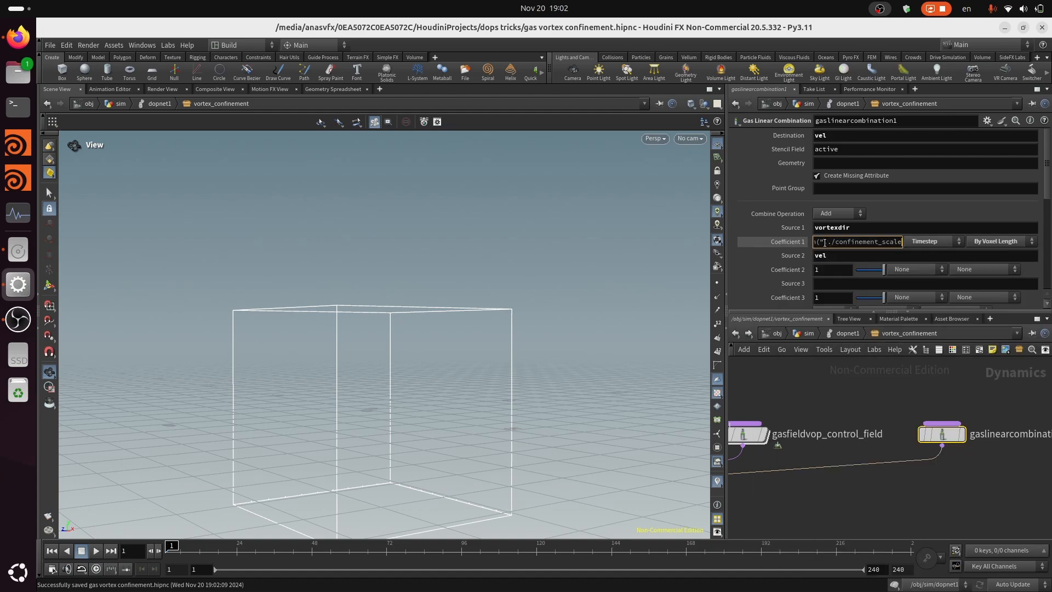
pyautogui.write('")')
pyautogui.write('"')
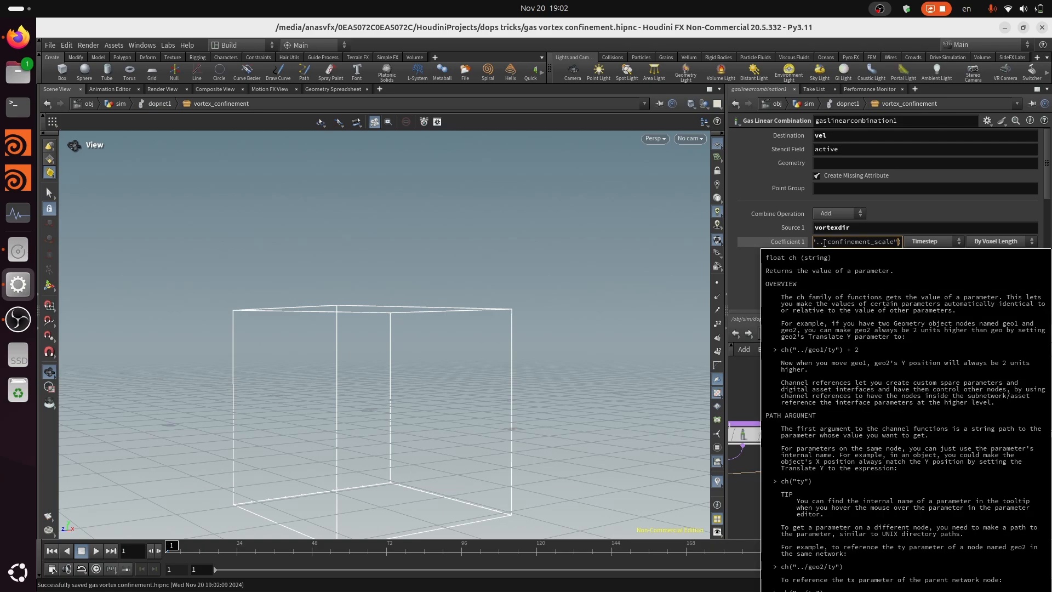
pyautogui.press('Return')
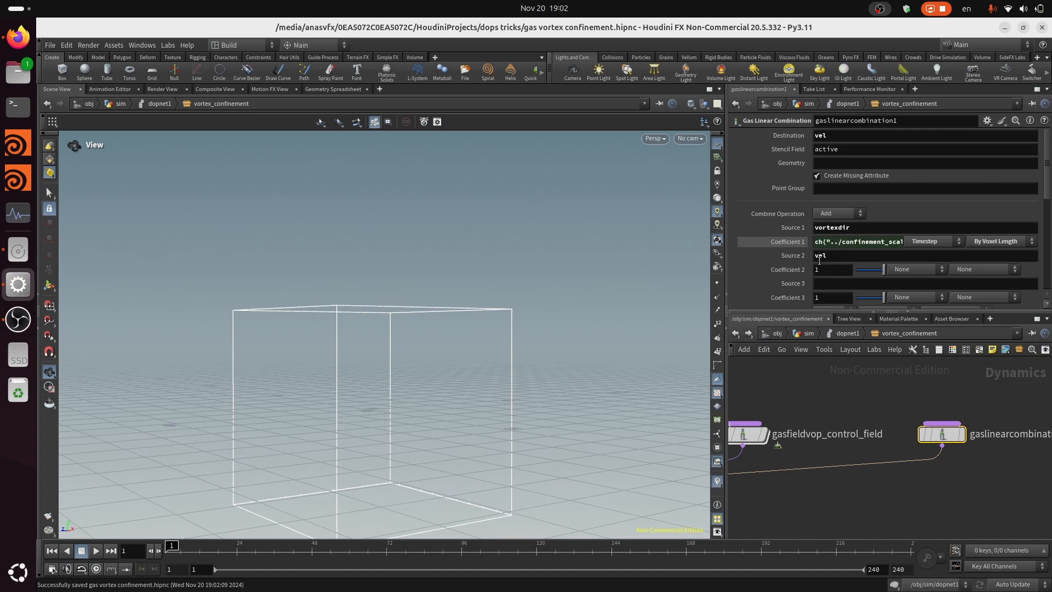
pyautogui.click(789, 242)
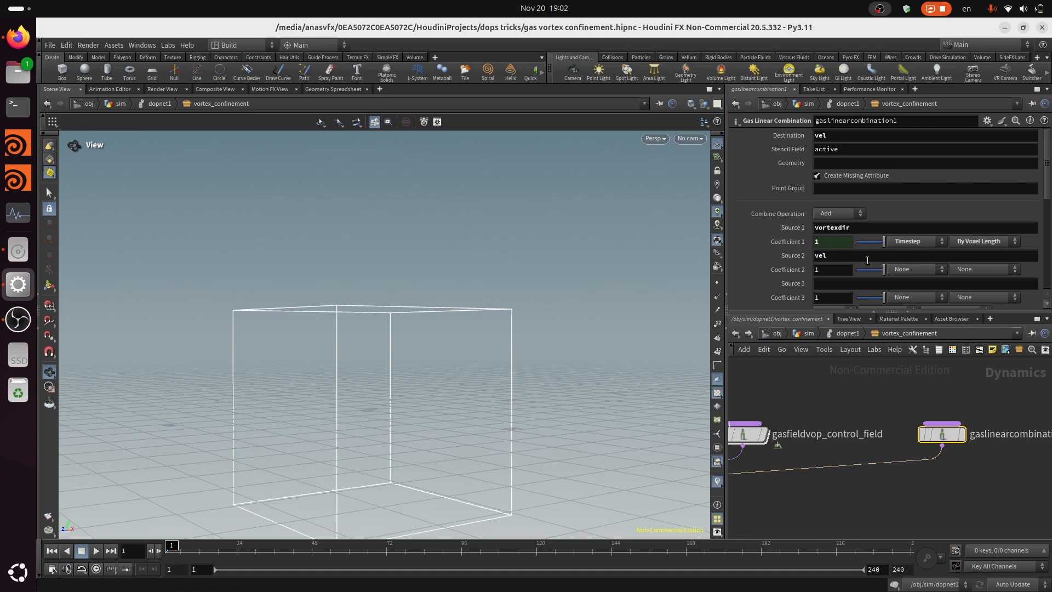
# Rename the Gas Linear Combination node to gaslinearcombination_vortexdir_to_vel and save the scene
pyautogui.click(848, 334)
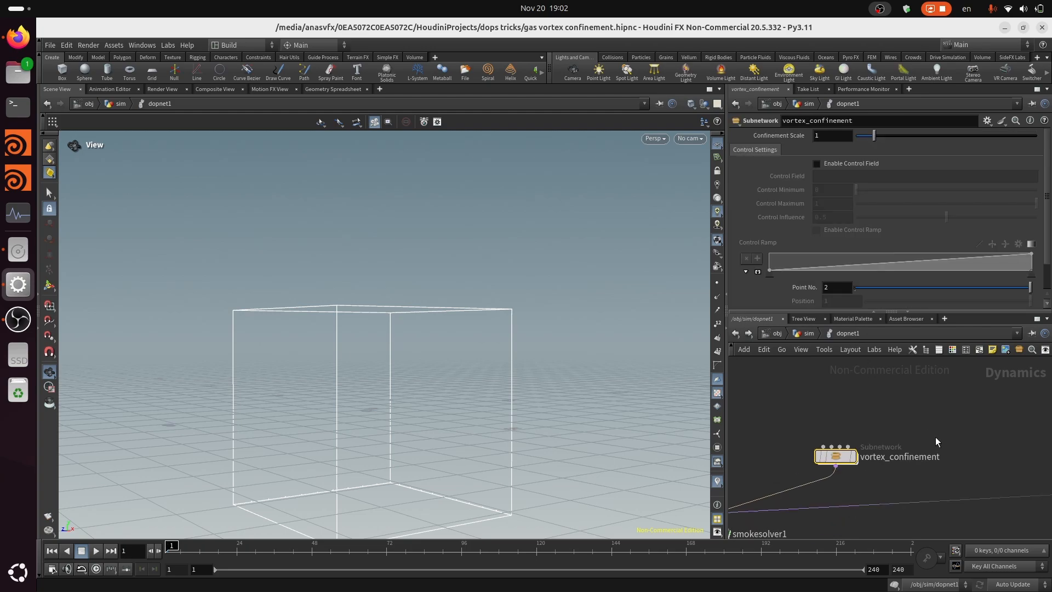
pyautogui.scroll(-3, 855, 464)
pyautogui.scroll(4, 944, 461)
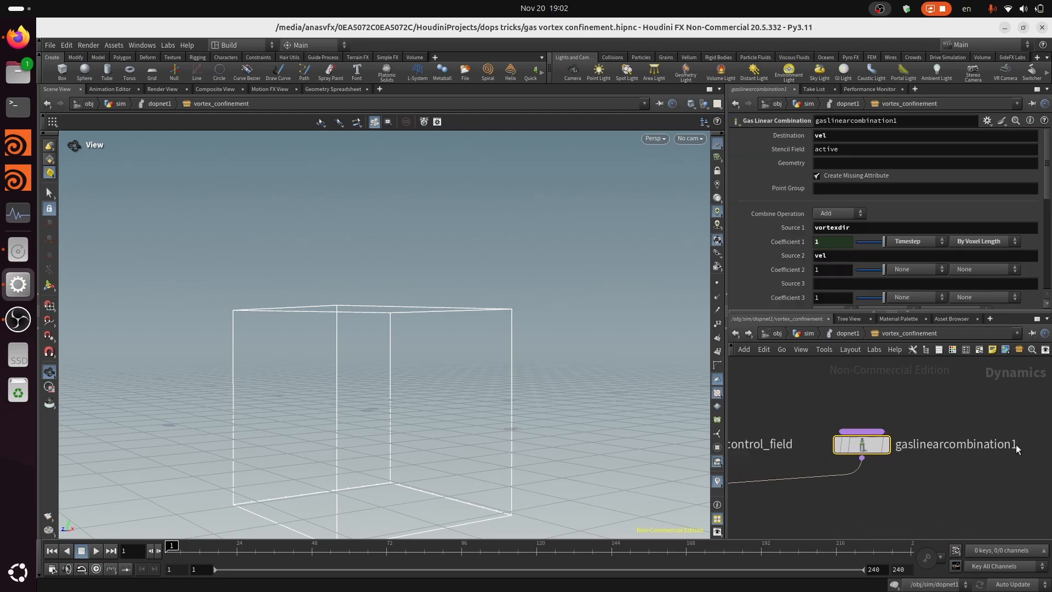
pyautogui.click(1018, 445)
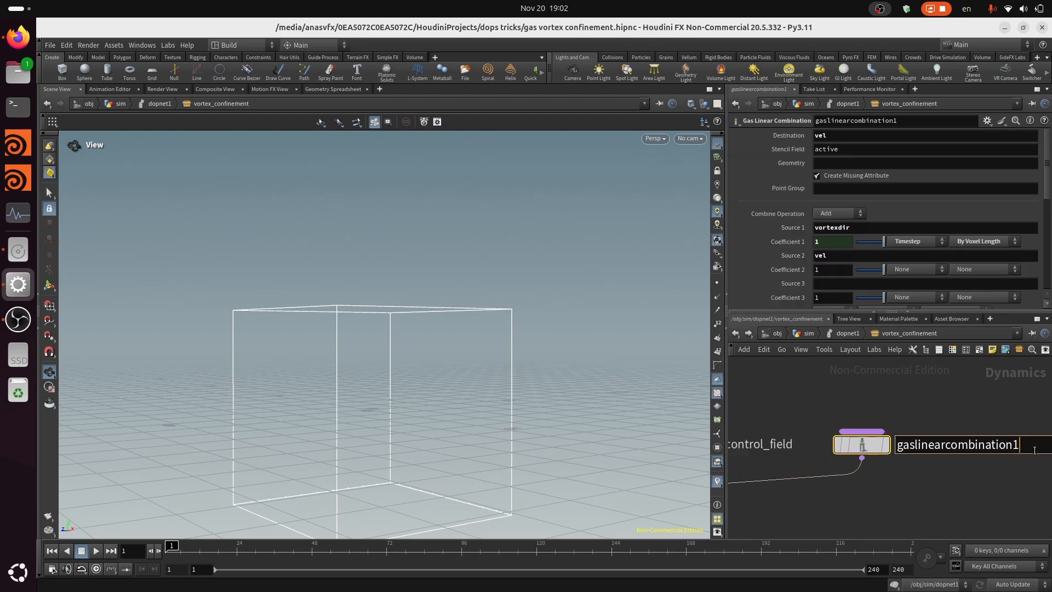
pyautogui.write('_vortexdi')
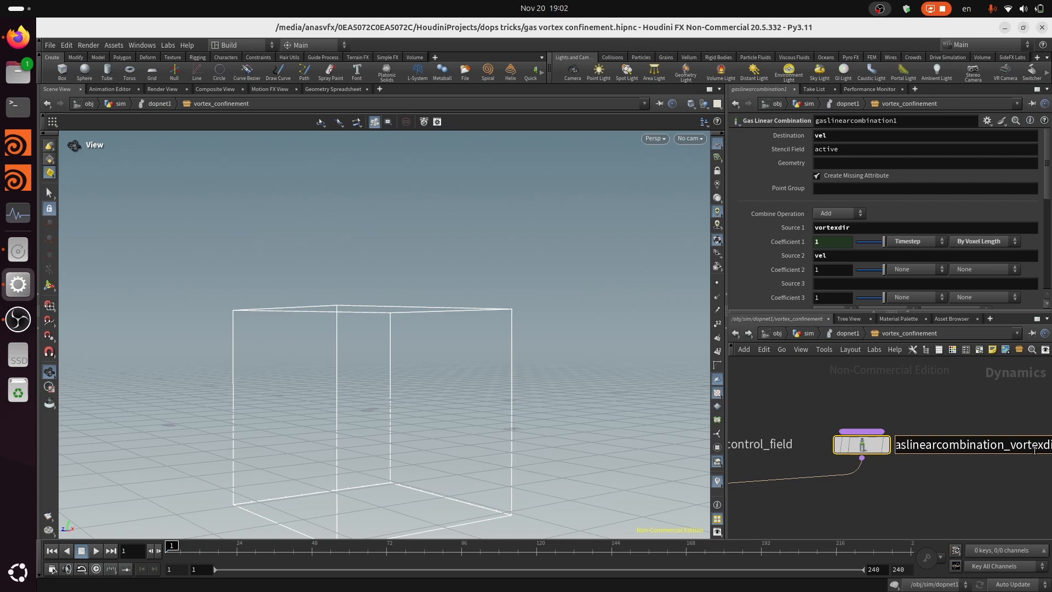
pyautogui.write('r_to_vel')
pyautogui.press('Return')
pyautogui.scroll(-3, 968, 434)
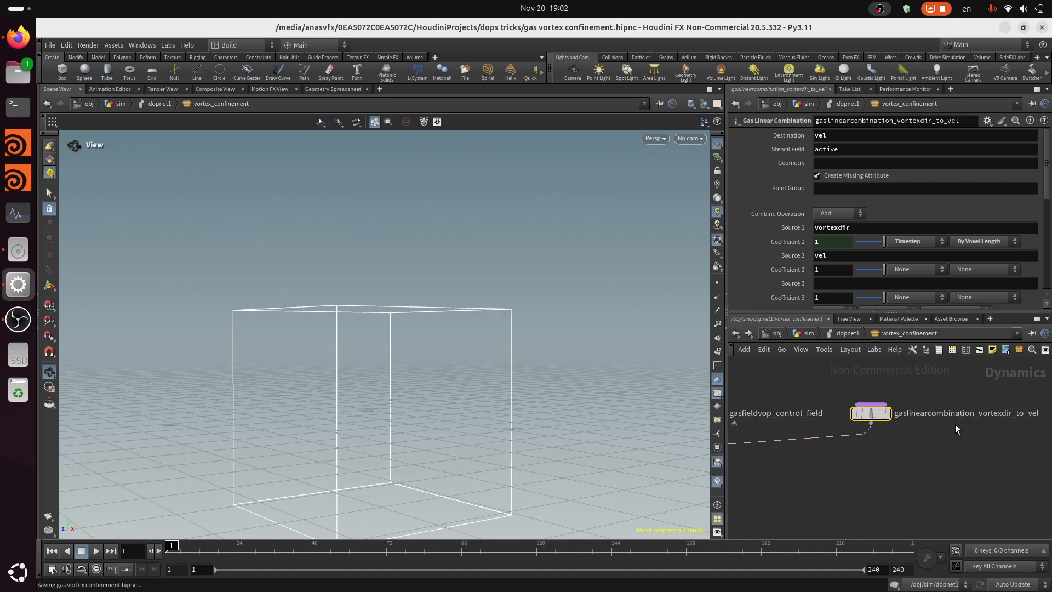
pyautogui.hotkey('ctrl', 's')
# Add a Vector Field Visualization node above gasmatchfield_create_vortexdir and connect its output to that match field's input
pyautogui.scroll(-2, 934, 479)
pyautogui.scroll(1, 819, 491)
pyautogui.moveTo(819, 492); pyautogui.dragTo(1024, 488, button='middle')
pyautogui.scroll(5, 909, 475)
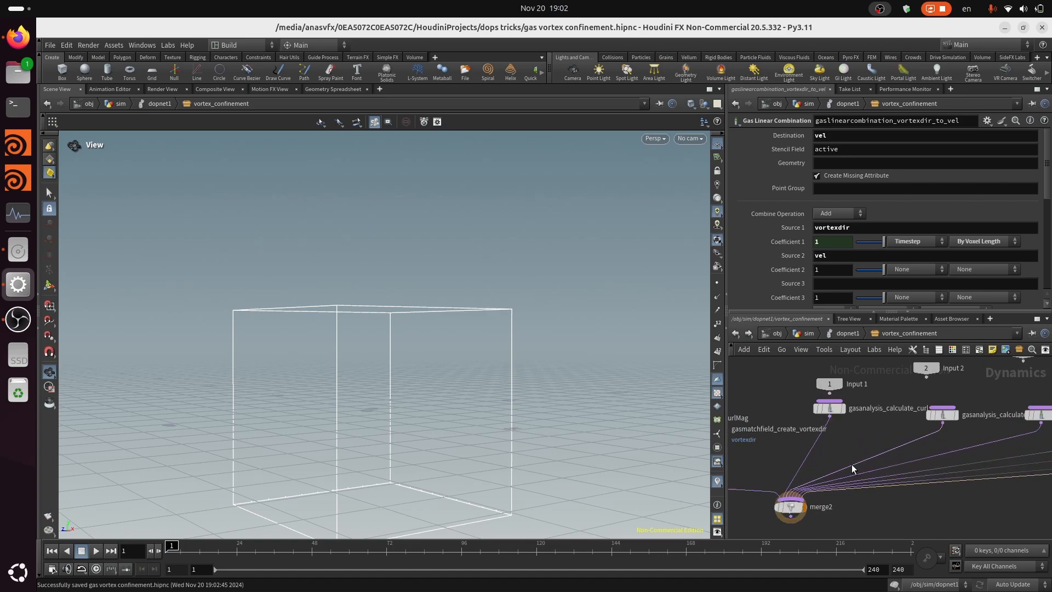
pyautogui.moveTo(778, 467); pyautogui.dragTo(887, 469, button='middle')
pyautogui.scroll(3, 888, 468)
pyautogui.press('Tab')
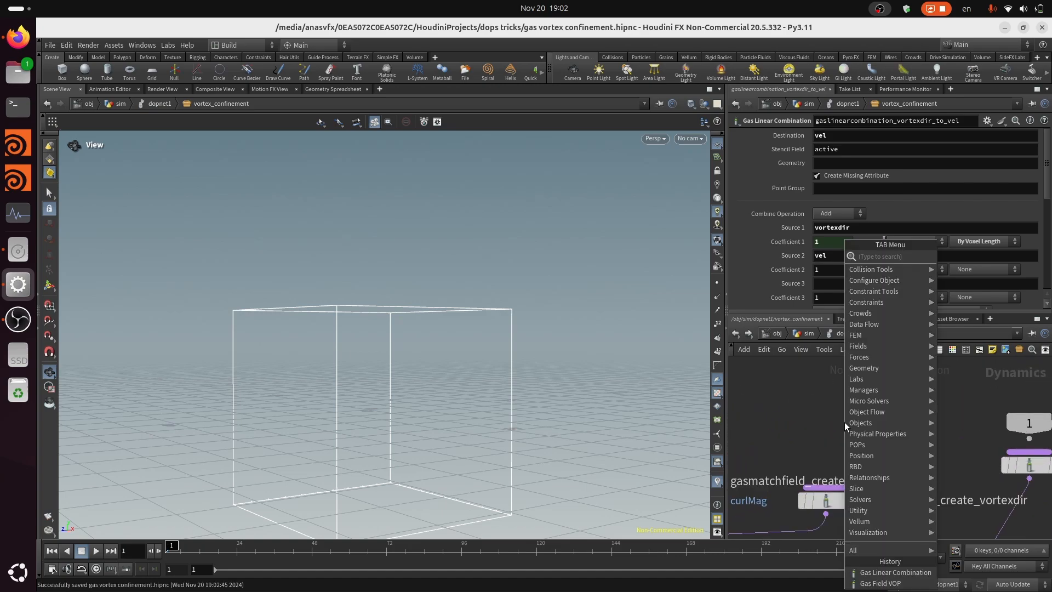
pyautogui.write('vec')
pyautogui.click(987, 267)
pyautogui.click(828, 415)
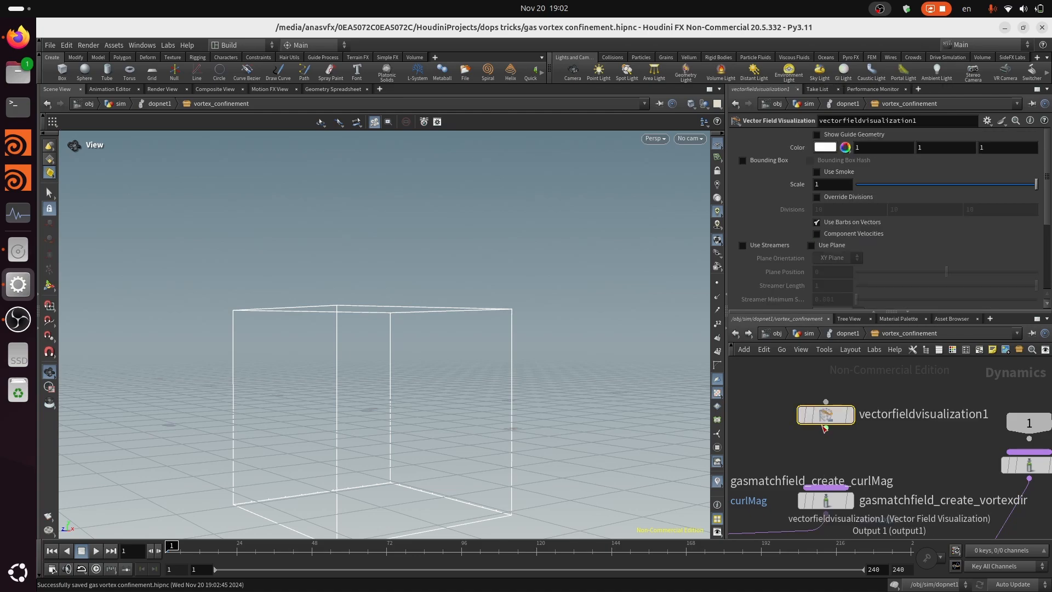
pyautogui.click(826, 428)
pyautogui.click(837, 479)
pyautogui.scroll(-2, 886, 399)
pyautogui.scroll(1, 846, 400)
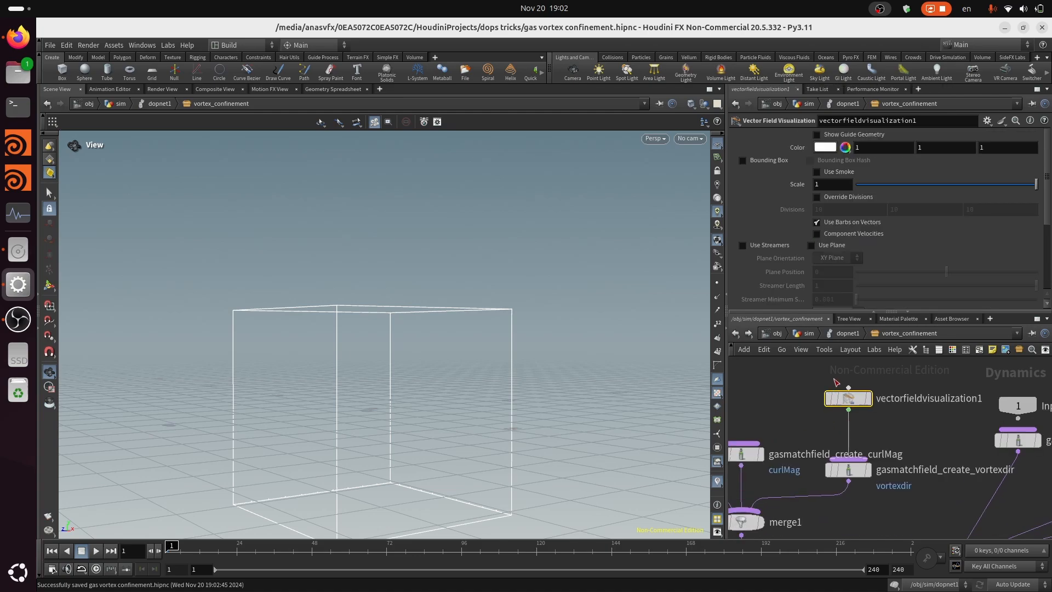
pyautogui.scroll(-3, 849, 400)
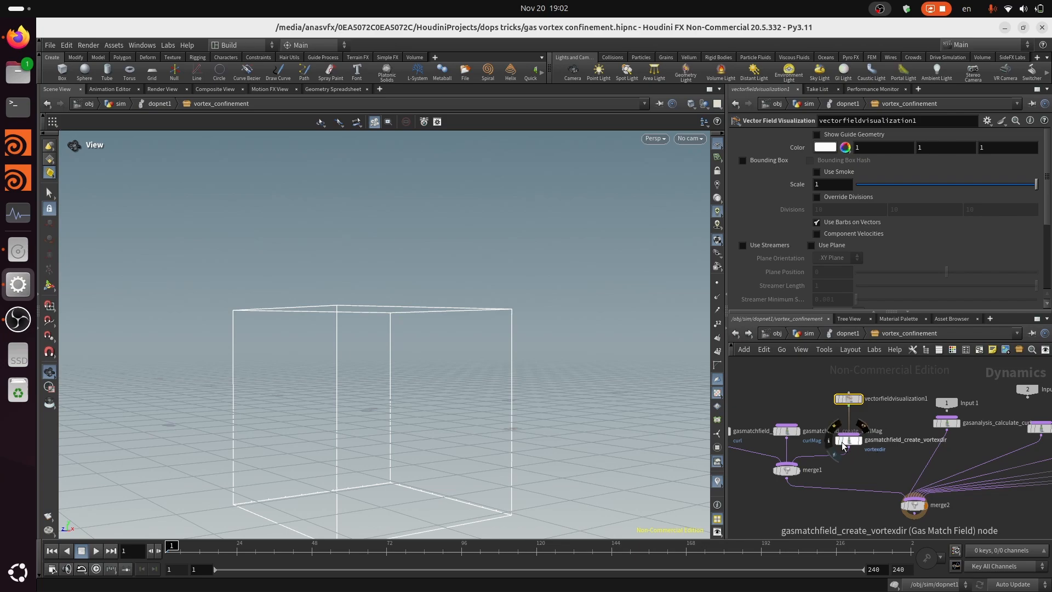
pyautogui.scroll(2, 867, 488)
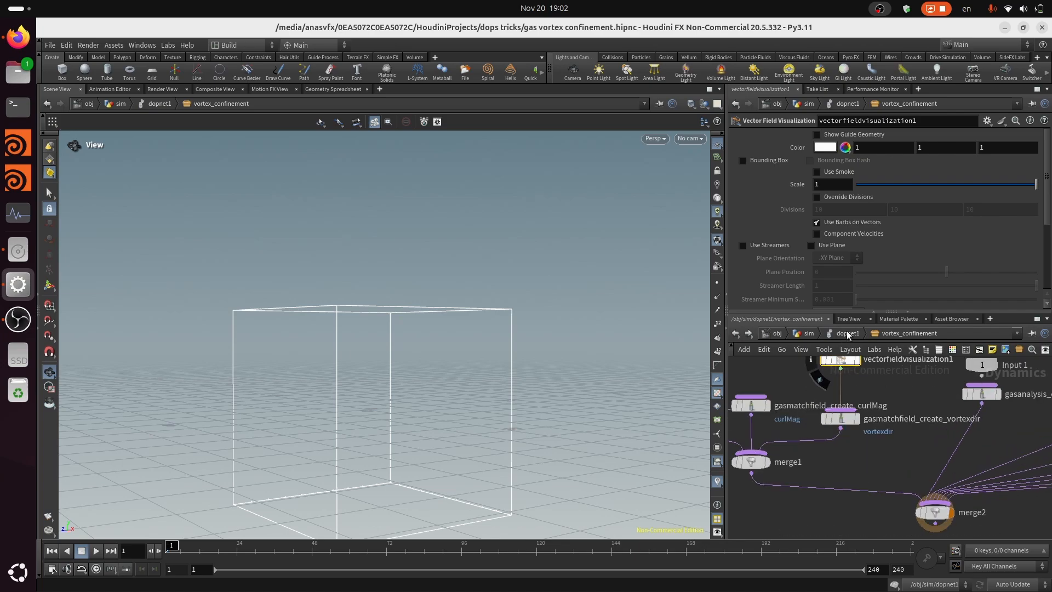
pyautogui.click(1017, 2)
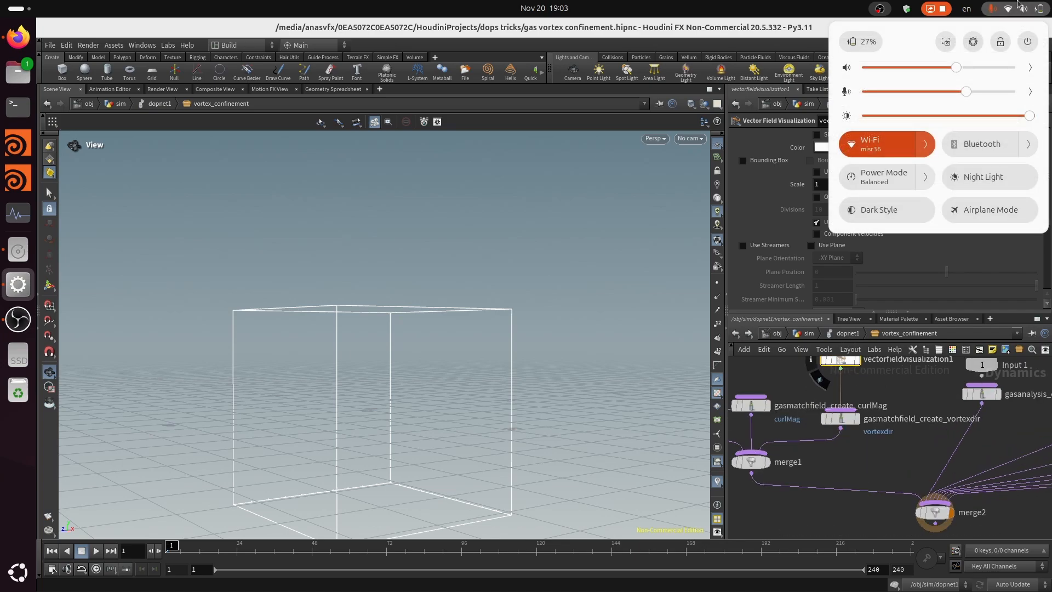
pyautogui.click(848, 336)
# Review the microsolver chain inside vortex_confinement from the match fields to the final linear combination, including the settings of gasfieldvop_control_field
pyautogui.click(848, 335)
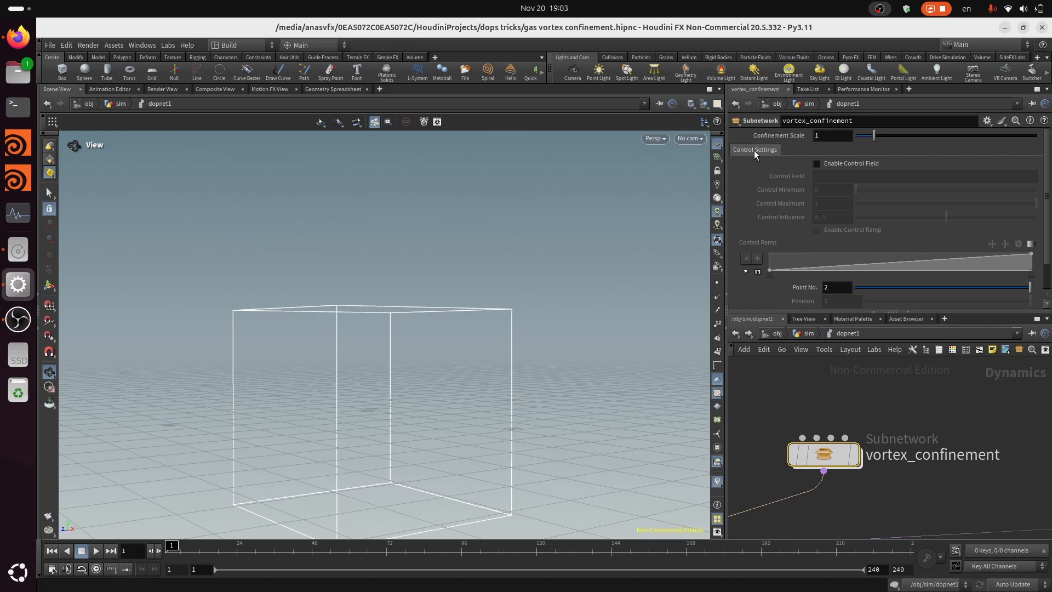
pyautogui.doubleClick(835, 458)
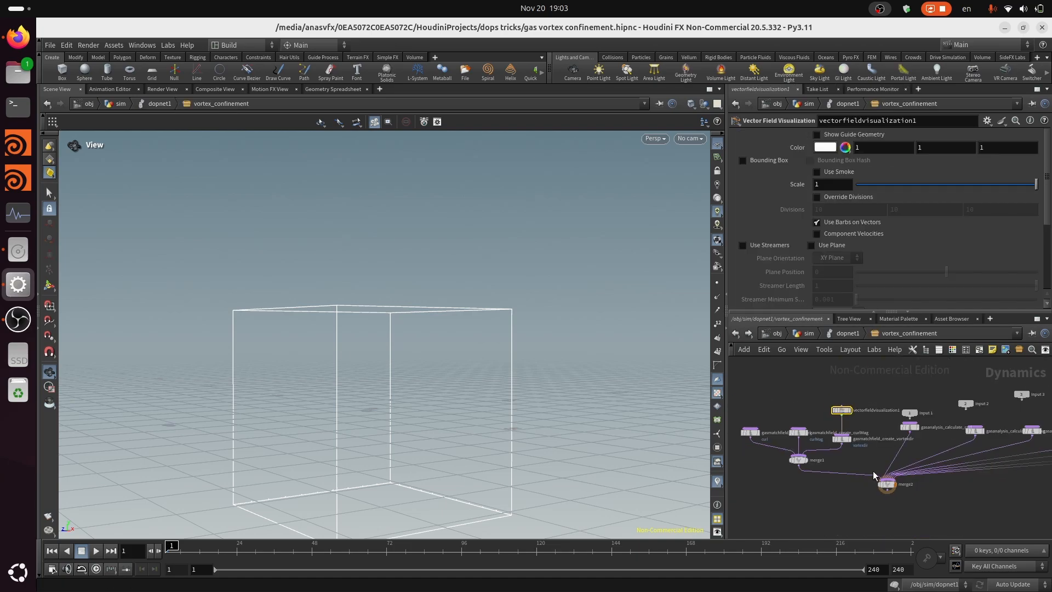
pyautogui.scroll(-1, 884, 478)
pyautogui.moveTo(995, 493); pyautogui.dragTo(859, 476, button='middle')
pyautogui.moveTo(940, 471); pyautogui.dragTo(810, 482, button='middle')
pyautogui.scroll(2, 939, 468)
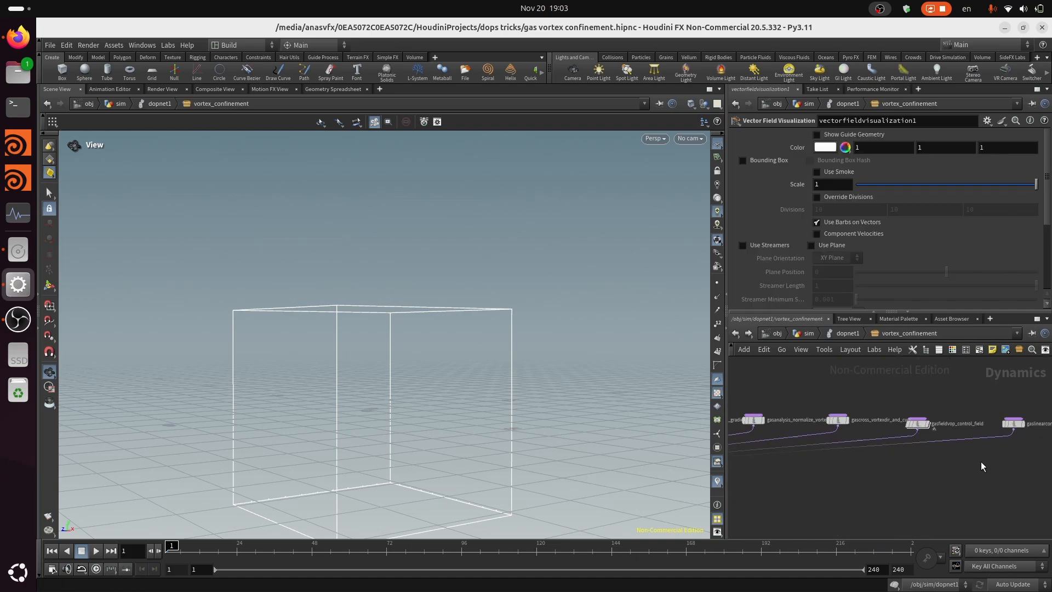
pyautogui.moveTo(963, 457); pyautogui.dragTo(949, 446, button='middle')
pyautogui.scroll(-2, 948, 446)
pyautogui.scroll(1, 880, 480)
pyautogui.moveTo(891, 483); pyautogui.dragTo(954, 473, button='middle')
pyautogui.scroll(-4, 958, 469)
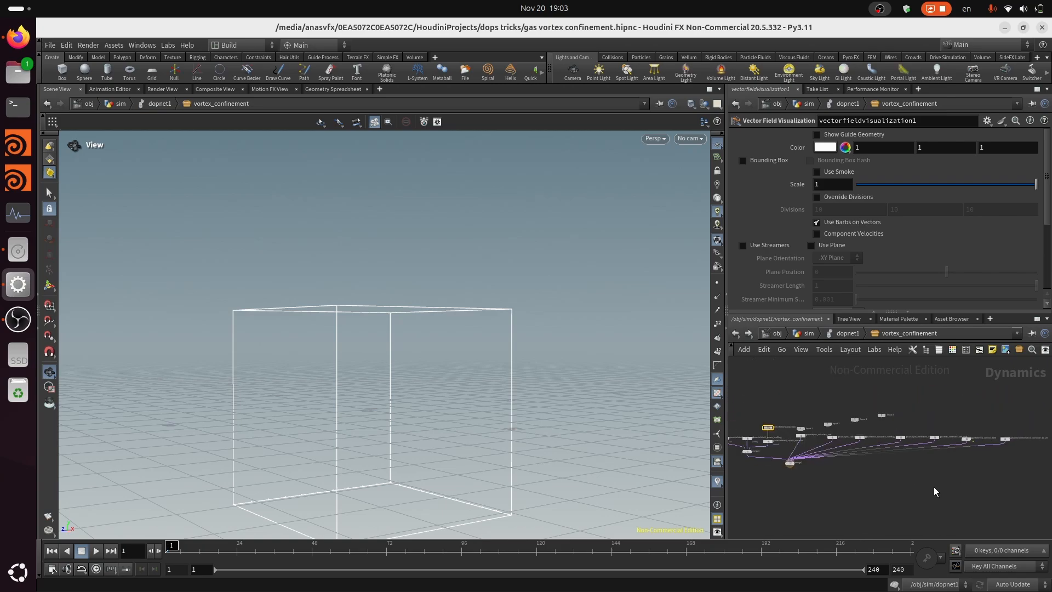
pyautogui.scroll(3, 943, 461)
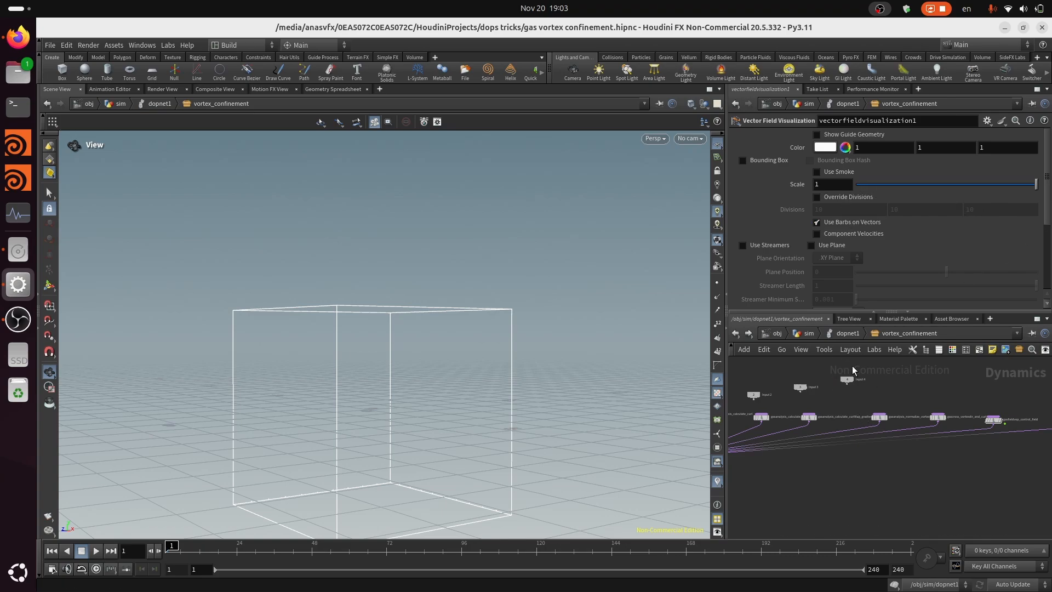
pyautogui.scroll(5, 936, 419)
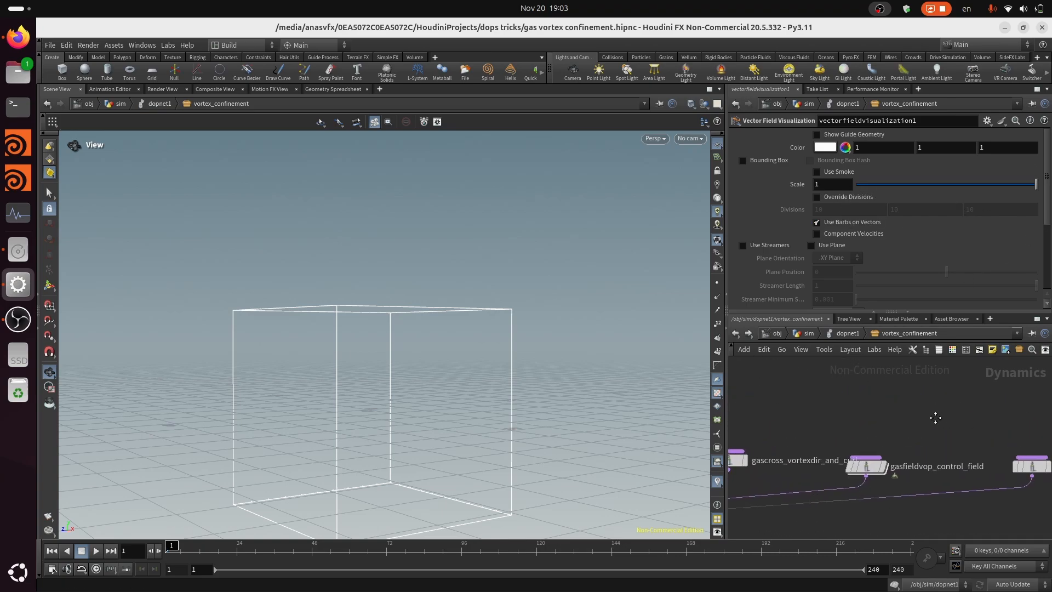
pyautogui.scroll(1, 931, 442)
pyautogui.moveTo(935, 418); pyautogui.dragTo(804, 407, button='middle')
pyautogui.scroll(-2, 859, 438)
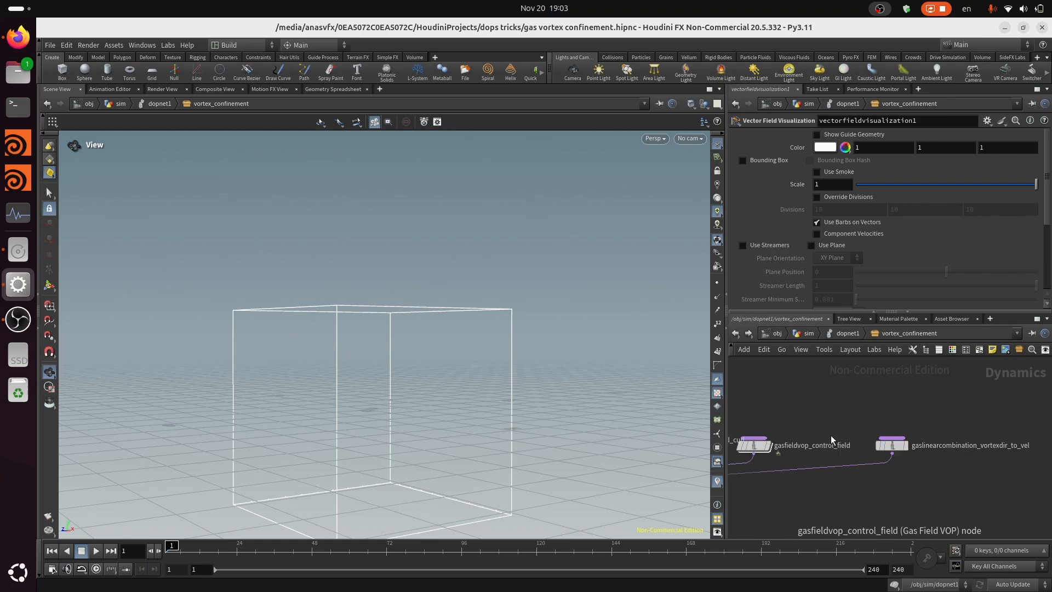
pyautogui.moveTo(831, 440); pyautogui.dragTo(930, 388, button='middle')
pyautogui.click(853, 405)
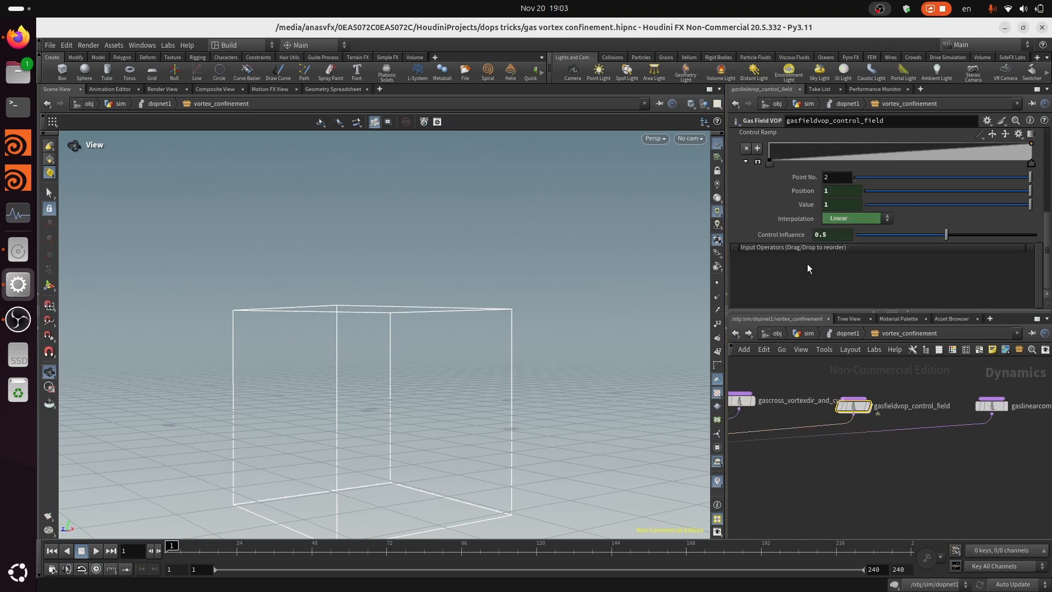
# Return to dopnet1 and examine vortex_confinement's exposed parameters and its connection to the smoke solver
pyautogui.click(848, 334)
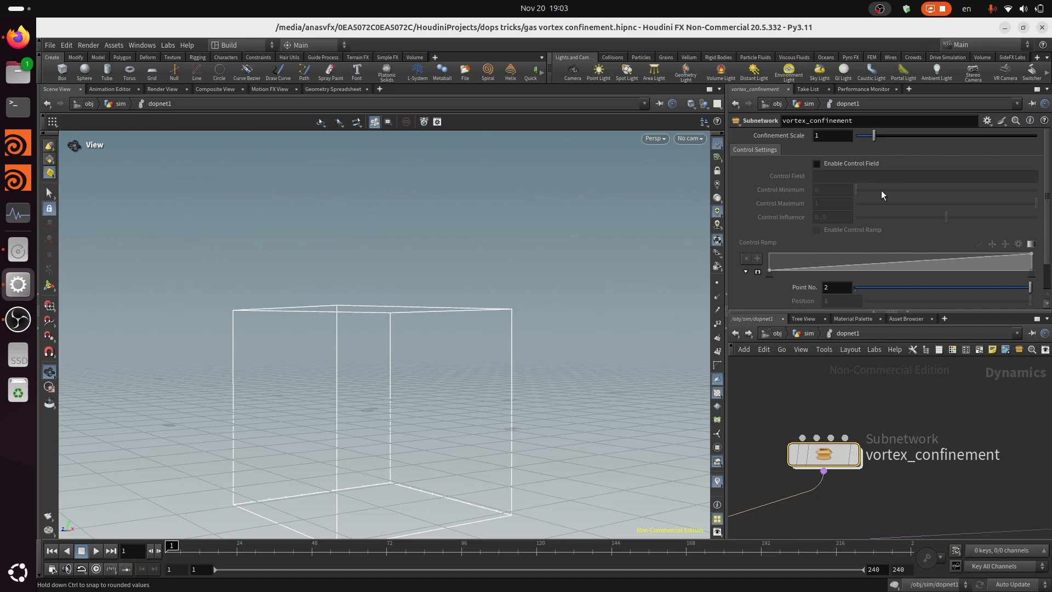
pyautogui.scroll(-3, 912, 410)
pyautogui.scroll(-1, 996, 427)
pyautogui.moveTo(996, 428); pyautogui.dragTo(677, 429, button='middle')
pyautogui.scroll(-2, 872, 404)
pyautogui.moveTo(837, 435); pyautogui.dragTo(970, 441, button='middle')
pyautogui.scroll(1, 784, 443)
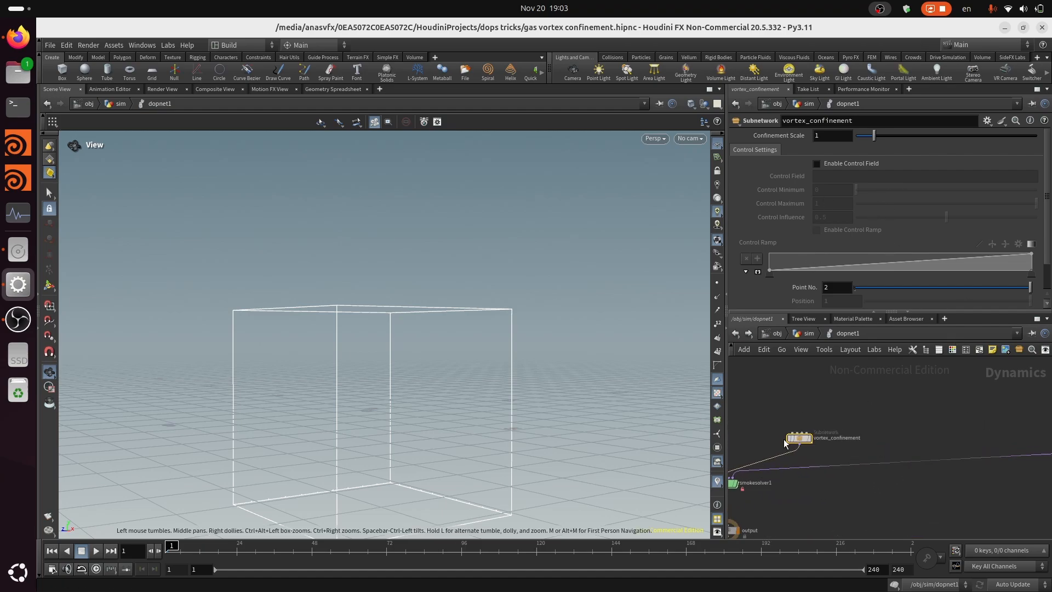
pyautogui.scroll(2, 785, 443)
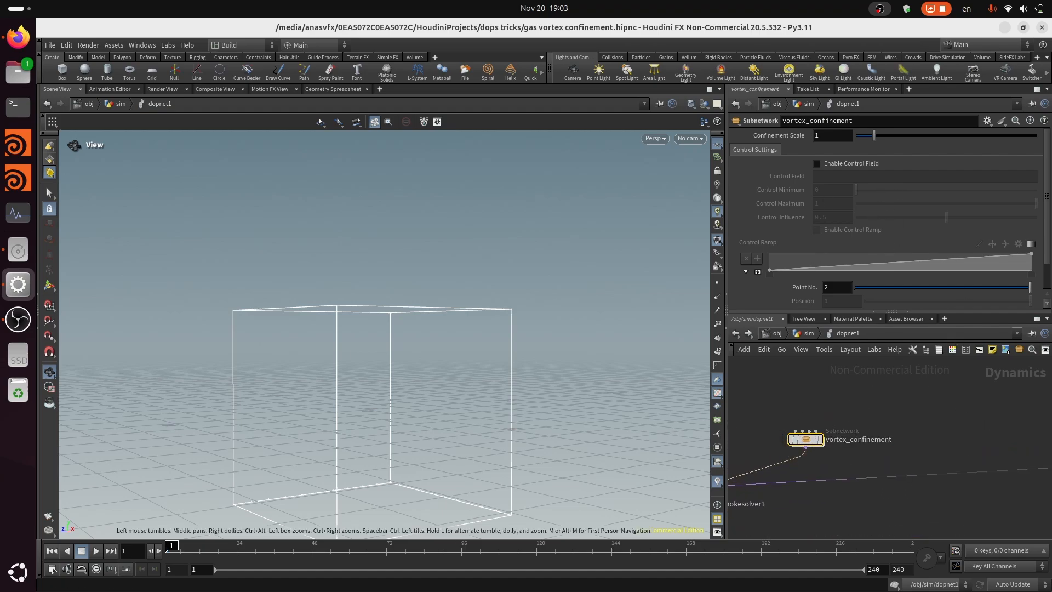